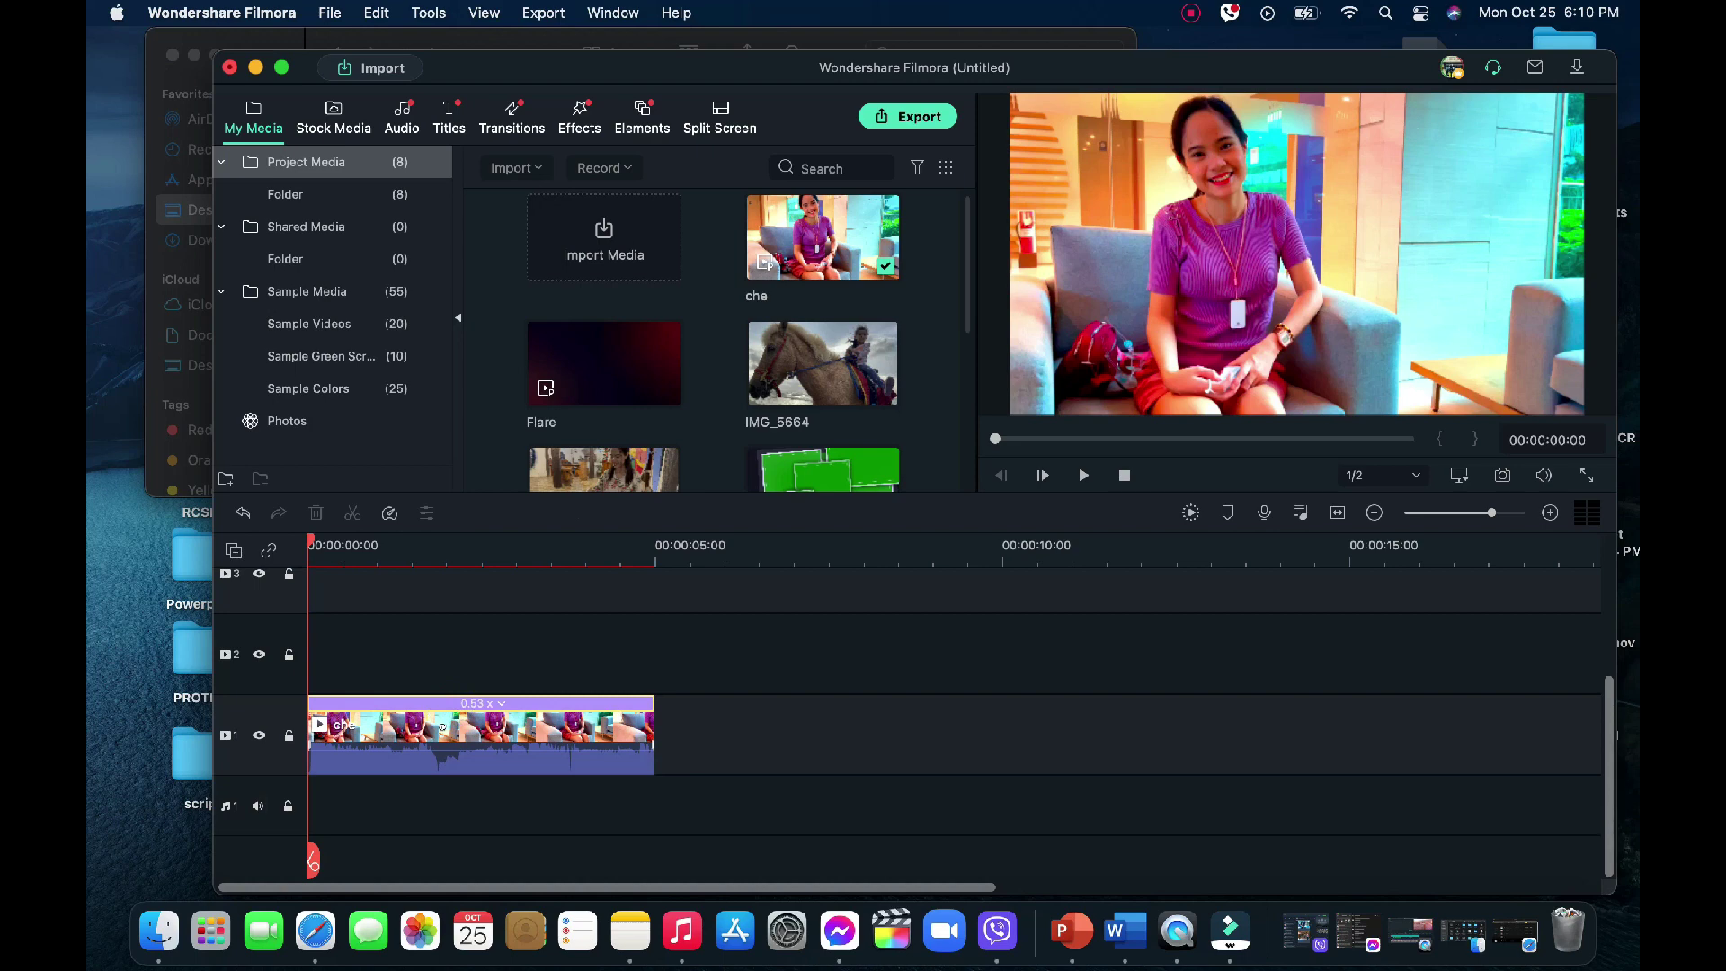
Select the che clip, already slowed to 0.53x, on video track 1
{"action": "left_click", "coordinate": [445, 730]}
Detach the che clip's audio and delete the detached audio clip
{"action": "right_click", "coordinate": [447, 734]}
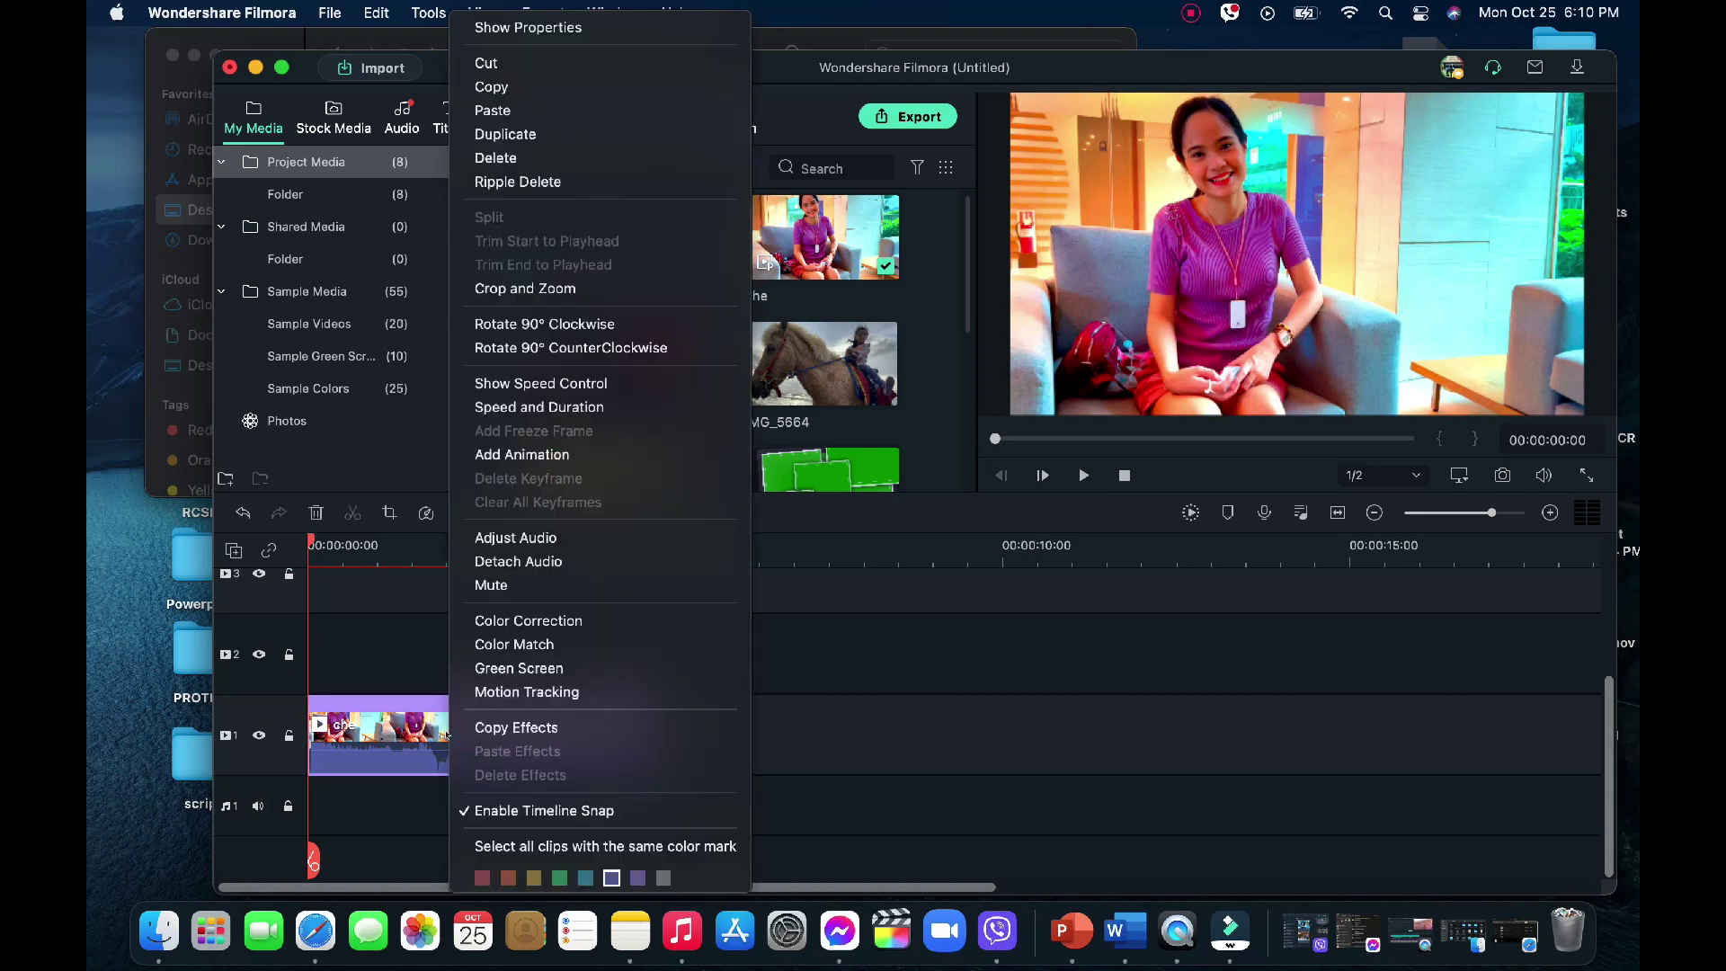
{"action": "left_click", "coordinate": [519, 560]}
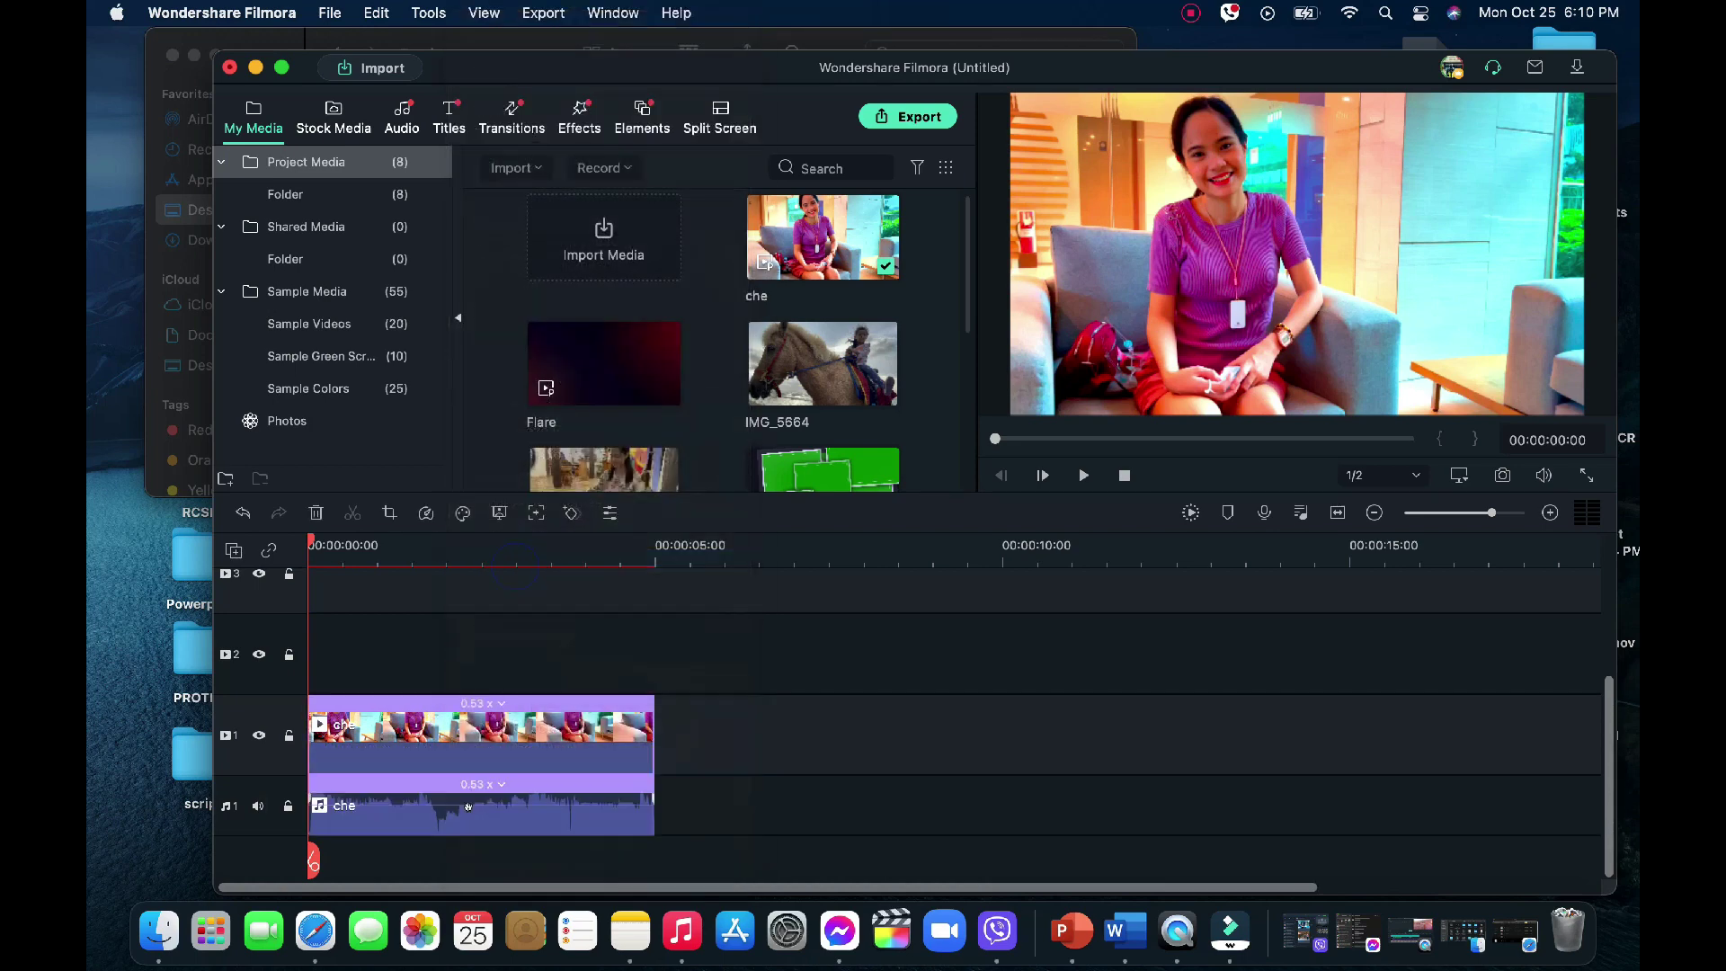
{"action": "left_click", "coordinate": [469, 804]}
{"action": "key", "text": "Delete"}
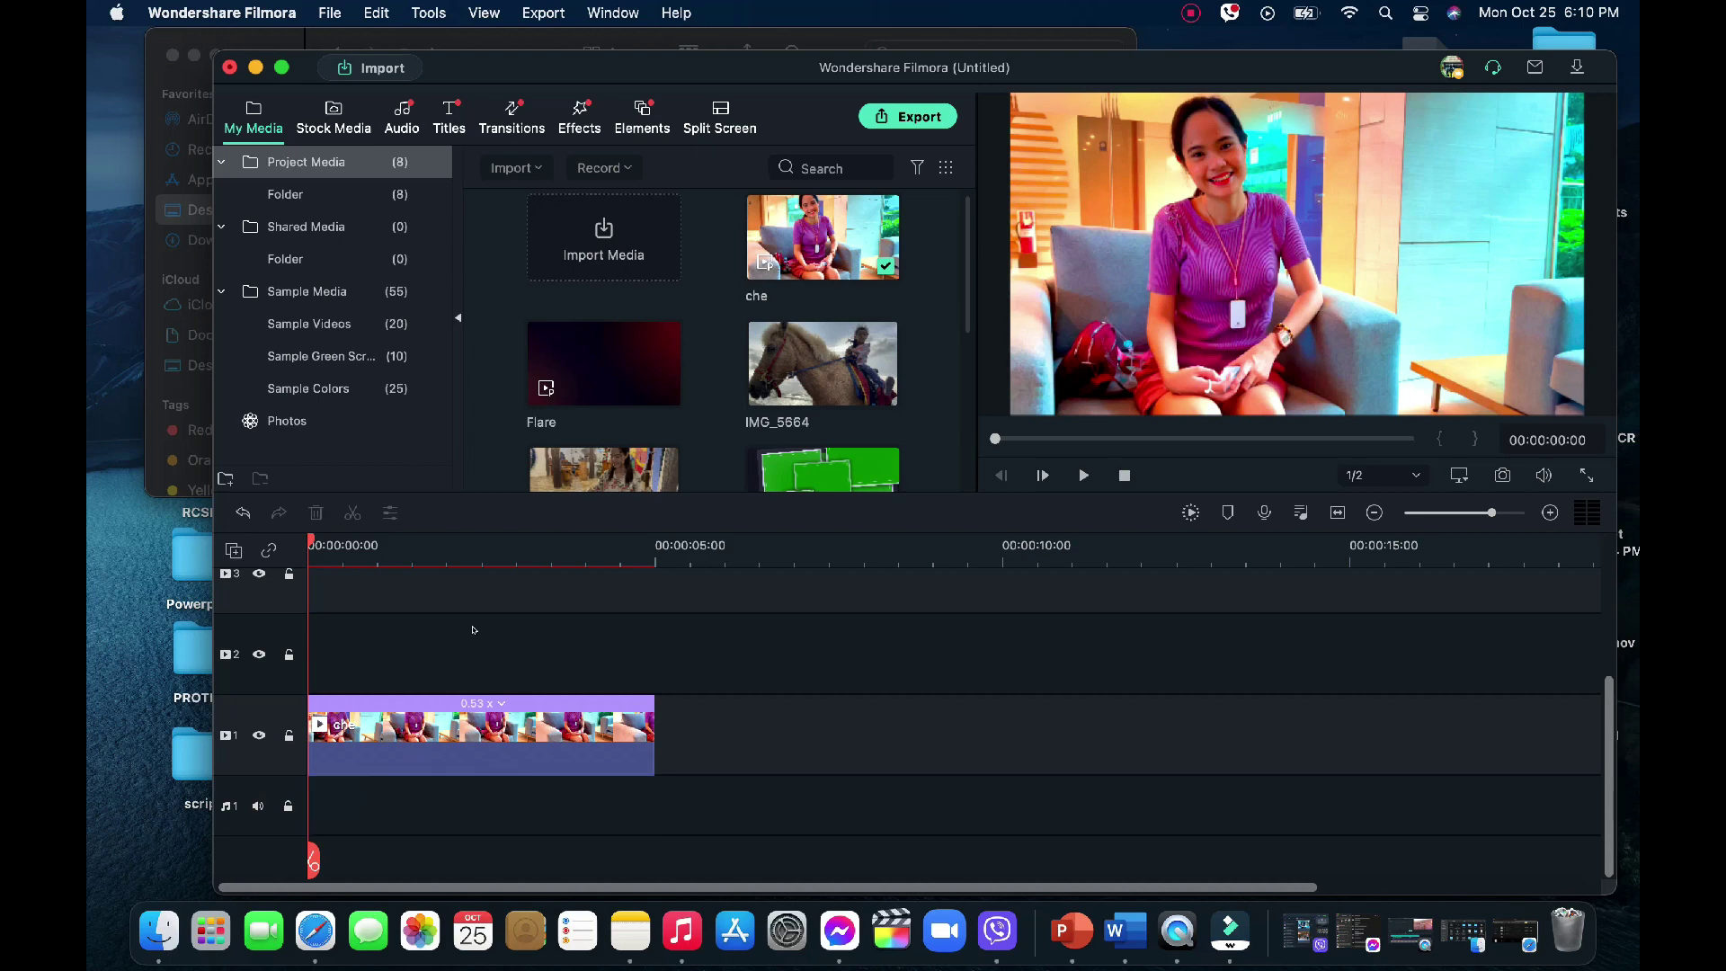
Place the Square frame clip on track 2 and the Basic 6 title on track 3
{"action": "left_click_drag", "start_coordinate": [811, 462], "coordinate": [328, 629]}
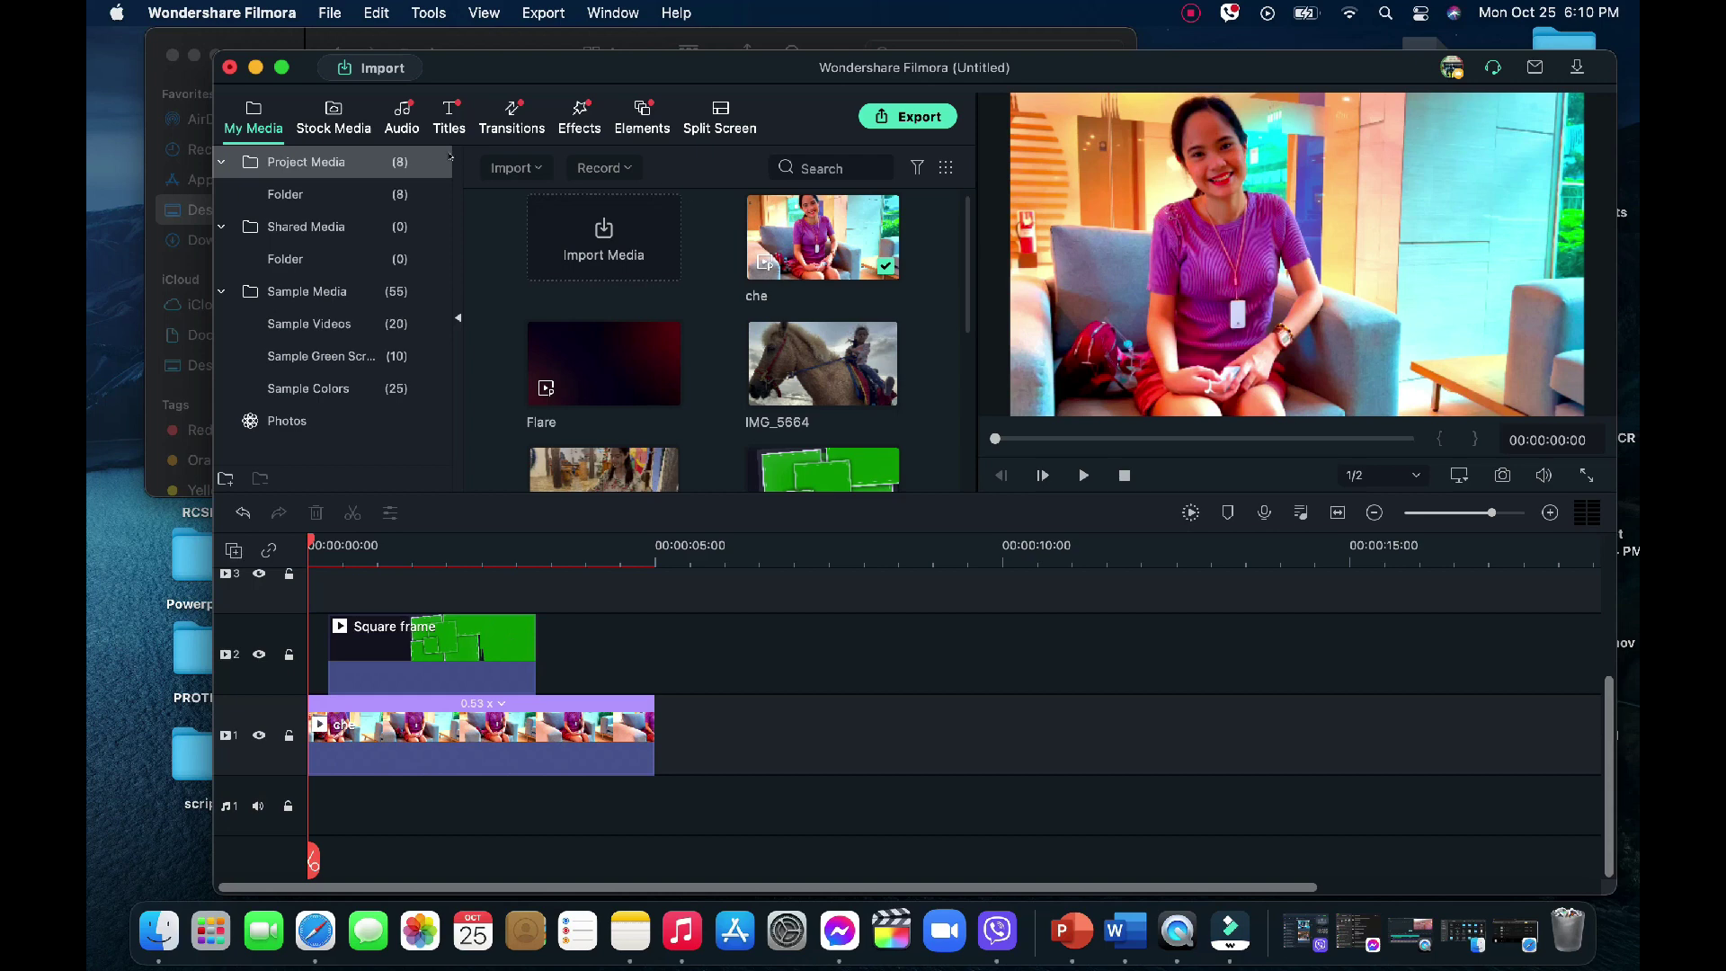
{"action": "left_click", "coordinate": [446, 123]}
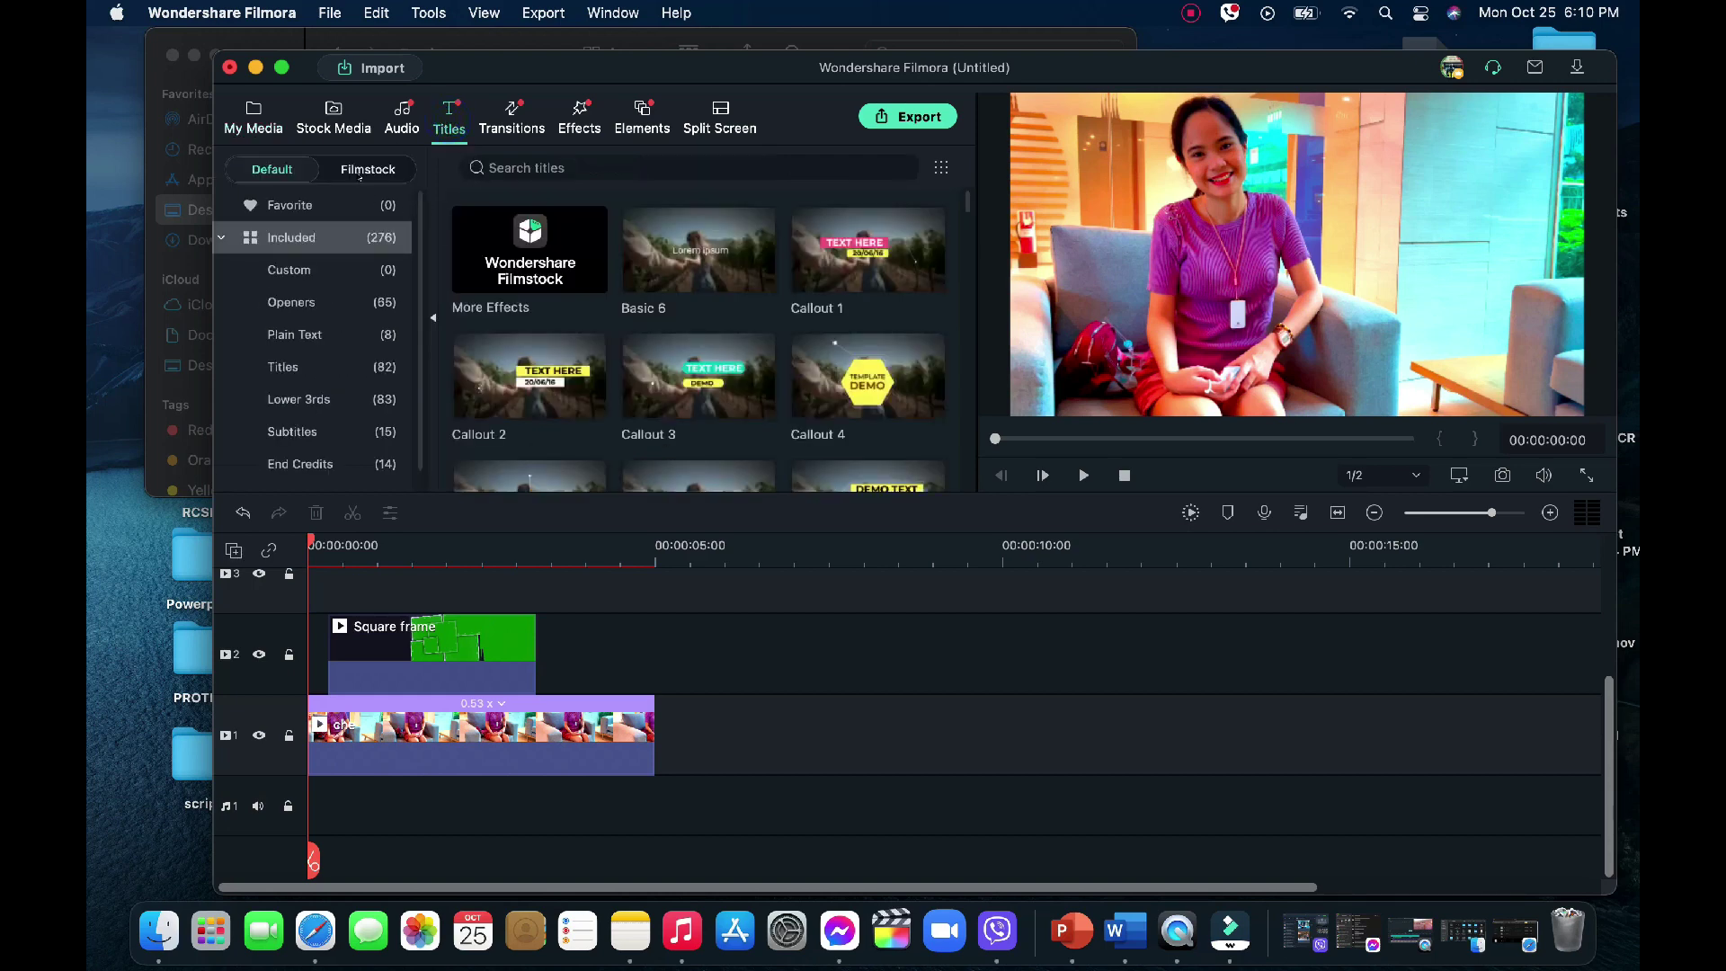
{"action": "left_click", "coordinate": [706, 267]}
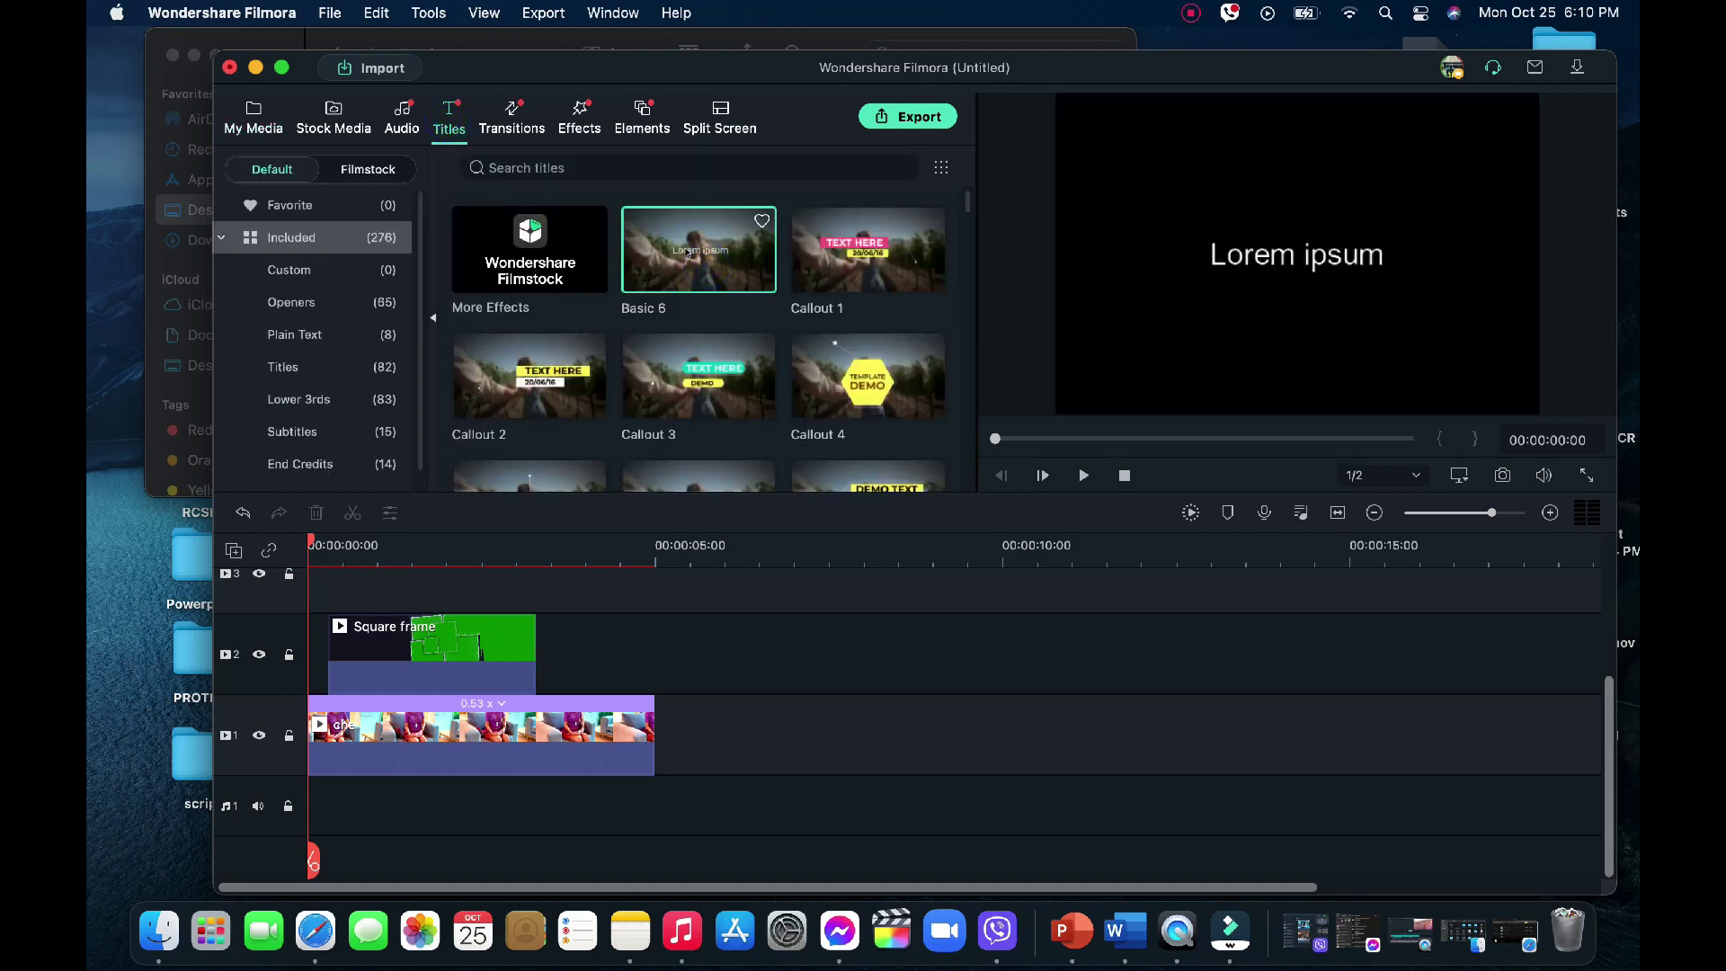
{"action": "left_click_drag", "start_coordinate": [689, 252], "coordinate": [384, 545]}
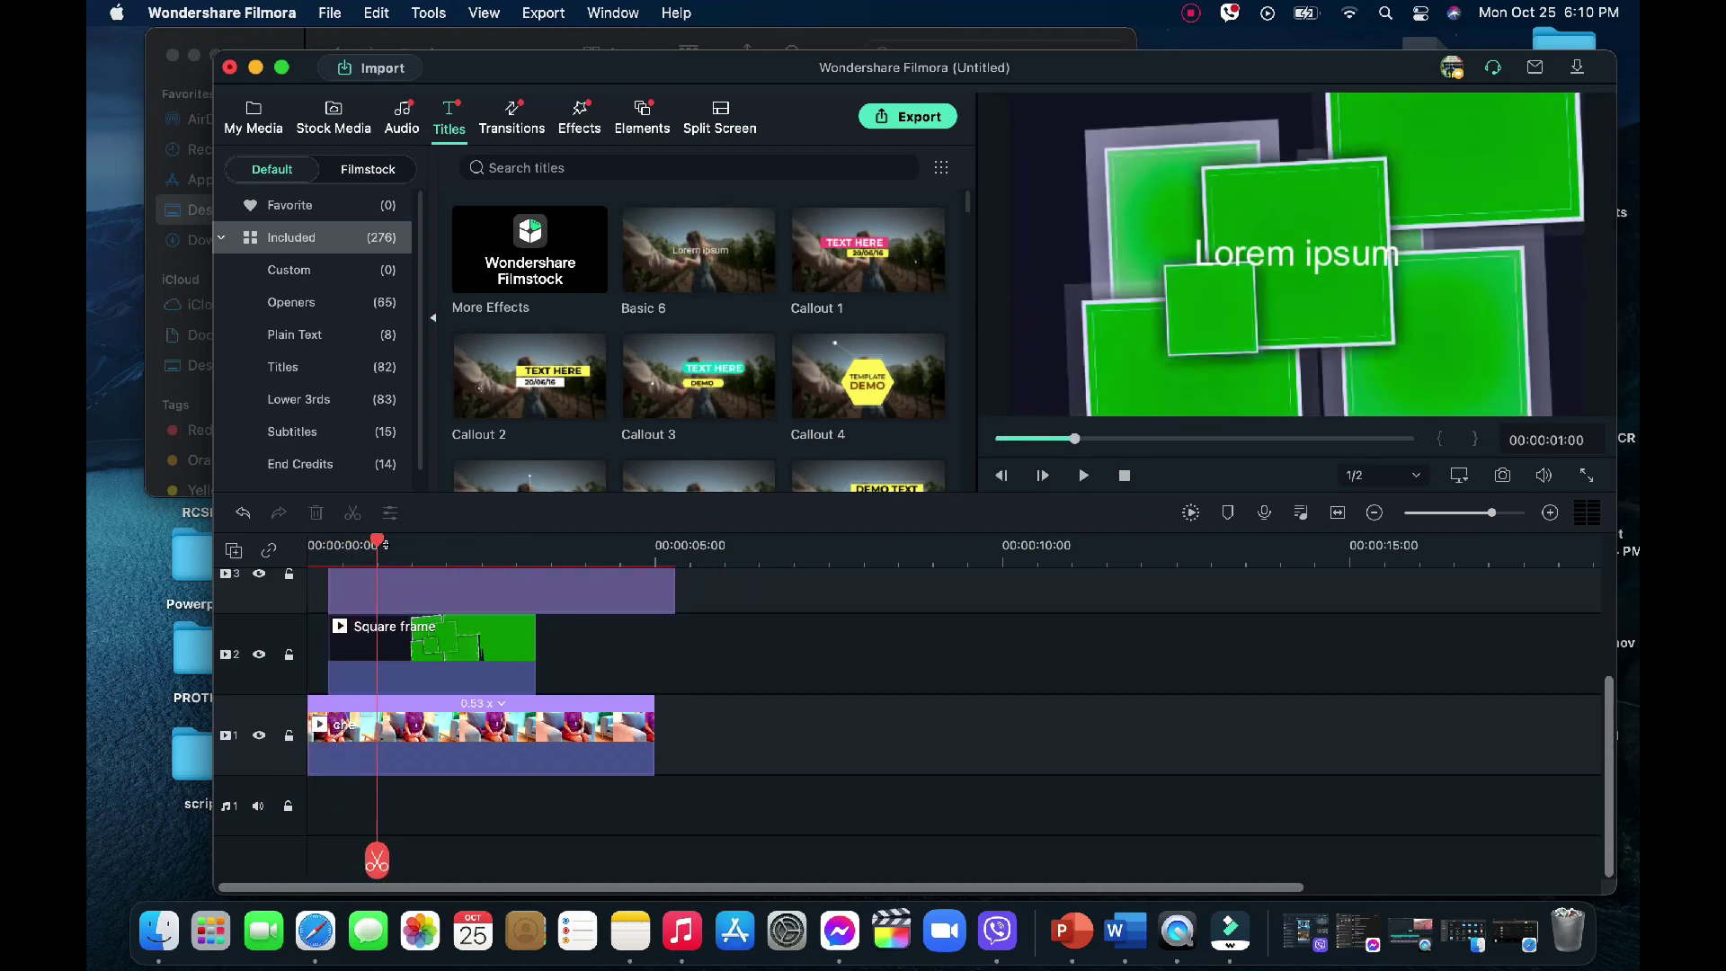
{"action": "left_click", "coordinate": [482, 645]}
Enable Chroma Key on the Square frame clip with Offset 4.0 and apply it
{"action": "right_click", "coordinate": [490, 655]}
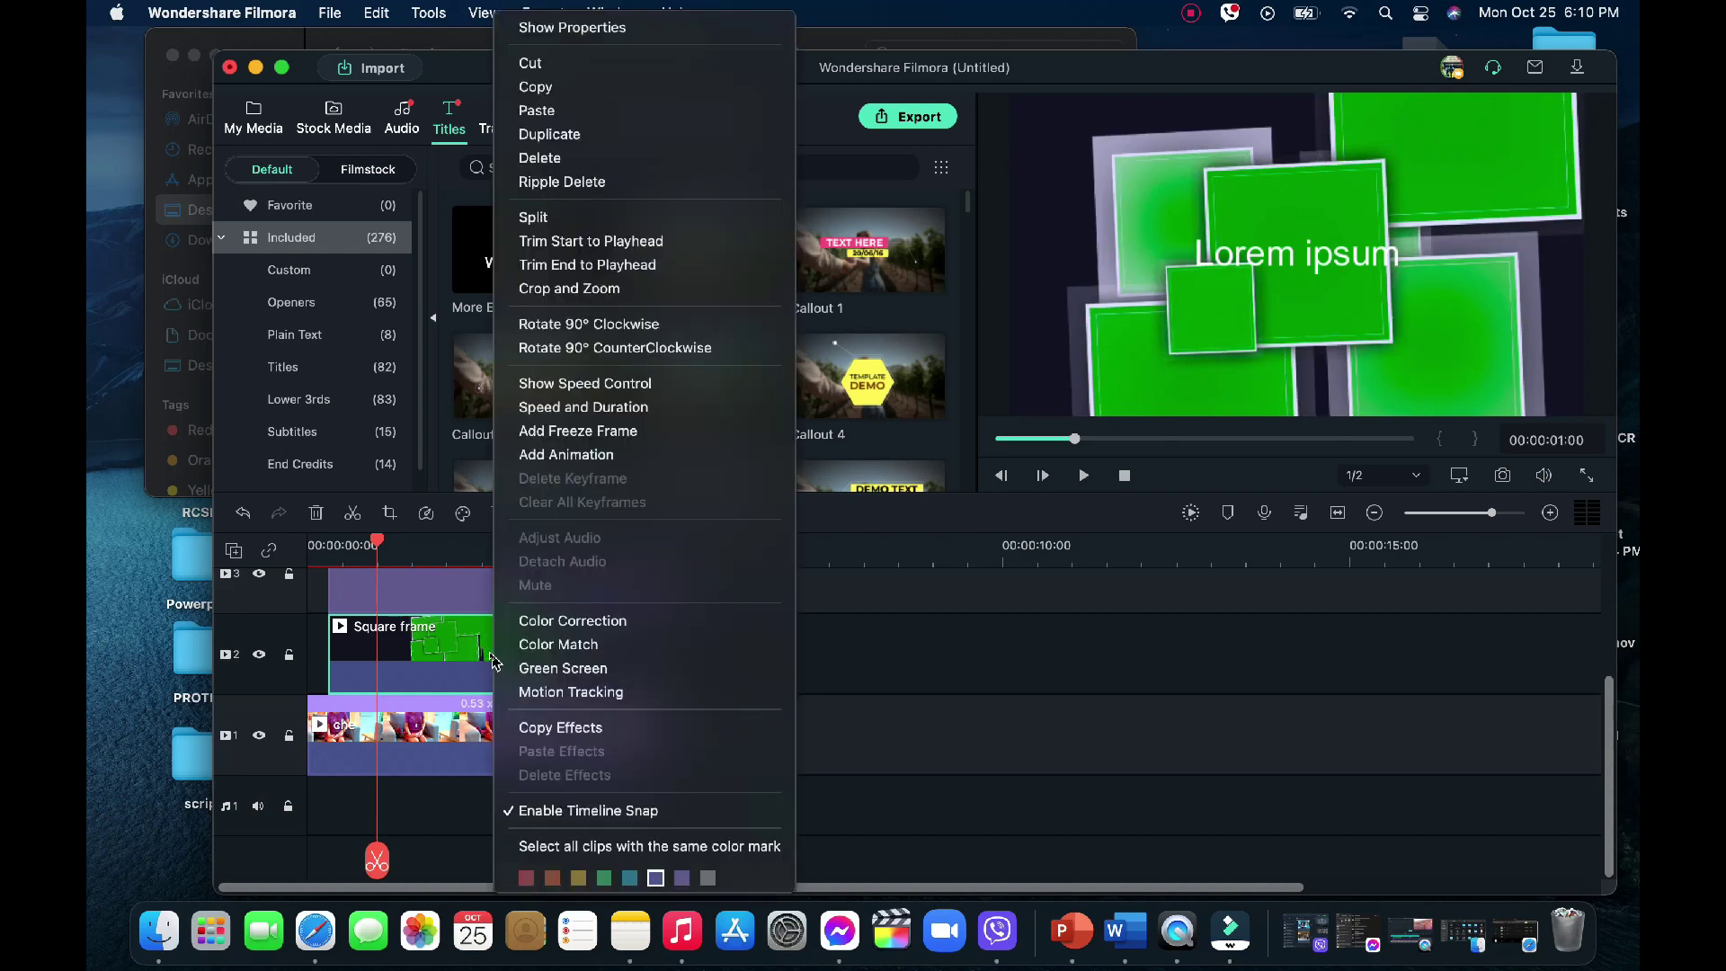
{"action": "left_click", "coordinate": [554, 670]}
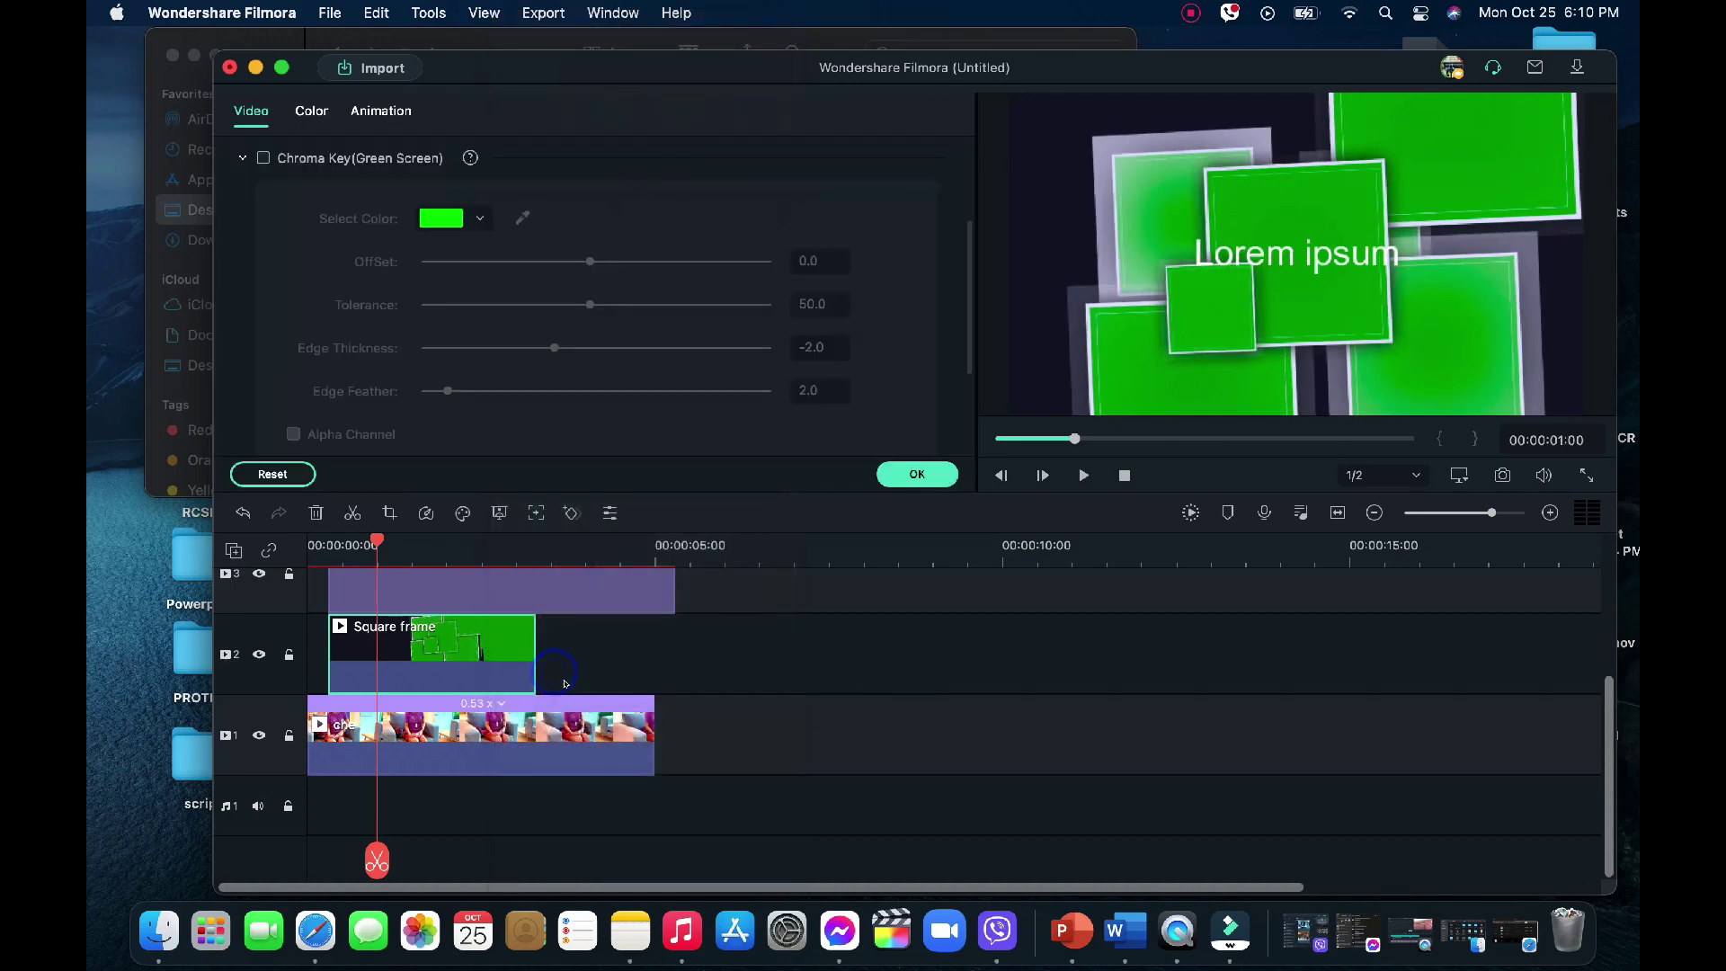
{"action": "scroll", "coordinate": [269, 192], "scroll_direction": "up", "scroll_amount": 1}
{"action": "left_click", "coordinate": [263, 168]}
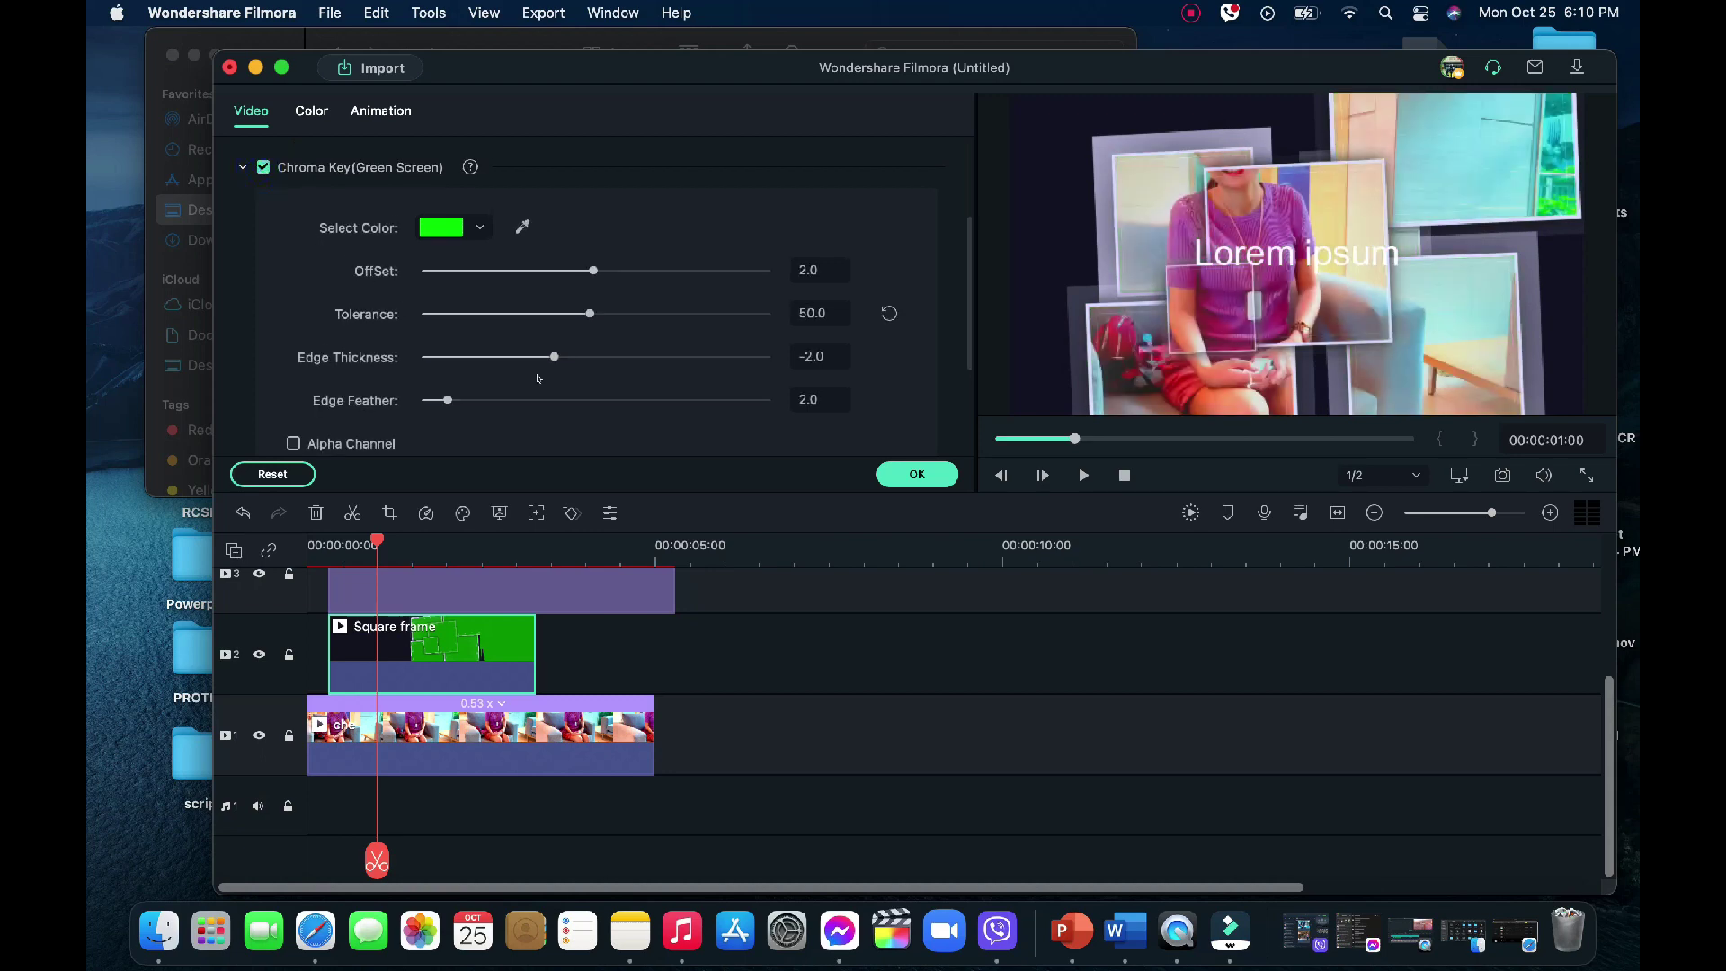
{"action": "left_click_drag", "start_coordinate": [593, 272], "coordinate": [597, 274]}
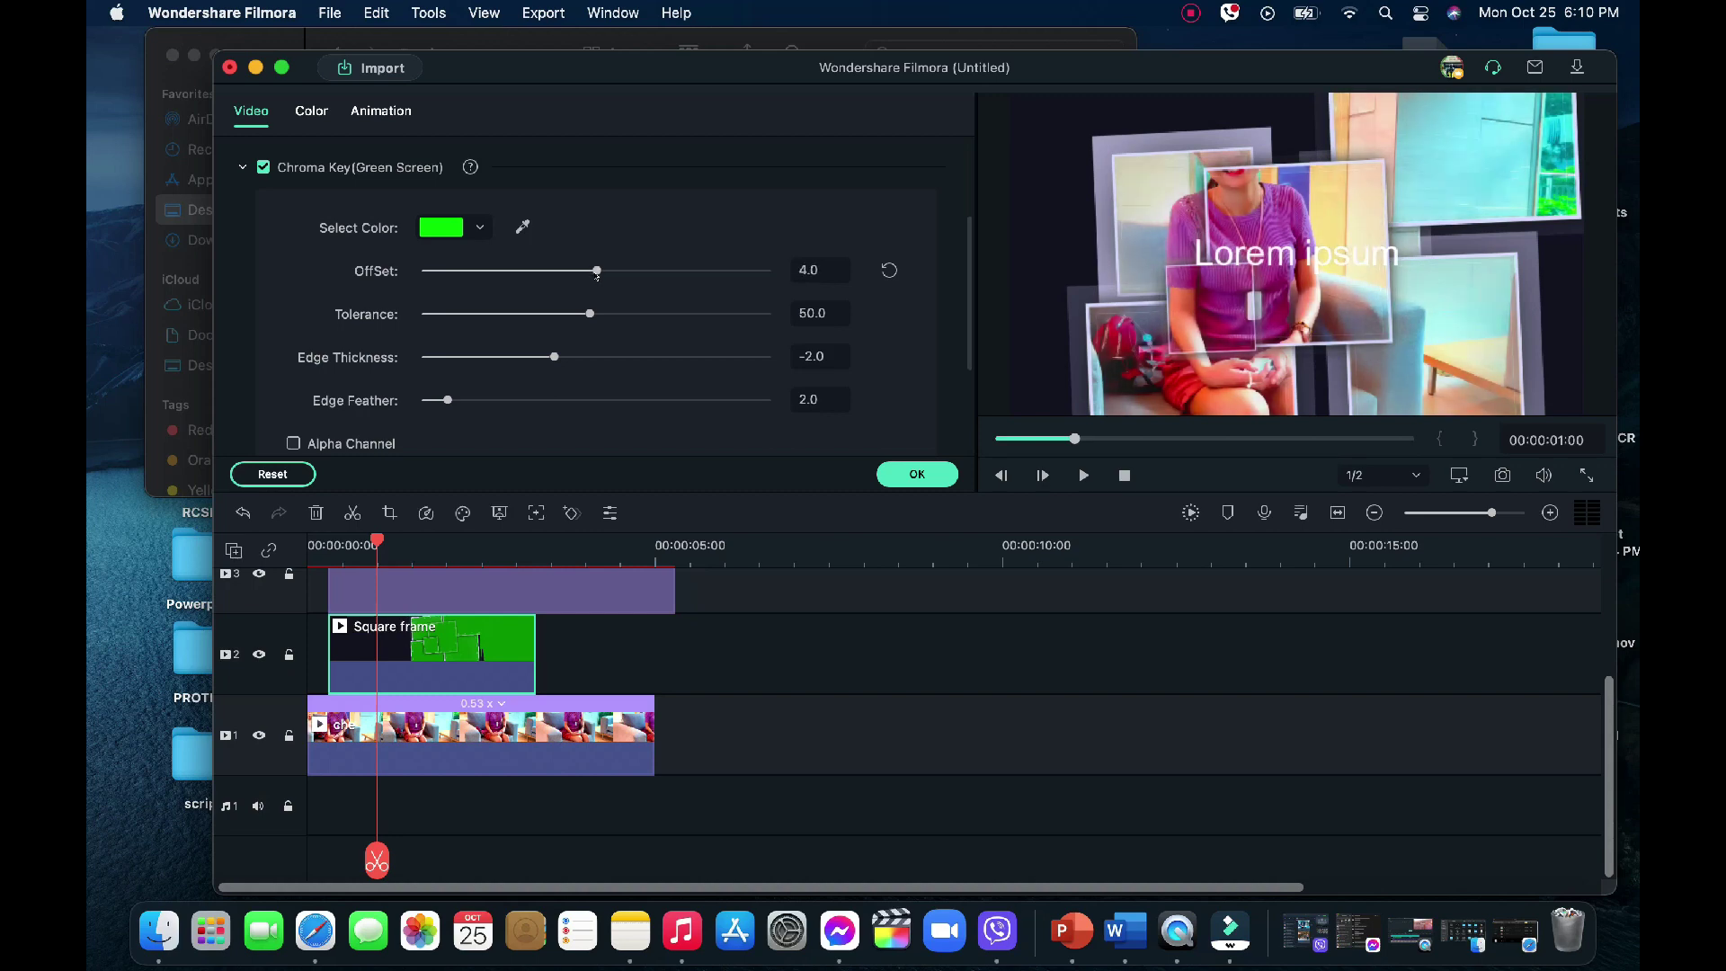
{"action": "left_click", "coordinate": [917, 474]}
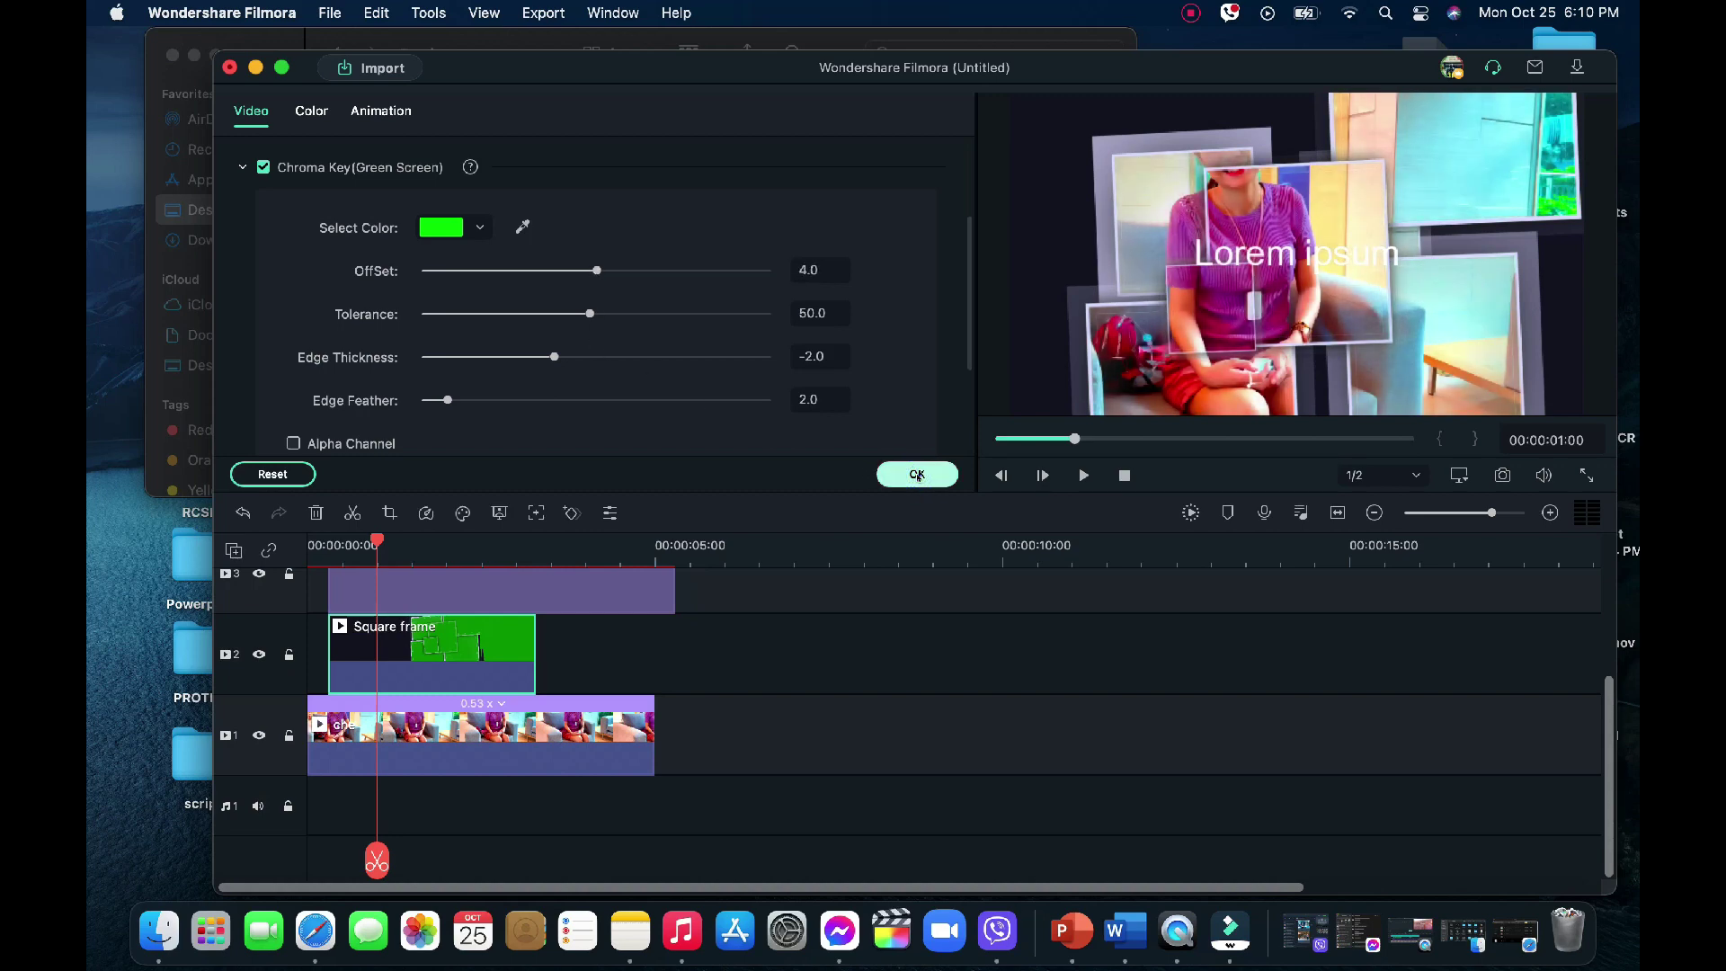
{"action": "left_click", "coordinate": [917, 474]}
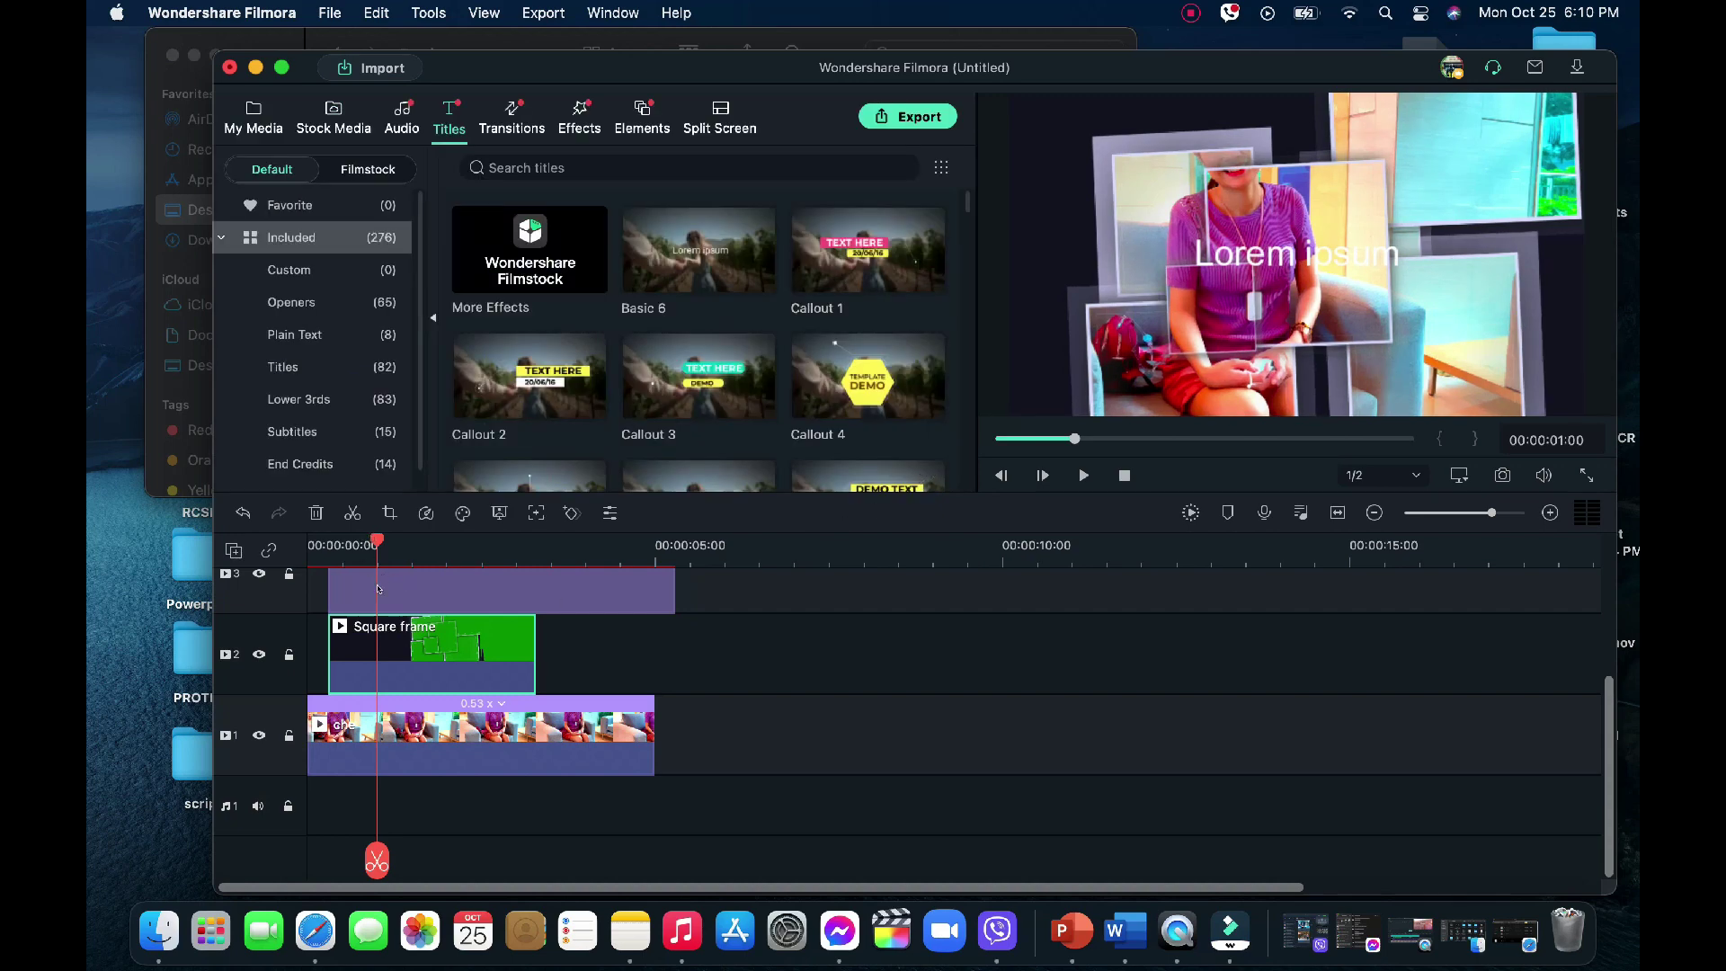
Shift the title and Square frame clips to new start positions near the timeline start
{"action": "left_click_drag", "start_coordinate": [378, 589], "coordinate": [261, 552]}
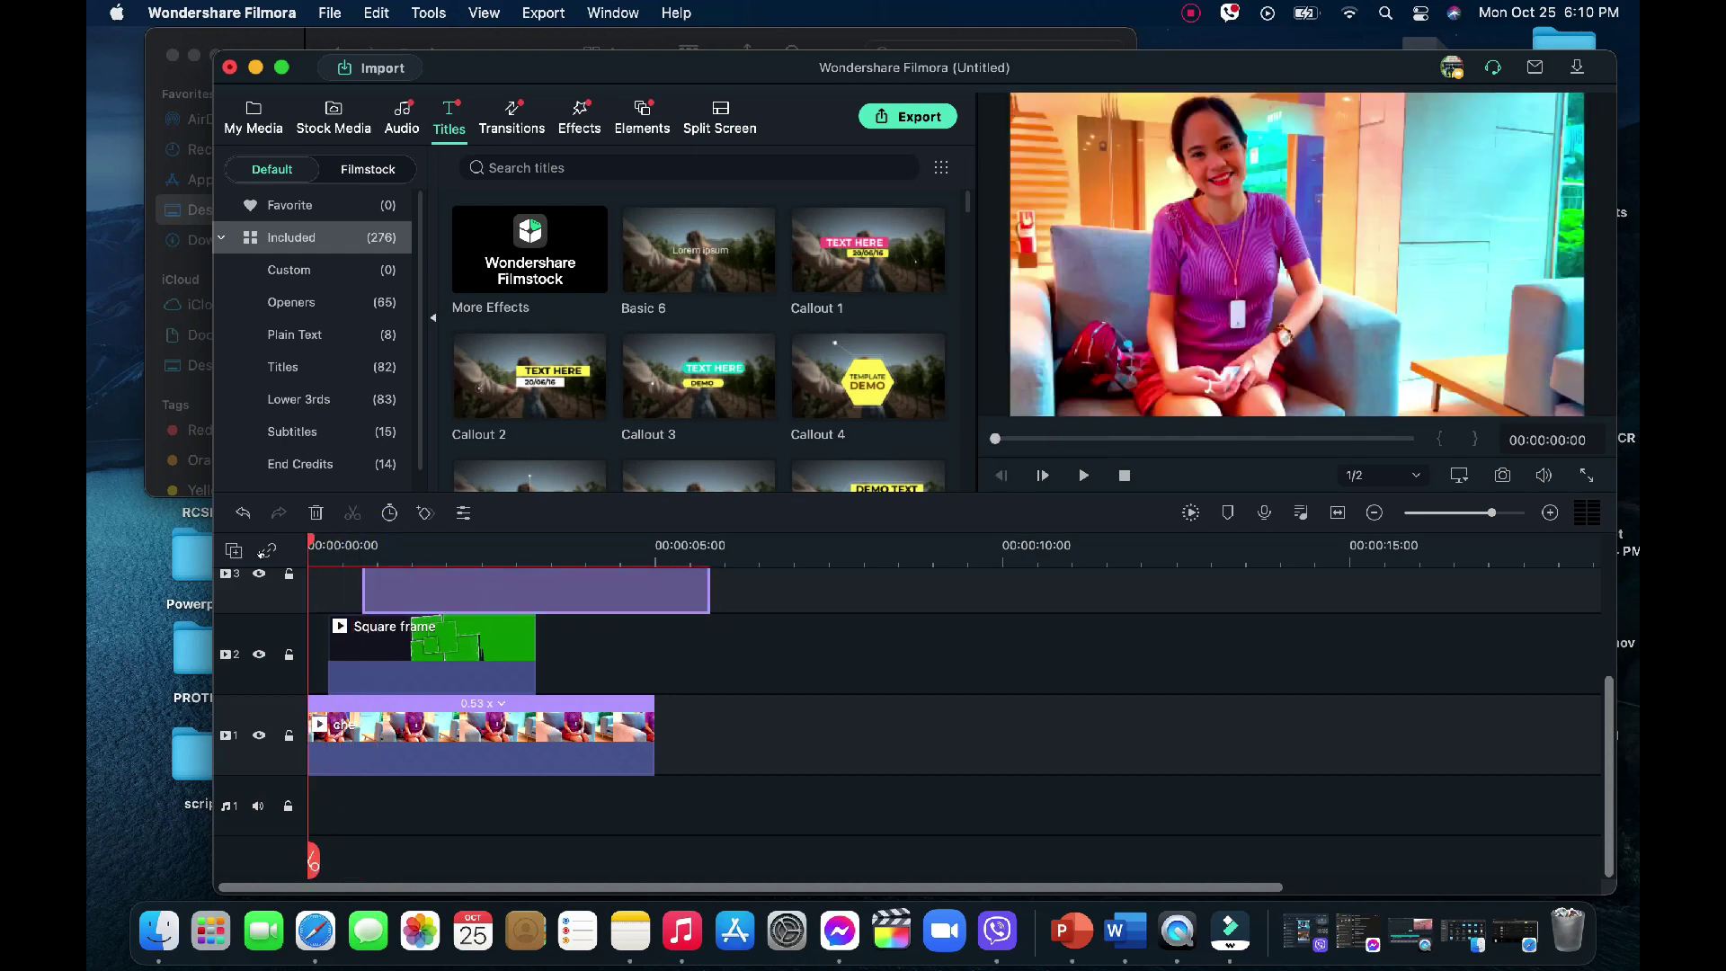
{"action": "left_click_drag", "start_coordinate": [359, 648], "coordinate": [352, 648]}
{"action": "mouse_move", "coordinate": [353, 575]}
{"action": "left_mouse_down"}
{"action": "mouse_move", "coordinate": [324, 541]}
{"action": "mouse_move", "coordinate": [581, 575]}
{"action": "mouse_move", "coordinate": [342, 557]}
{"action": "left_mouse_up"}
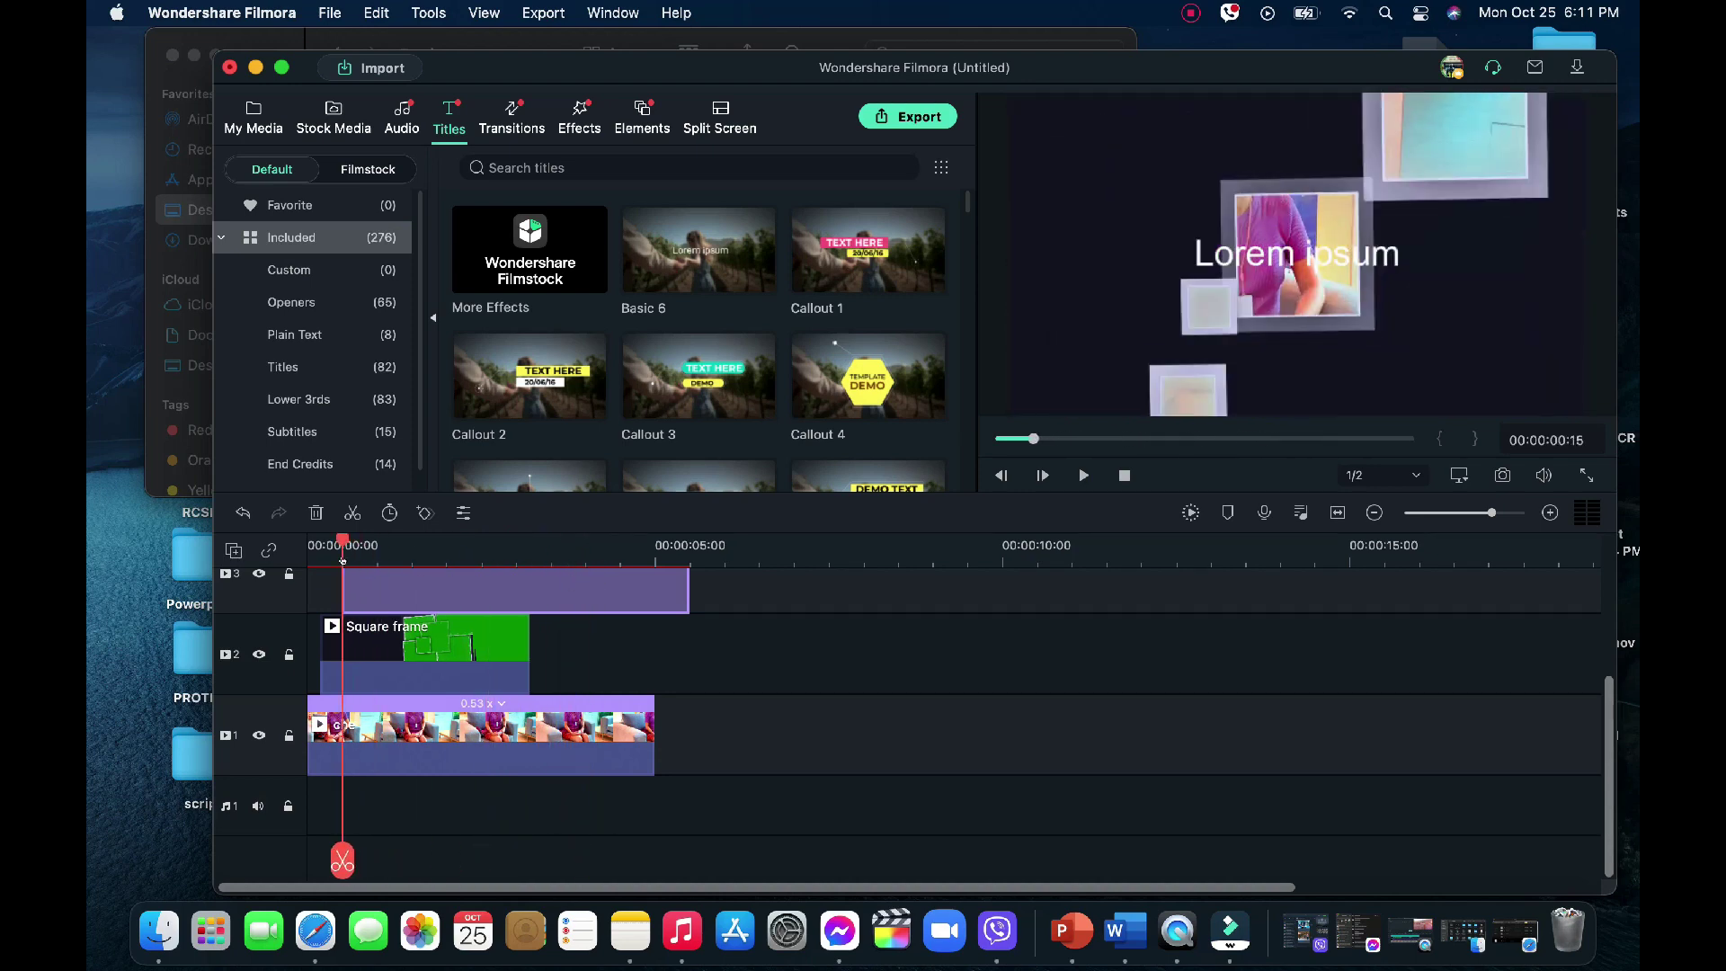
Move the Lorem ipsum title below the frames and replace its text with the subject's name
{"action": "double_click", "coordinate": [1258, 257]}
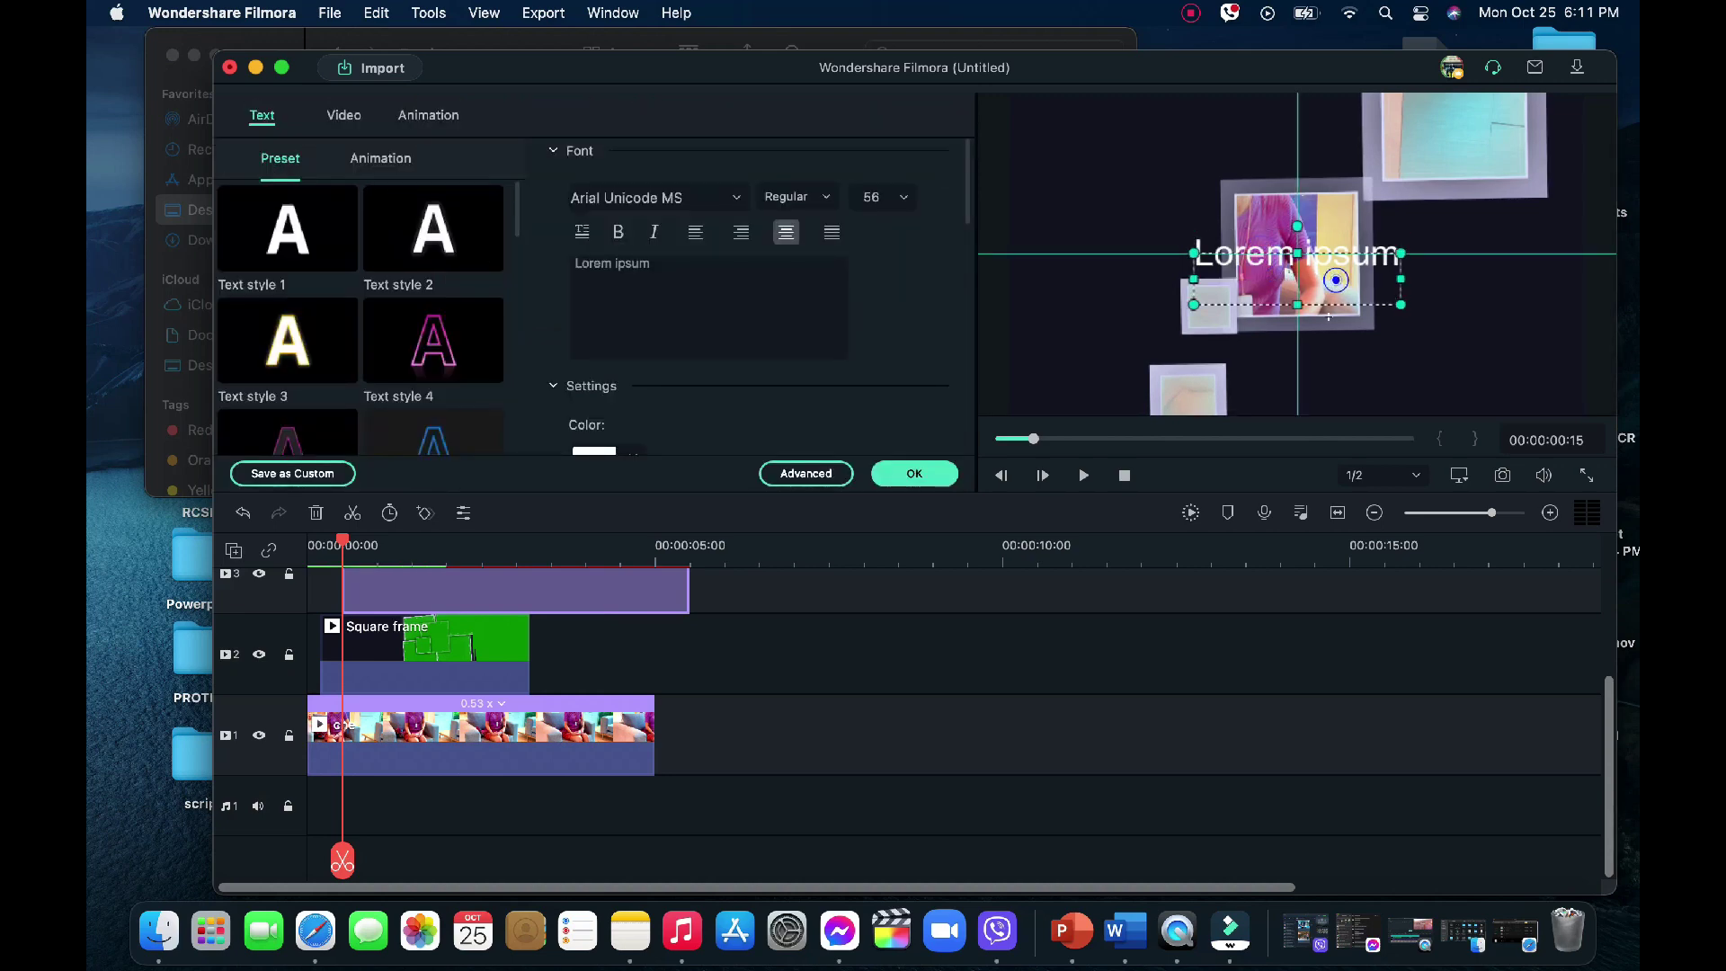
{"action": "left_click_drag", "start_coordinate": [1330, 276], "coordinate": [1330, 397]}
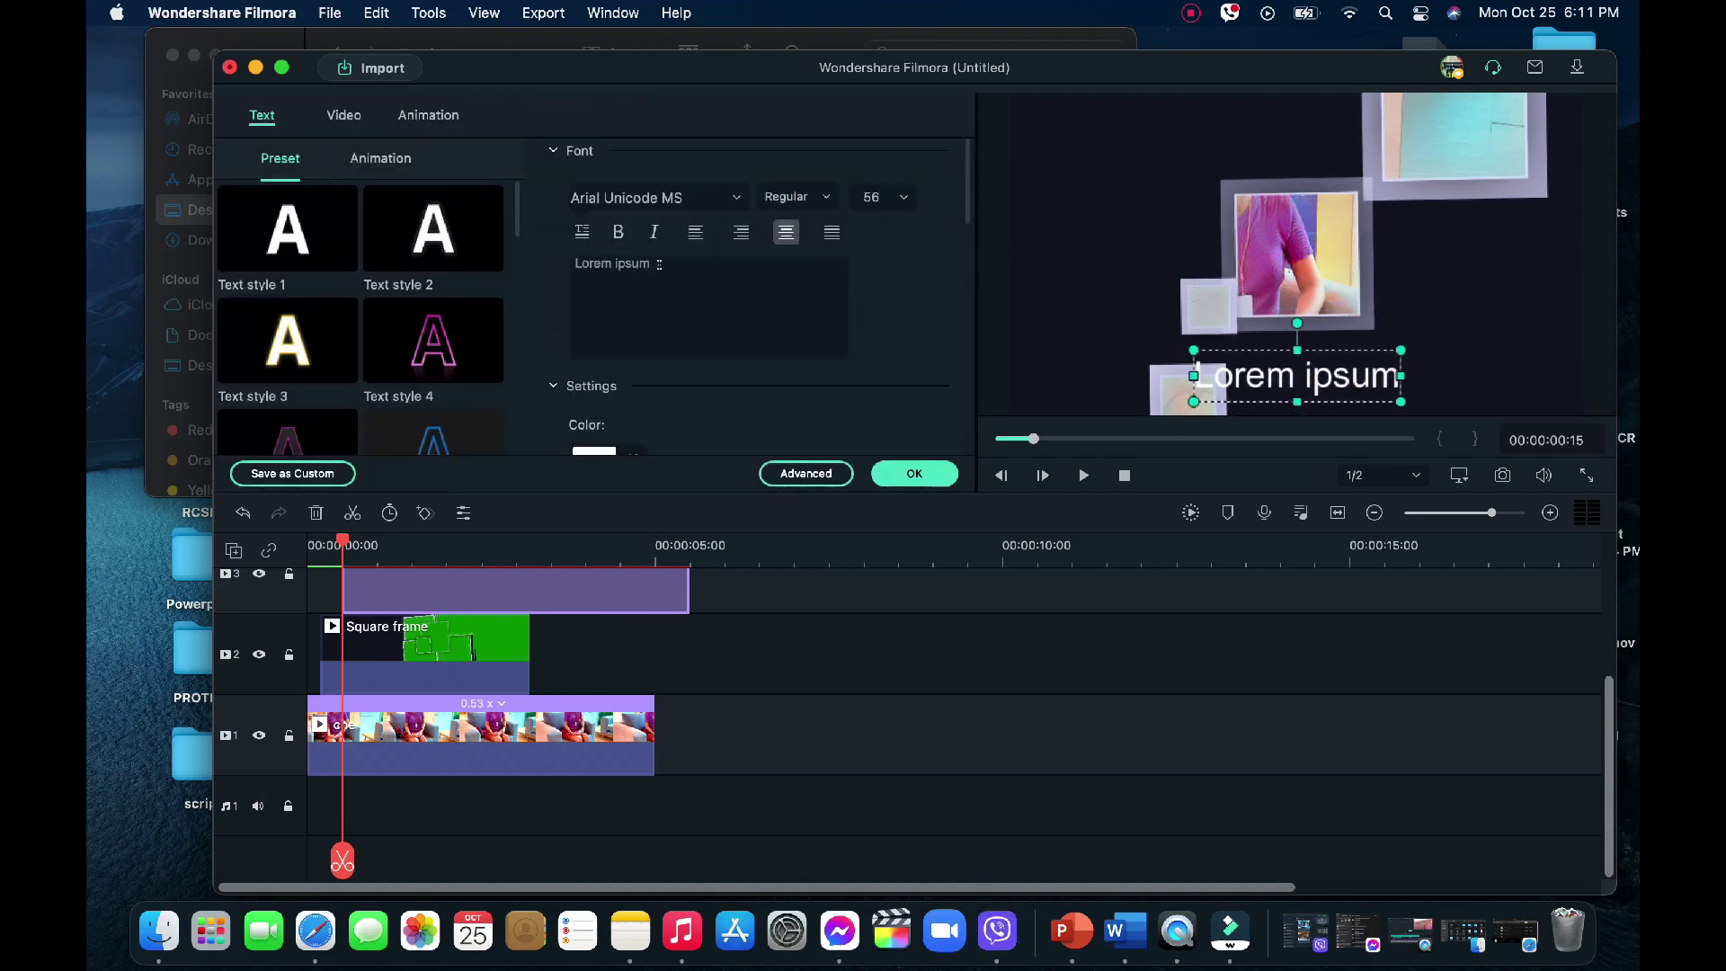
{"action": "key", "text": "super+a"}
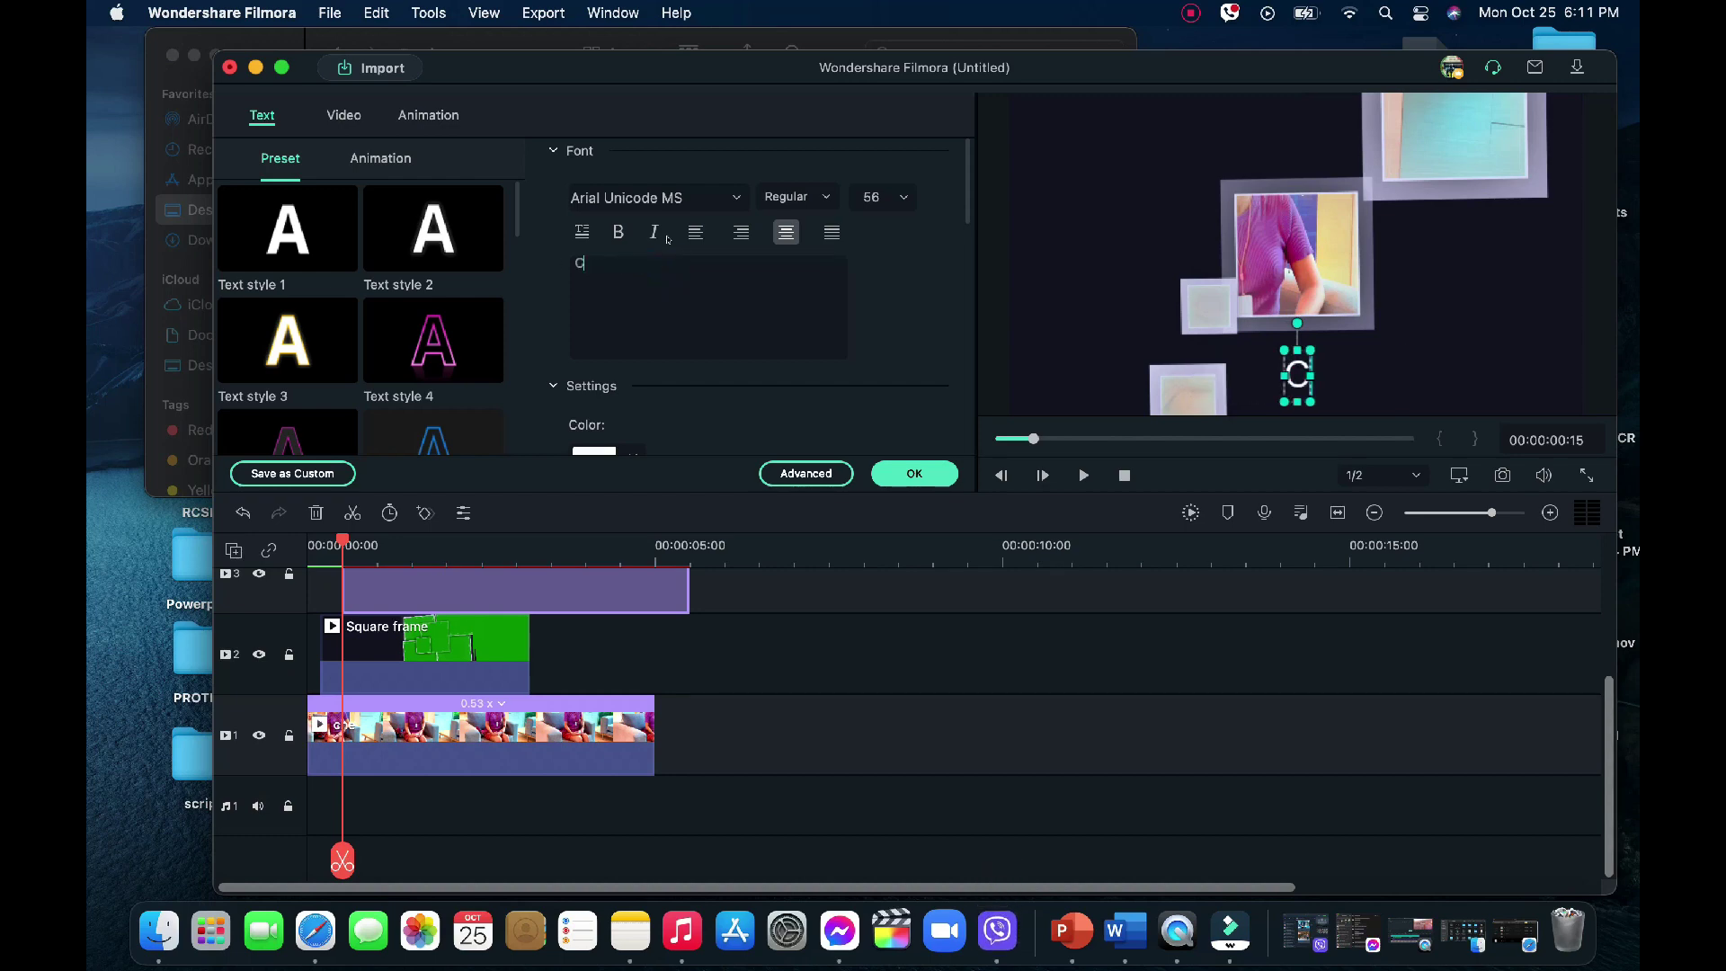
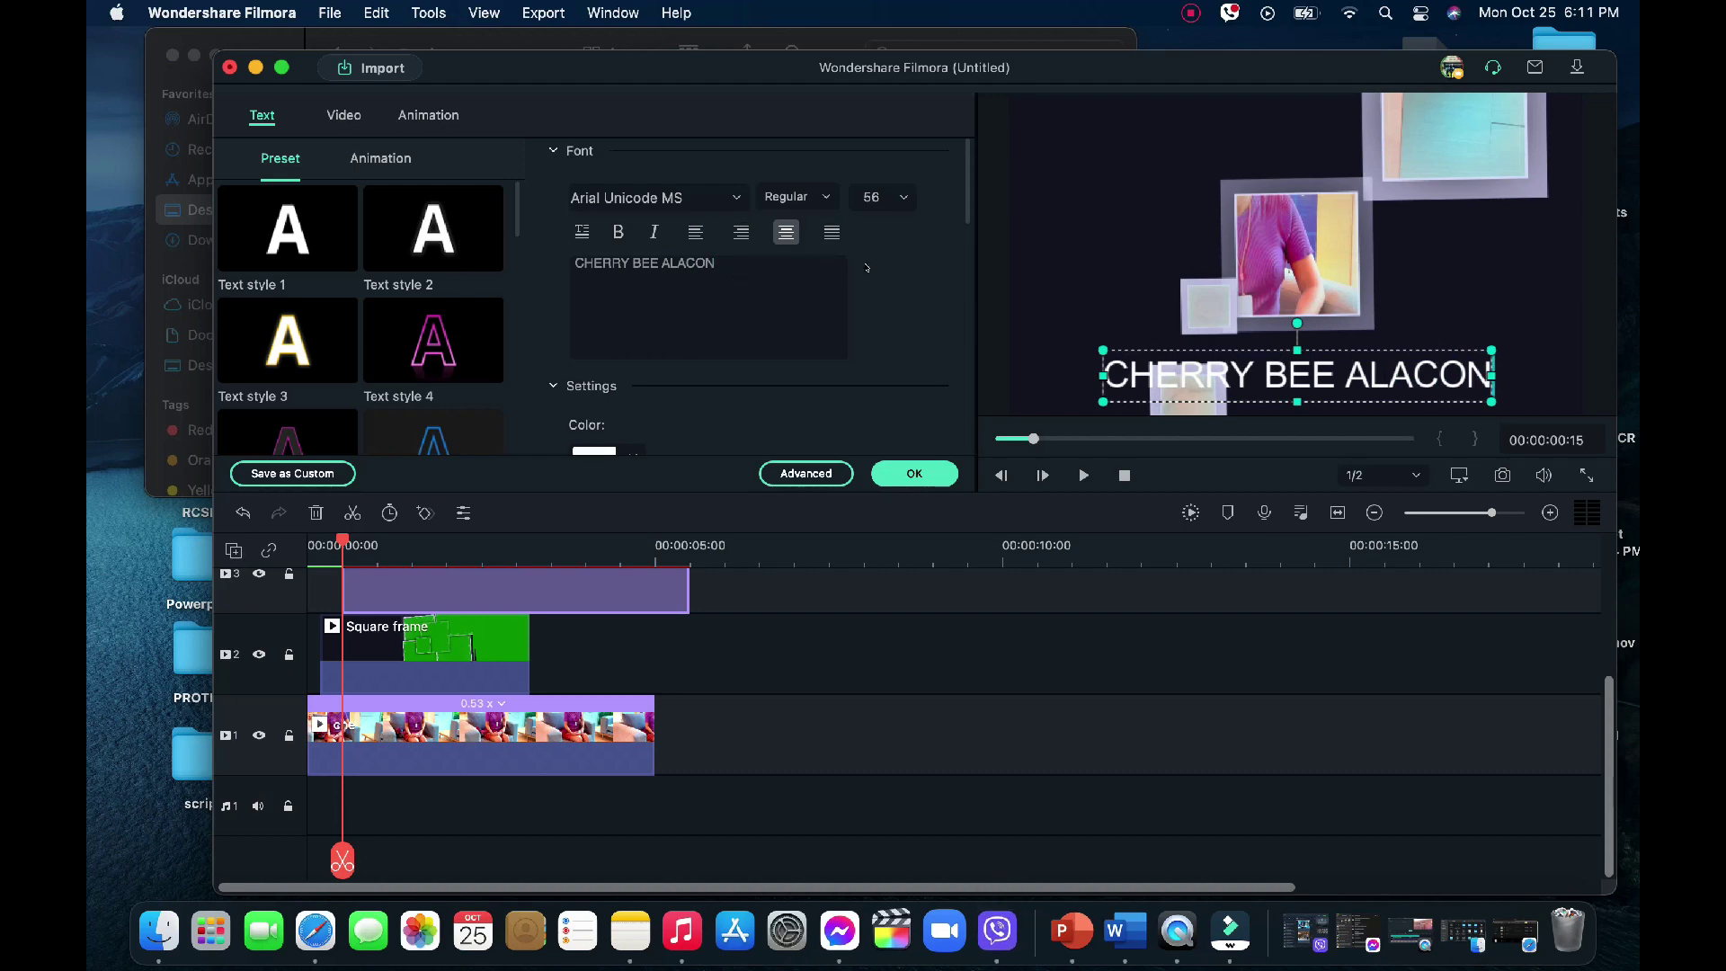
Set the title font to Surfing Capital and confirm the edits
{"action": "left_click", "coordinate": [736, 197]}
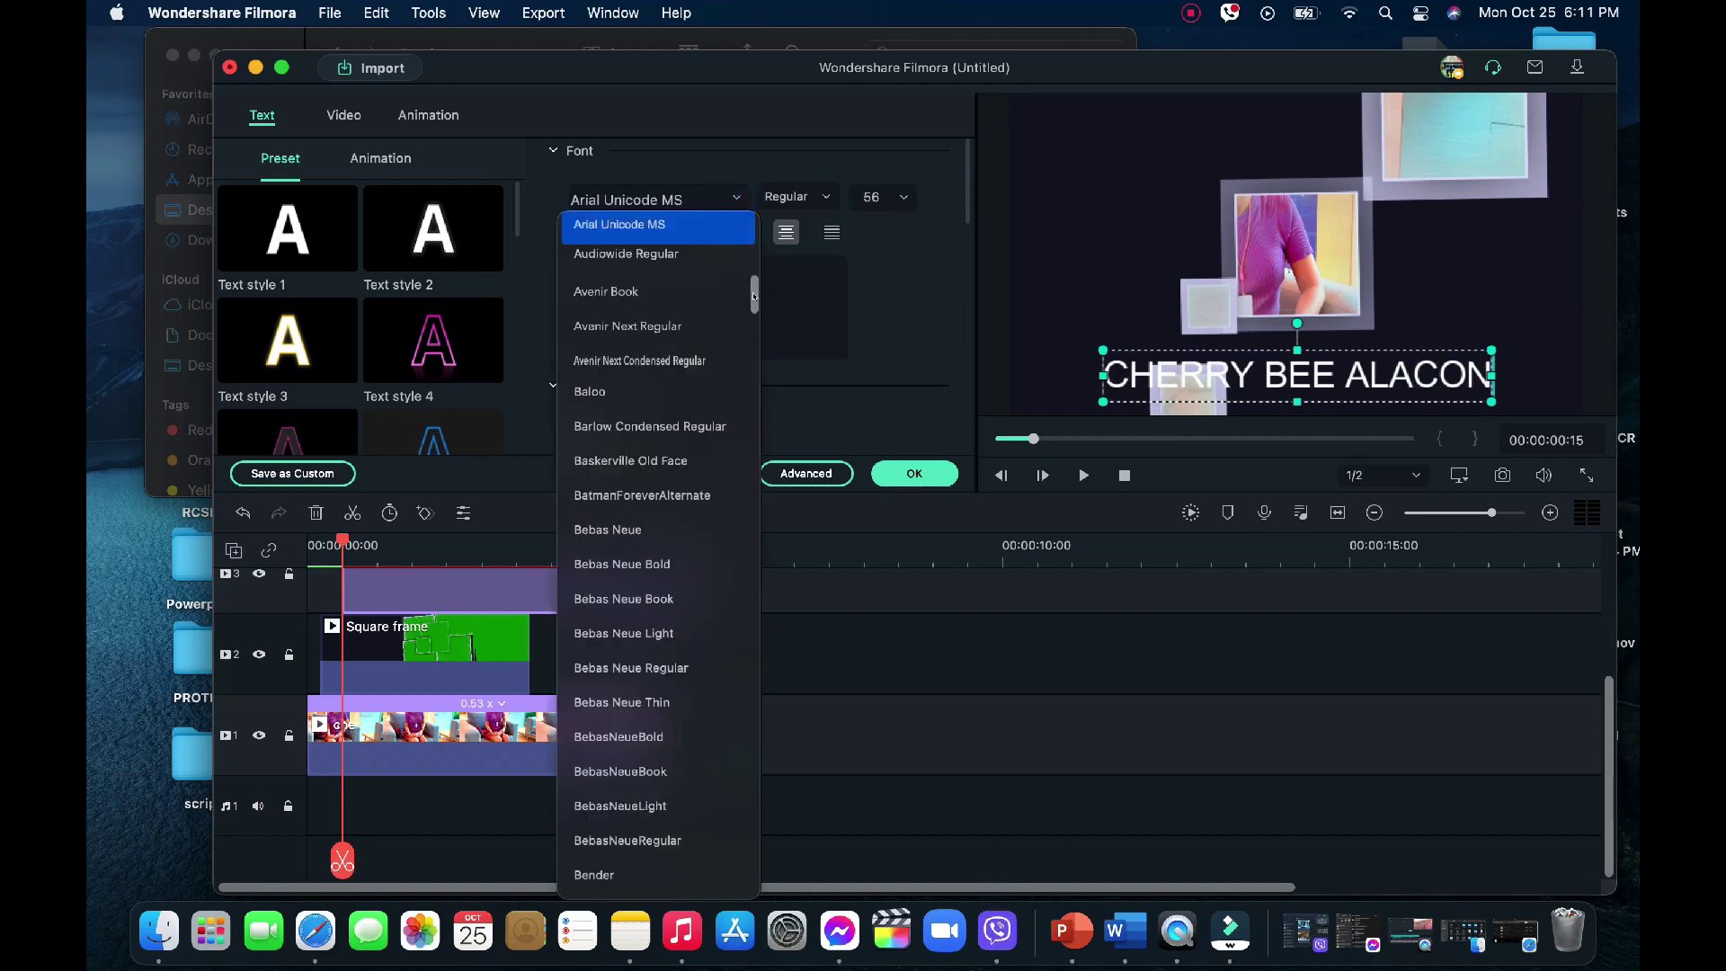
{"action": "left_click_drag", "start_coordinate": [754, 297], "coordinate": [758, 832]}
{"action": "left_click", "coordinate": [653, 680]}
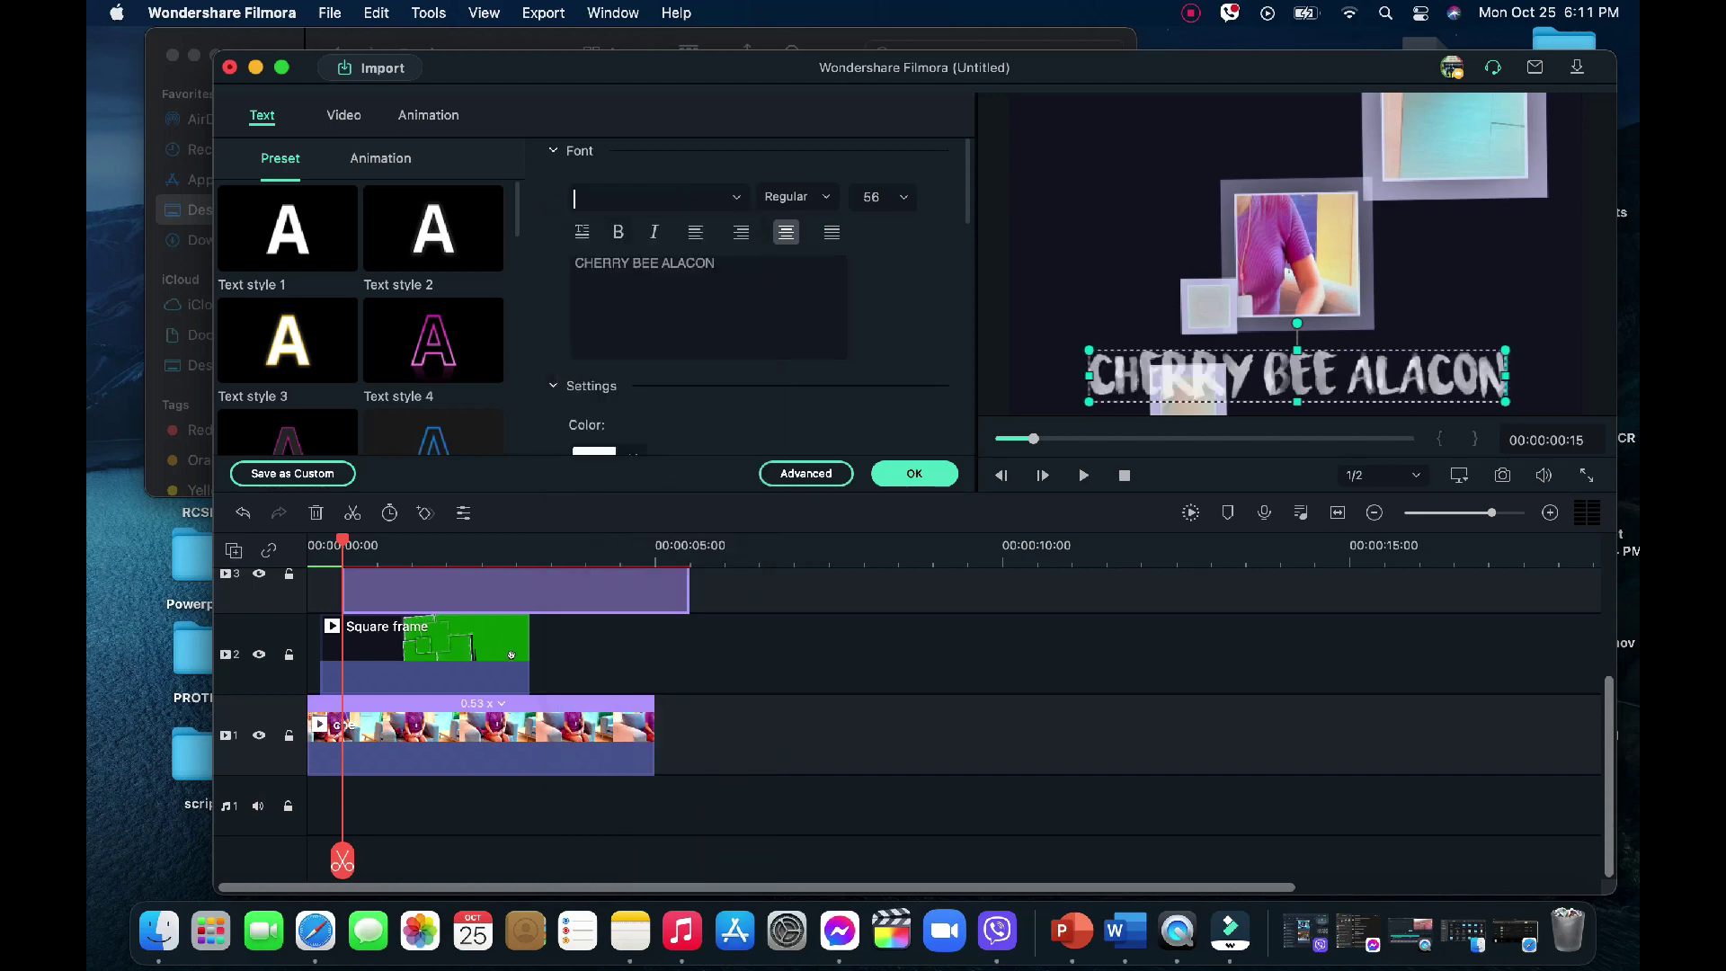
{"action": "left_click", "coordinate": [894, 466]}
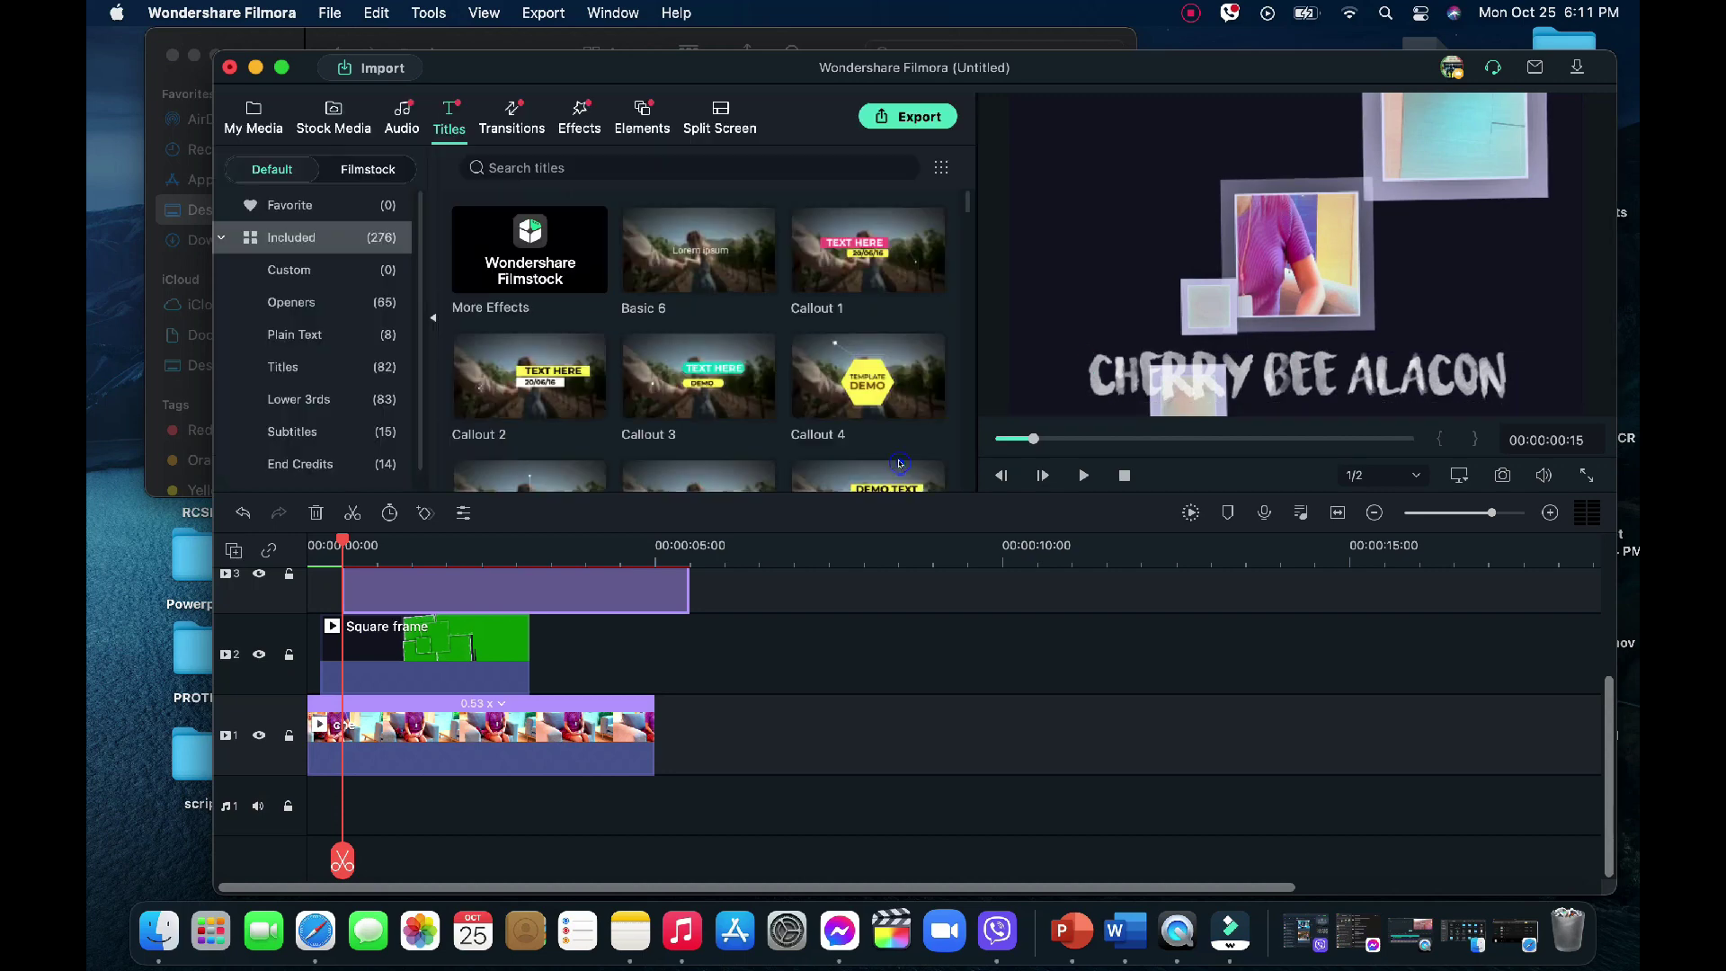
Play the composite to preview it, then rewind near the timeline start
{"action": "key", "text": "space"}
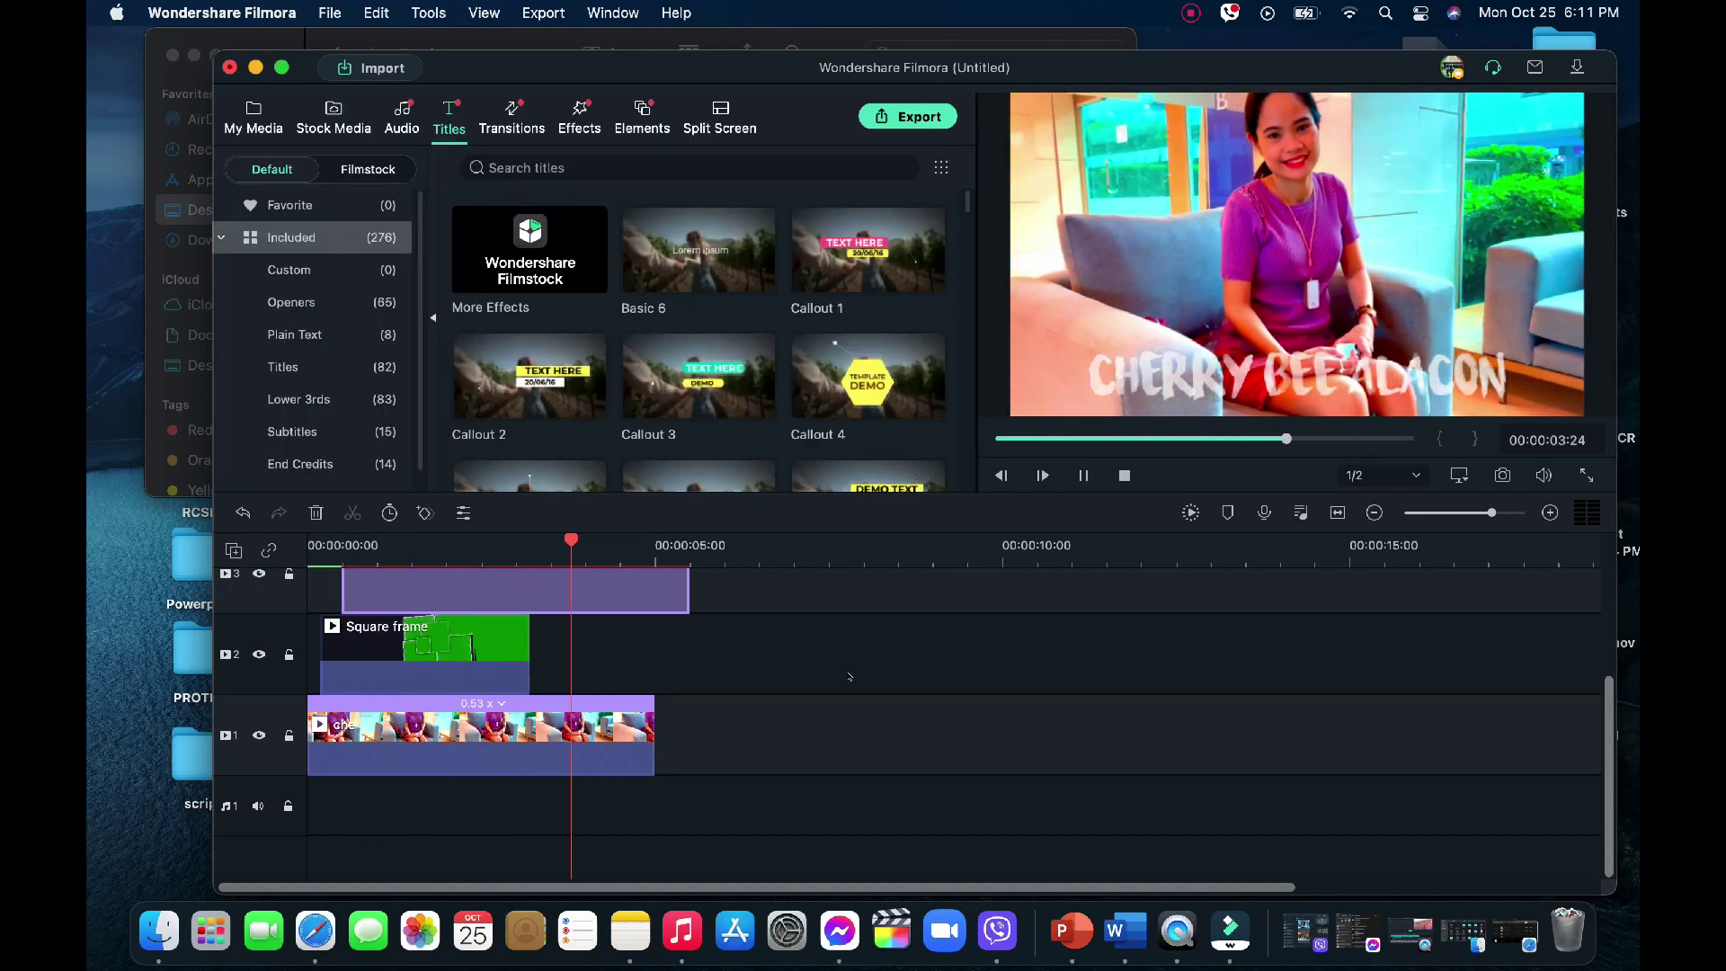
{"action": "key", "text": "space"}
{"action": "left_click_drag", "start_coordinate": [568, 547], "coordinate": [346, 553]}
Apply the Cinema Style animation to the name title, preview it and confirm
{"action": "double_click", "coordinate": [412, 585]}
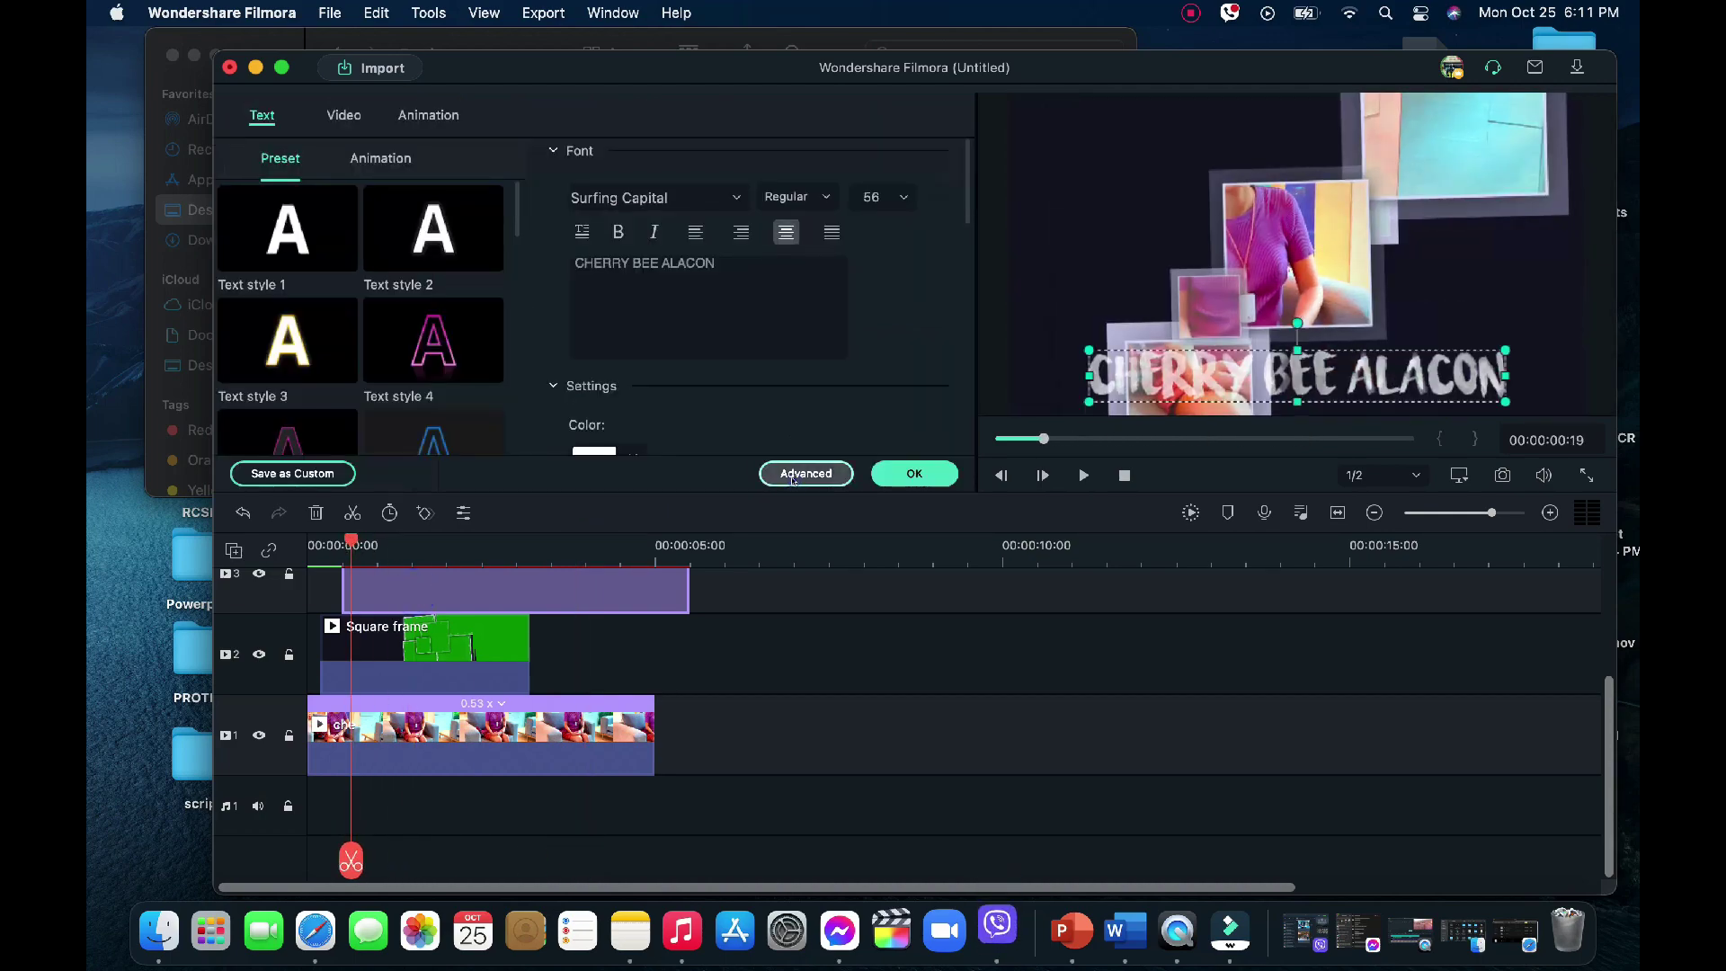
{"action": "left_click", "coordinate": [796, 481]}
{"action": "left_click", "coordinate": [412, 120]}
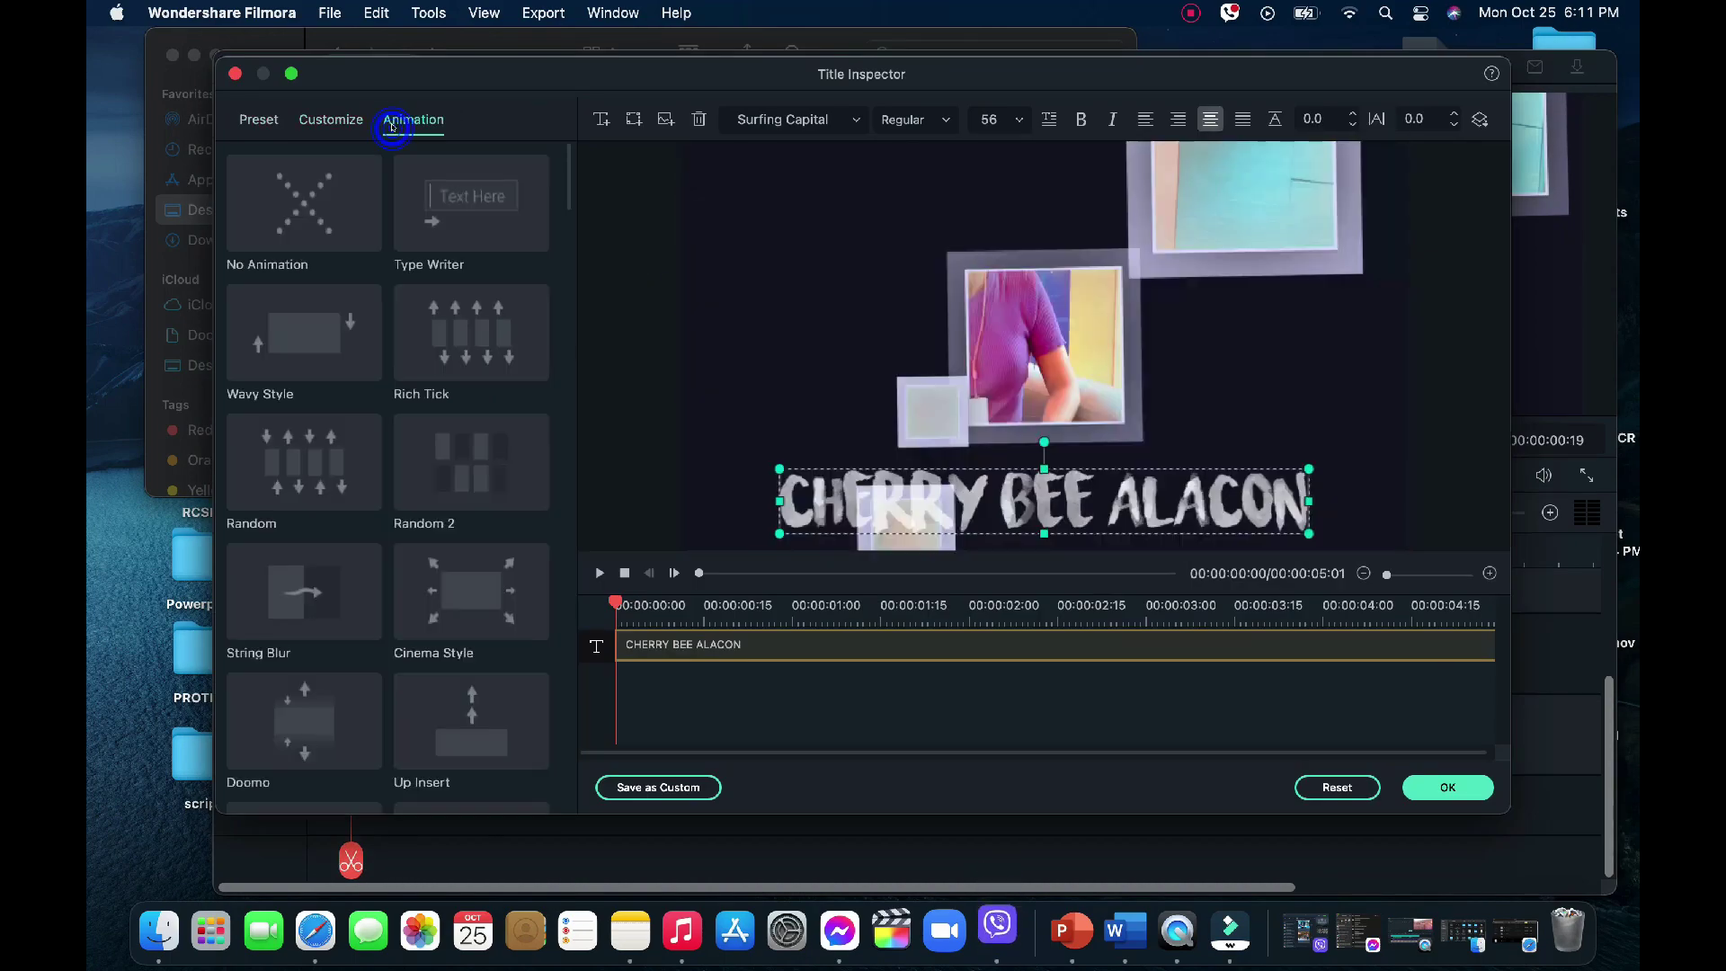
{"action": "left_click", "coordinate": [463, 589]}
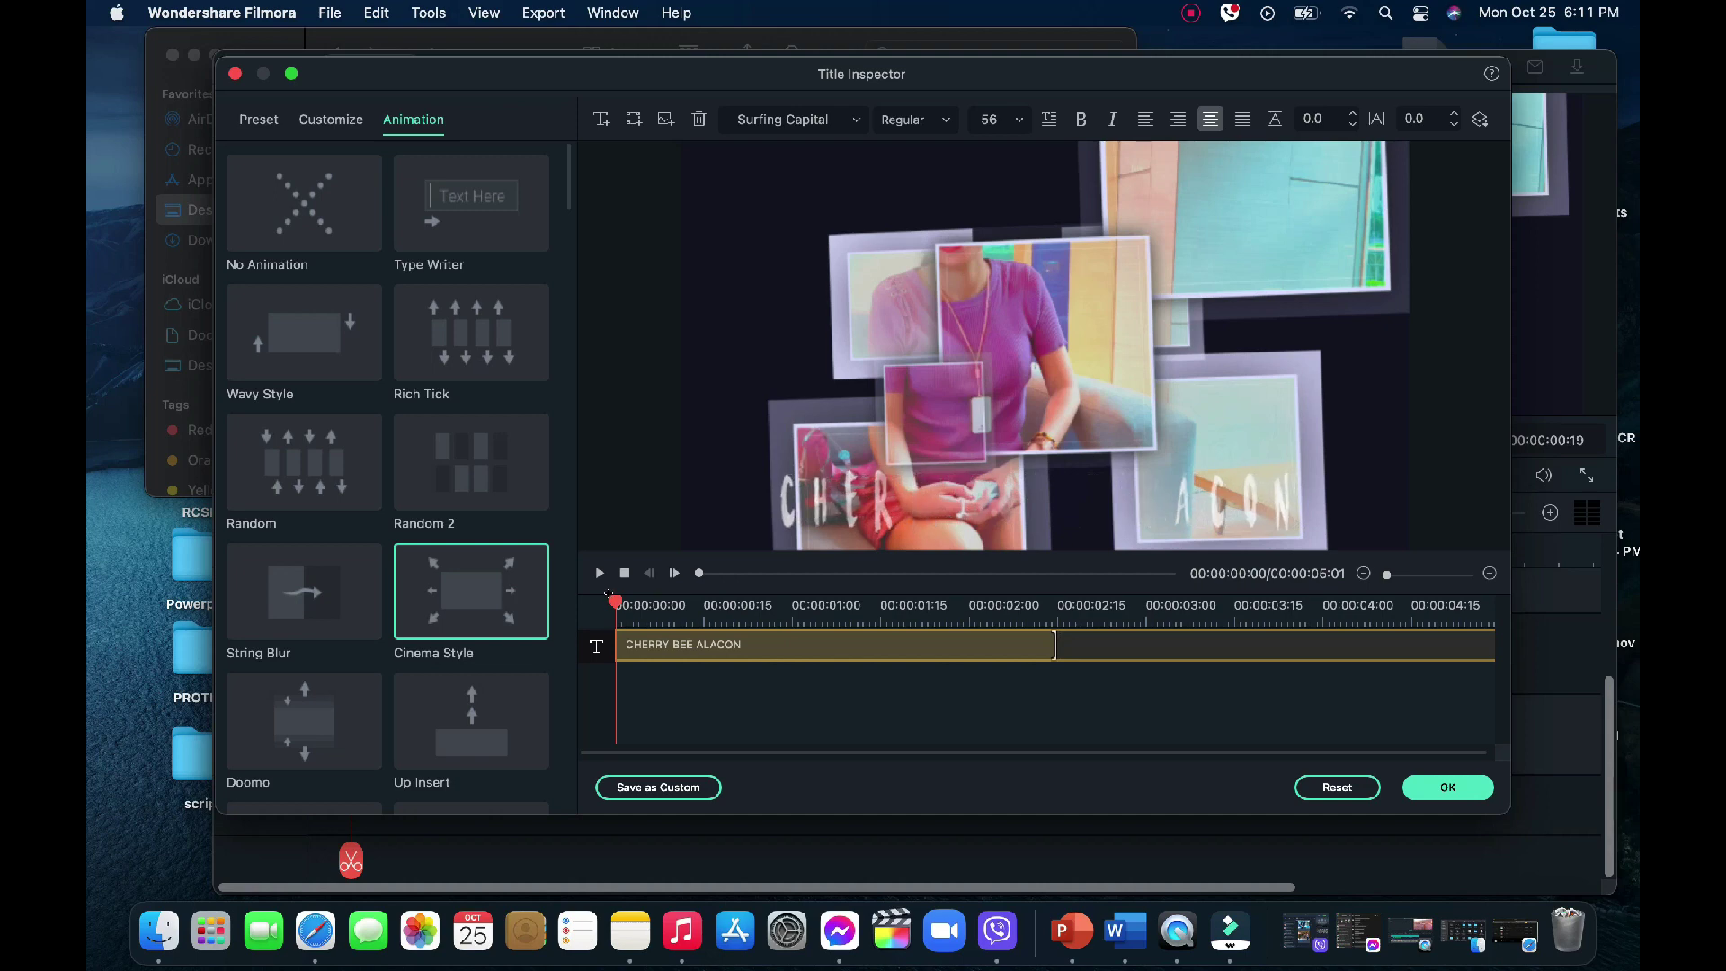
{"action": "left_click", "coordinate": [615, 603]}
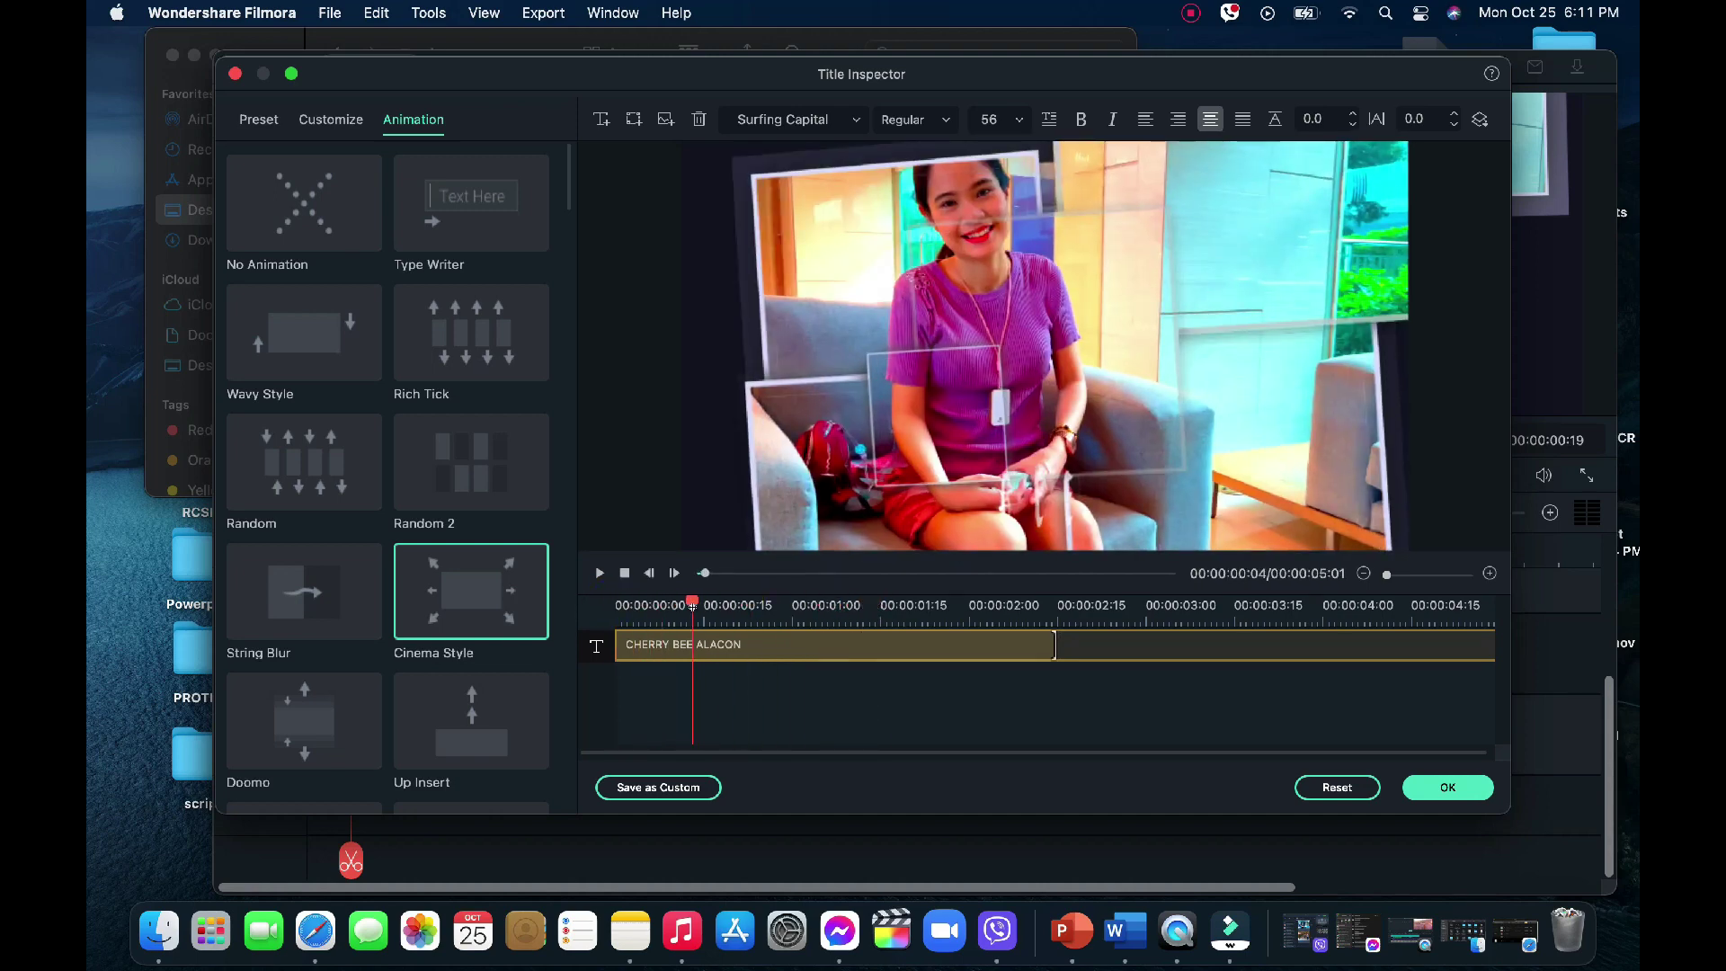
{"action": "left_click", "coordinate": [750, 607]}
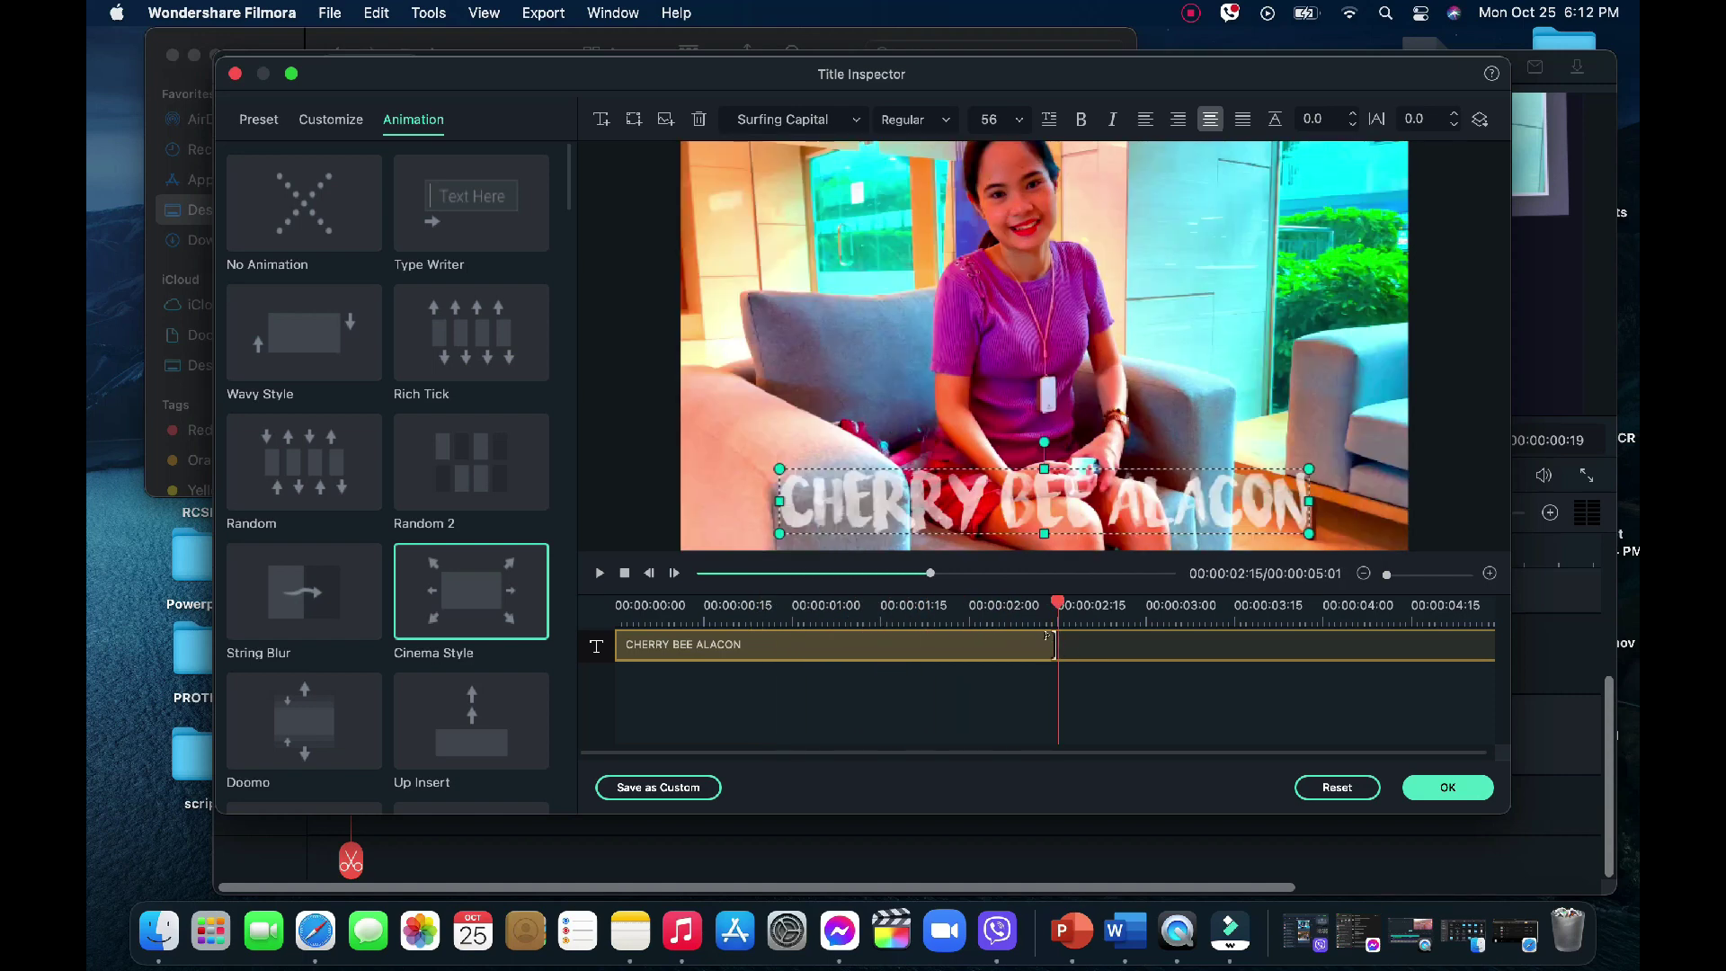
{"action": "left_click_drag", "start_coordinate": [1055, 593], "coordinate": [971, 644]}
{"action": "left_click", "coordinate": [1417, 789]}
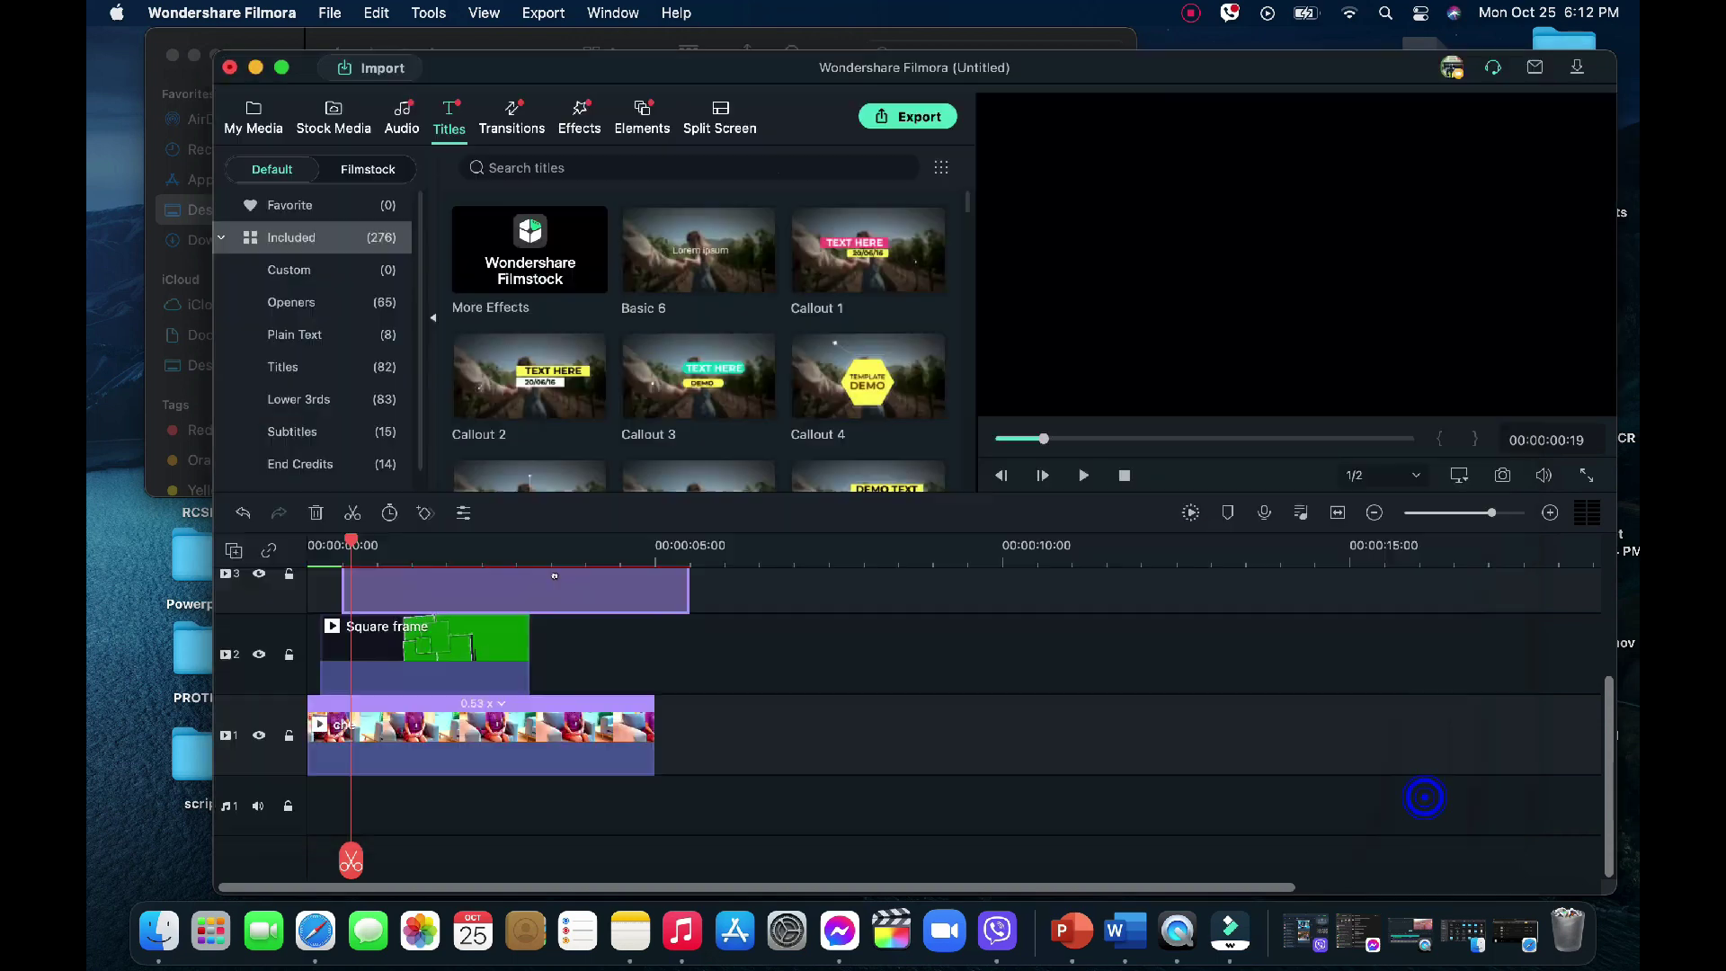
Play from the start and trim the title to end with the che clip near 5 s
{"action": "left_click_drag", "start_coordinate": [348, 543], "coordinate": [297, 545]}
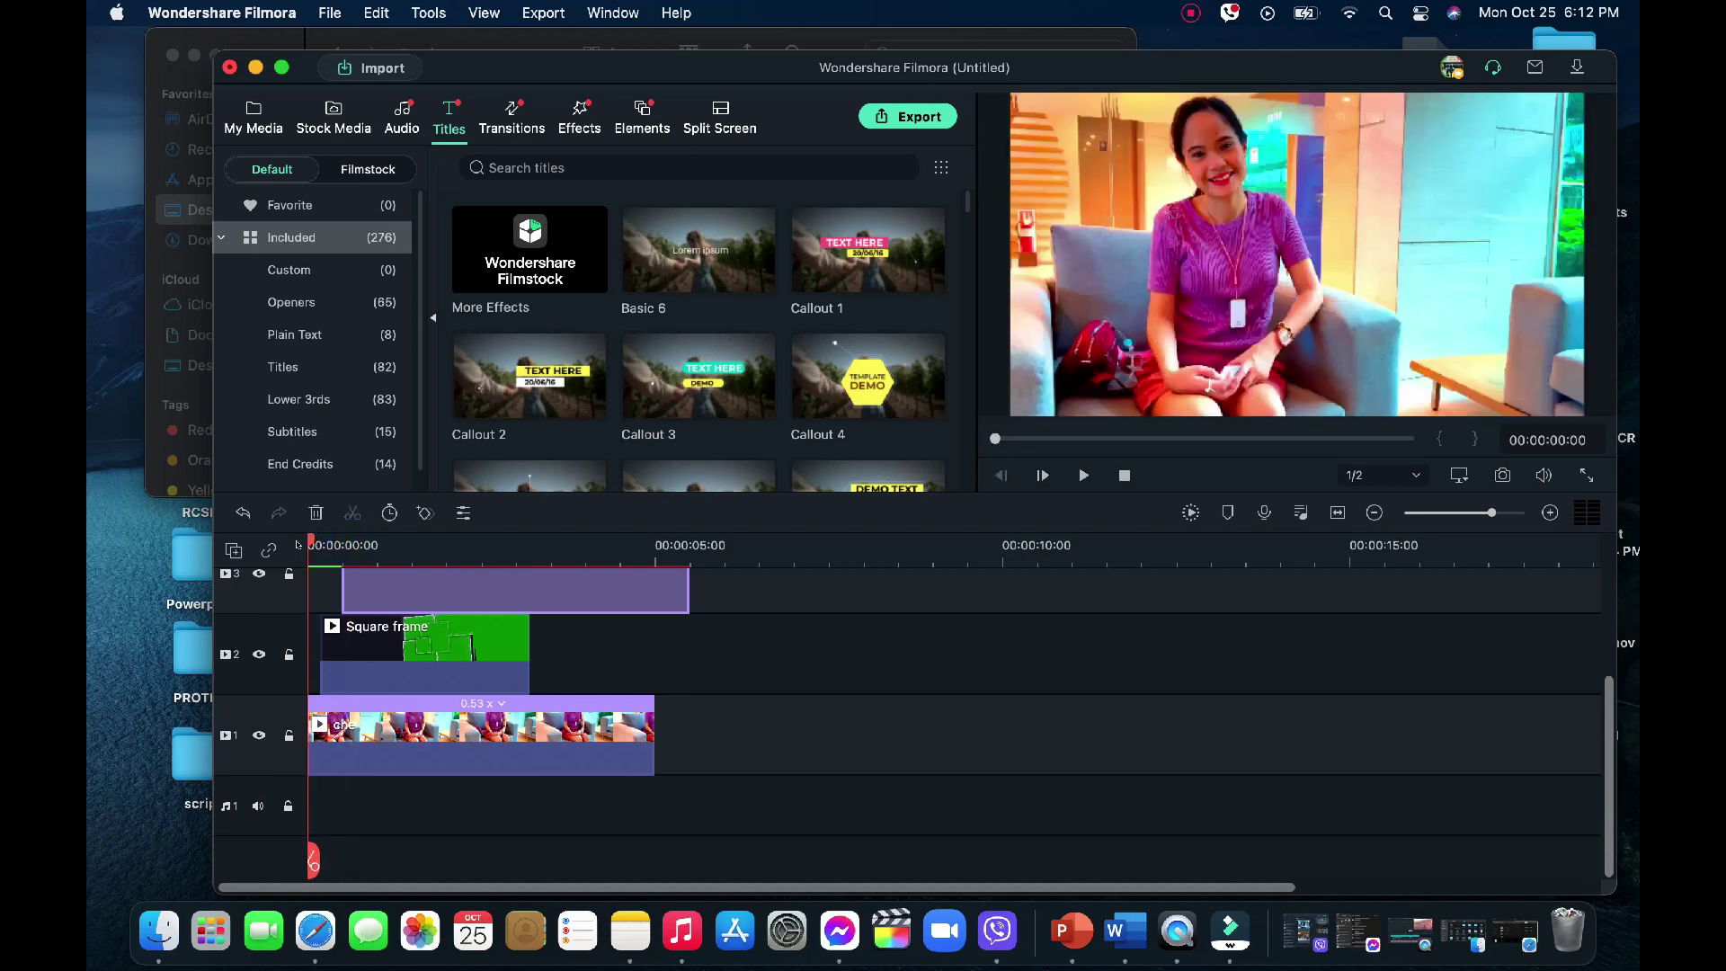
{"action": "key", "text": "space"}
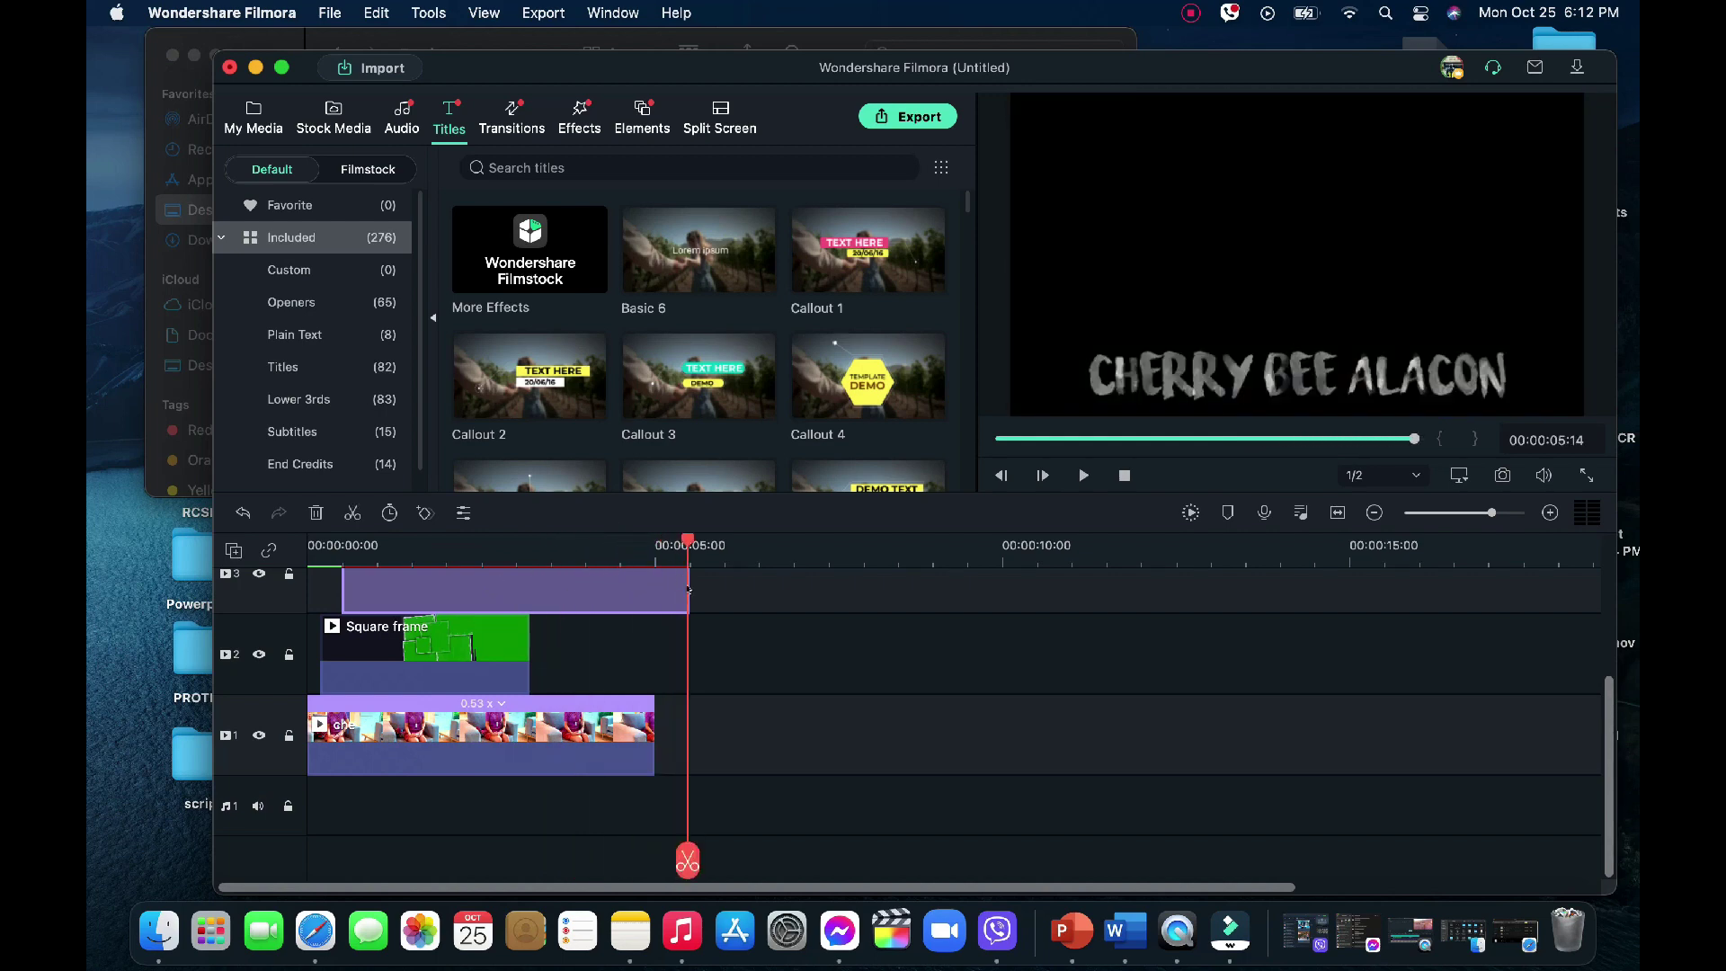
{"action": "left_click_drag", "start_coordinate": [680, 581], "coordinate": [653, 538]}
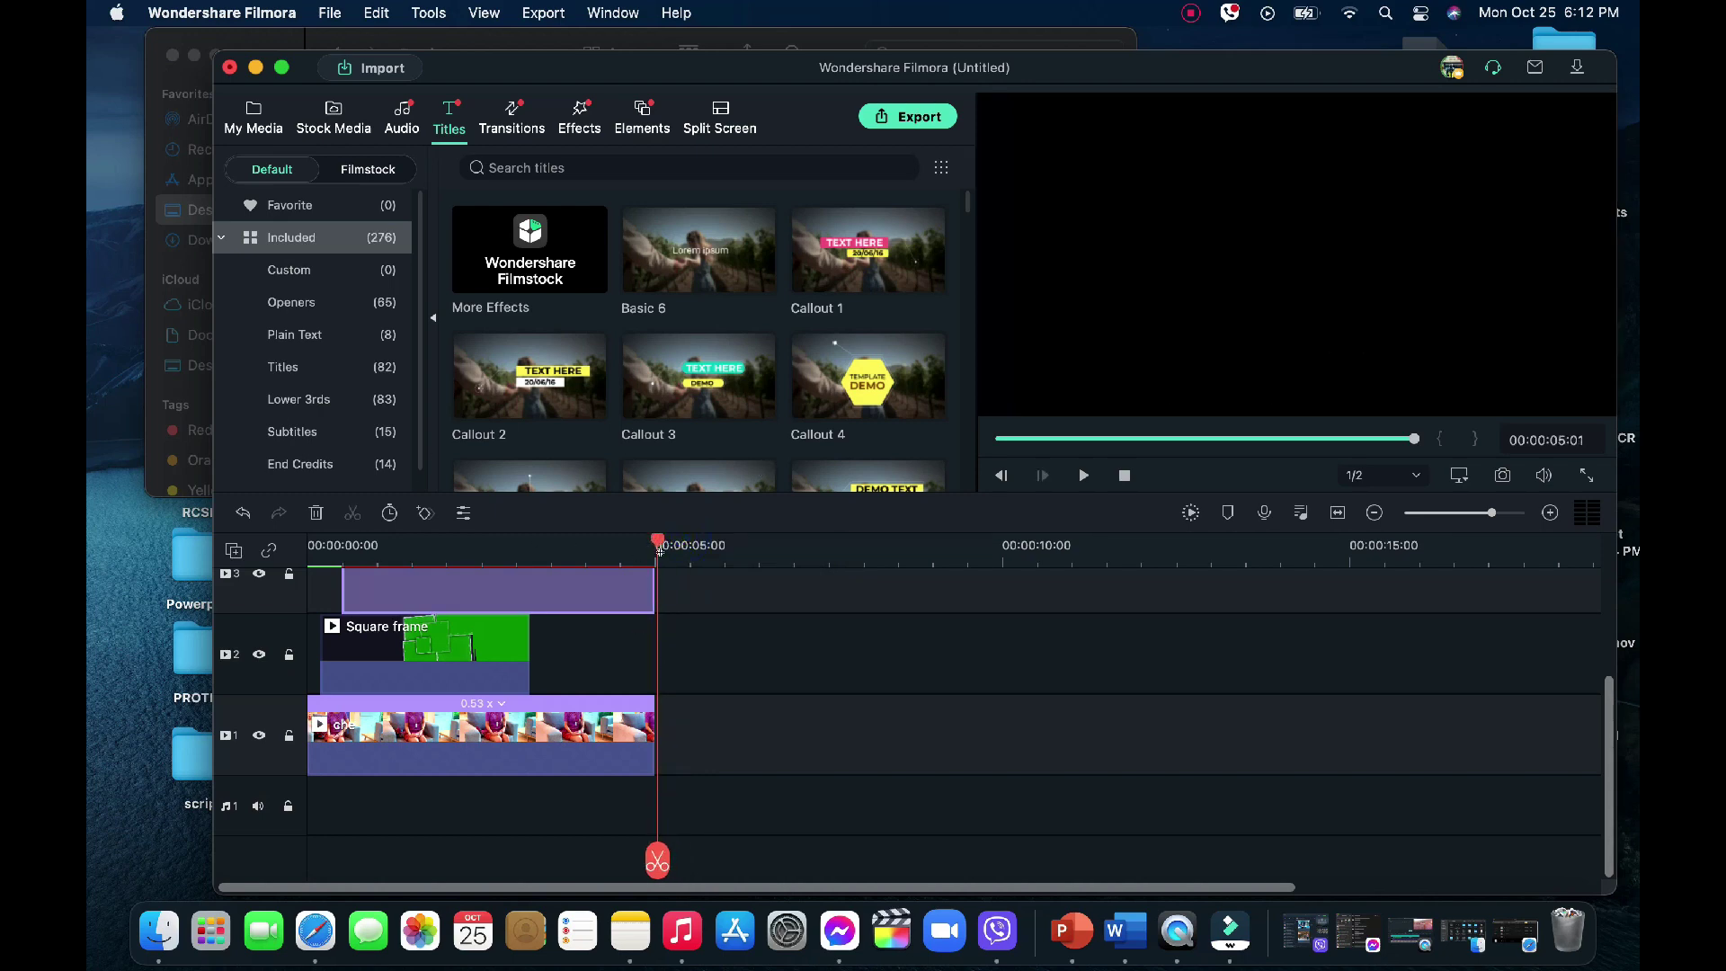
{"action": "left_click_drag", "start_coordinate": [652, 537], "coordinate": [653, 538]}
Glance at the Downloads folder in Finder, then show Filmora's project media library
{"action": "left_click", "coordinate": [248, 241]}
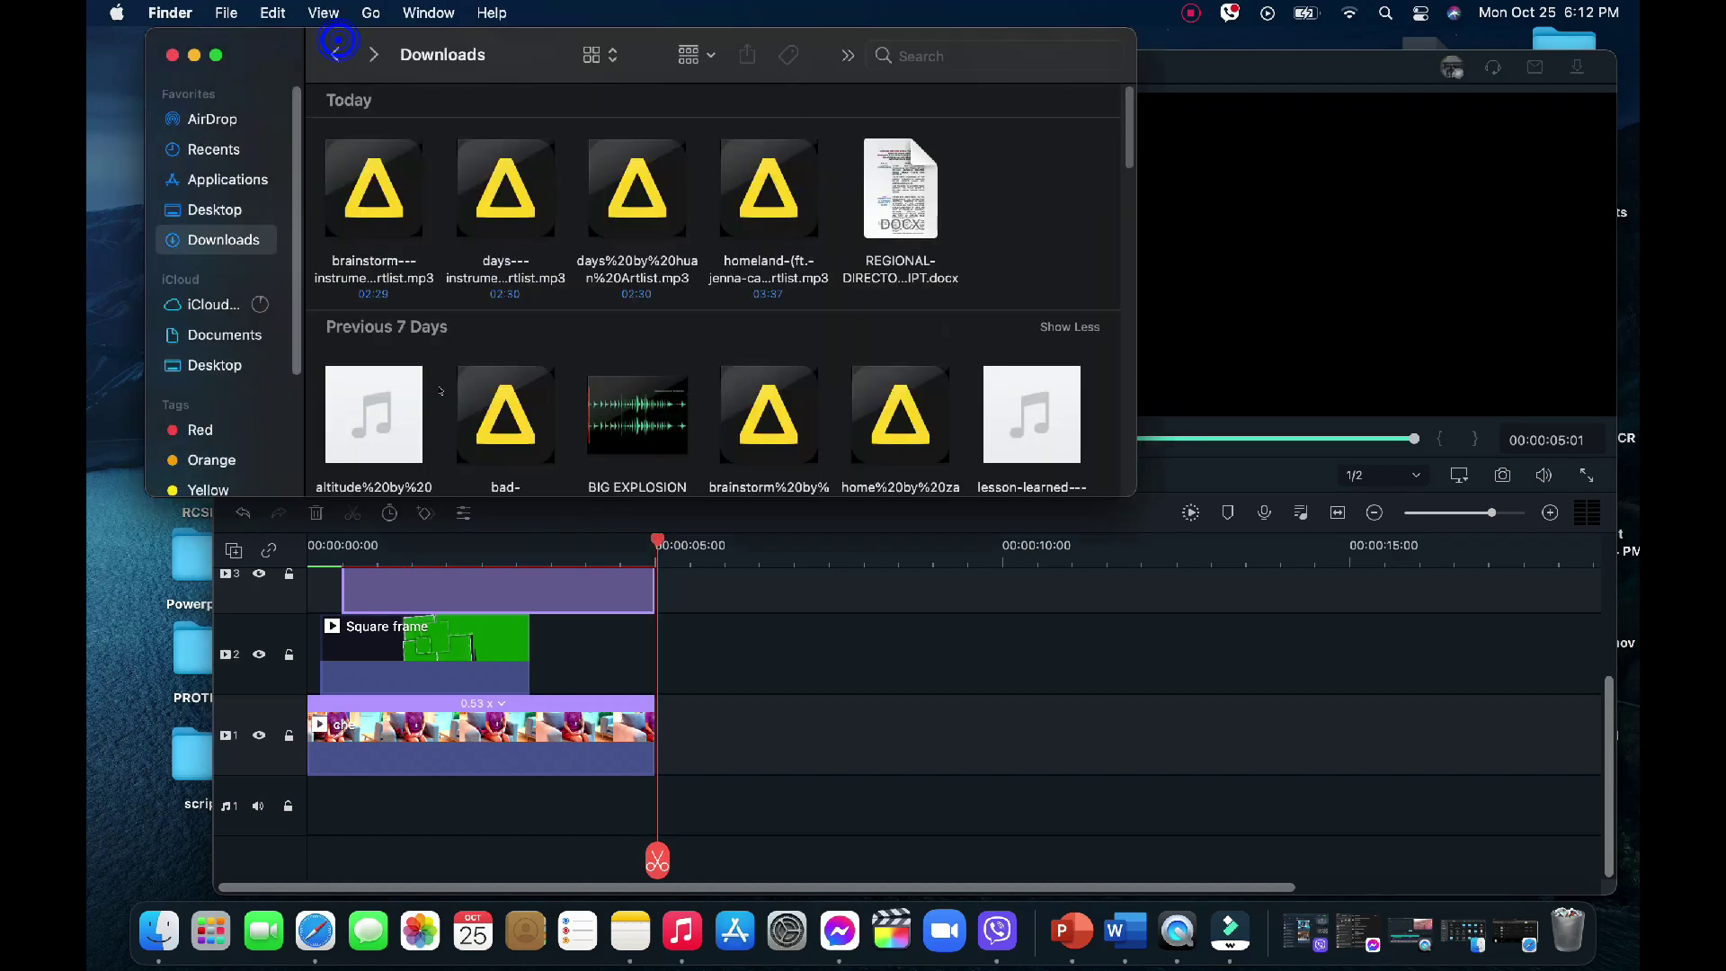
{"action": "left_click", "coordinate": [814, 671]}
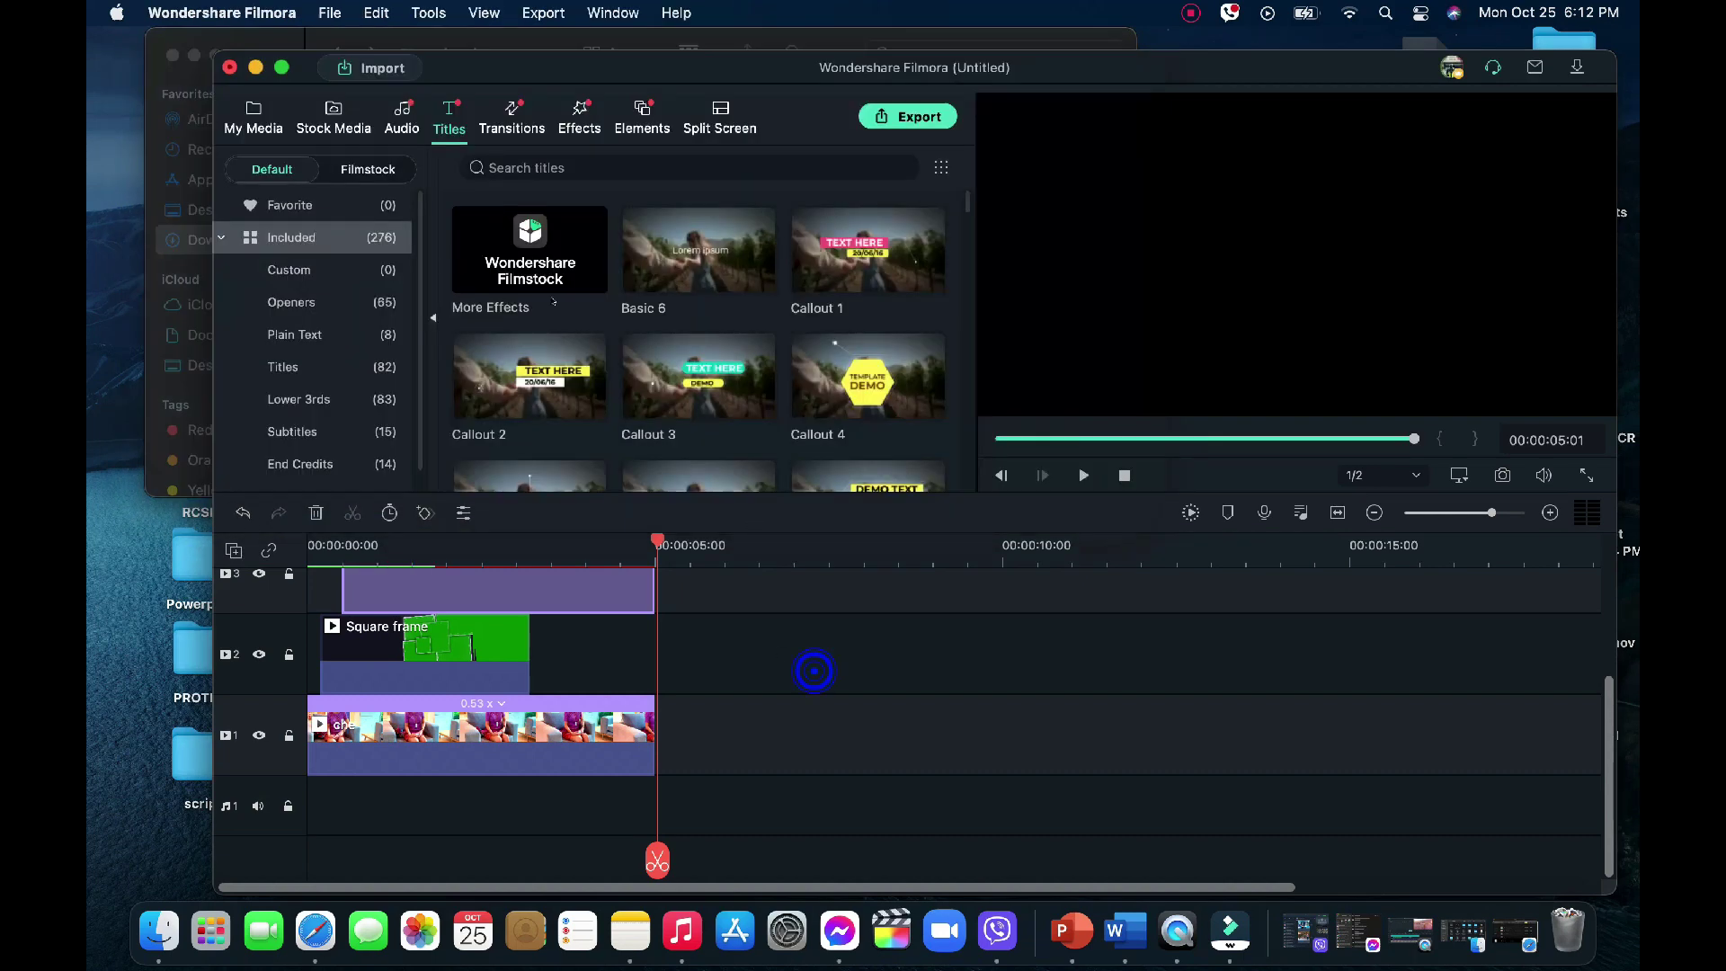
{"action": "left_click", "coordinate": [257, 117]}
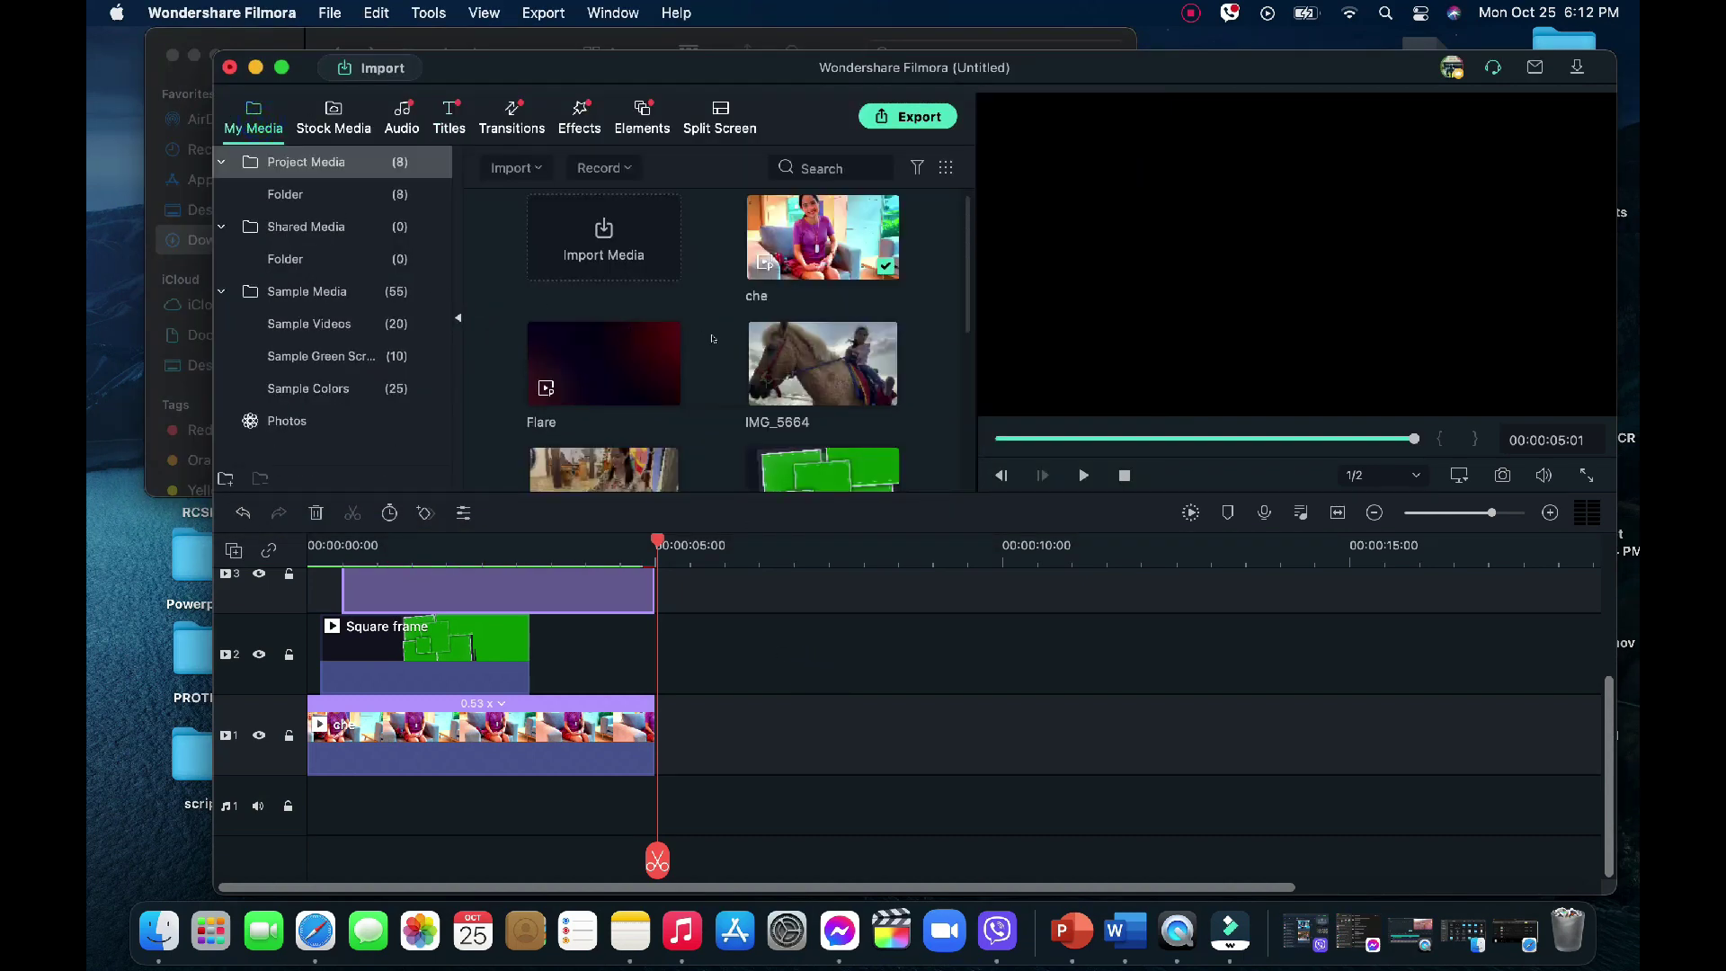
Add IMG_5664 to track 1 after the che clip and close the gap between them
{"action": "scroll", "coordinate": [722, 336], "scroll_direction": "down", "scroll_amount": 1}
{"action": "left_click_drag", "start_coordinate": [823, 324], "coordinate": [666, 754]}
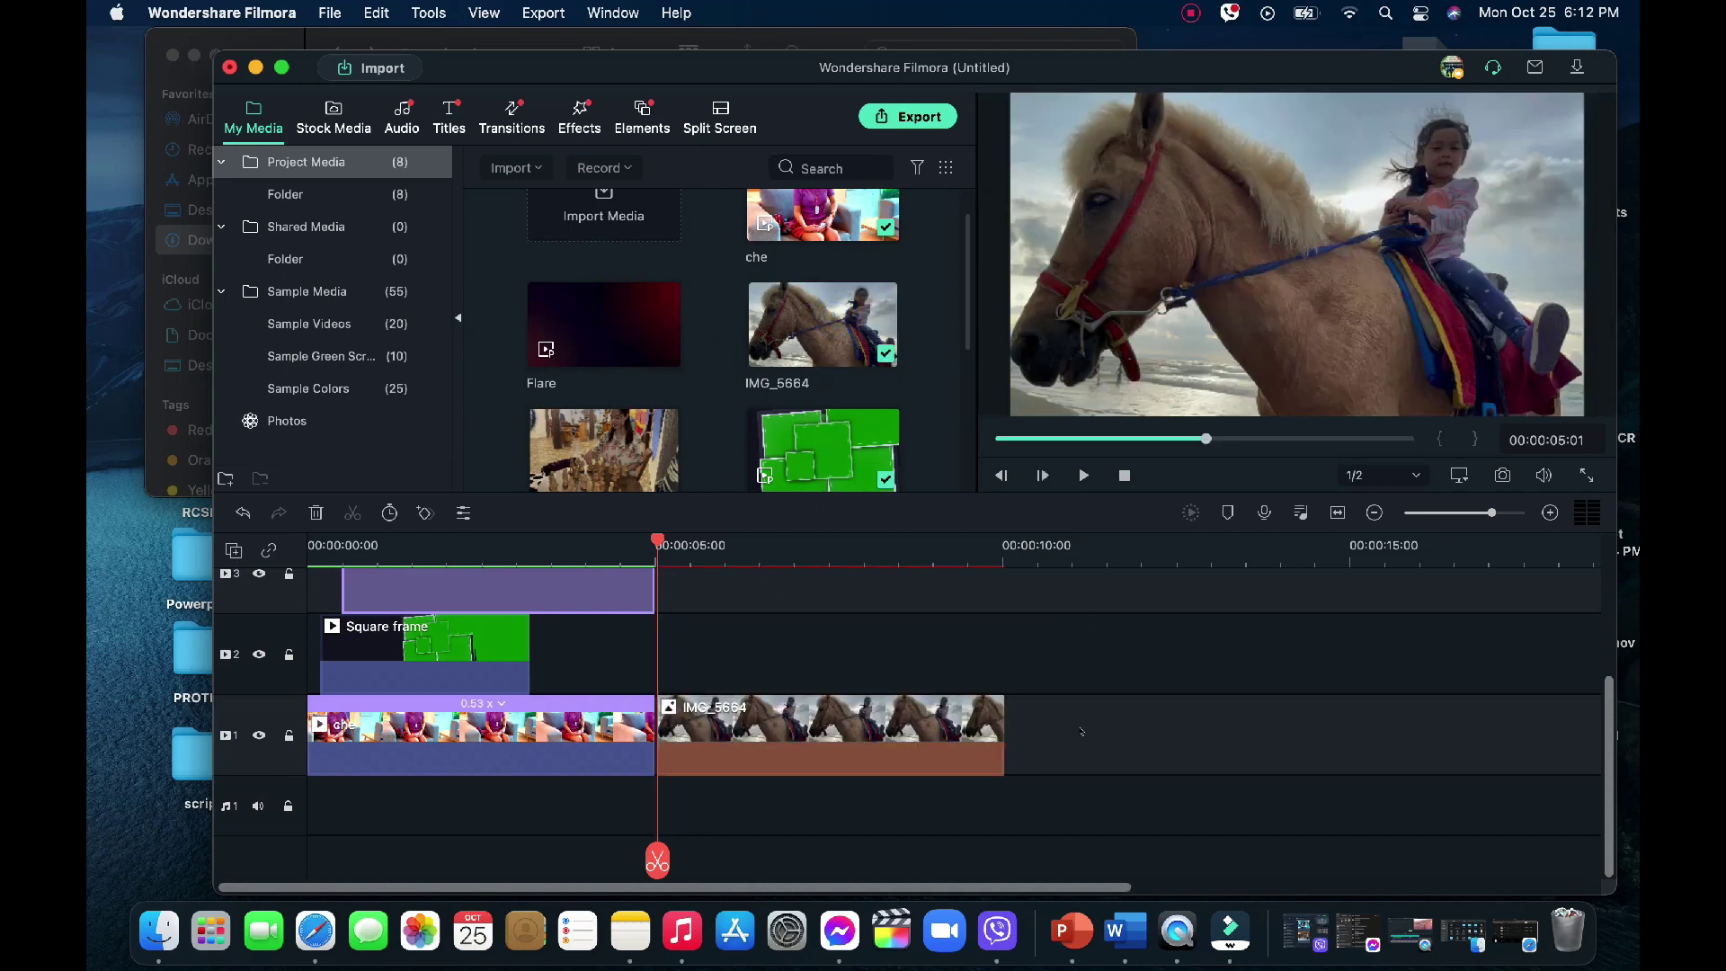
{"action": "right_click", "coordinate": [632, 720]}
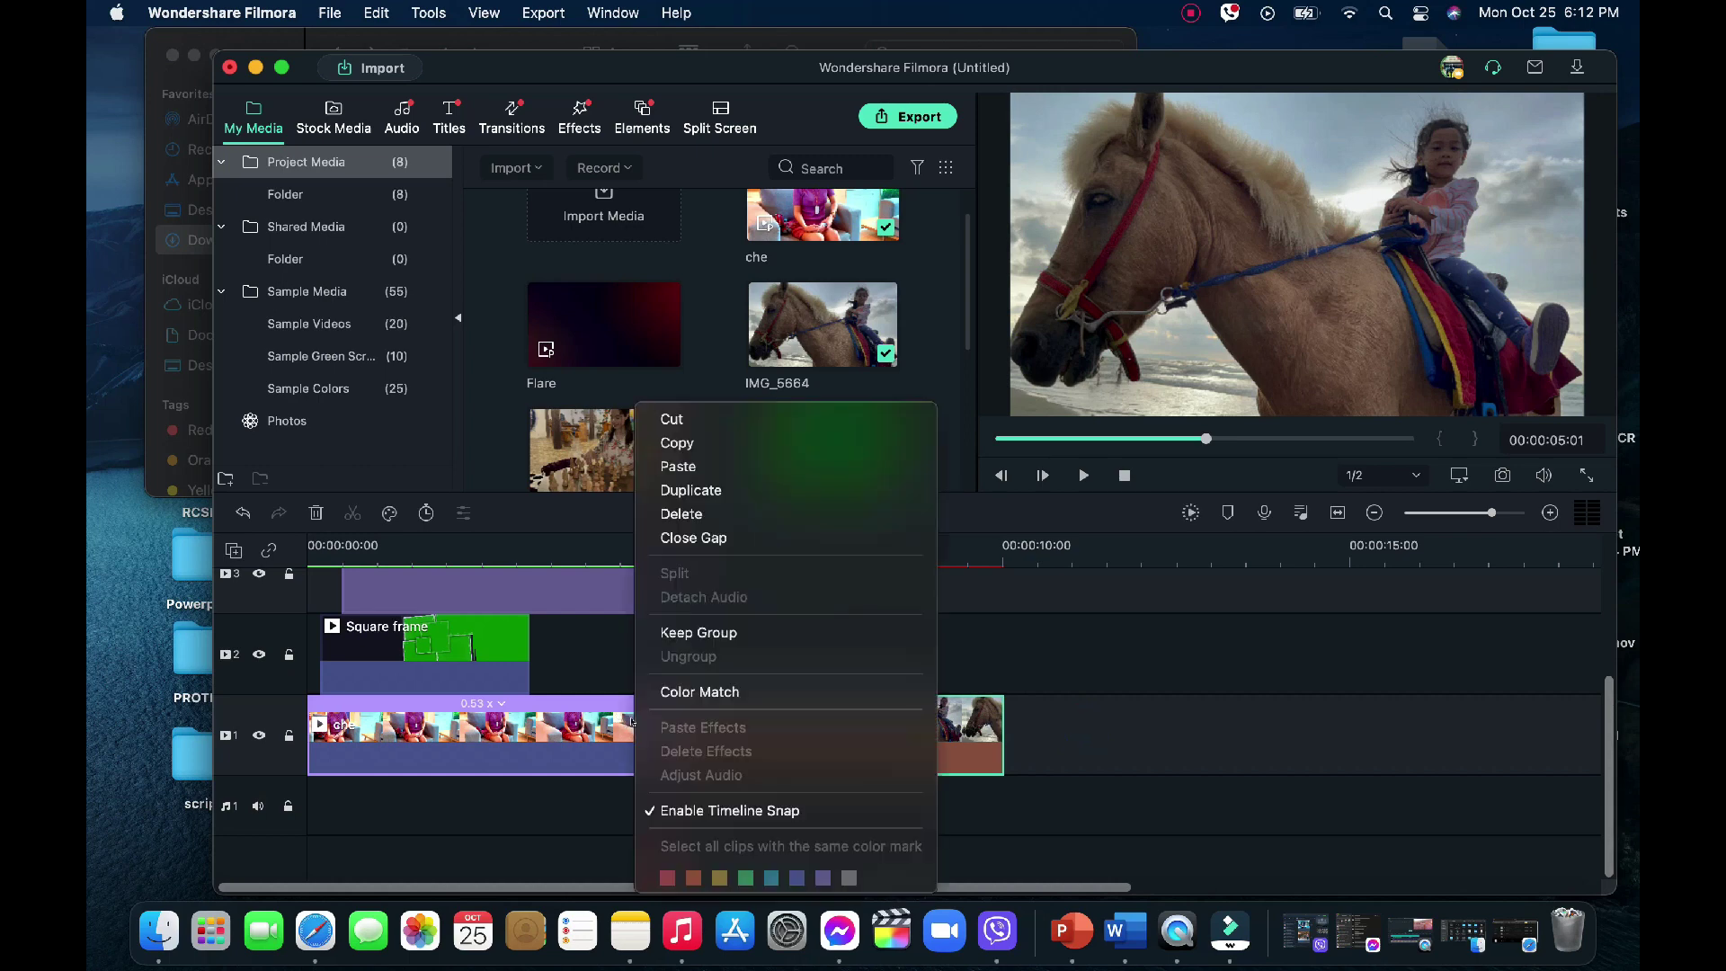
{"action": "left_click", "coordinate": [711, 538]}
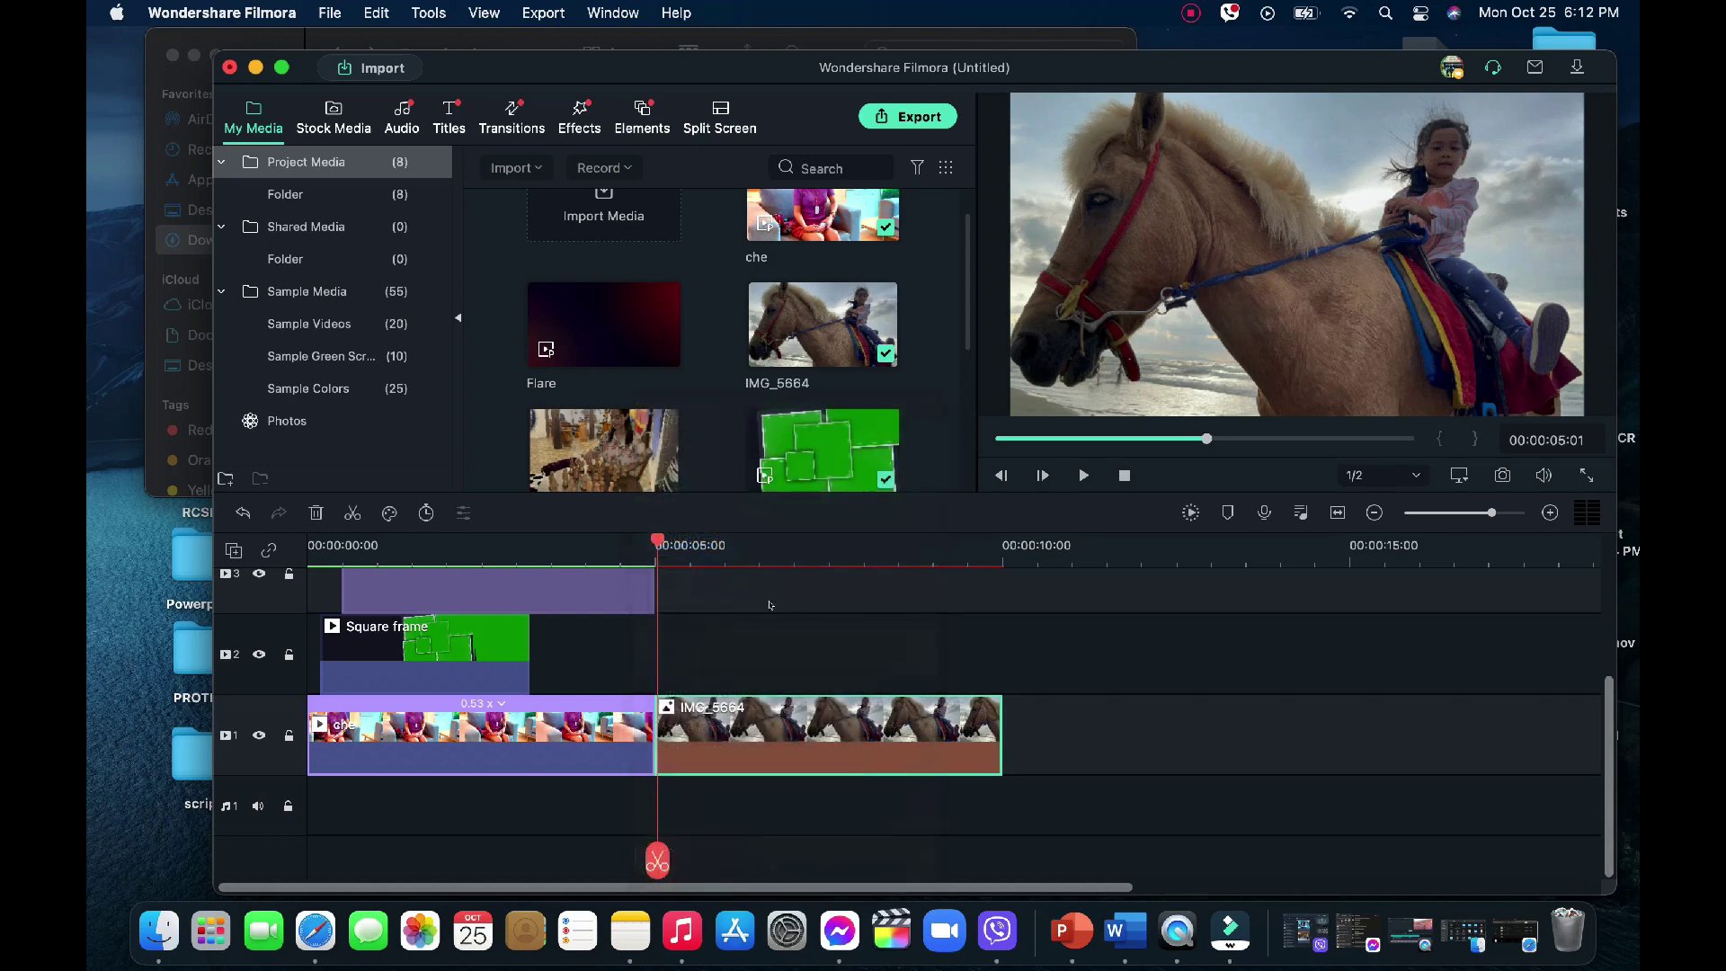
Set the horse clip's contrast to 21, saturation 36 and brightness 24
{"action": "double_click", "coordinate": [790, 715]}
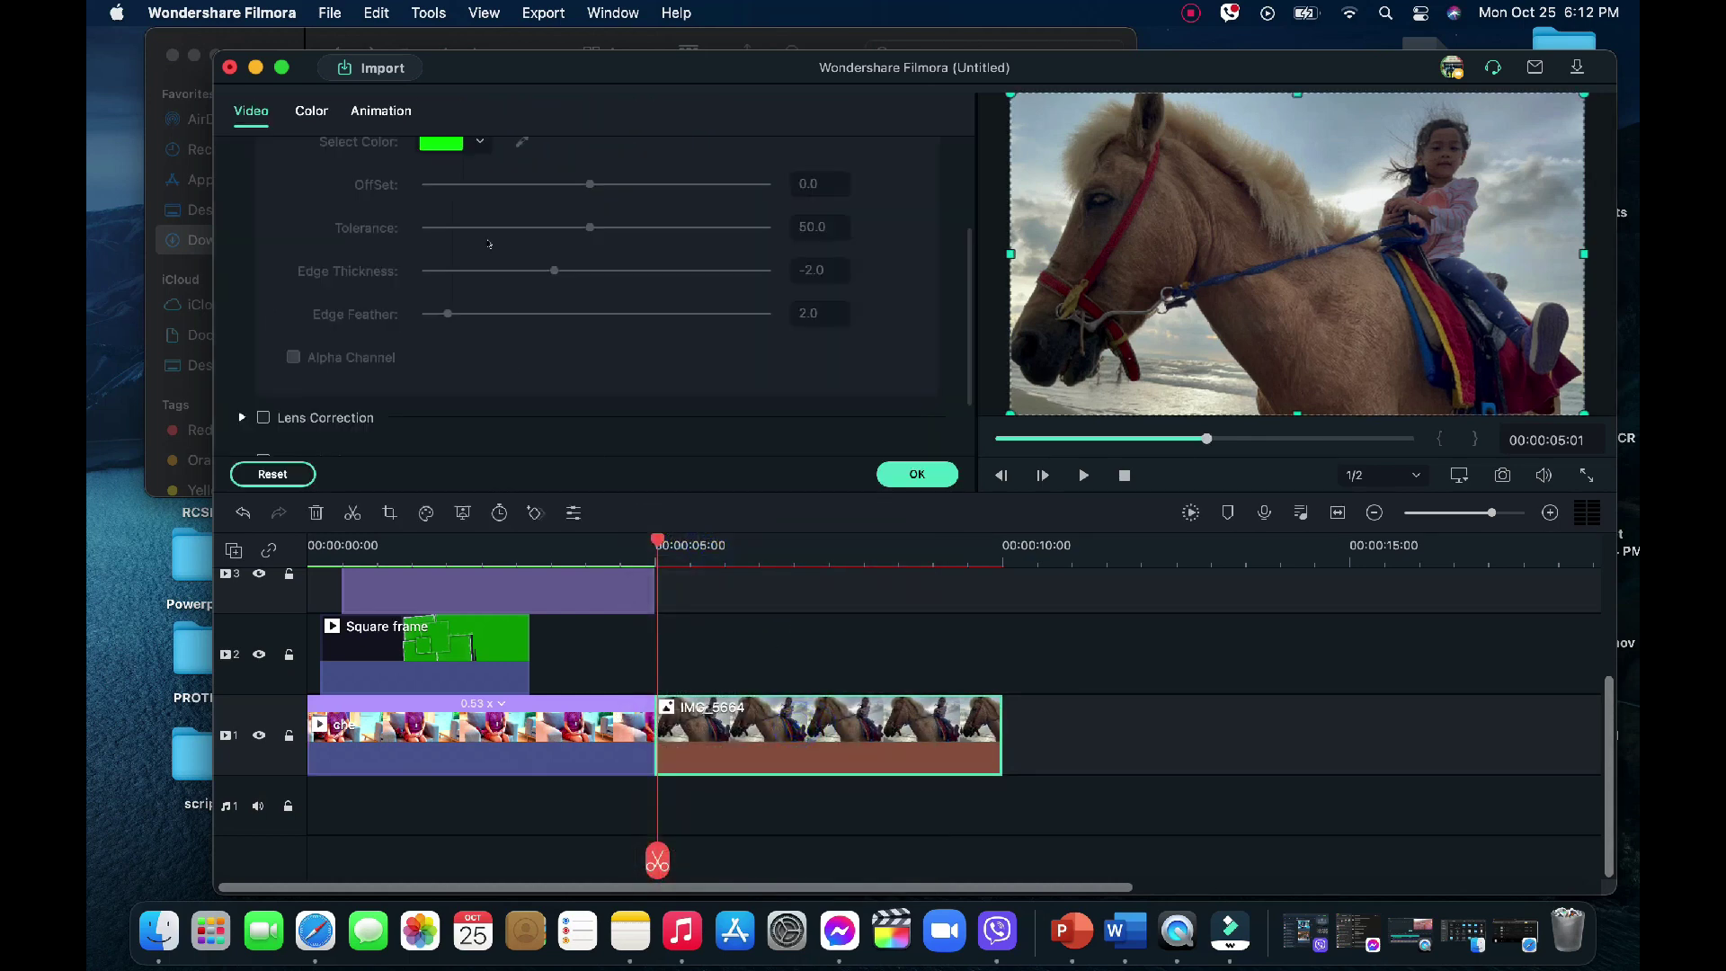
{"action": "left_click", "coordinate": [311, 111]}
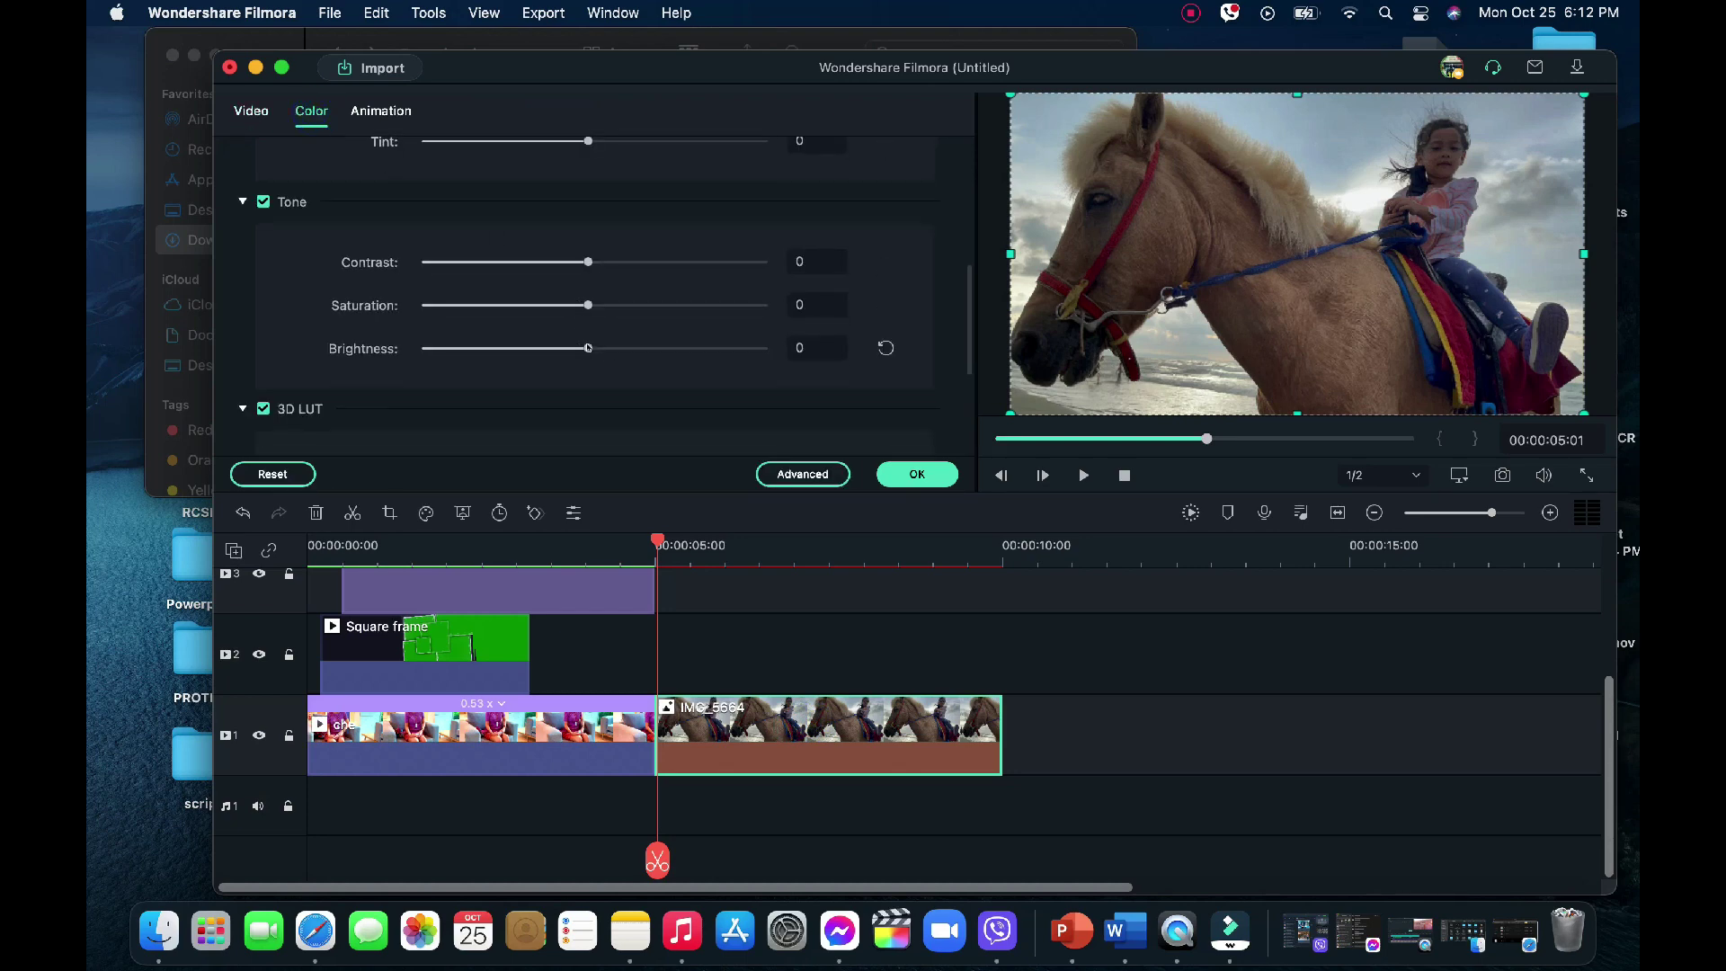
{"action": "left_click_drag", "start_coordinate": [588, 349], "coordinate": [630, 351]}
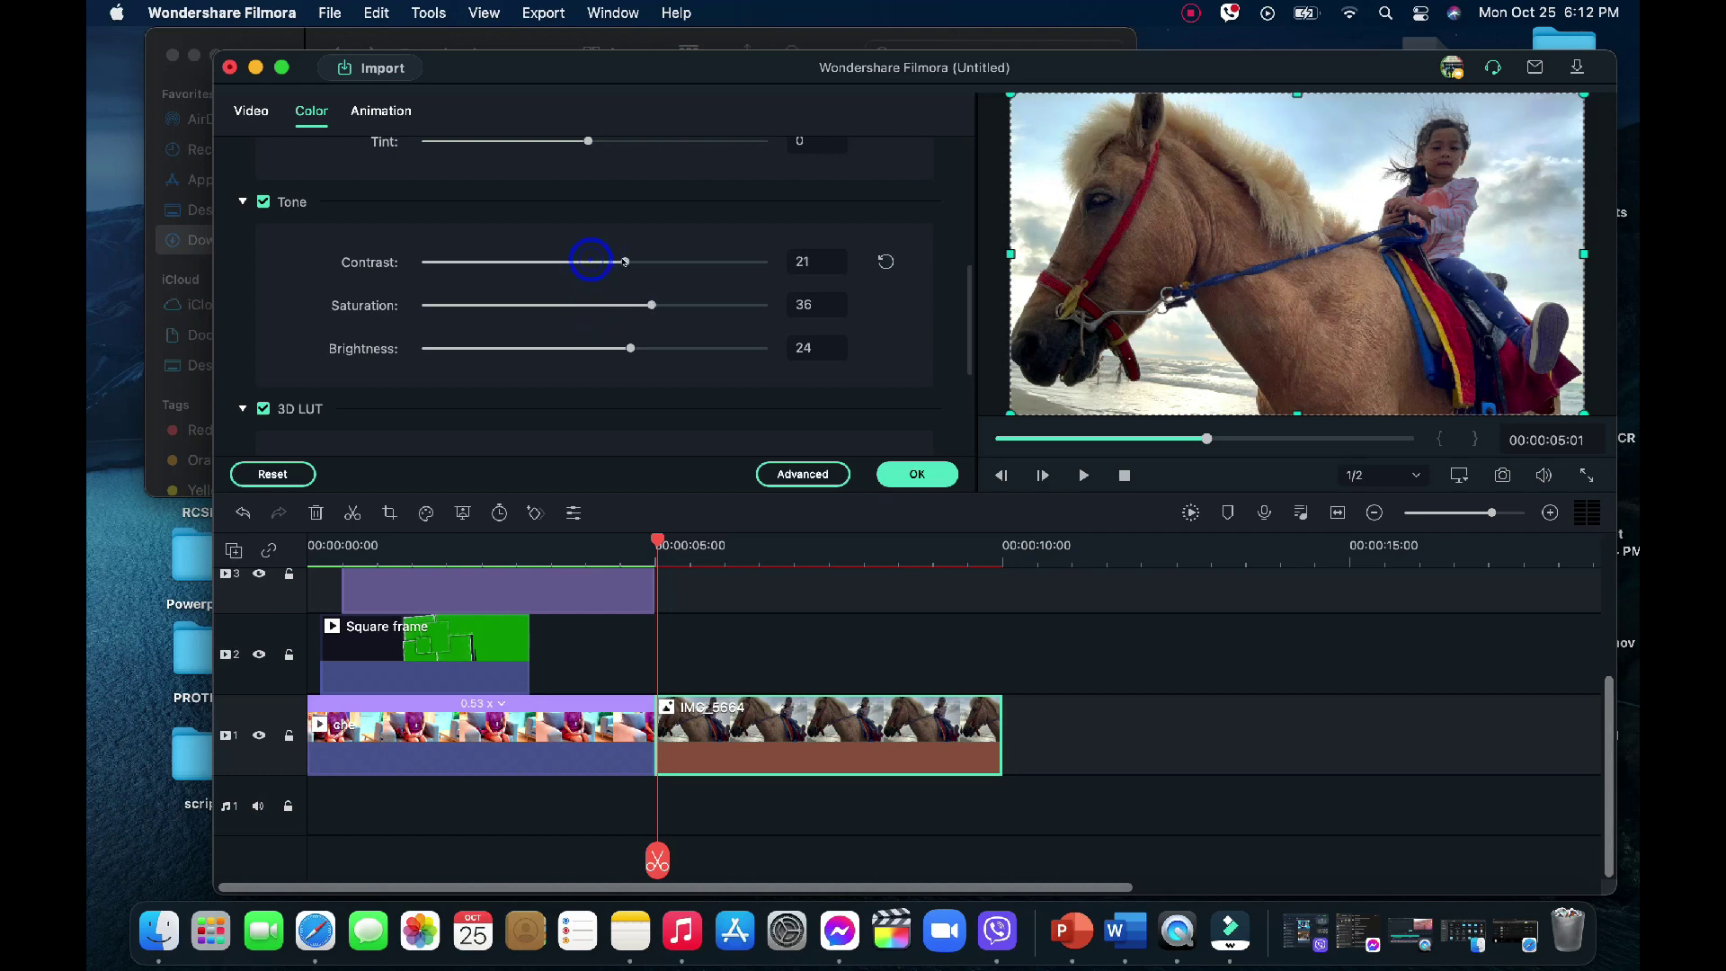
{"action": "left_click", "coordinate": [916, 475]}
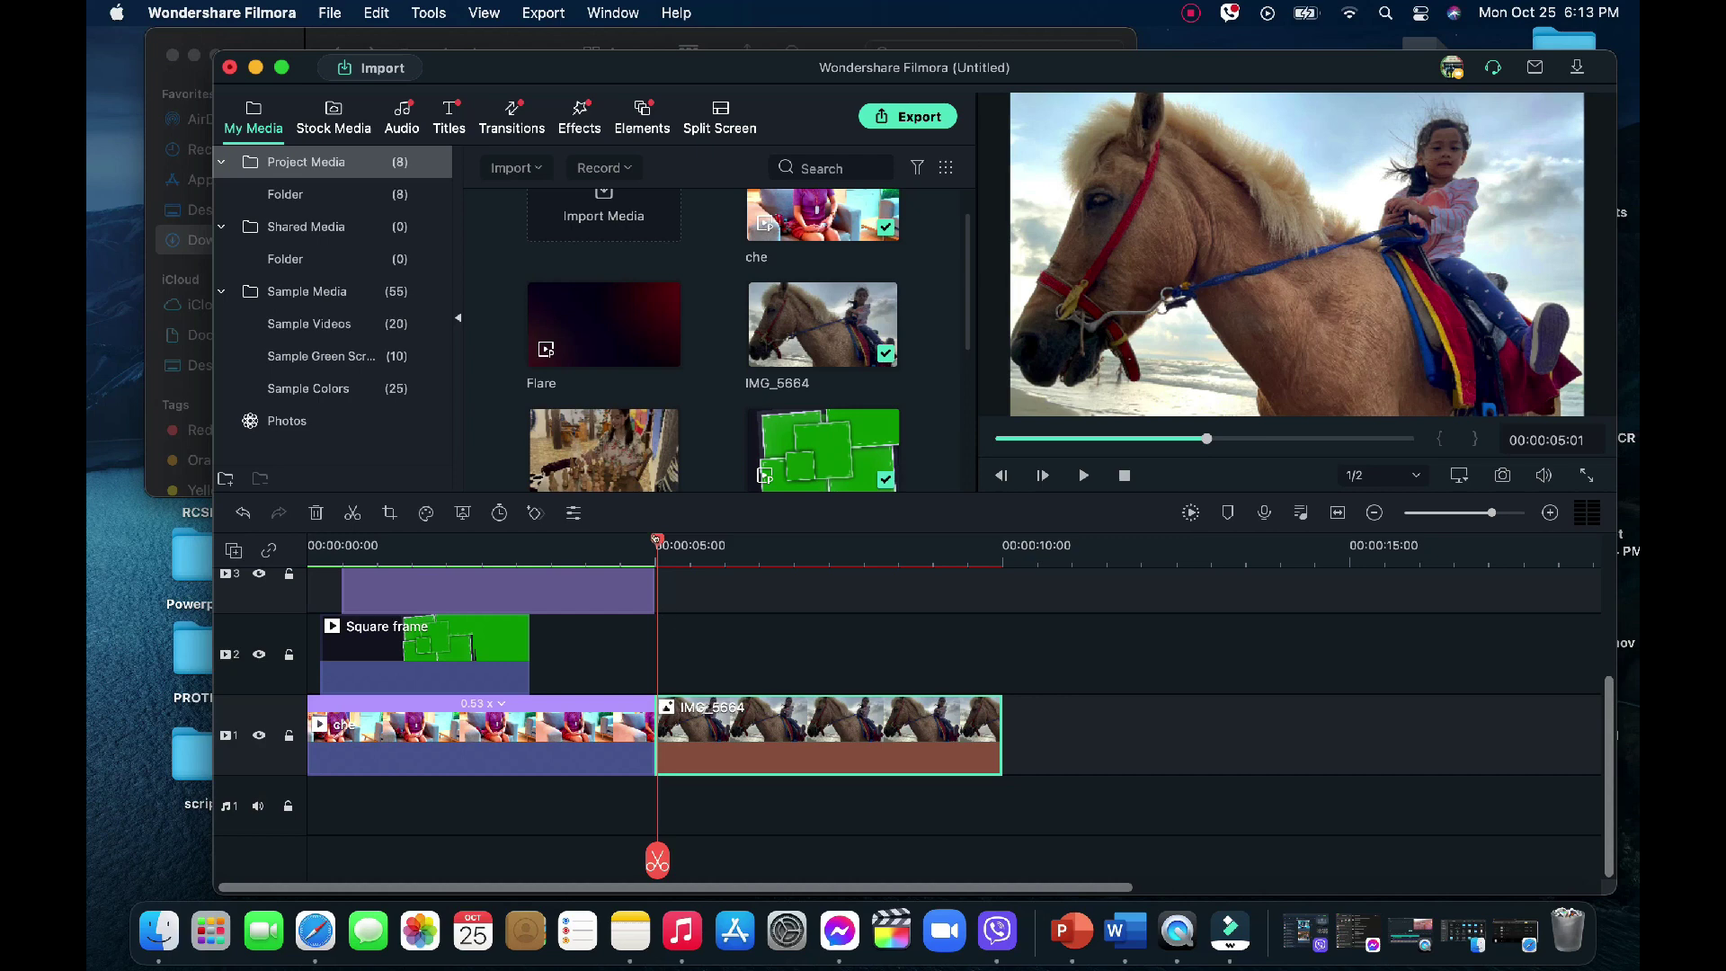
Paste copies of the Square frame and name title at 5 seconds over the horse clip
{"action": "left_click", "coordinate": [471, 640]}
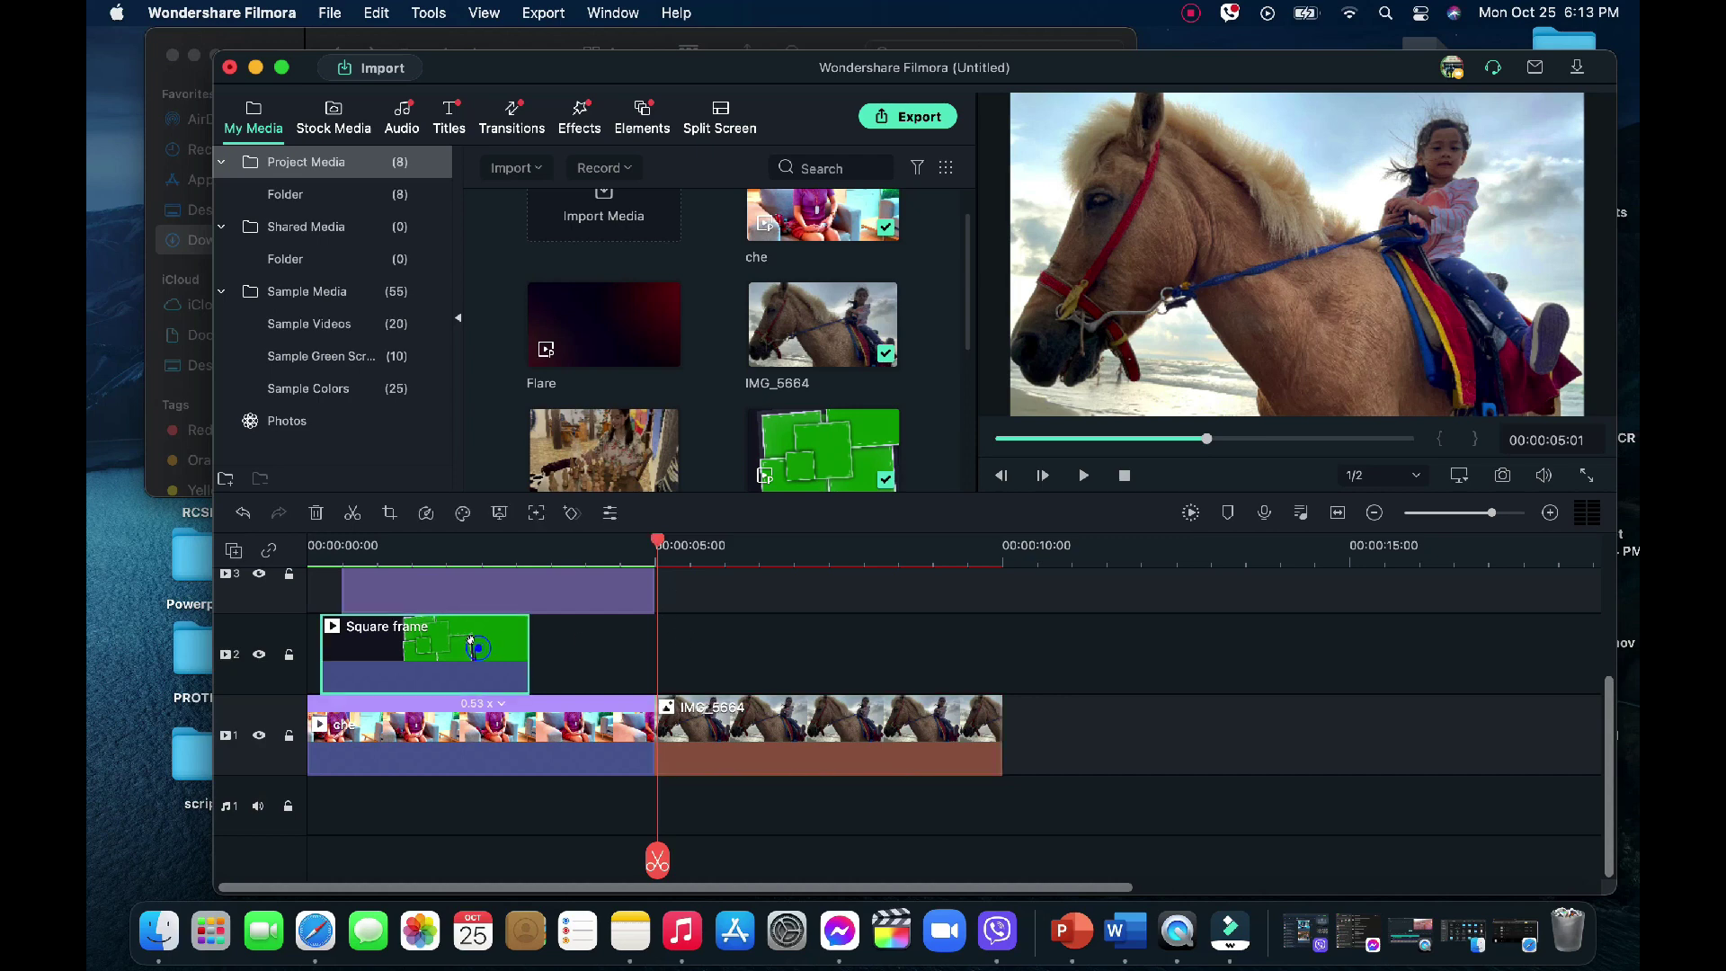
{"action": "left_click", "coordinate": [539, 602], "text": "super"}
{"action": "key", "text": "super+v"}
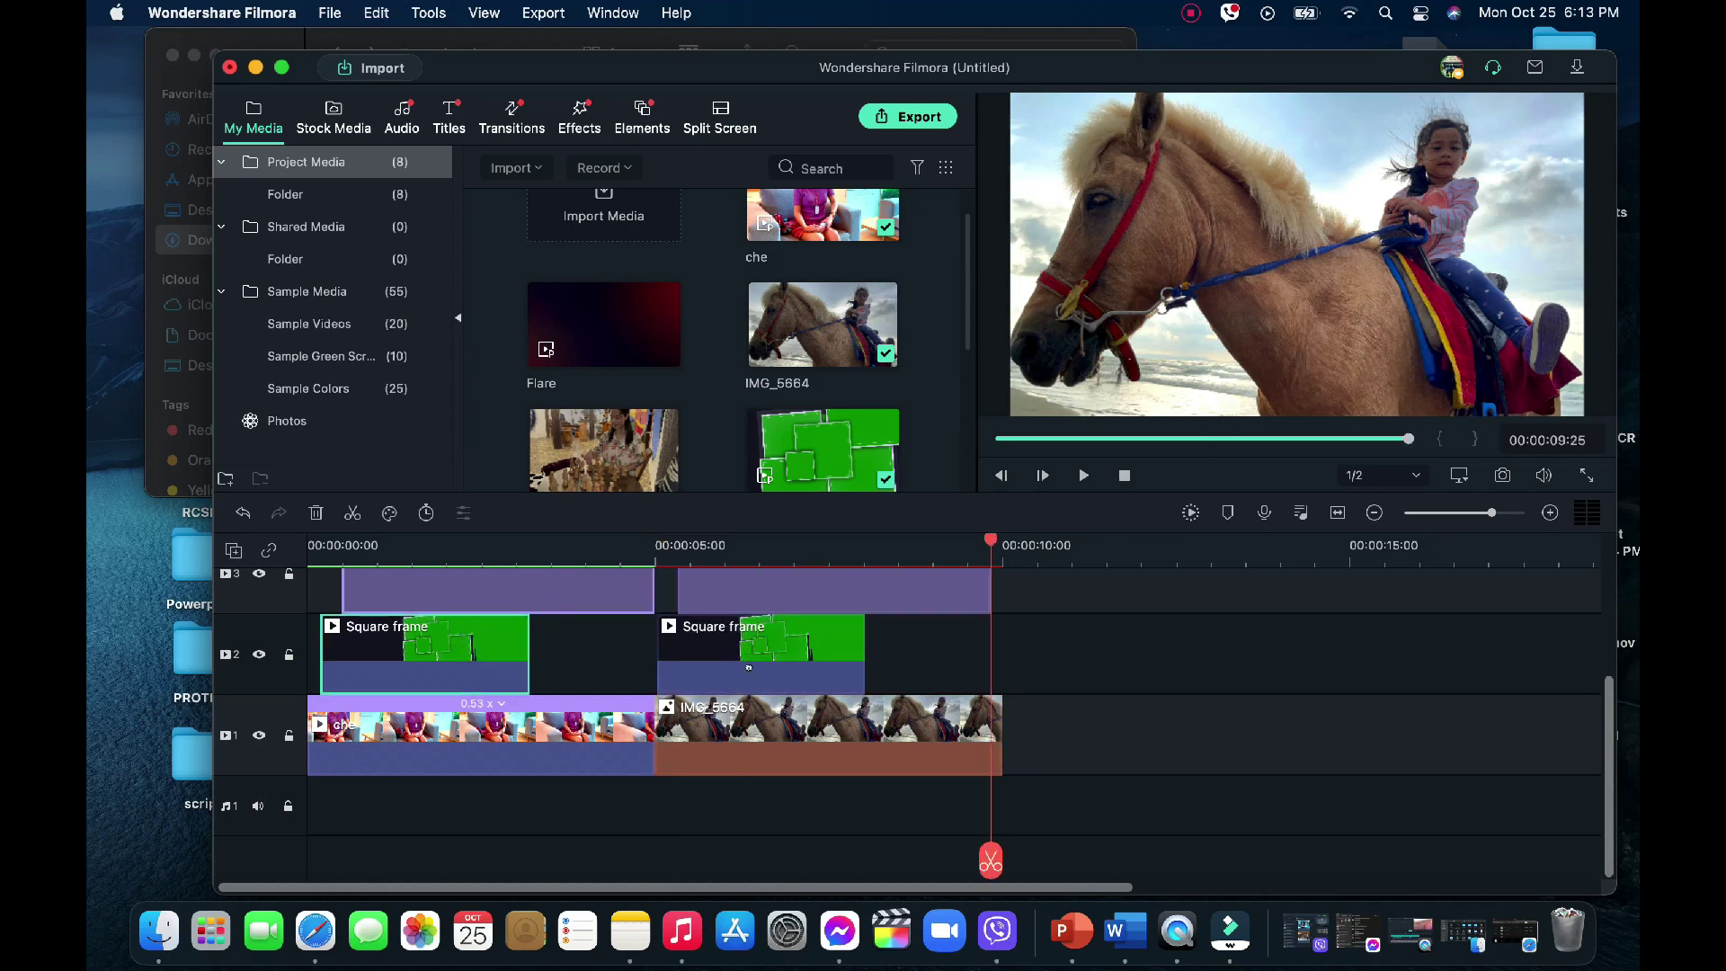
{"action": "left_click", "coordinate": [954, 660]}
Replace the copied title's text with a new person's name
{"action": "left_click", "coordinate": [822, 582]}
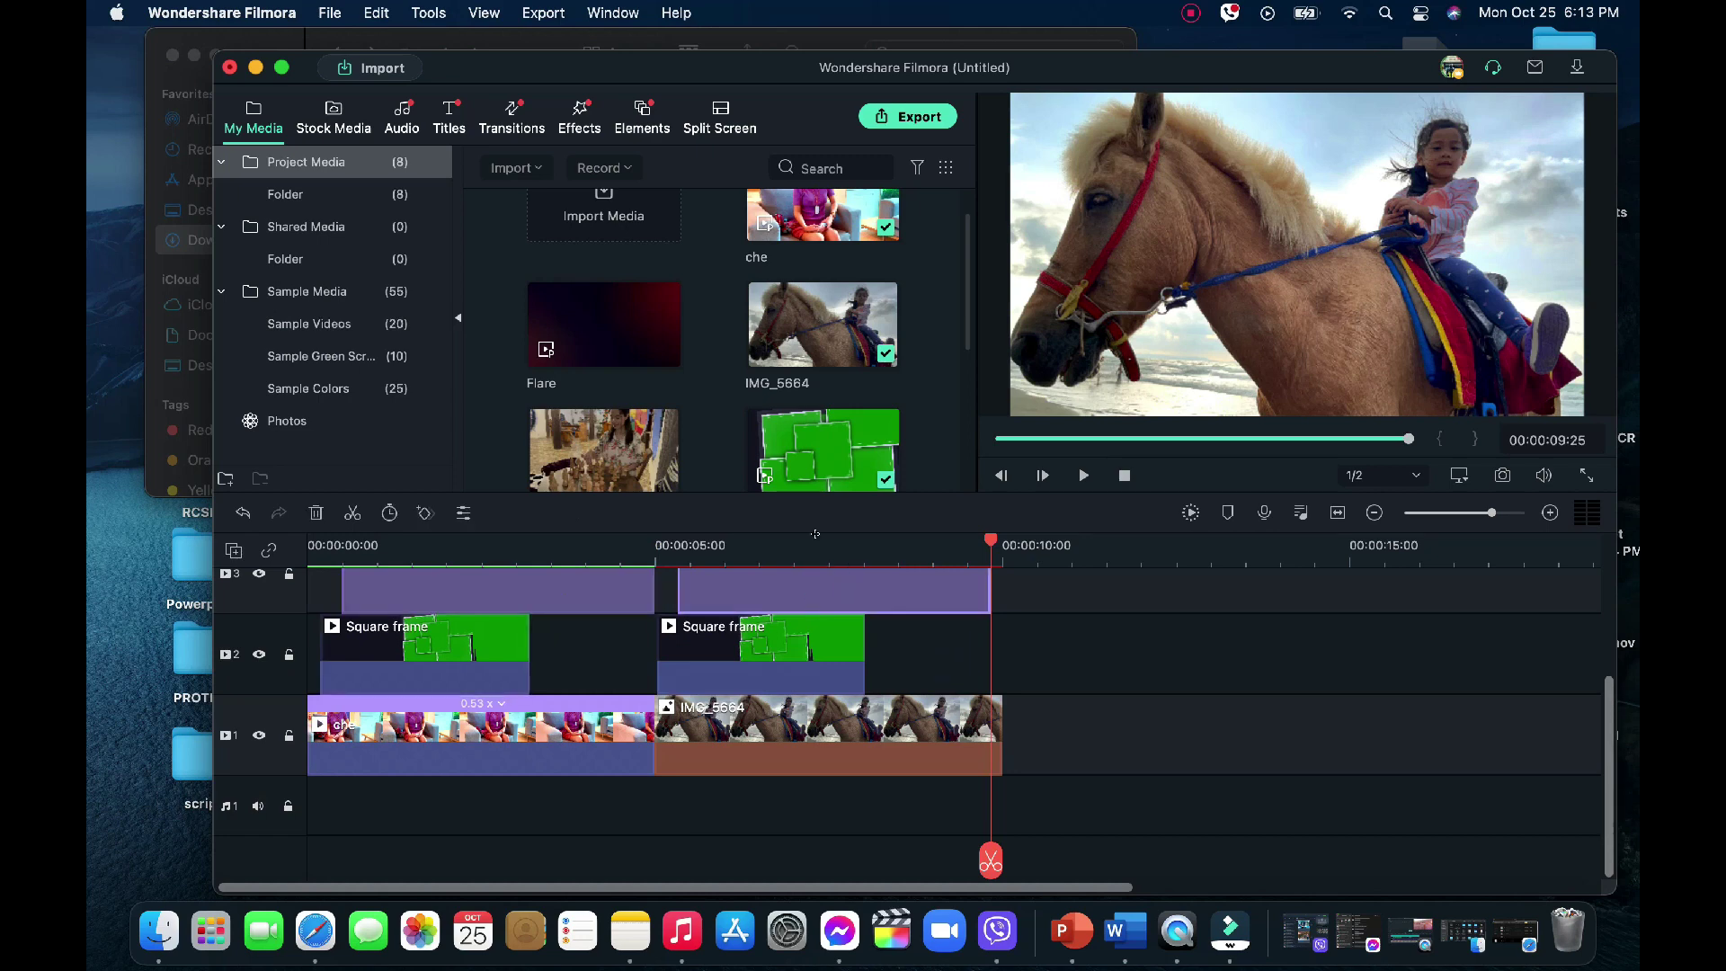
{"action": "left_click", "coordinate": [820, 541]}
{"action": "double_click", "coordinate": [825, 576]}
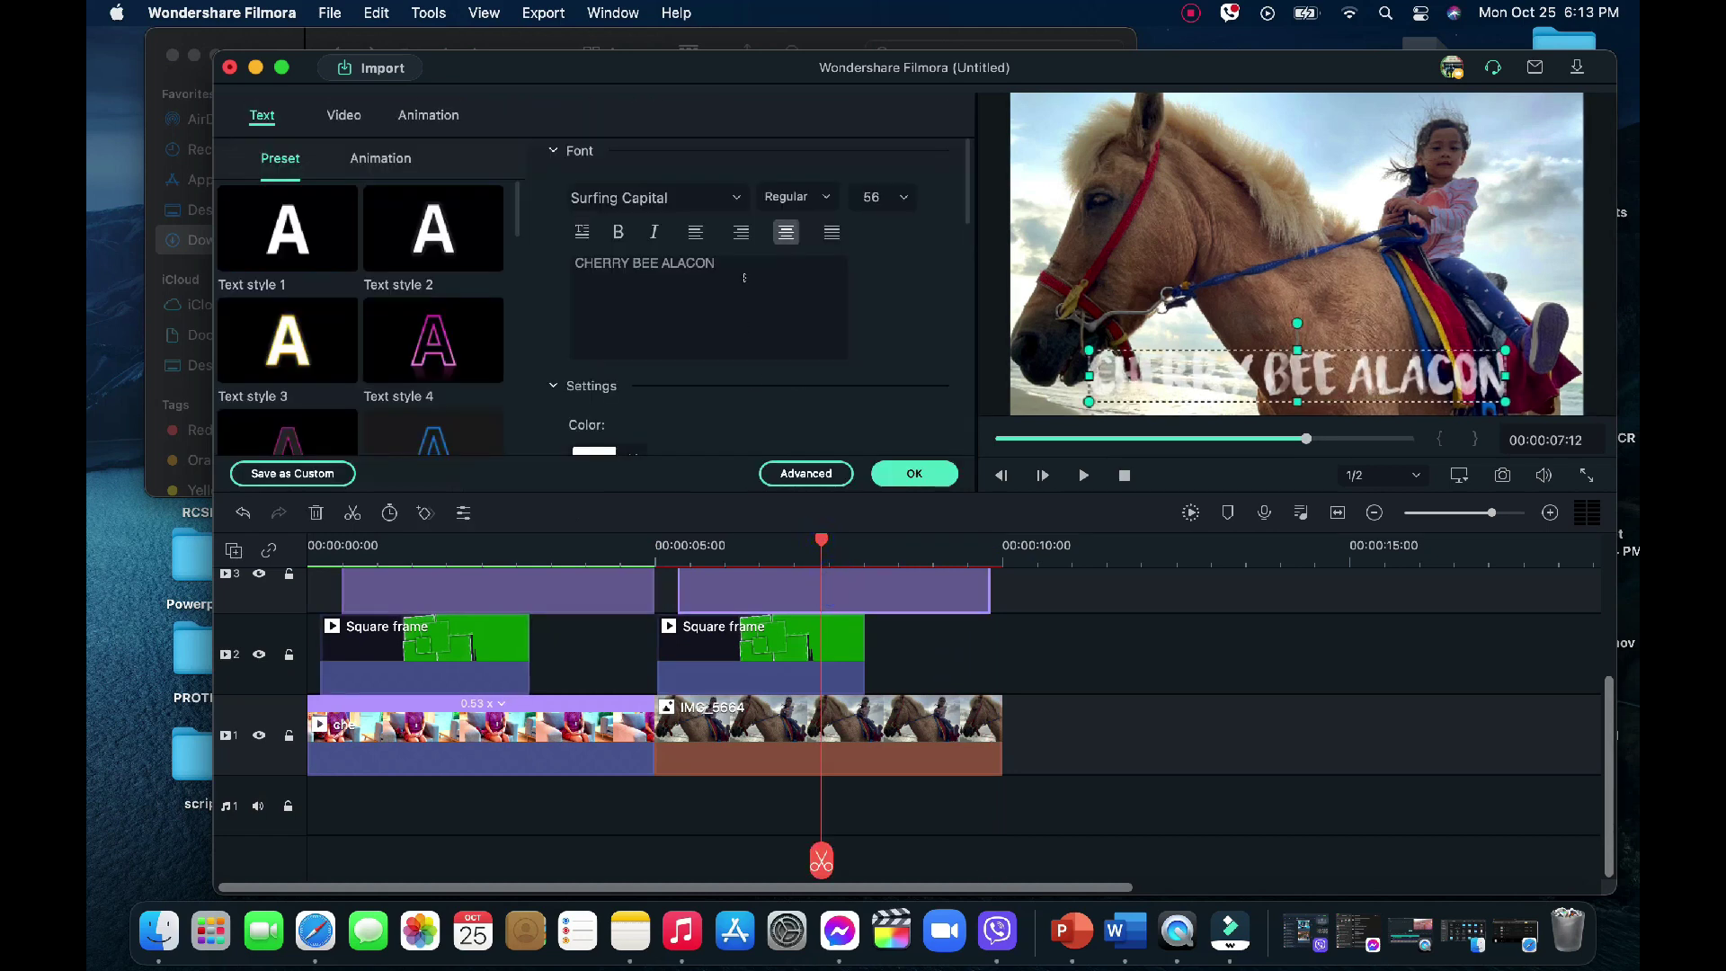
{"action": "key", "text": "super+a"}
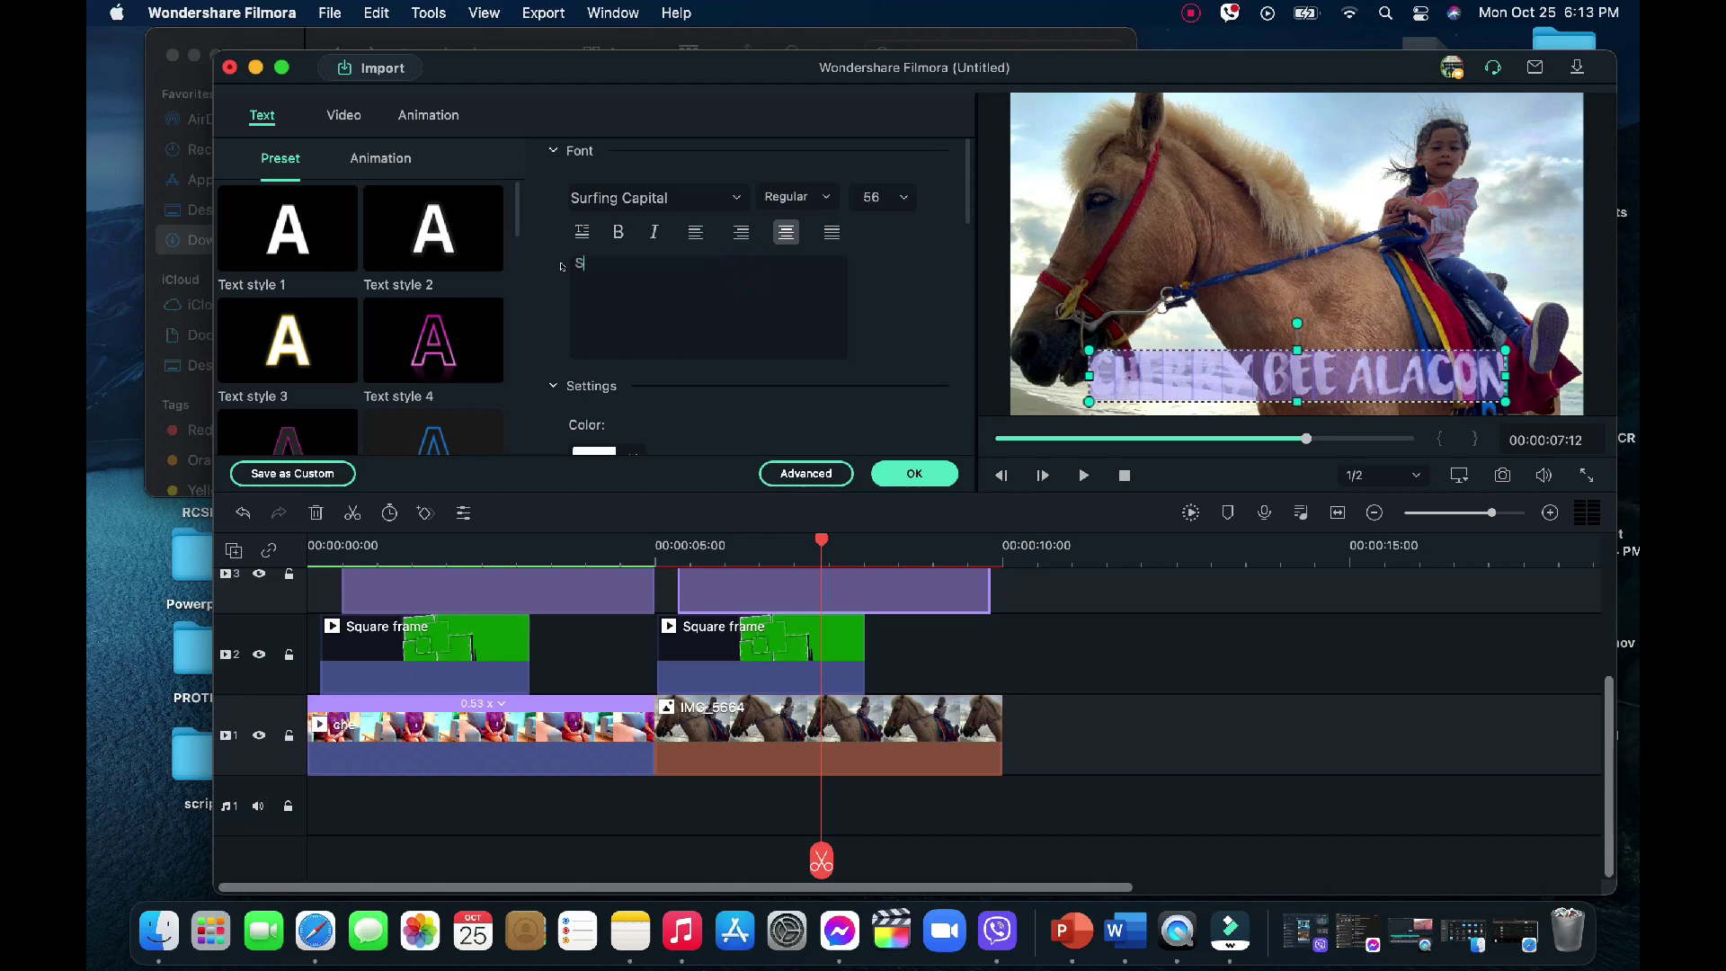
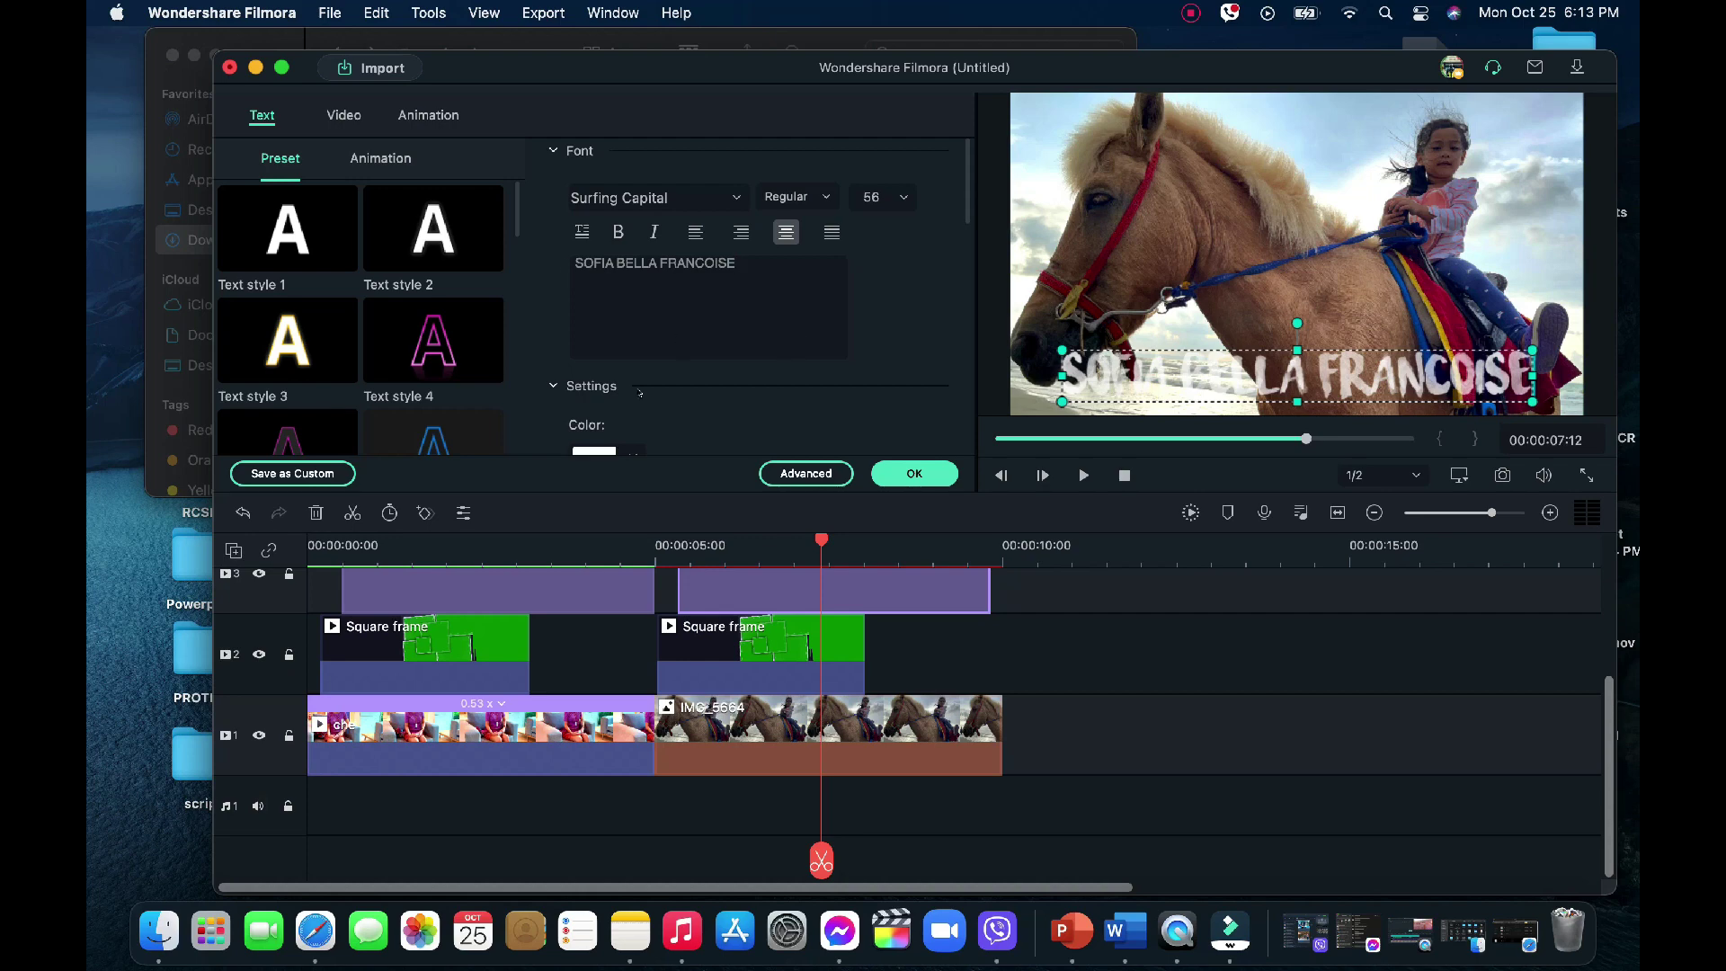
Colour the new title's text salmon pink and apply the change
{"action": "scroll", "coordinate": [651, 422], "scroll_direction": "down", "scroll_amount": 1}
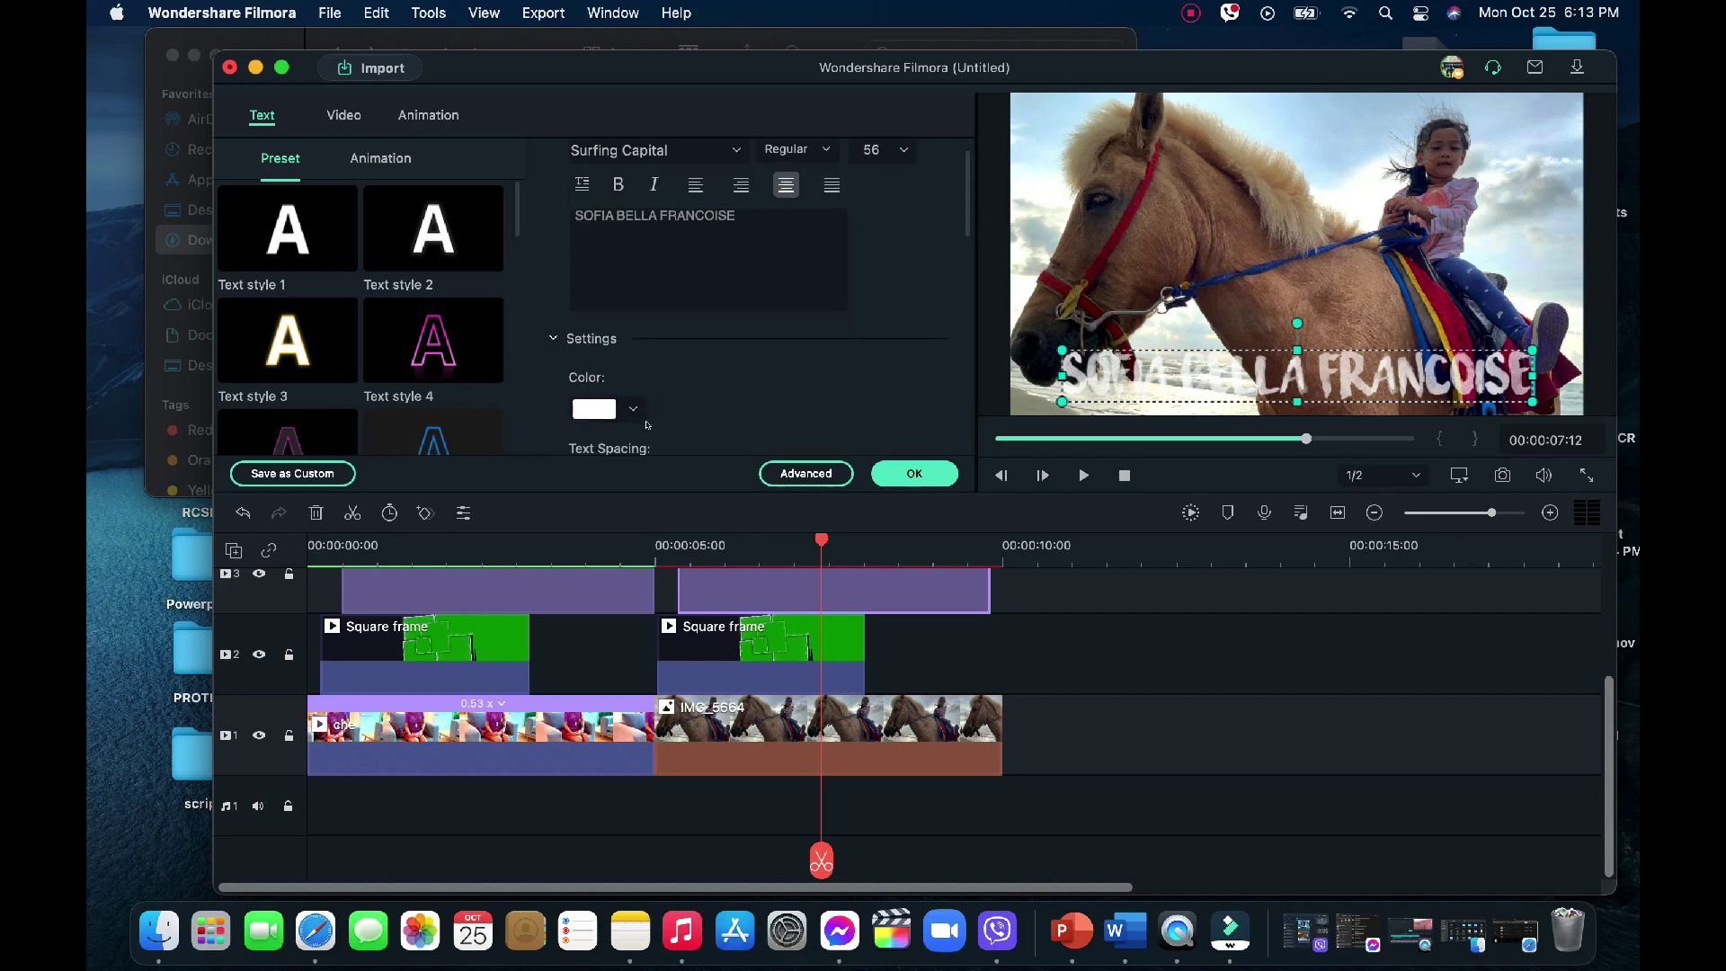
{"action": "left_click", "coordinate": [632, 410]}
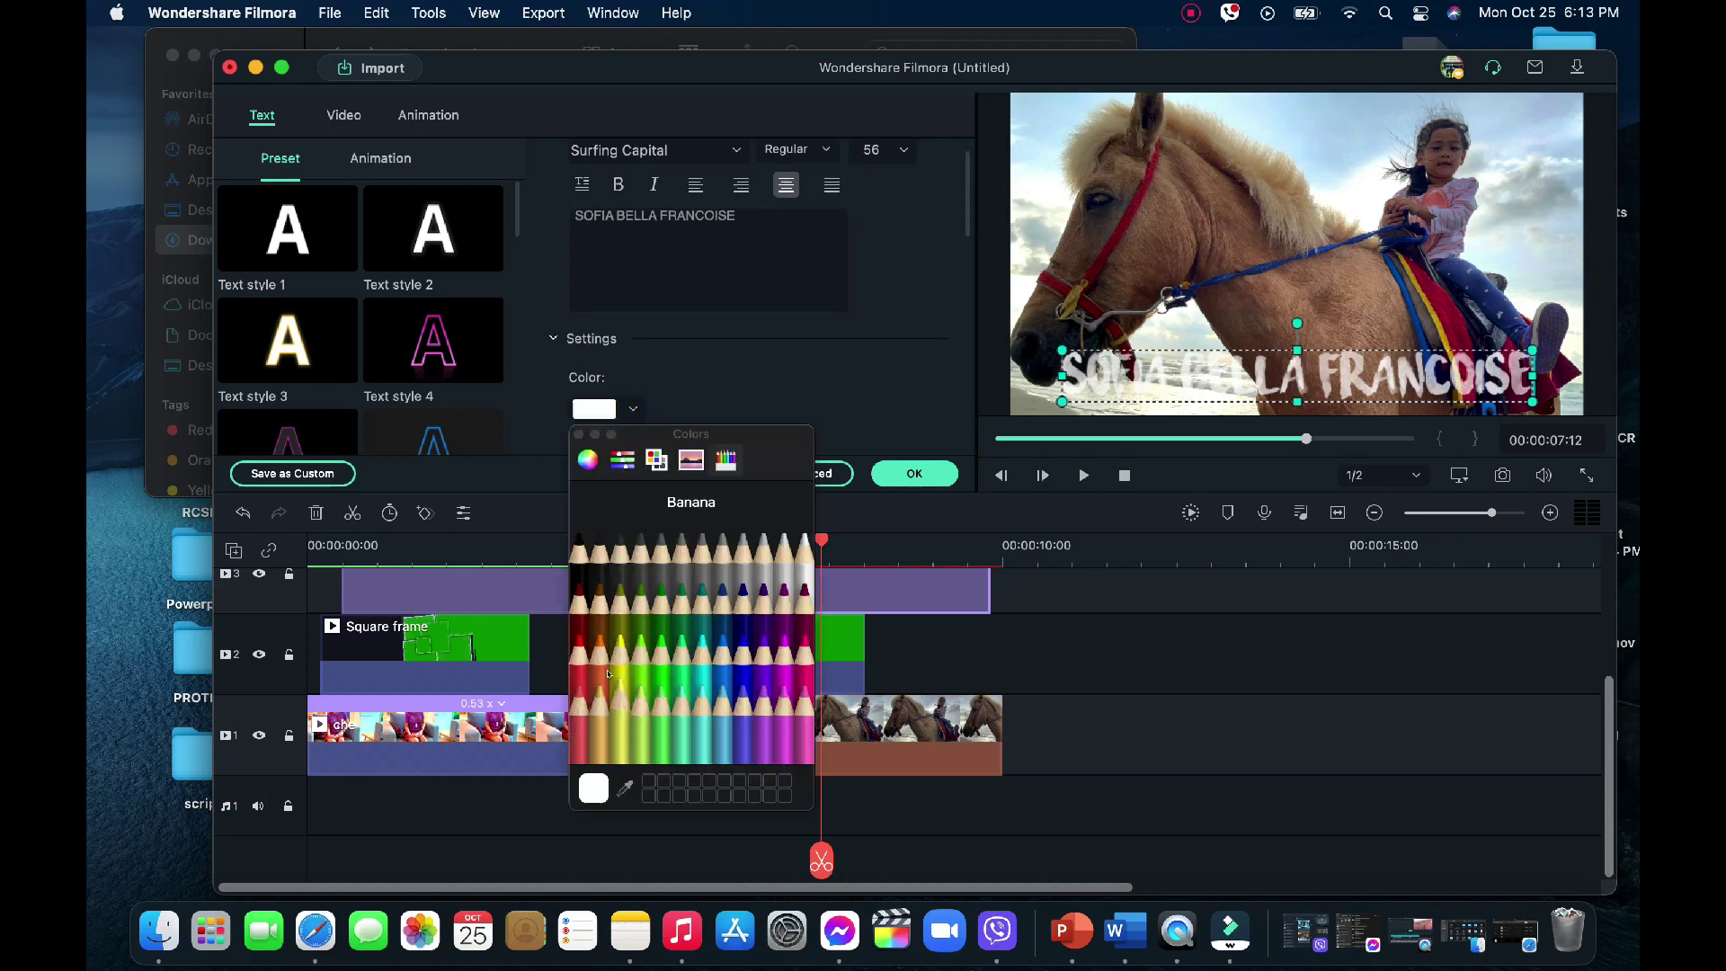
{"action": "left_click", "coordinate": [580, 645]}
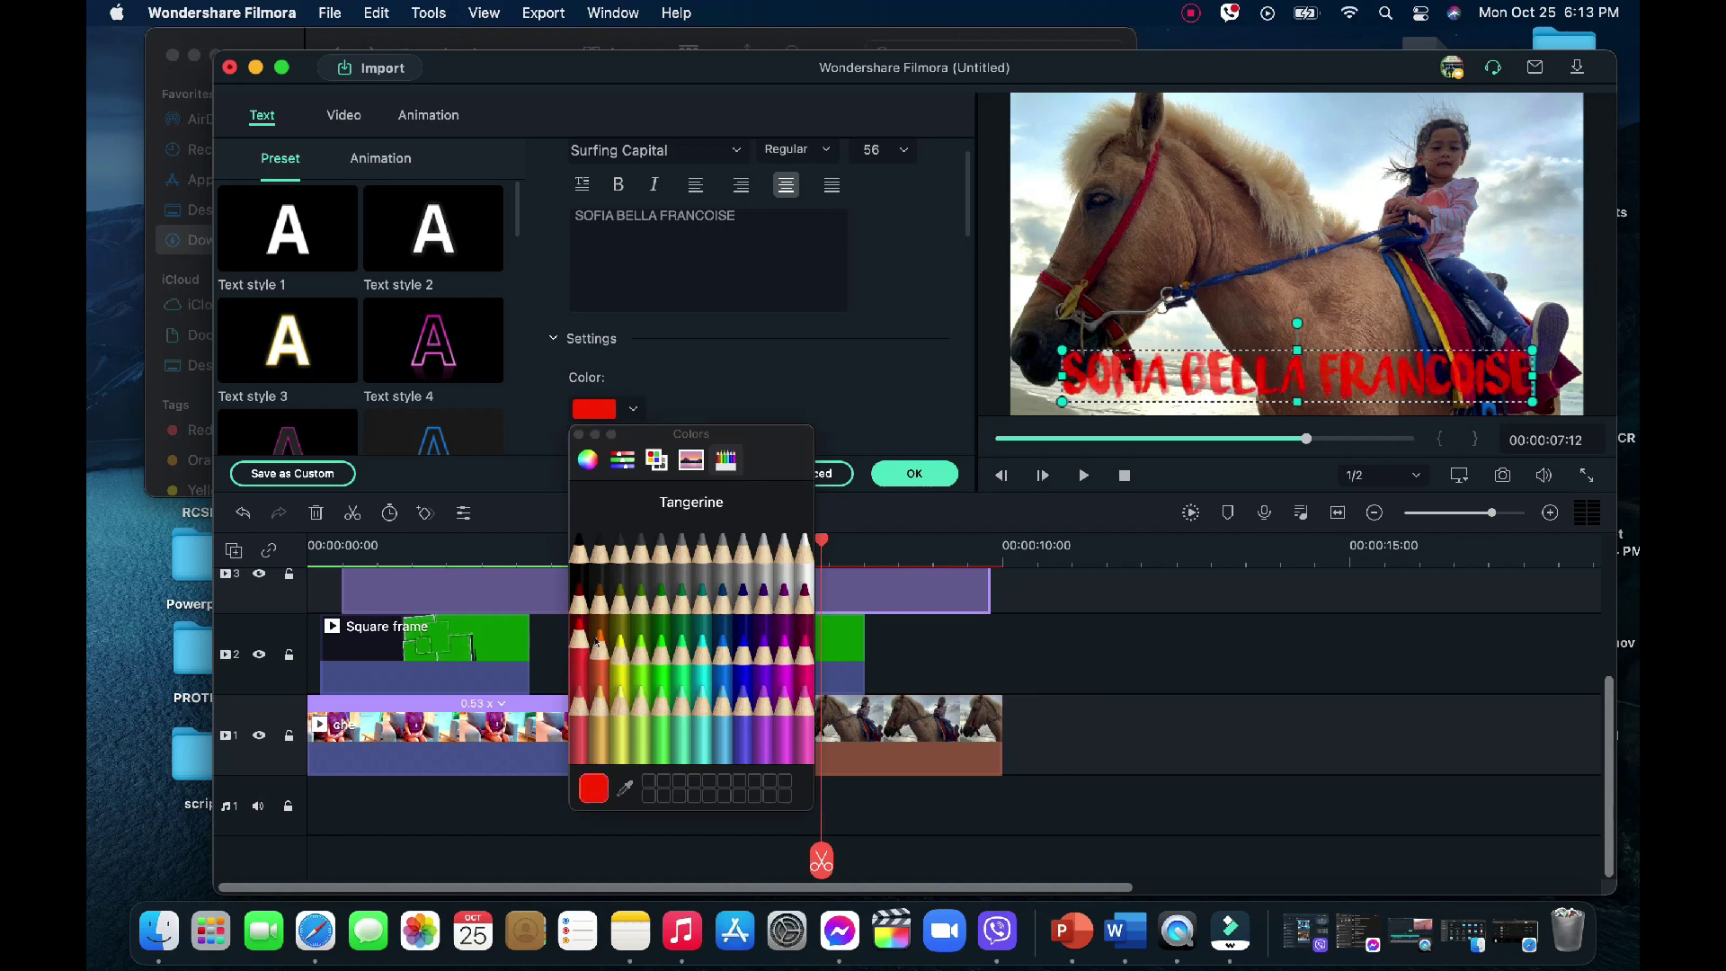
{"action": "left_click", "coordinate": [595, 638]}
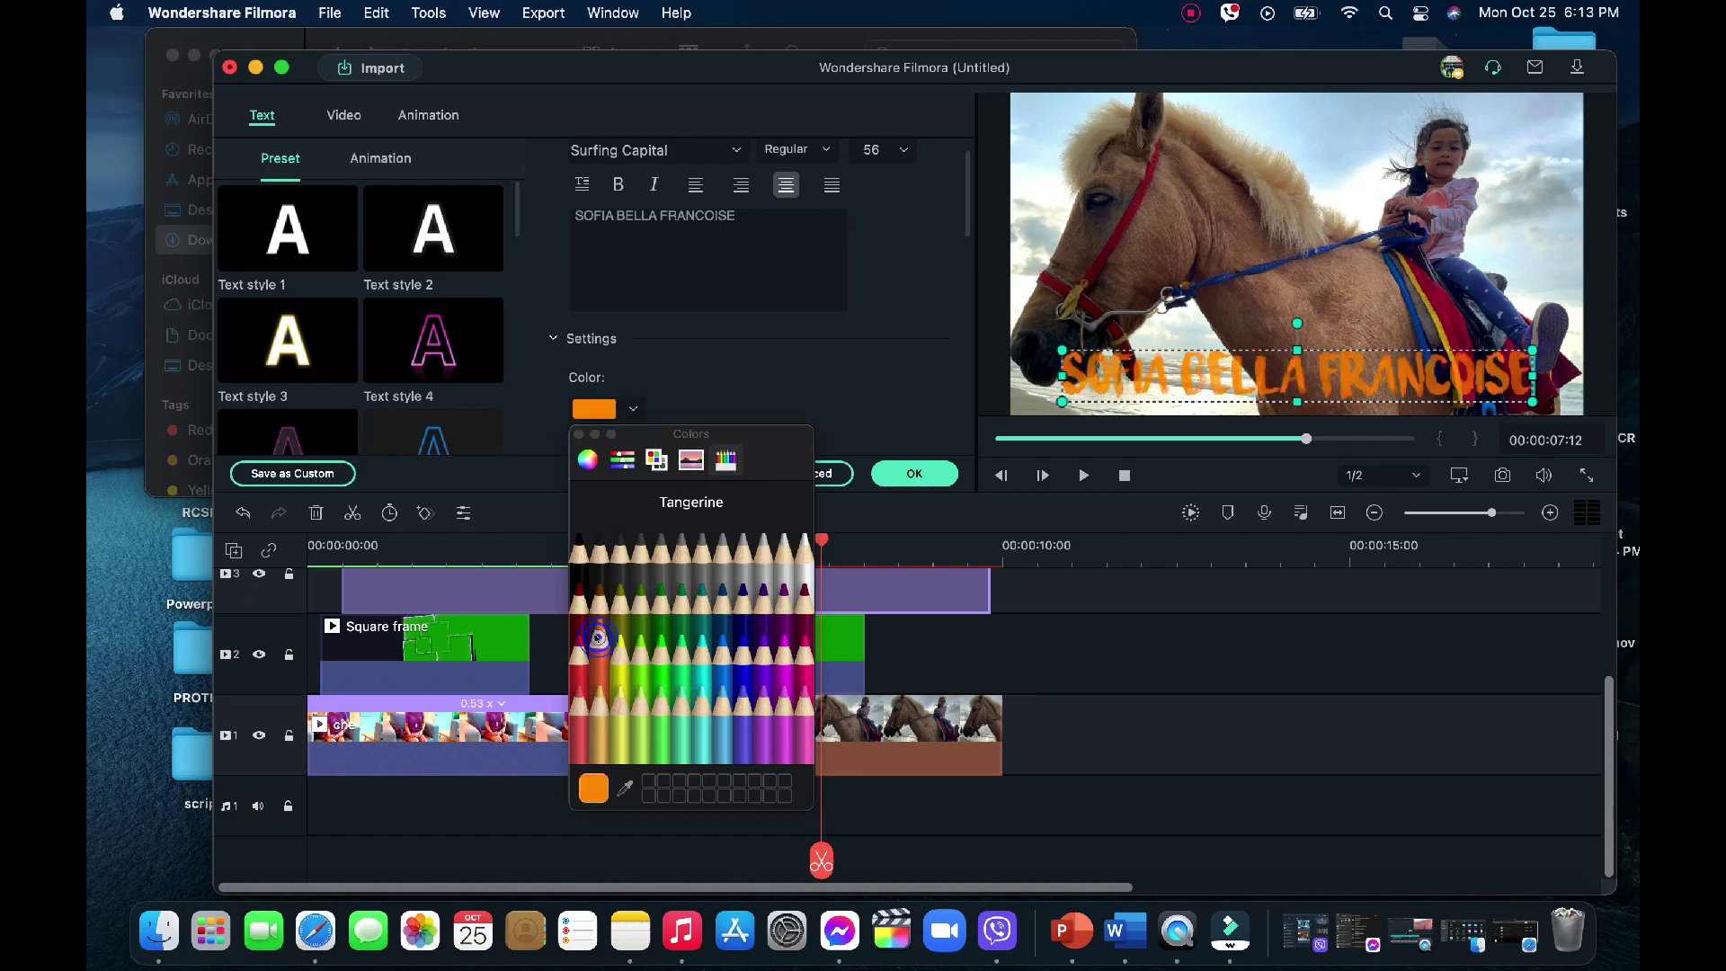
{"action": "left_click", "coordinate": [576, 691]}
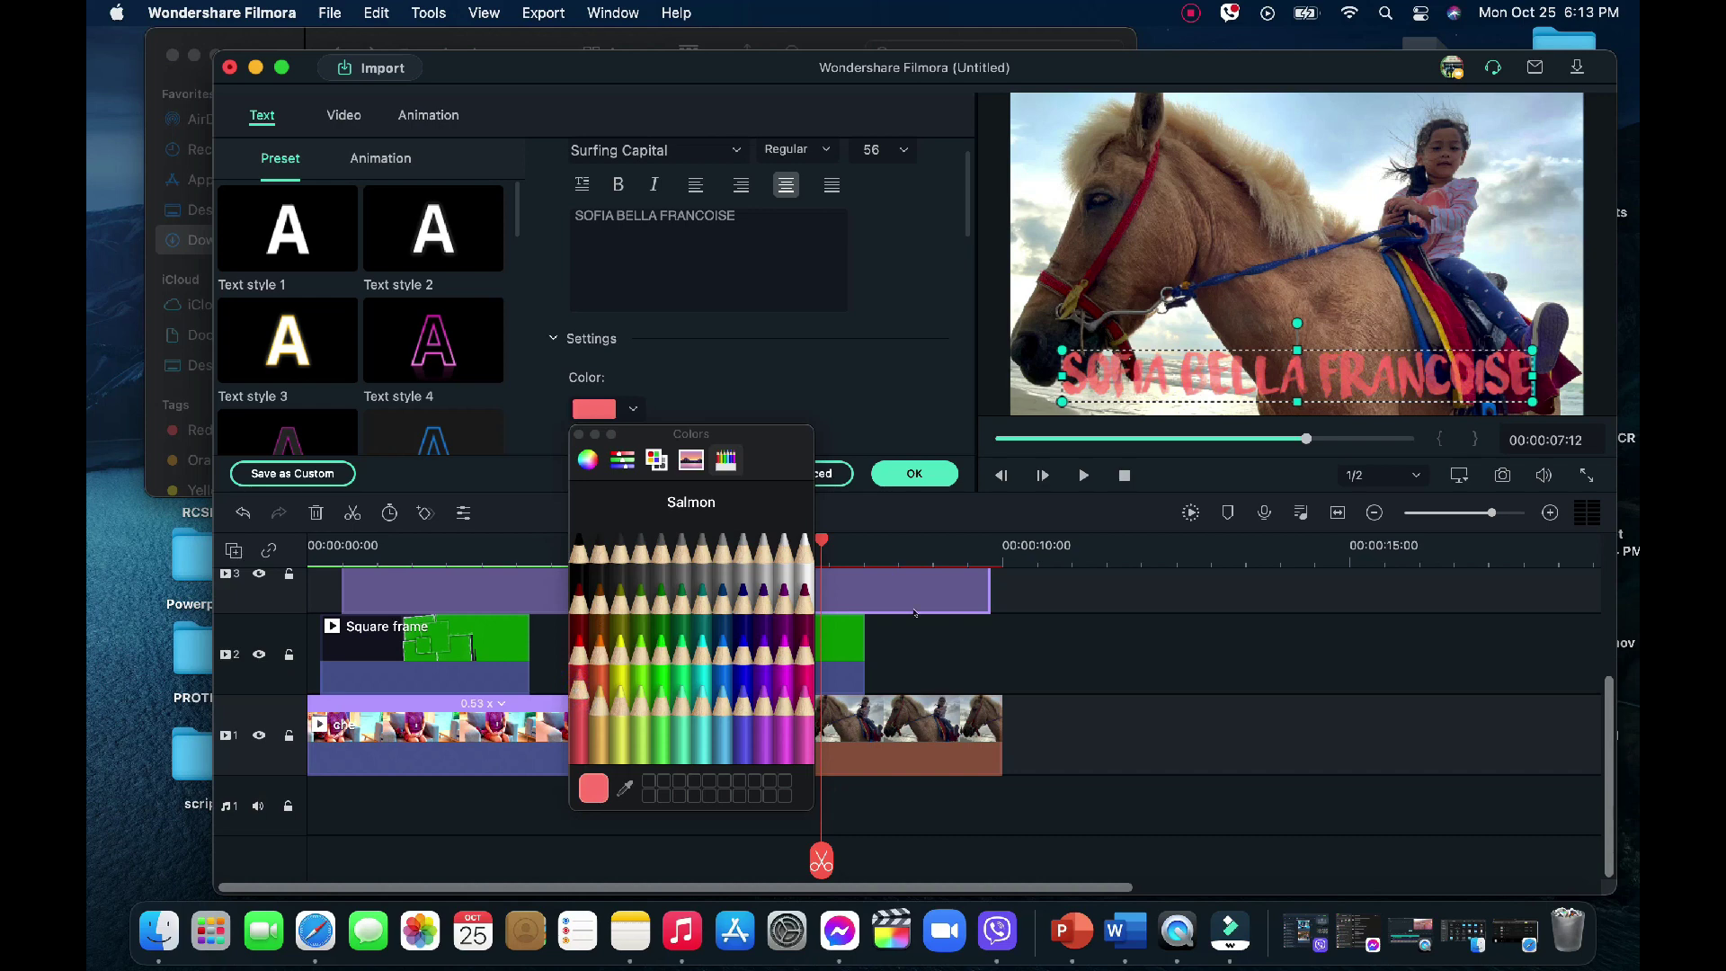
{"action": "left_click", "coordinate": [578, 435]}
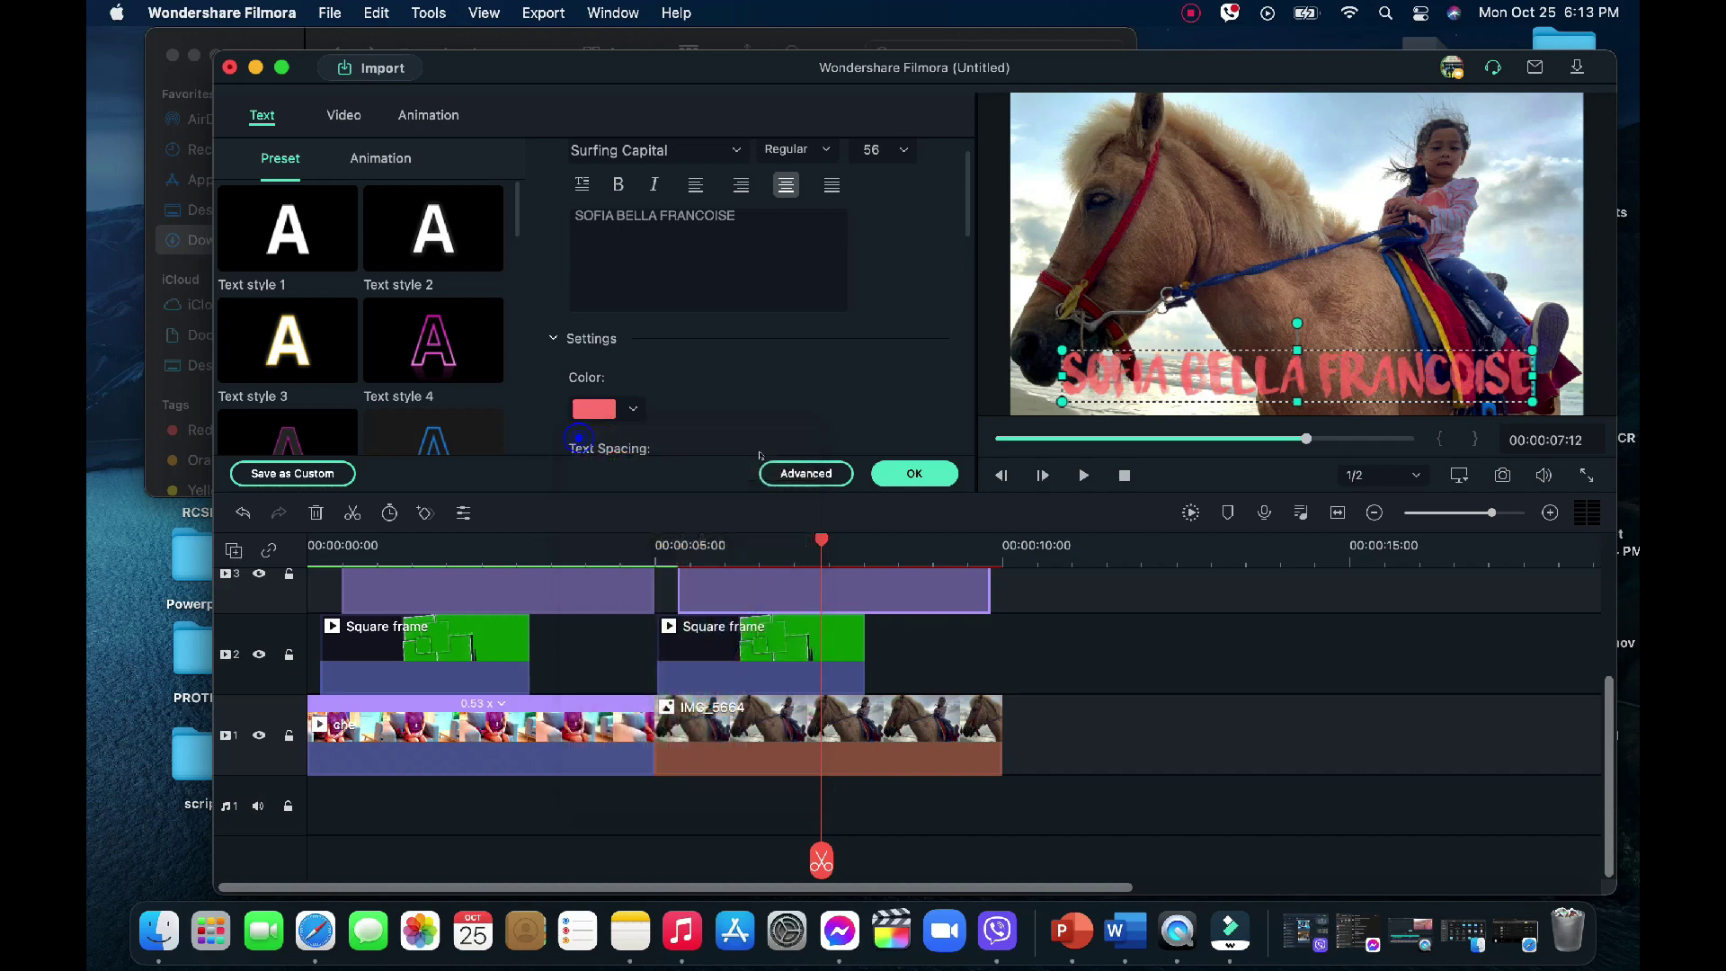
{"action": "left_click", "coordinate": [900, 473]}
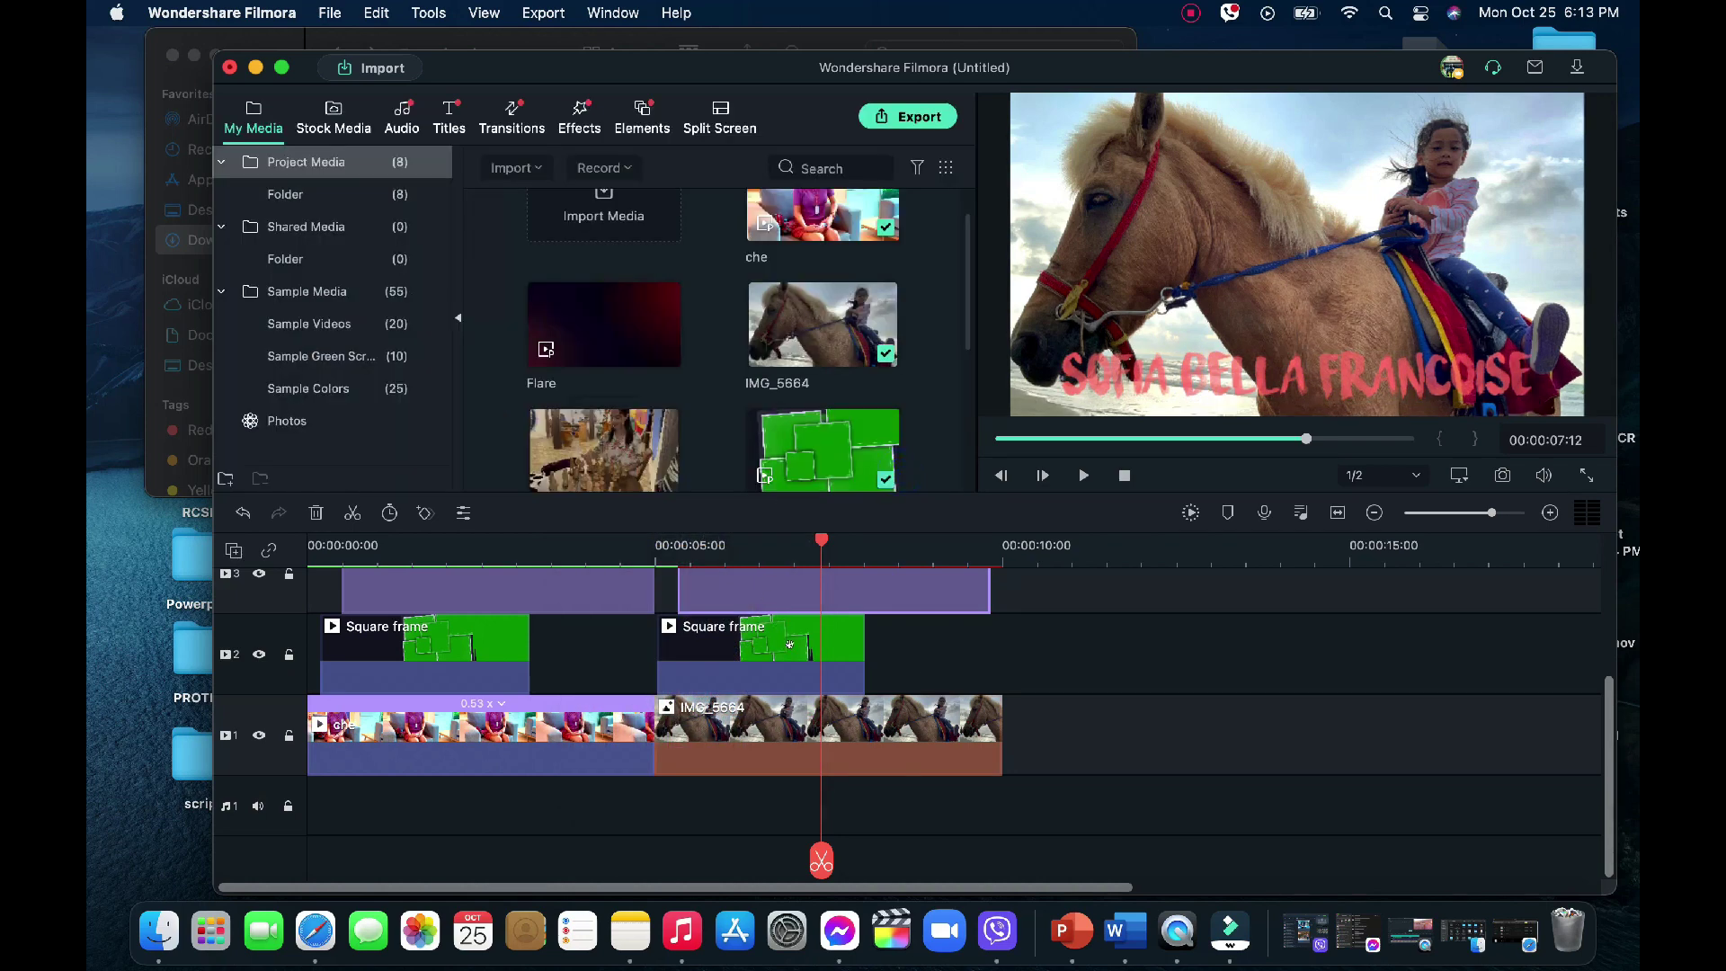
{"action": "left_click", "coordinate": [790, 643]}
{"action": "left_click_drag", "start_coordinate": [820, 539], "coordinate": [657, 539]}
{"action": "left_click", "coordinate": [651, 539]}
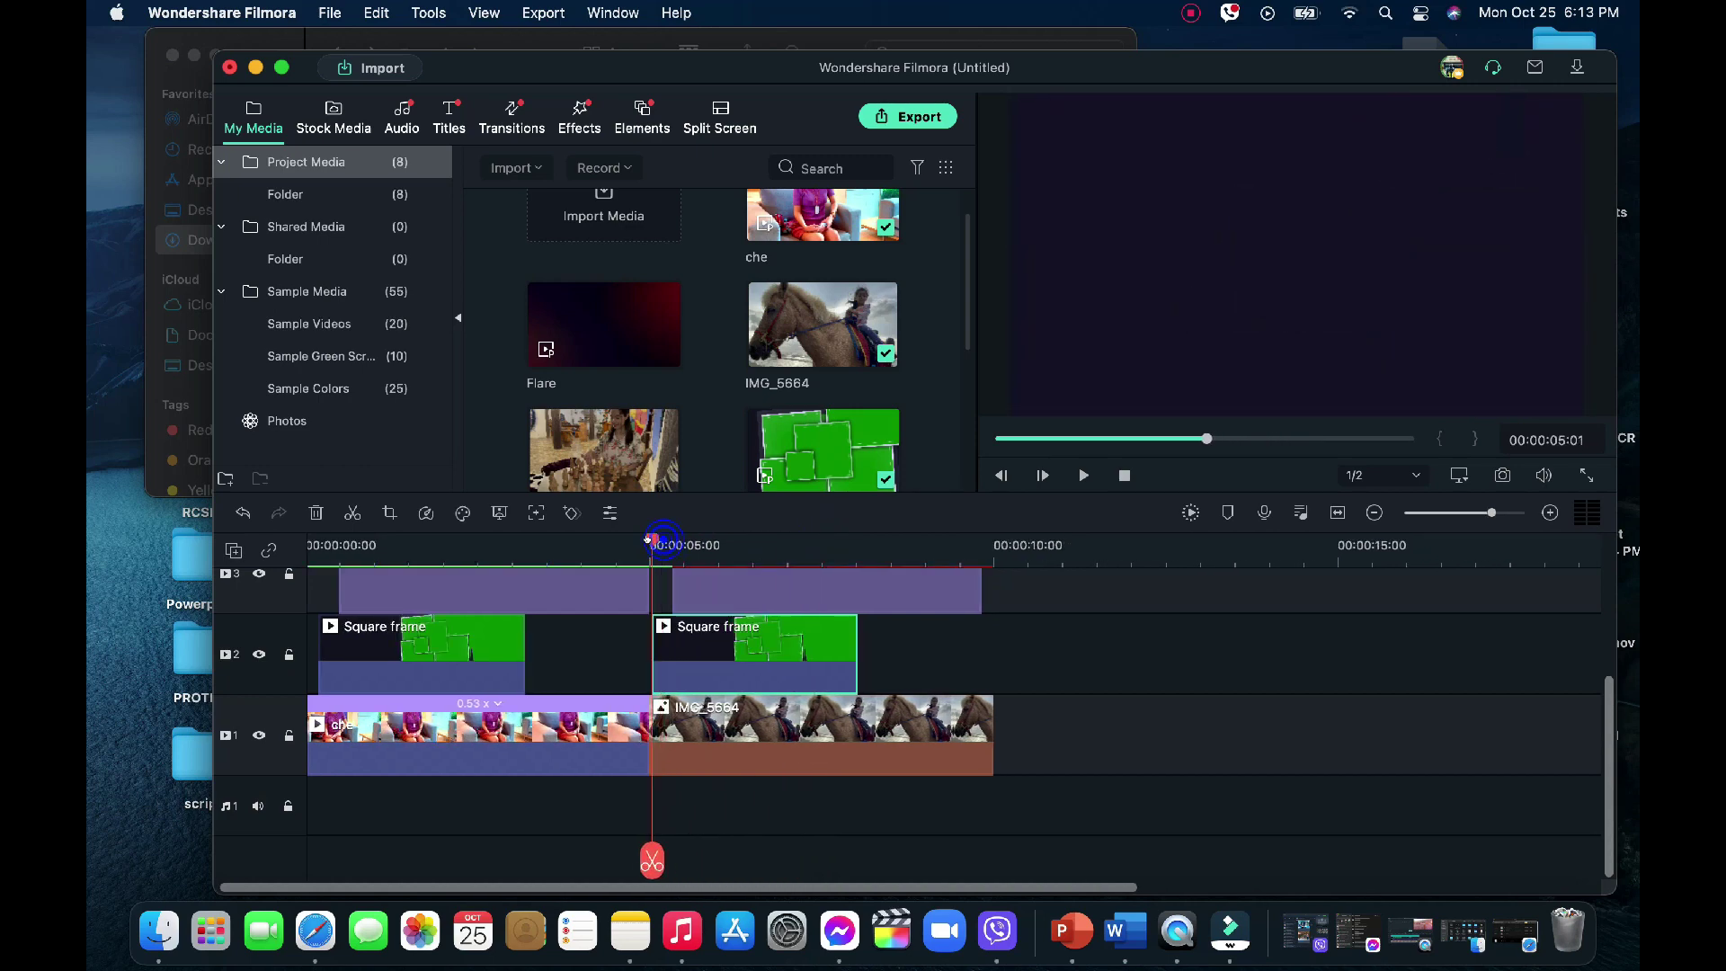
{"action": "key", "text": "space"}
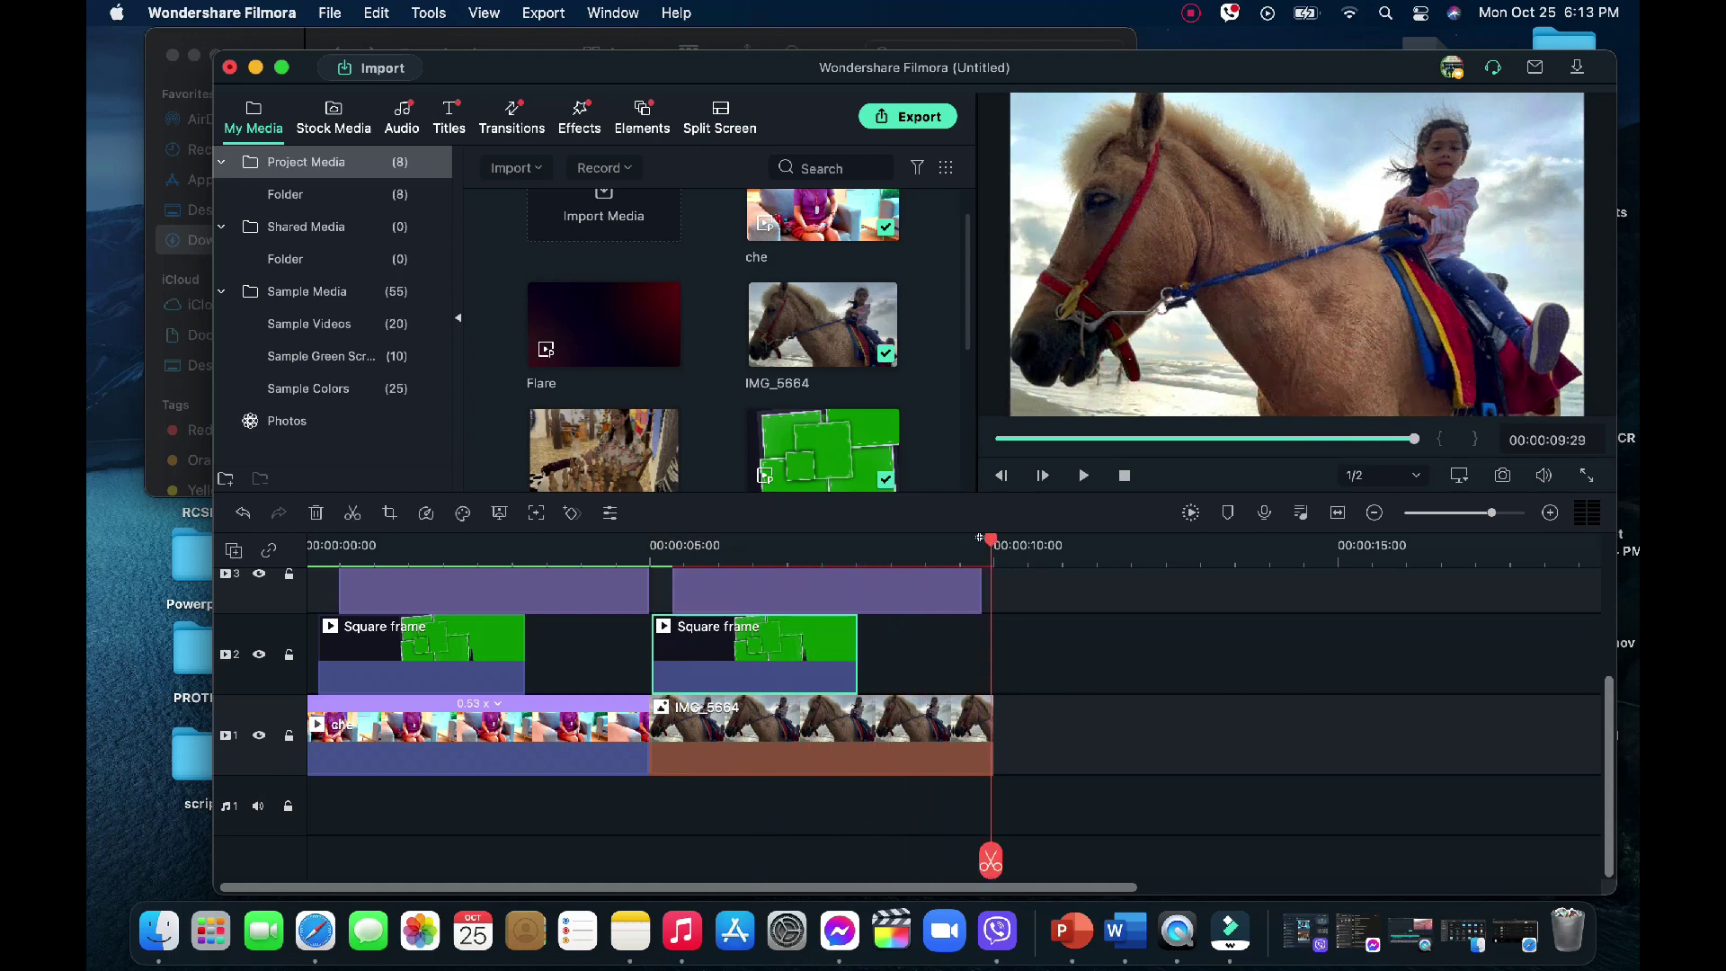
{"action": "left_click", "coordinate": [588, 544]}
{"action": "scroll", "coordinate": [501, 559], "scroll_direction": "down", "scroll_amount": 3}
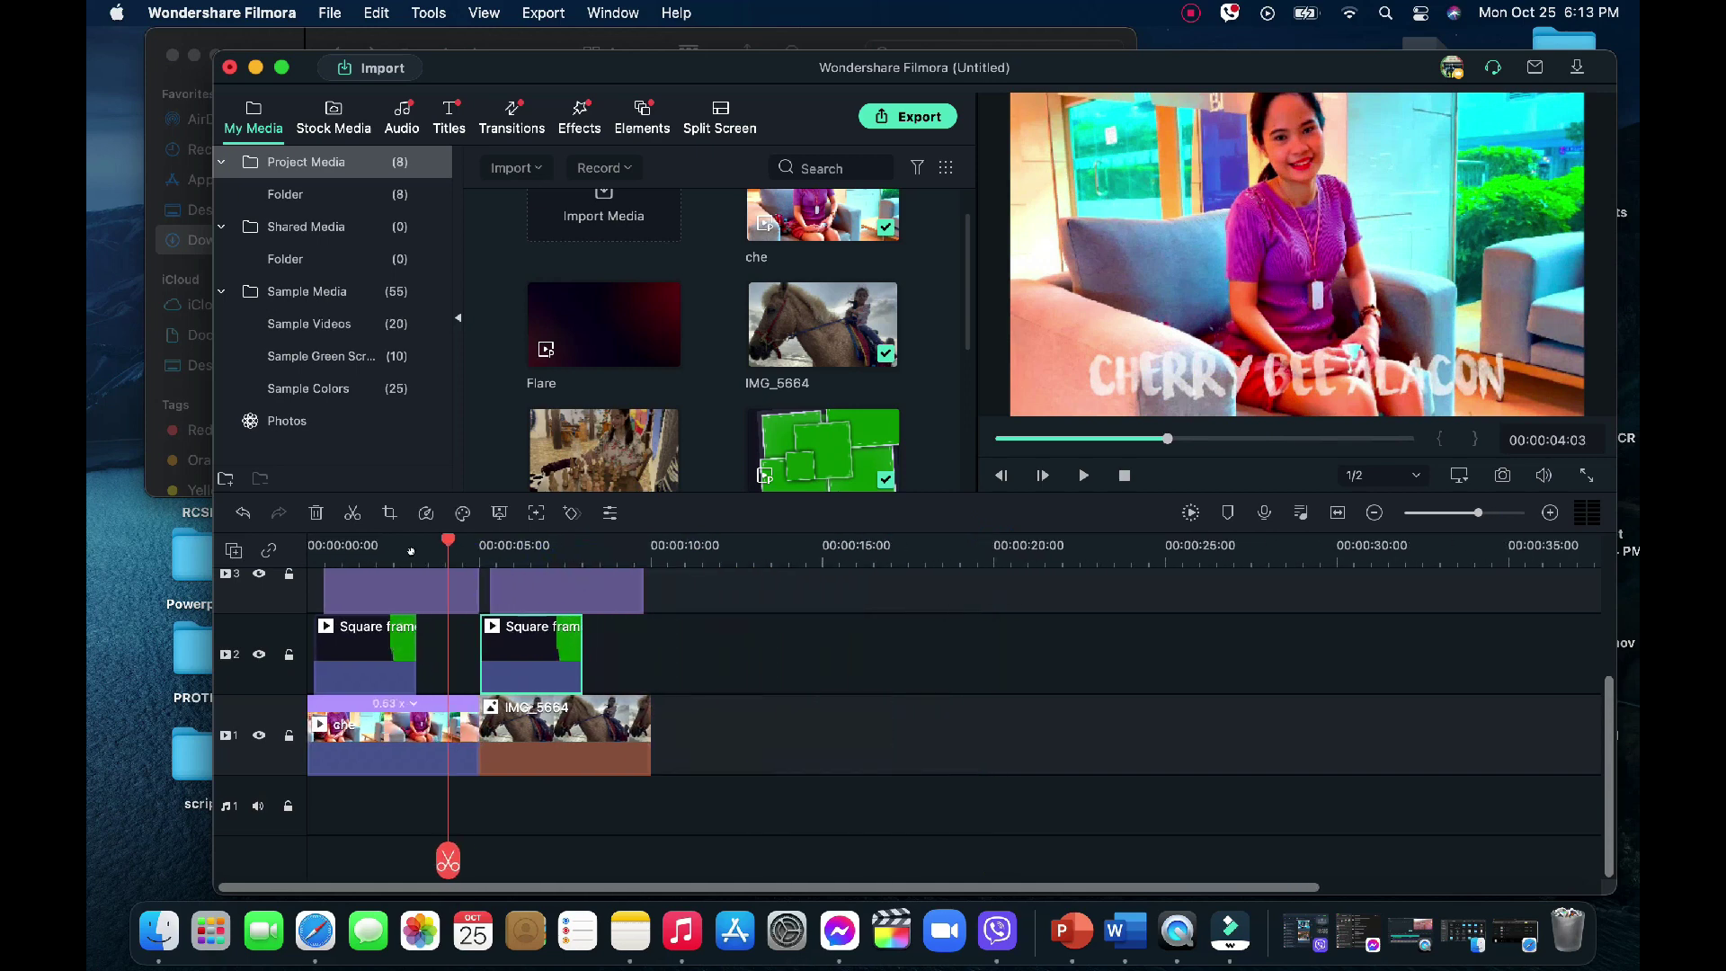
{"action": "scroll", "coordinate": [501, 559], "scroll_direction": "up", "scroll_amount": 2}
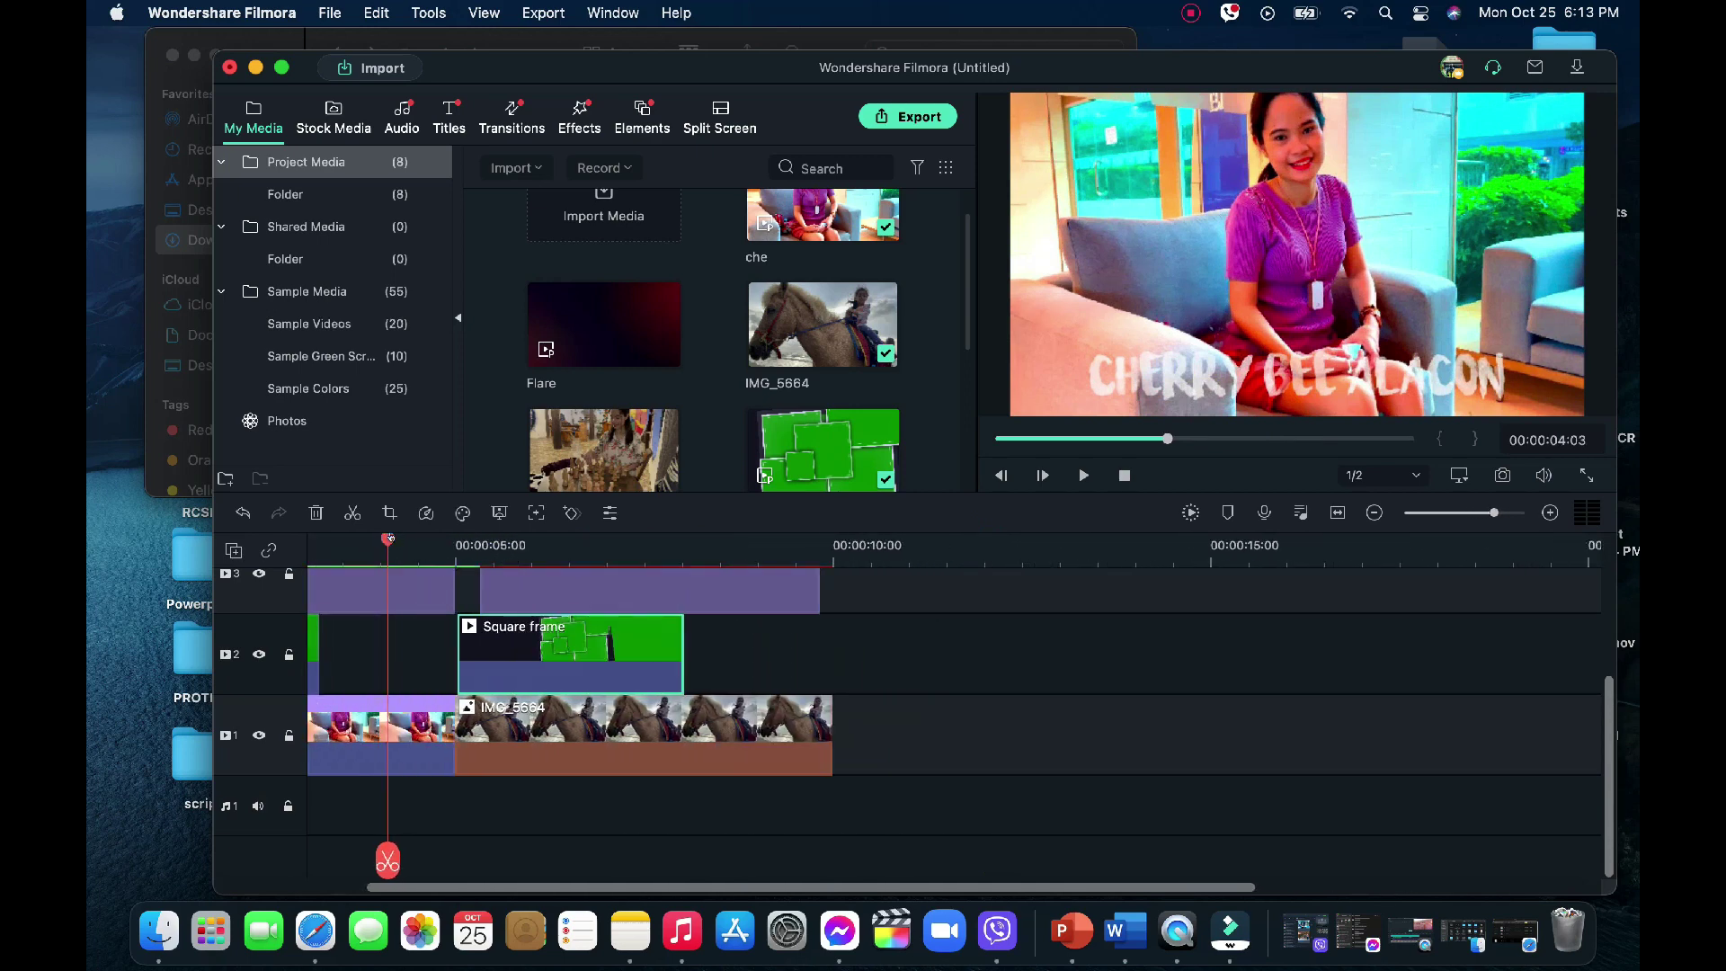
{"action": "left_click_drag", "start_coordinate": [387, 701], "coordinate": [668, 692]}
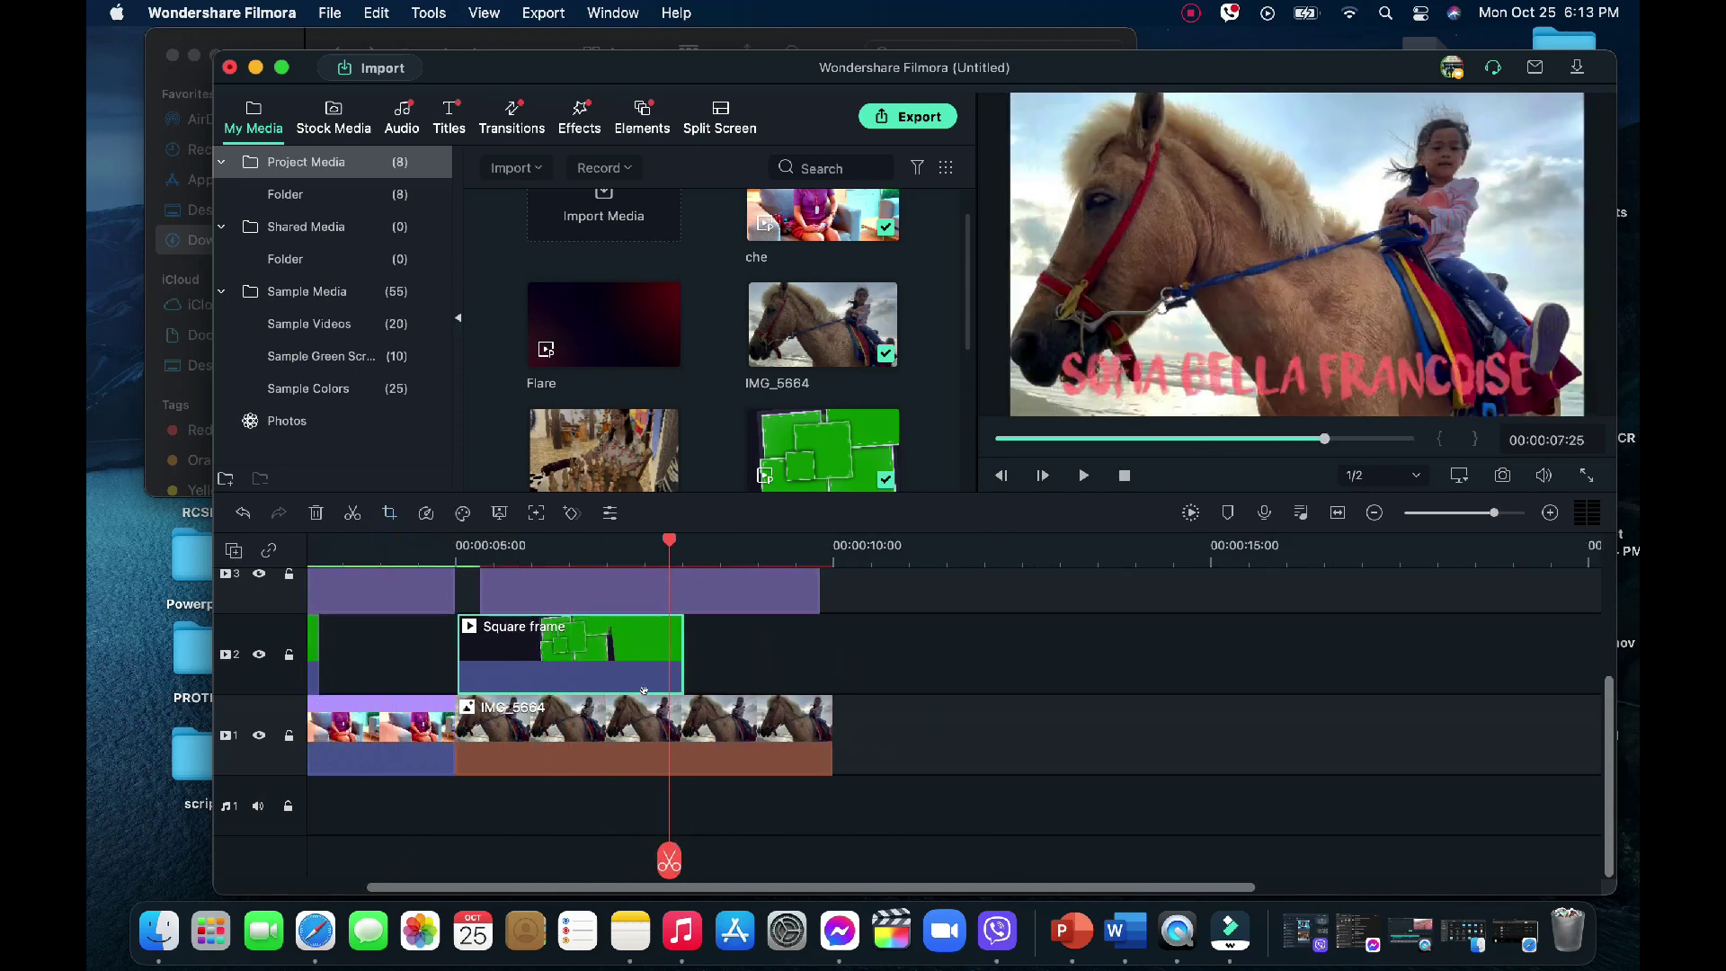
Crop the IMG_5664 horse clip to a smaller centred 2779 x 1563 region
{"action": "double_click", "coordinate": [638, 713]}
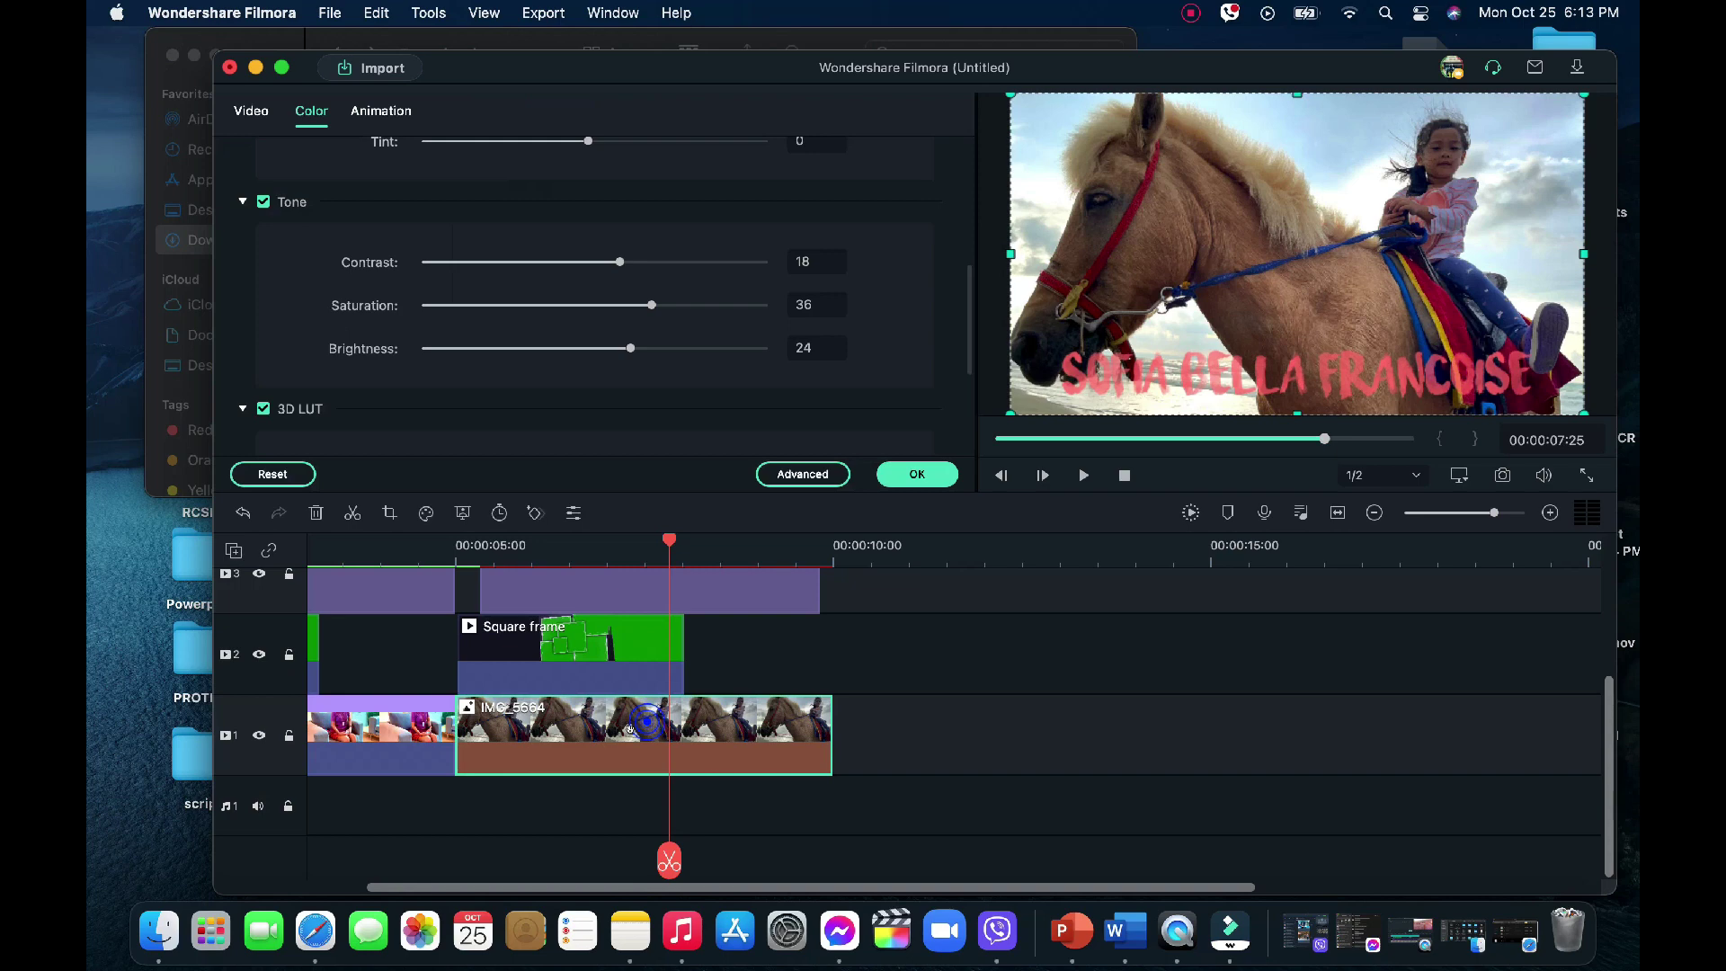
{"action": "left_click", "coordinate": [915, 475]}
{"action": "right_click", "coordinate": [746, 733]}
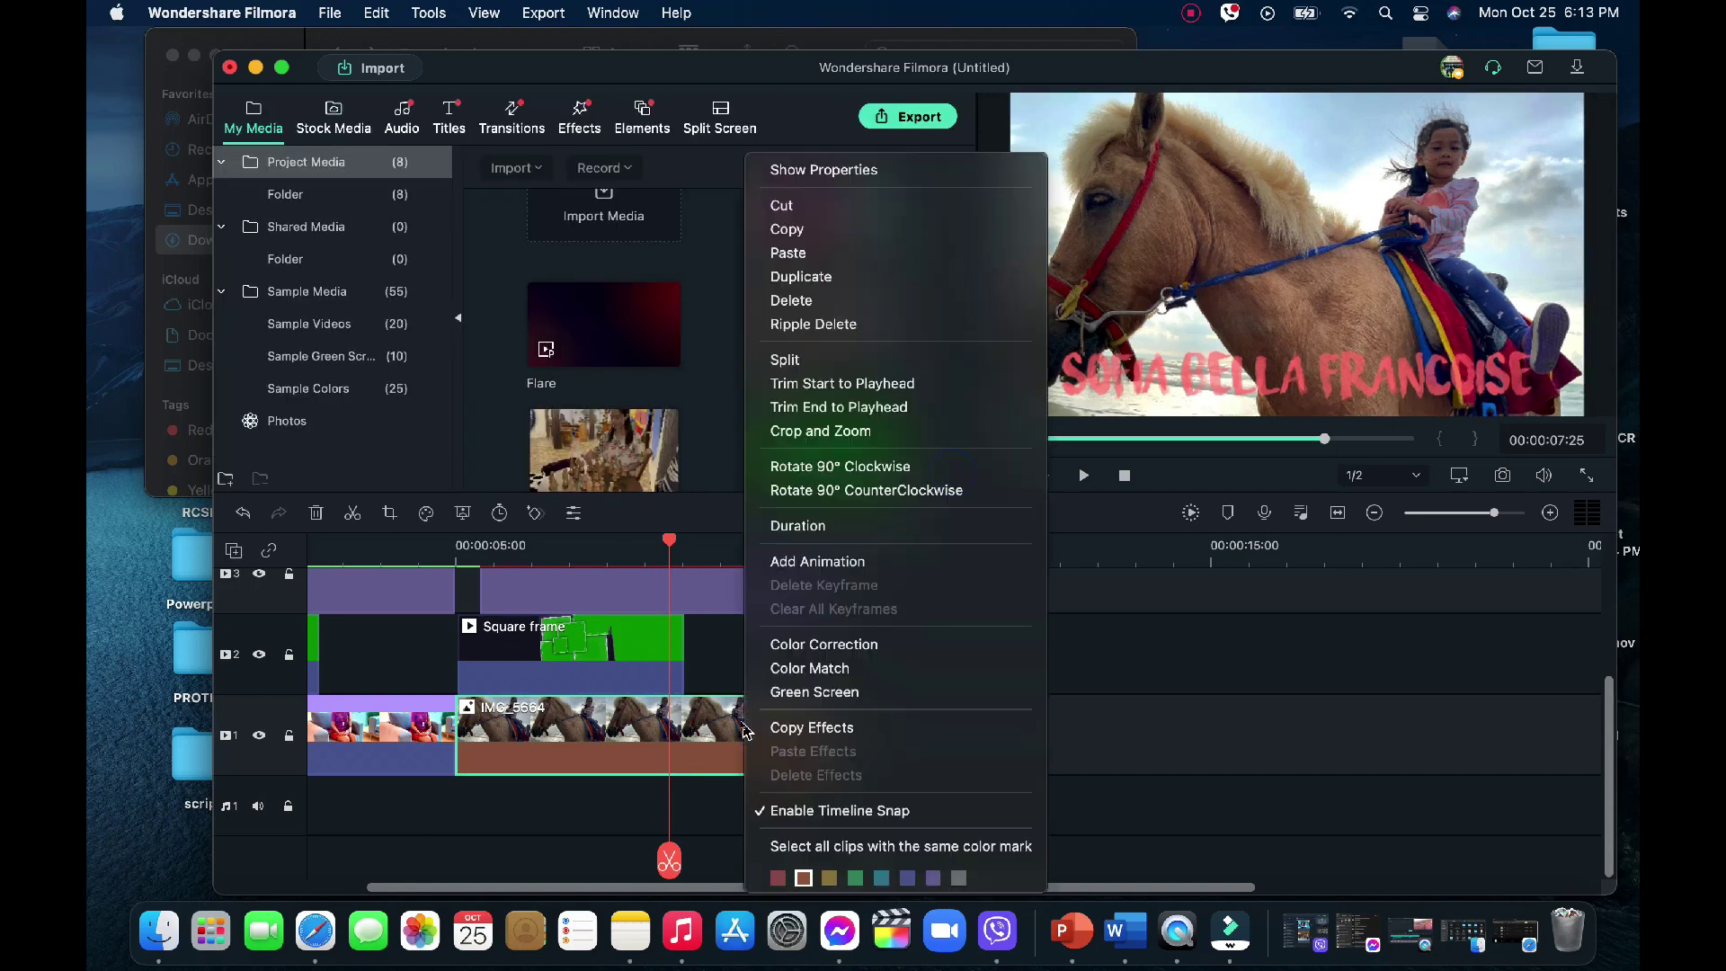
{"action": "left_click", "coordinate": [852, 433]}
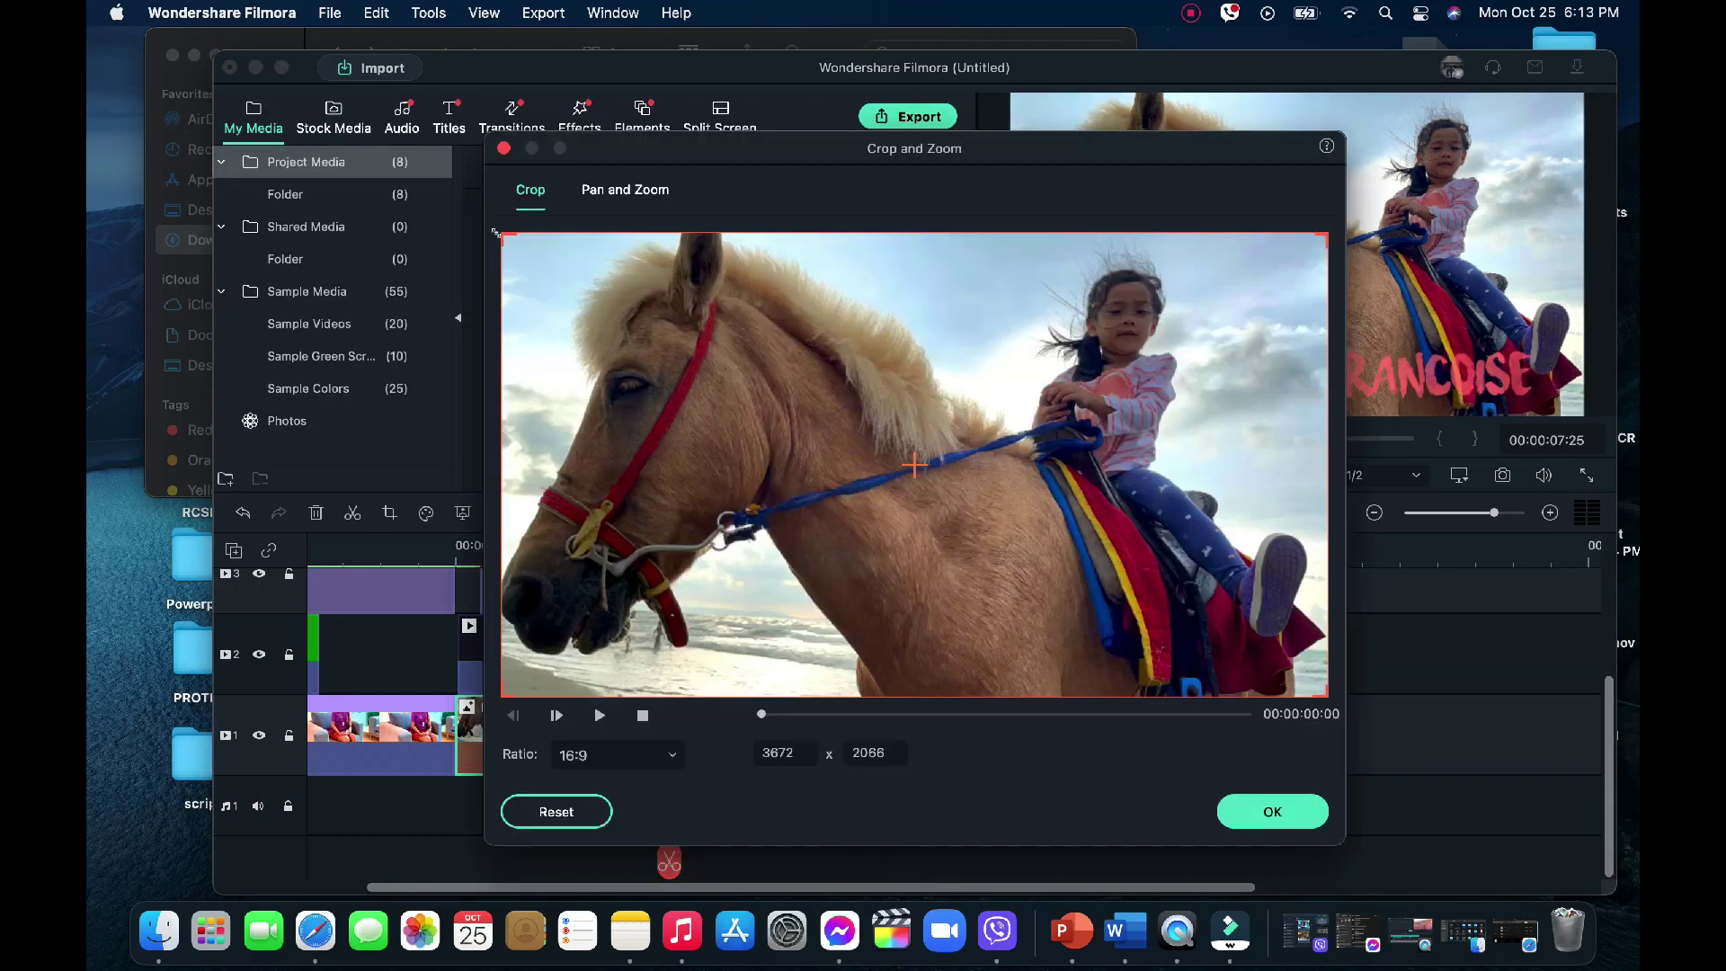
{"action": "left_click_drag", "start_coordinate": [497, 232], "coordinate": [630, 316]}
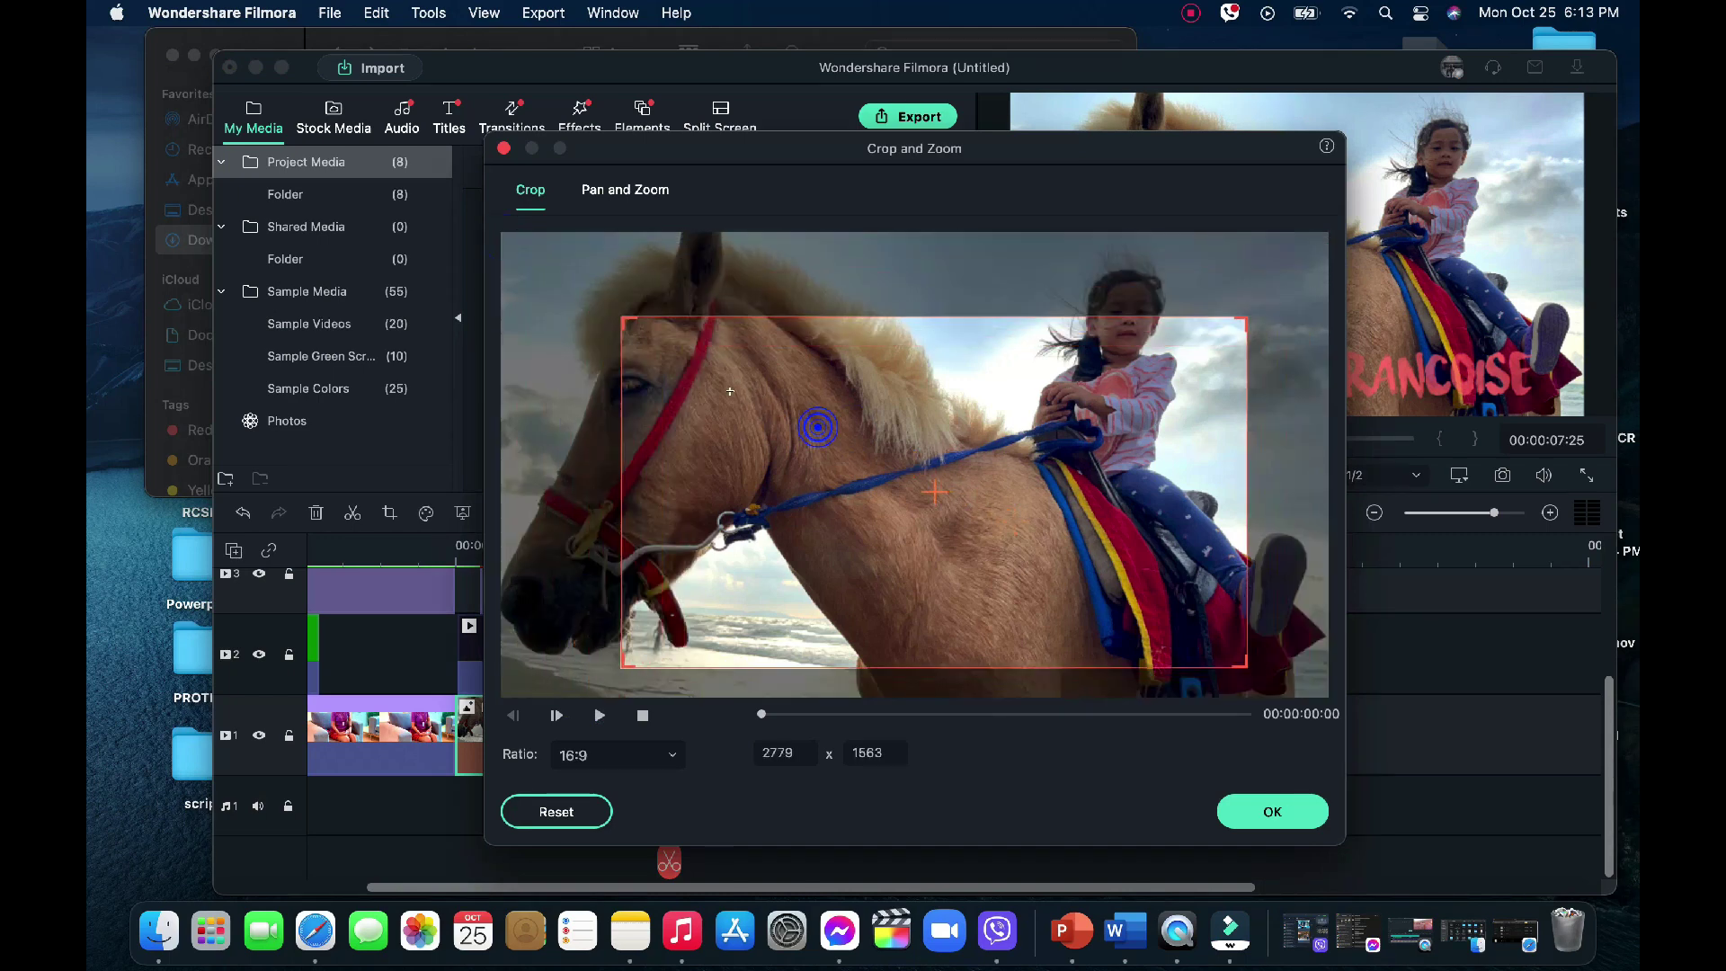
{"action": "left_click_drag", "start_coordinate": [722, 375], "coordinate": [722, 360]}
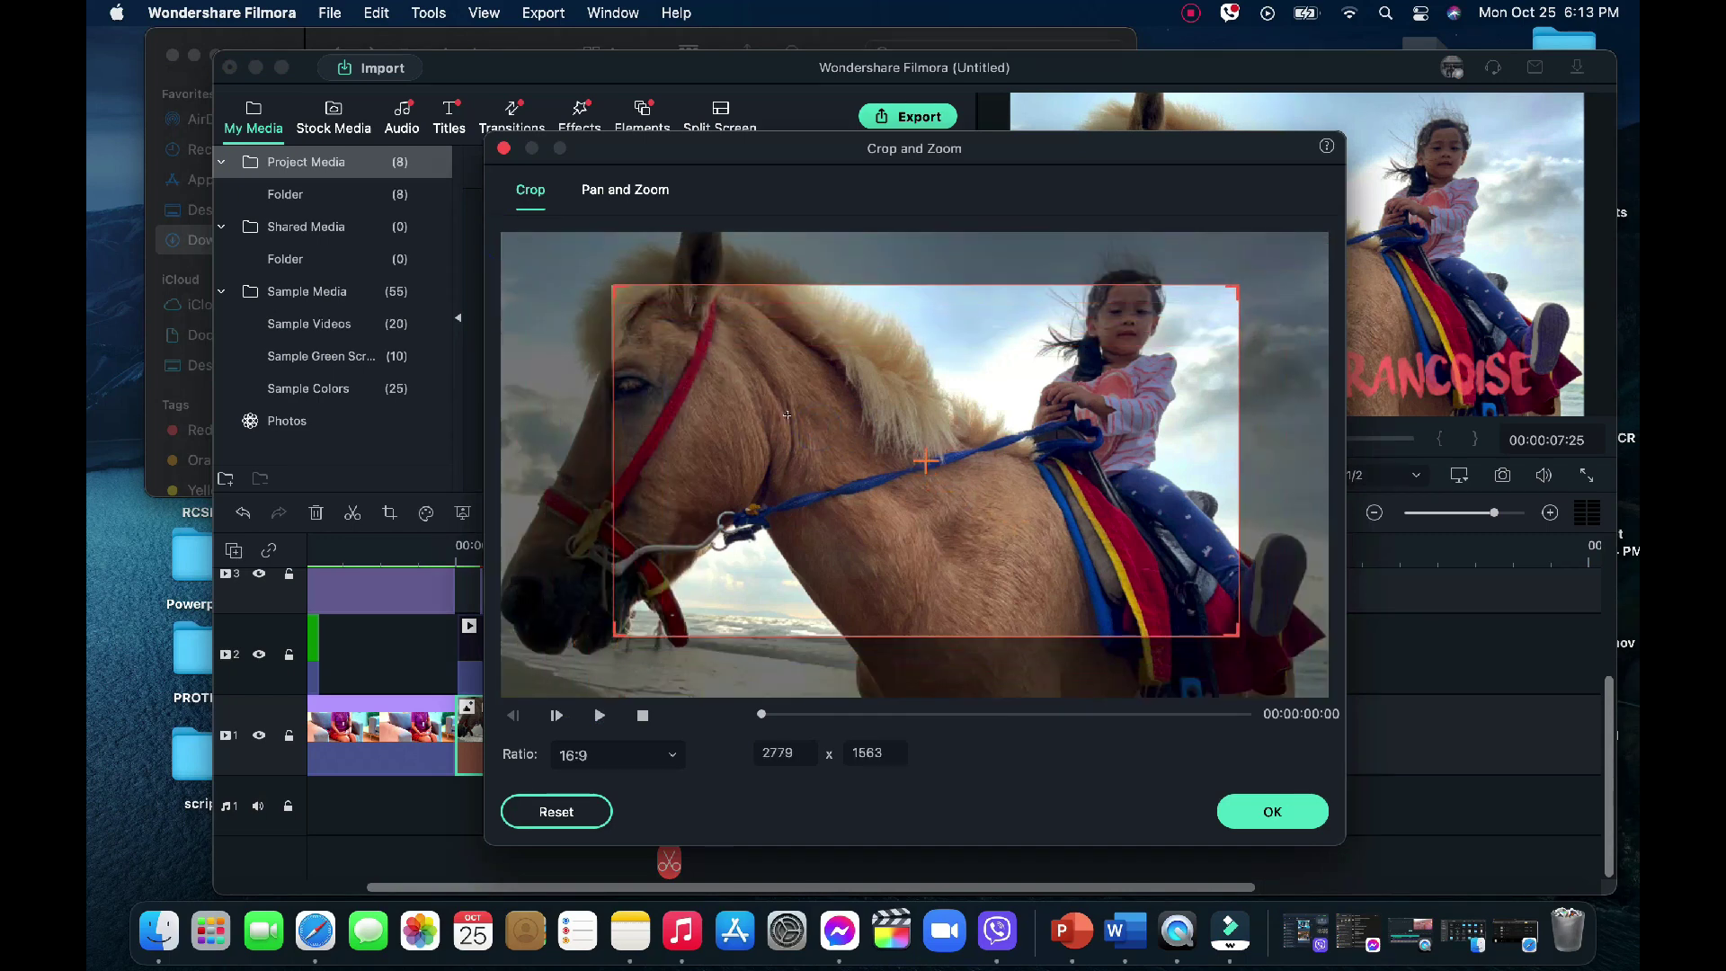
{"action": "left_click_drag", "start_coordinate": [787, 415], "coordinate": [781, 413]}
Add a pan-and-zoom move whose end frame widens to the full image
{"action": "left_click", "coordinate": [641, 197]}
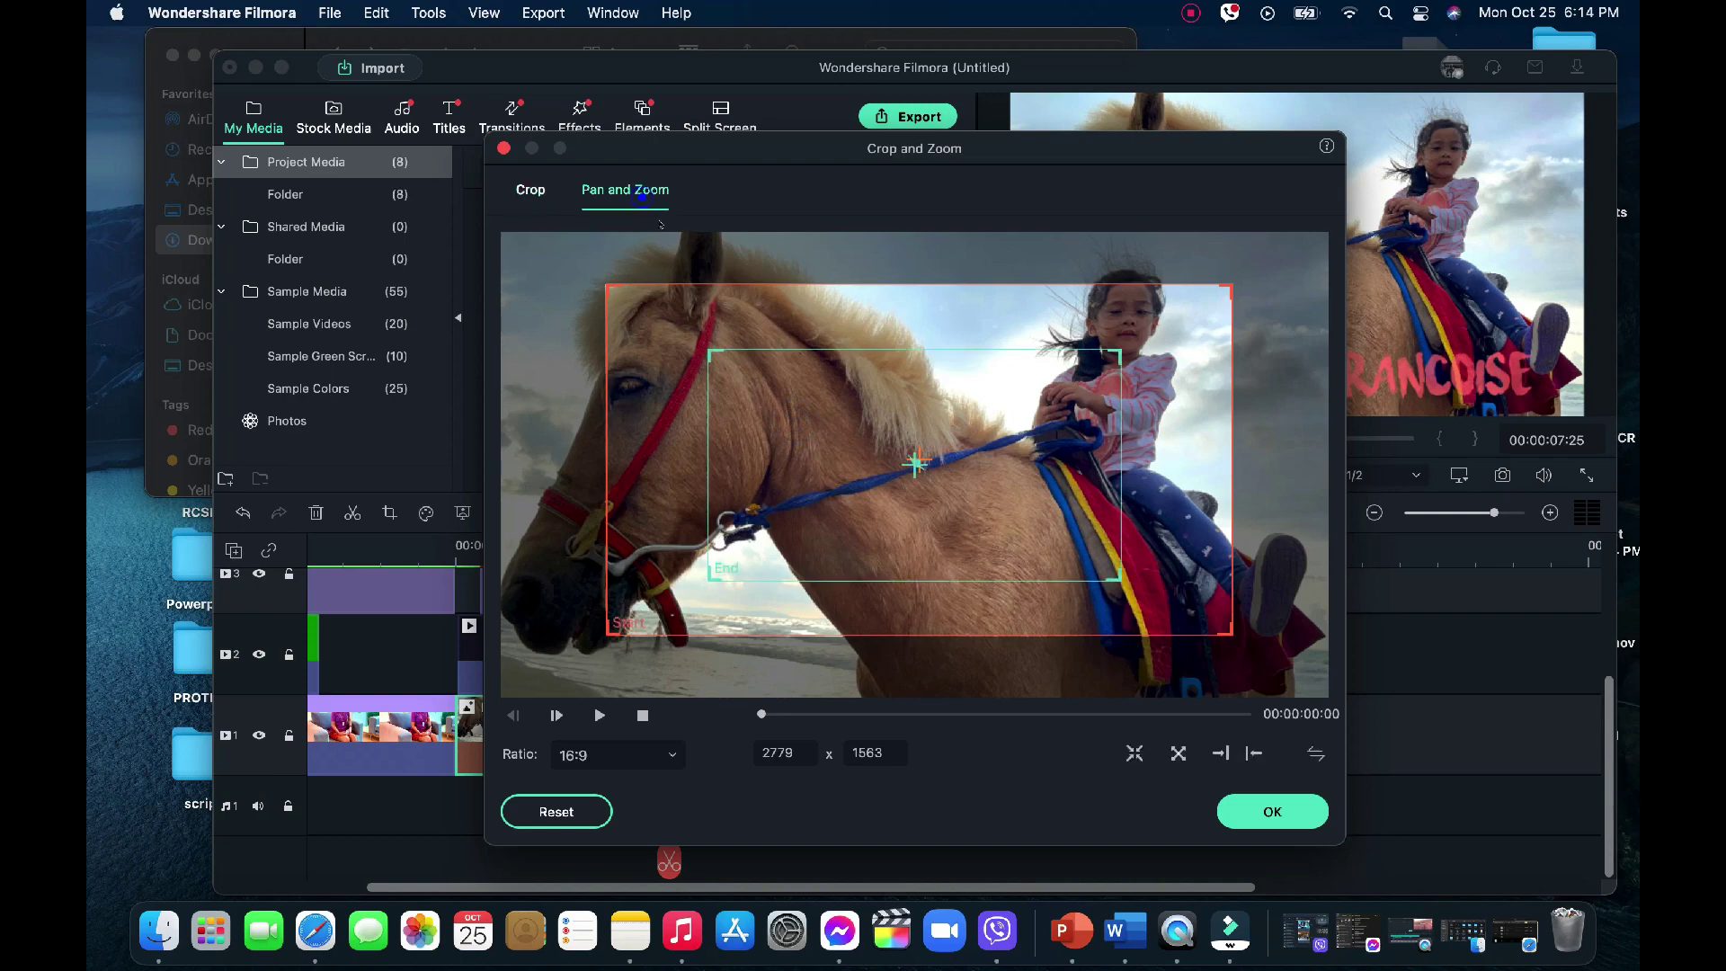
{"action": "left_click_drag", "start_coordinate": [693, 333], "coordinate": [504, 235]}
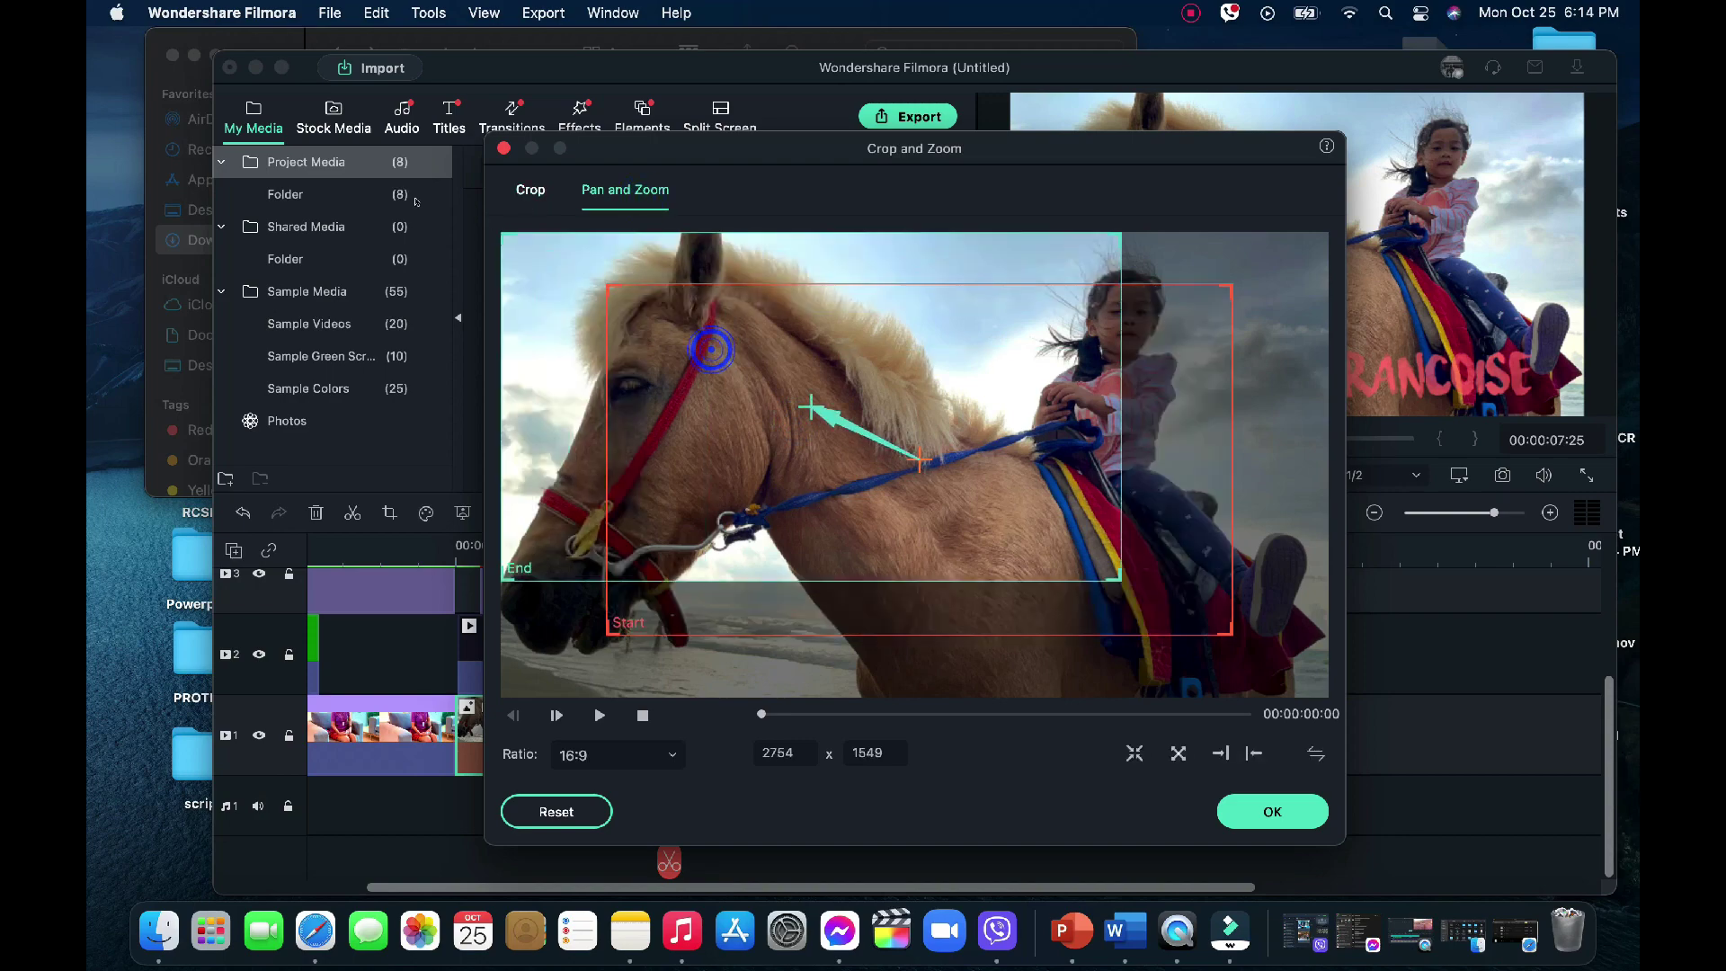
{"action": "left_click_drag", "start_coordinate": [1111, 572], "coordinate": [1327, 694]}
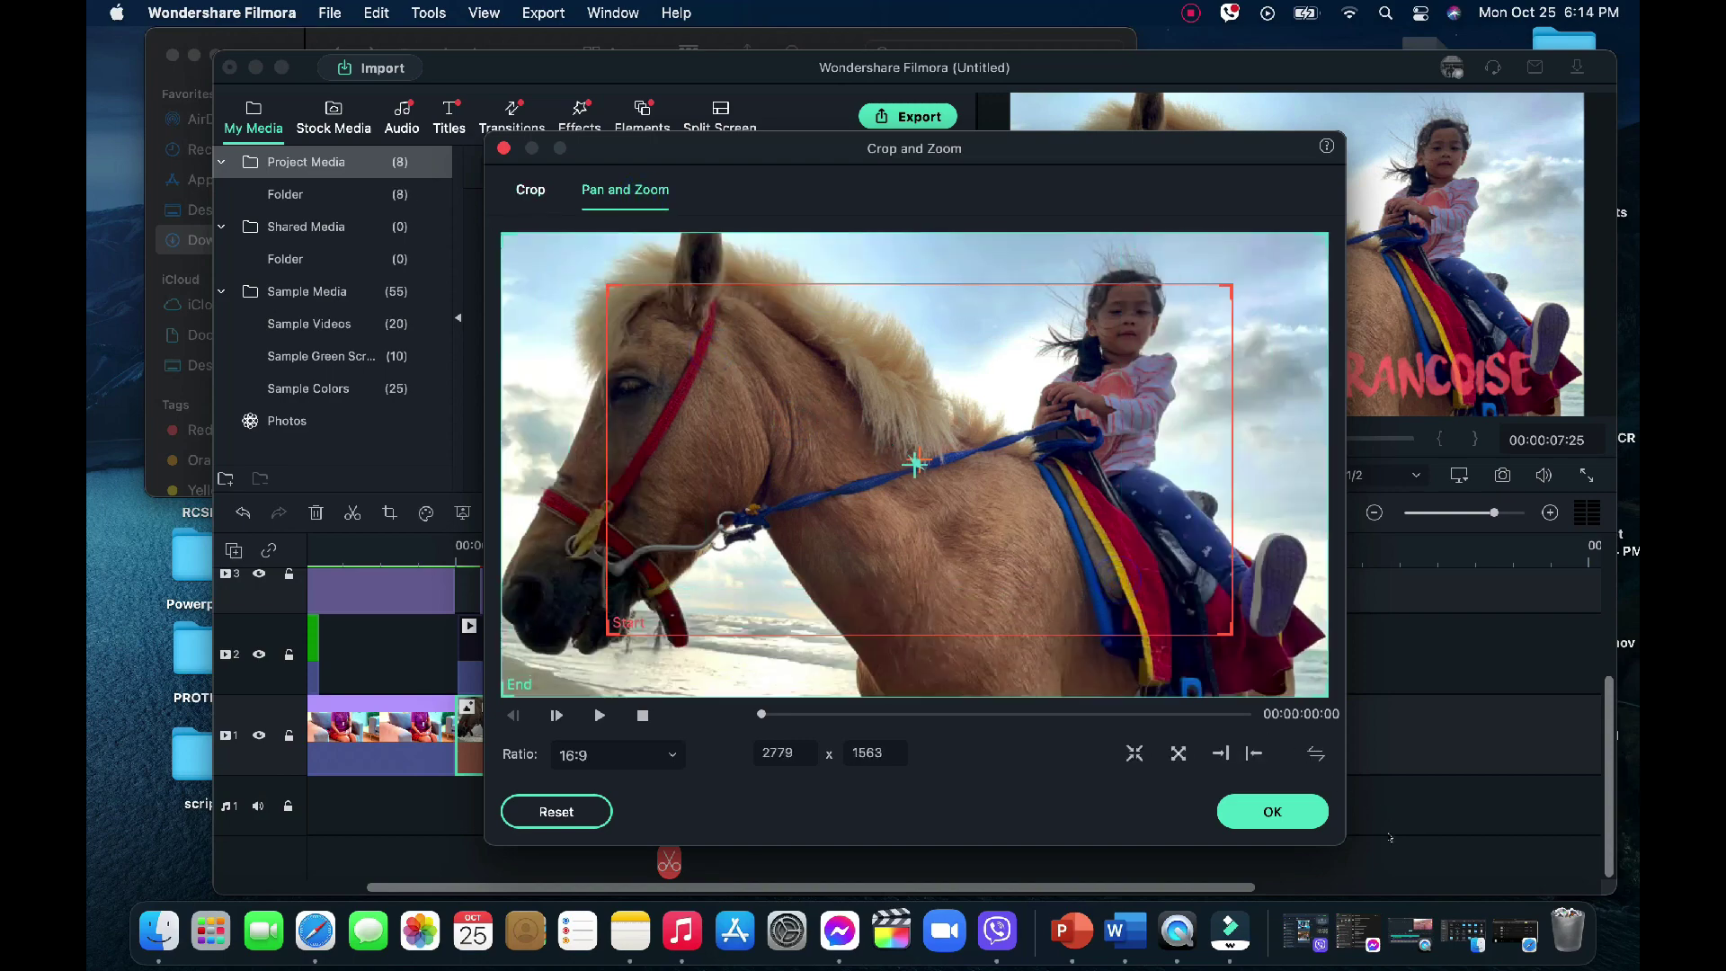
{"action": "left_click", "coordinate": [1272, 811]}
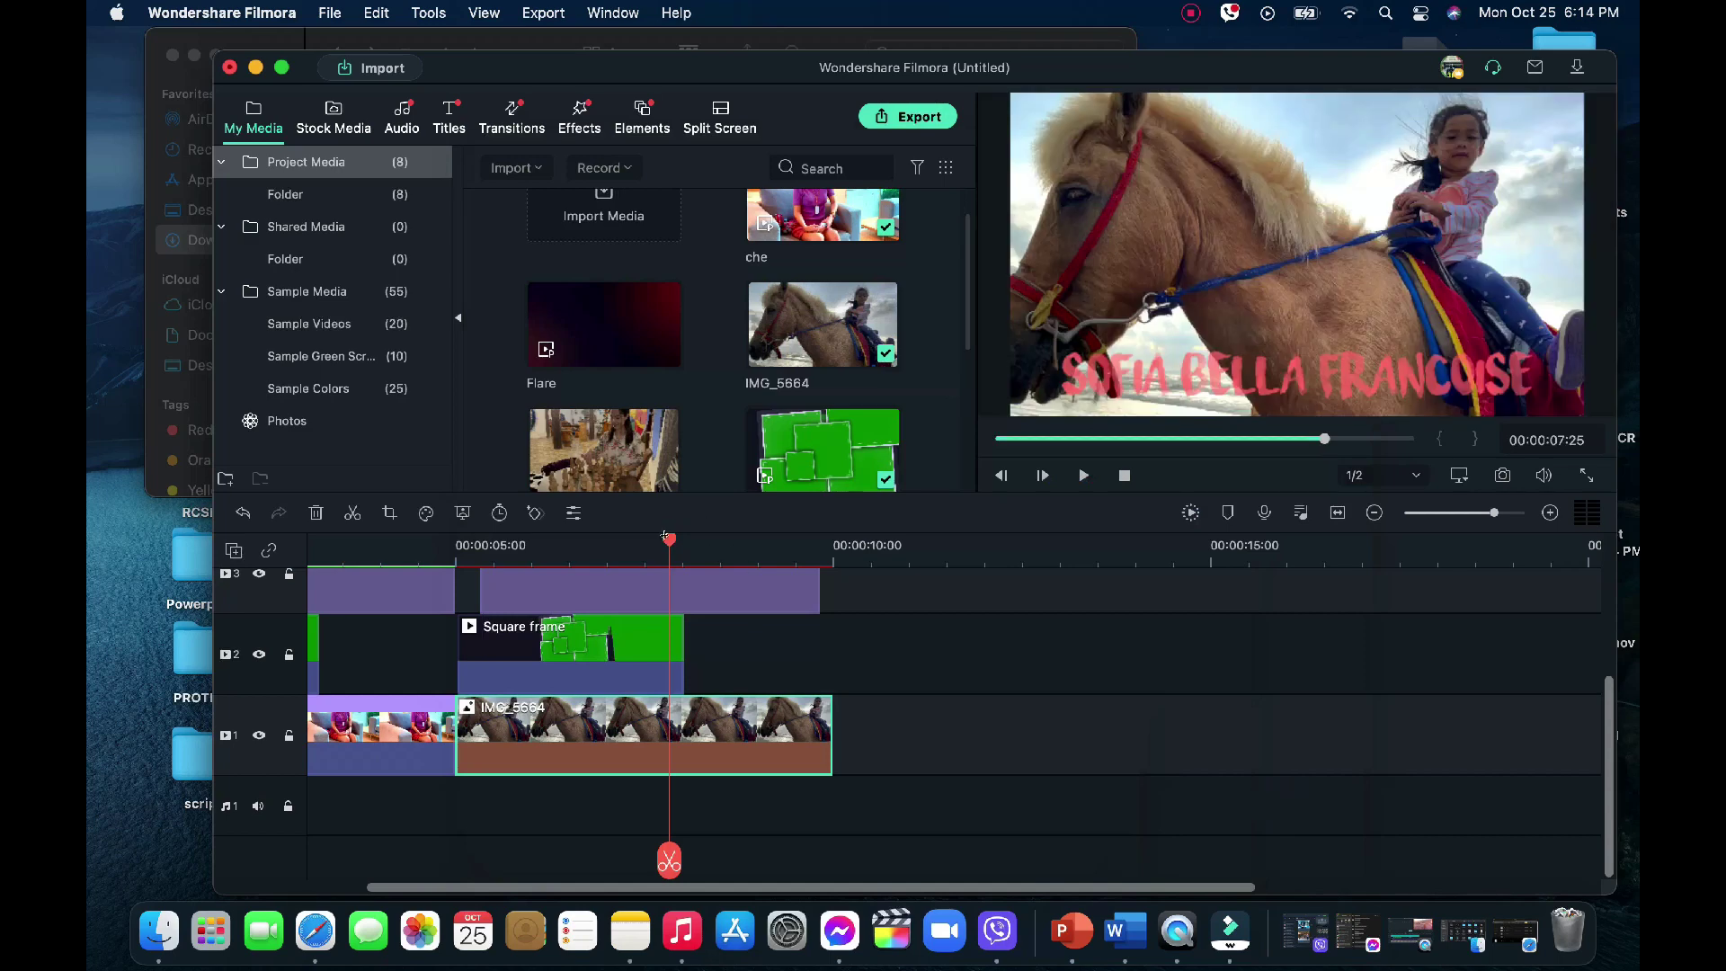
Preview from 5 seconds and trim IMG_5664's end to about 9:25, level with its title
{"action": "left_click_drag", "start_coordinate": [667, 538], "coordinate": [457, 539]}
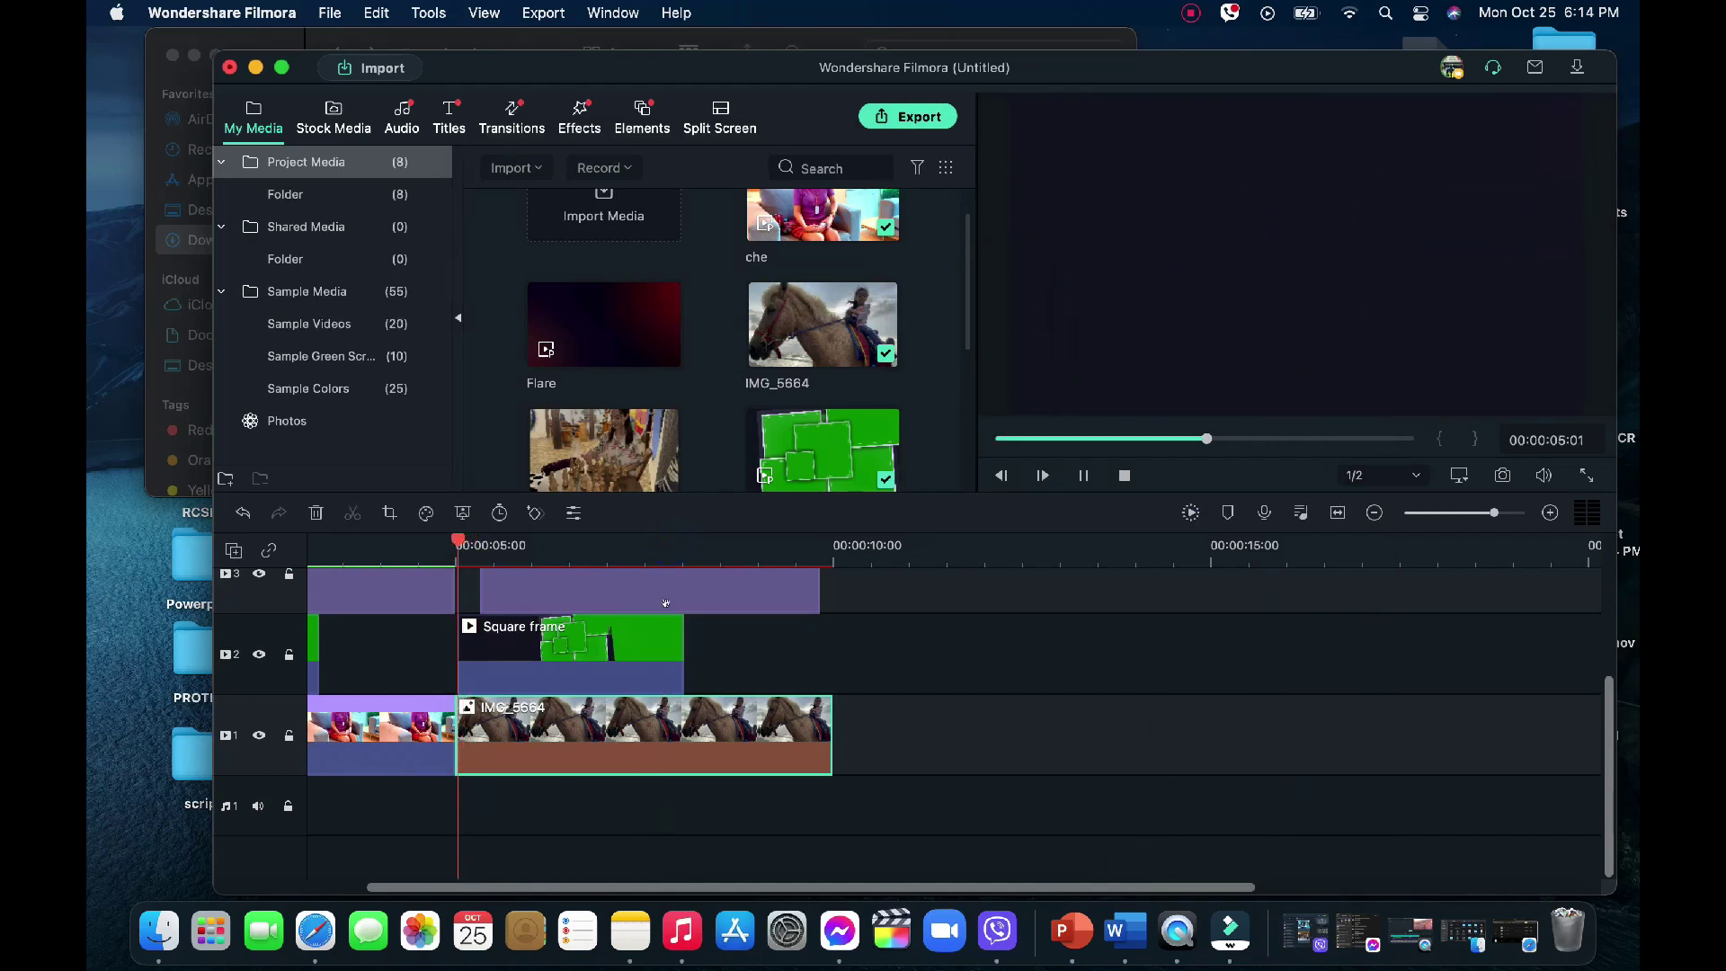
{"action": "key", "text": "space"}
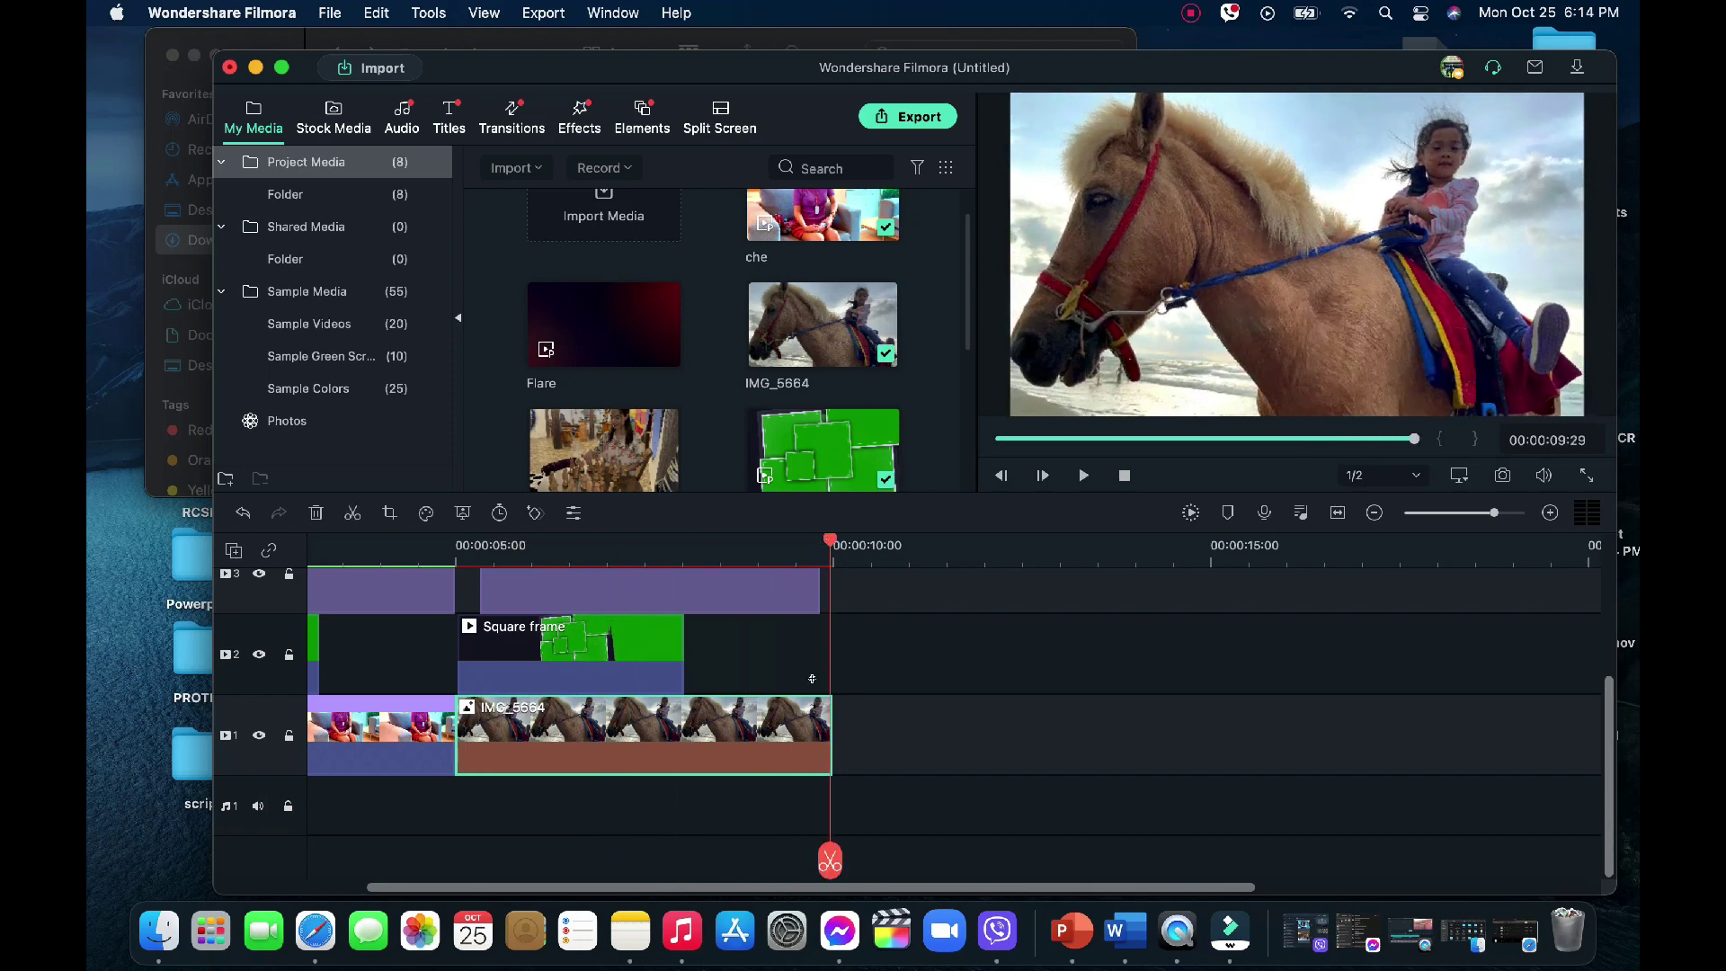
{"action": "left_click_drag", "start_coordinate": [831, 733], "coordinate": [820, 724]}
{"action": "left_click", "coordinate": [927, 738]}
{"action": "left_click_drag", "start_coordinate": [825, 540], "coordinate": [818, 539]}
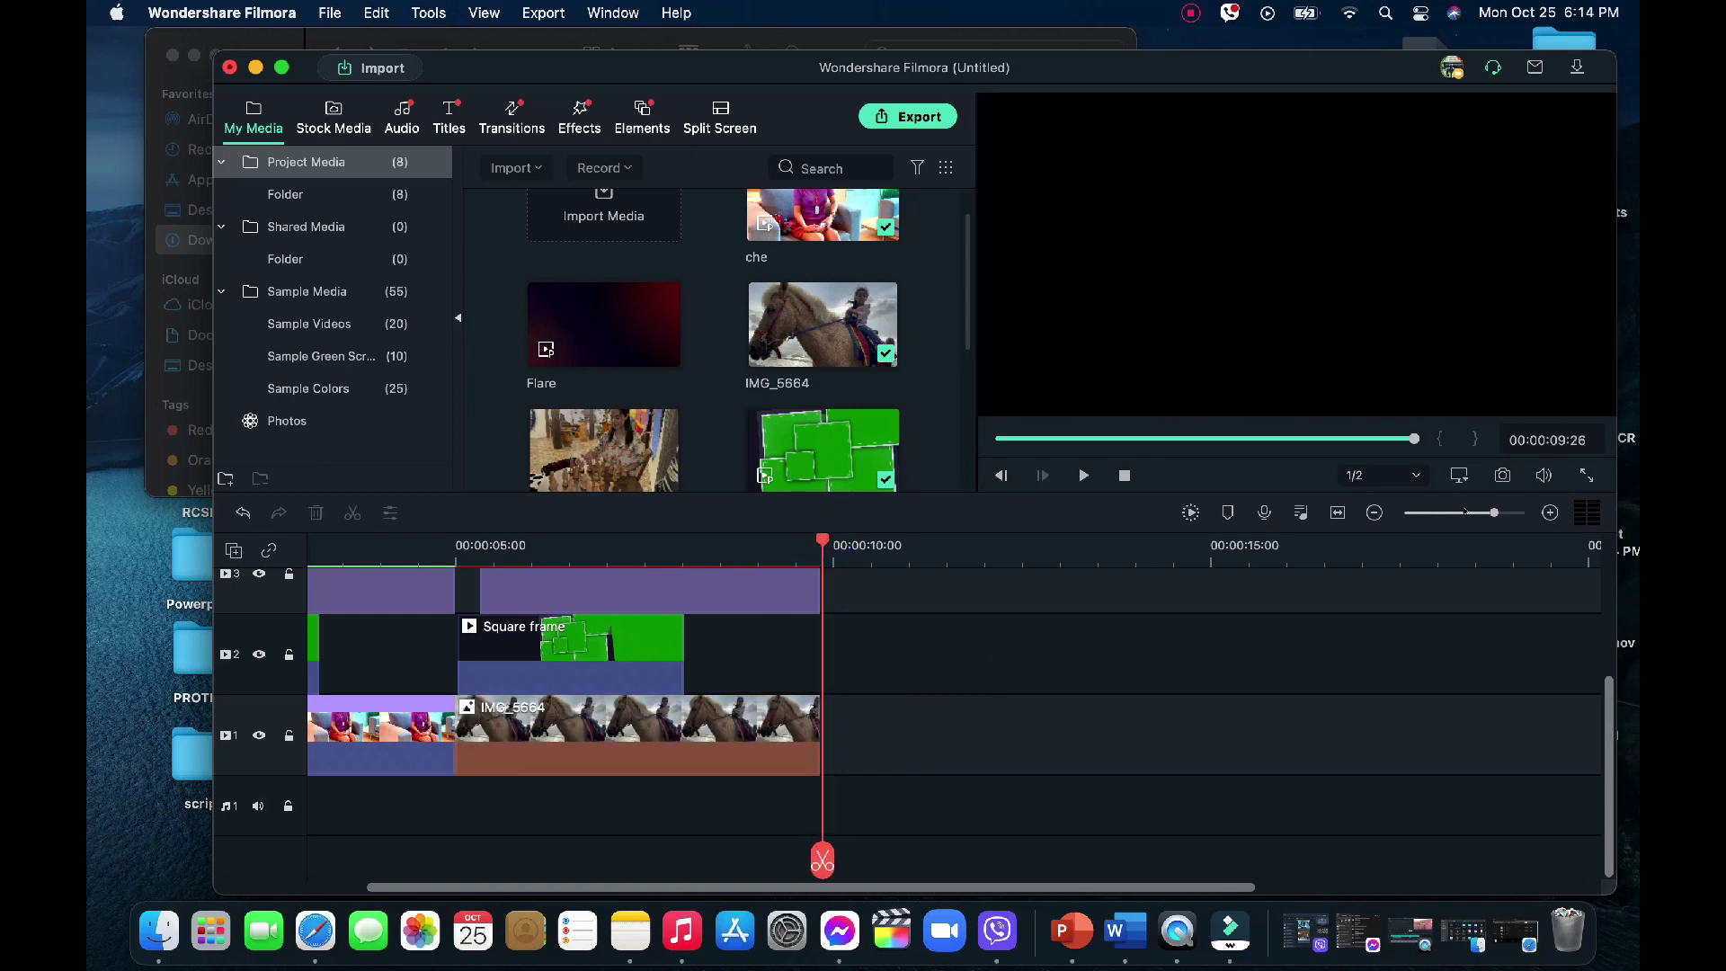
{"action": "left_click", "coordinate": [1467, 512]}
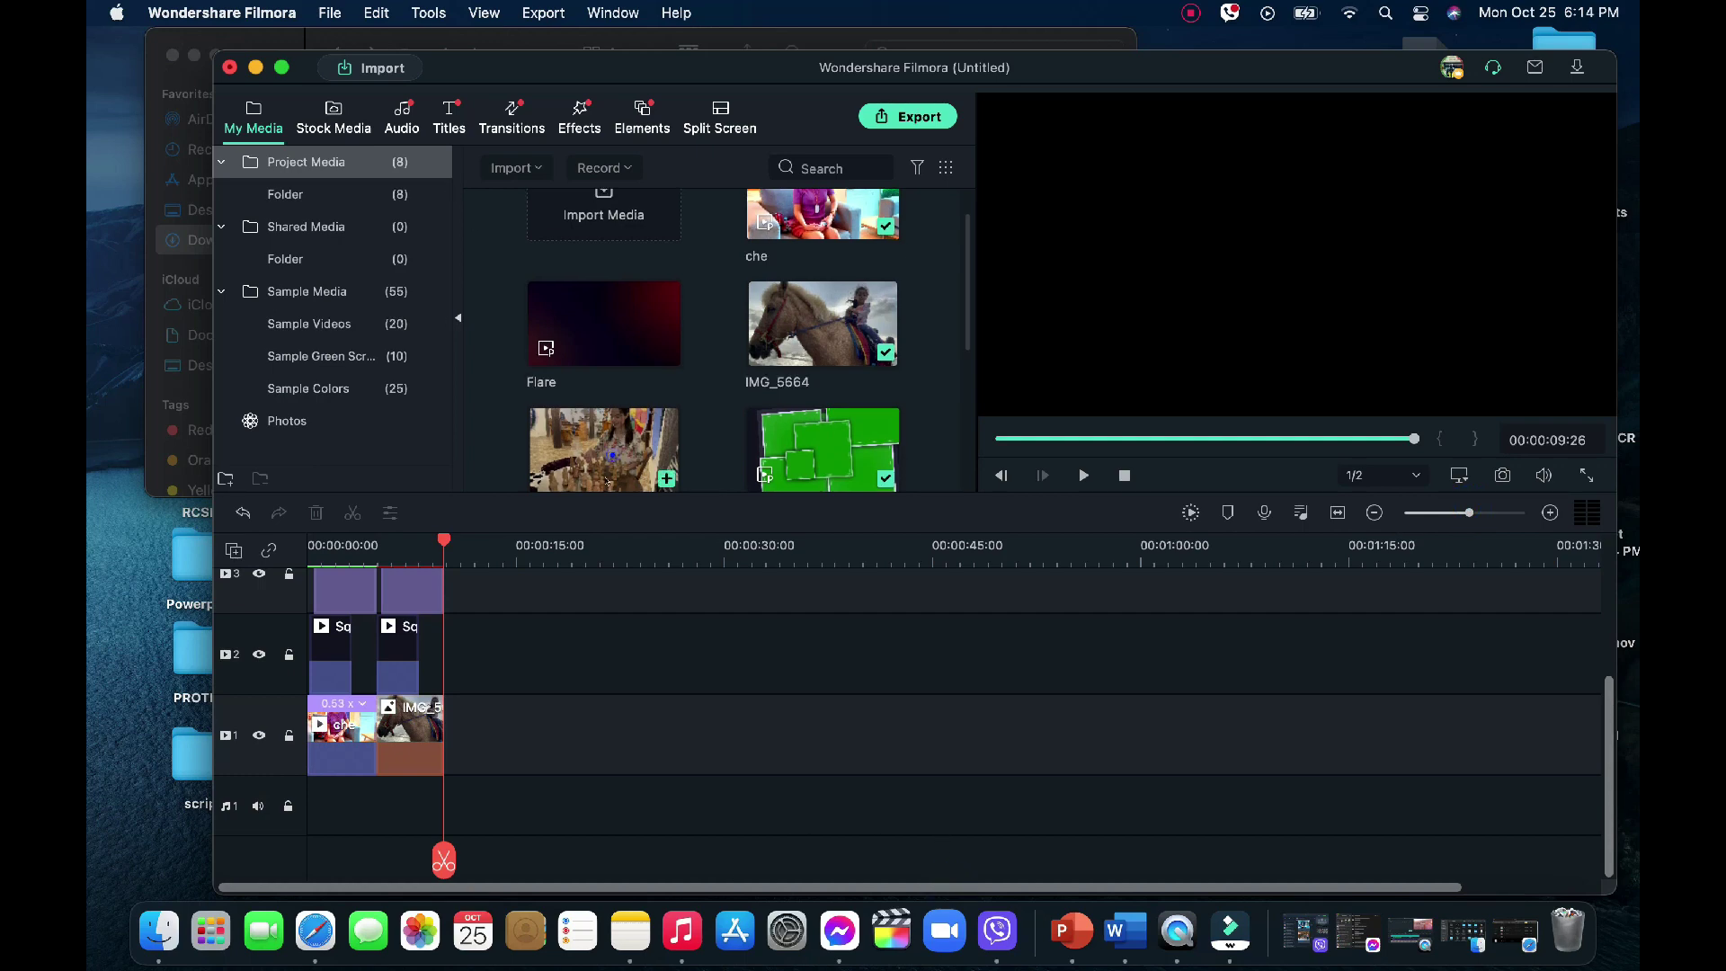
Place IMG_5778 after the horse clip and paste Square frame and title copies above it
{"action": "left_click_drag", "start_coordinate": [611, 454], "coordinate": [454, 728]}
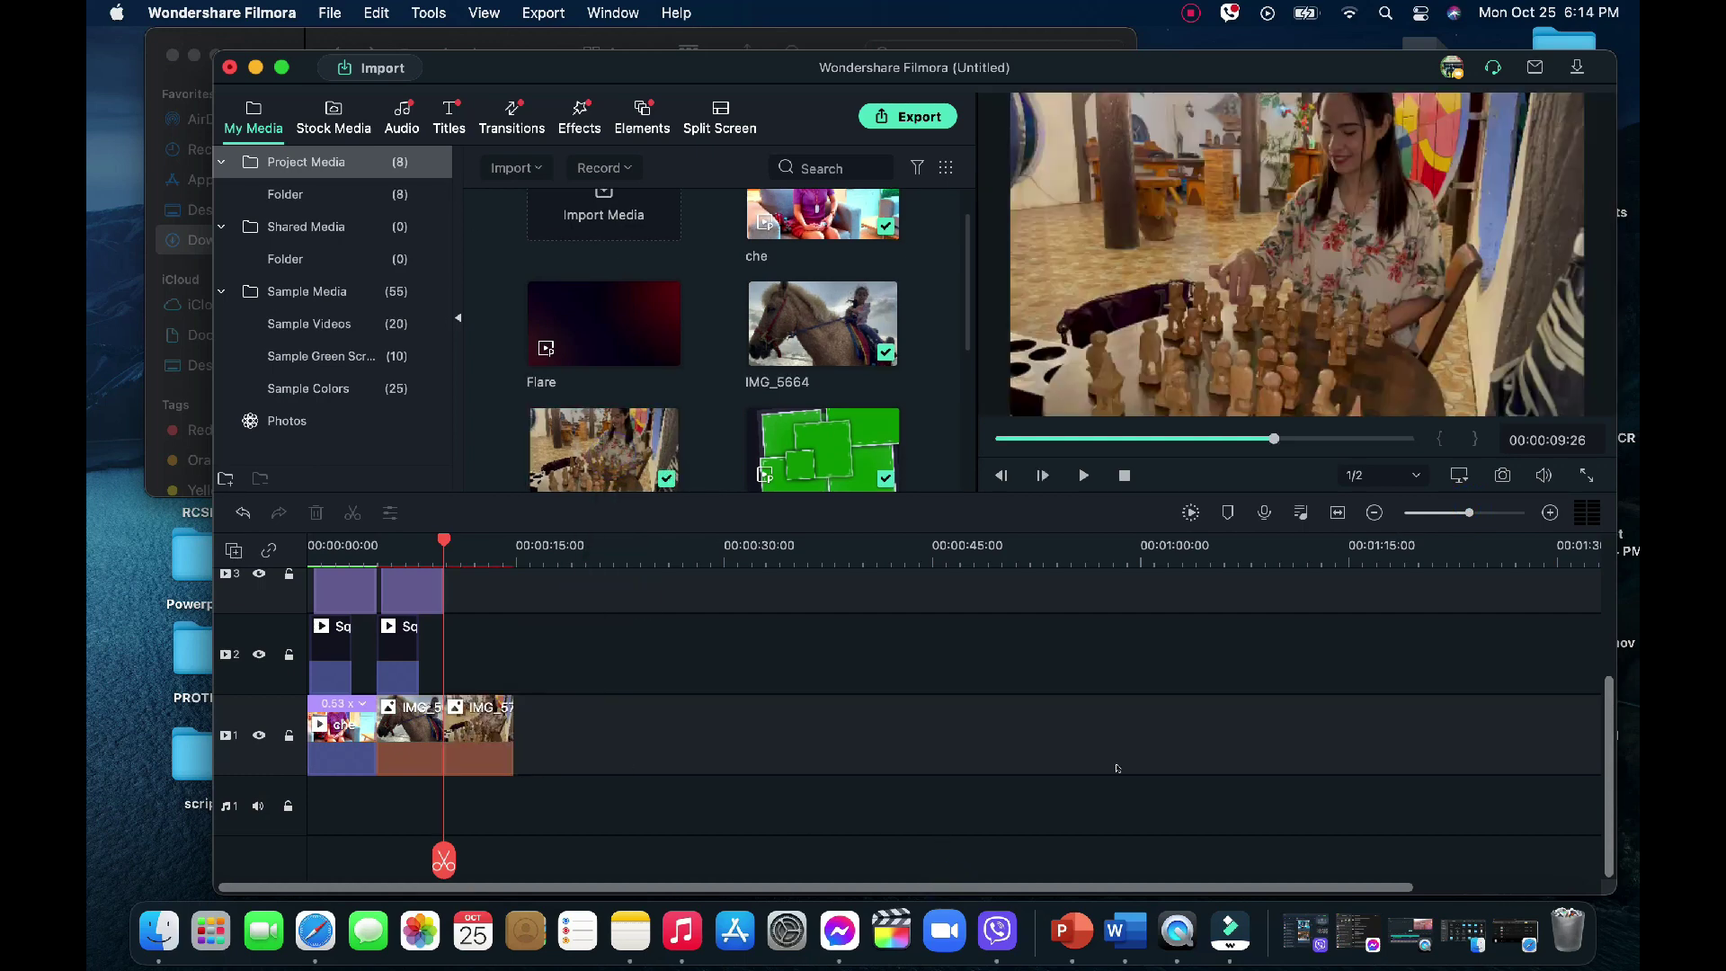
{"action": "left_click", "coordinate": [385, 642]}
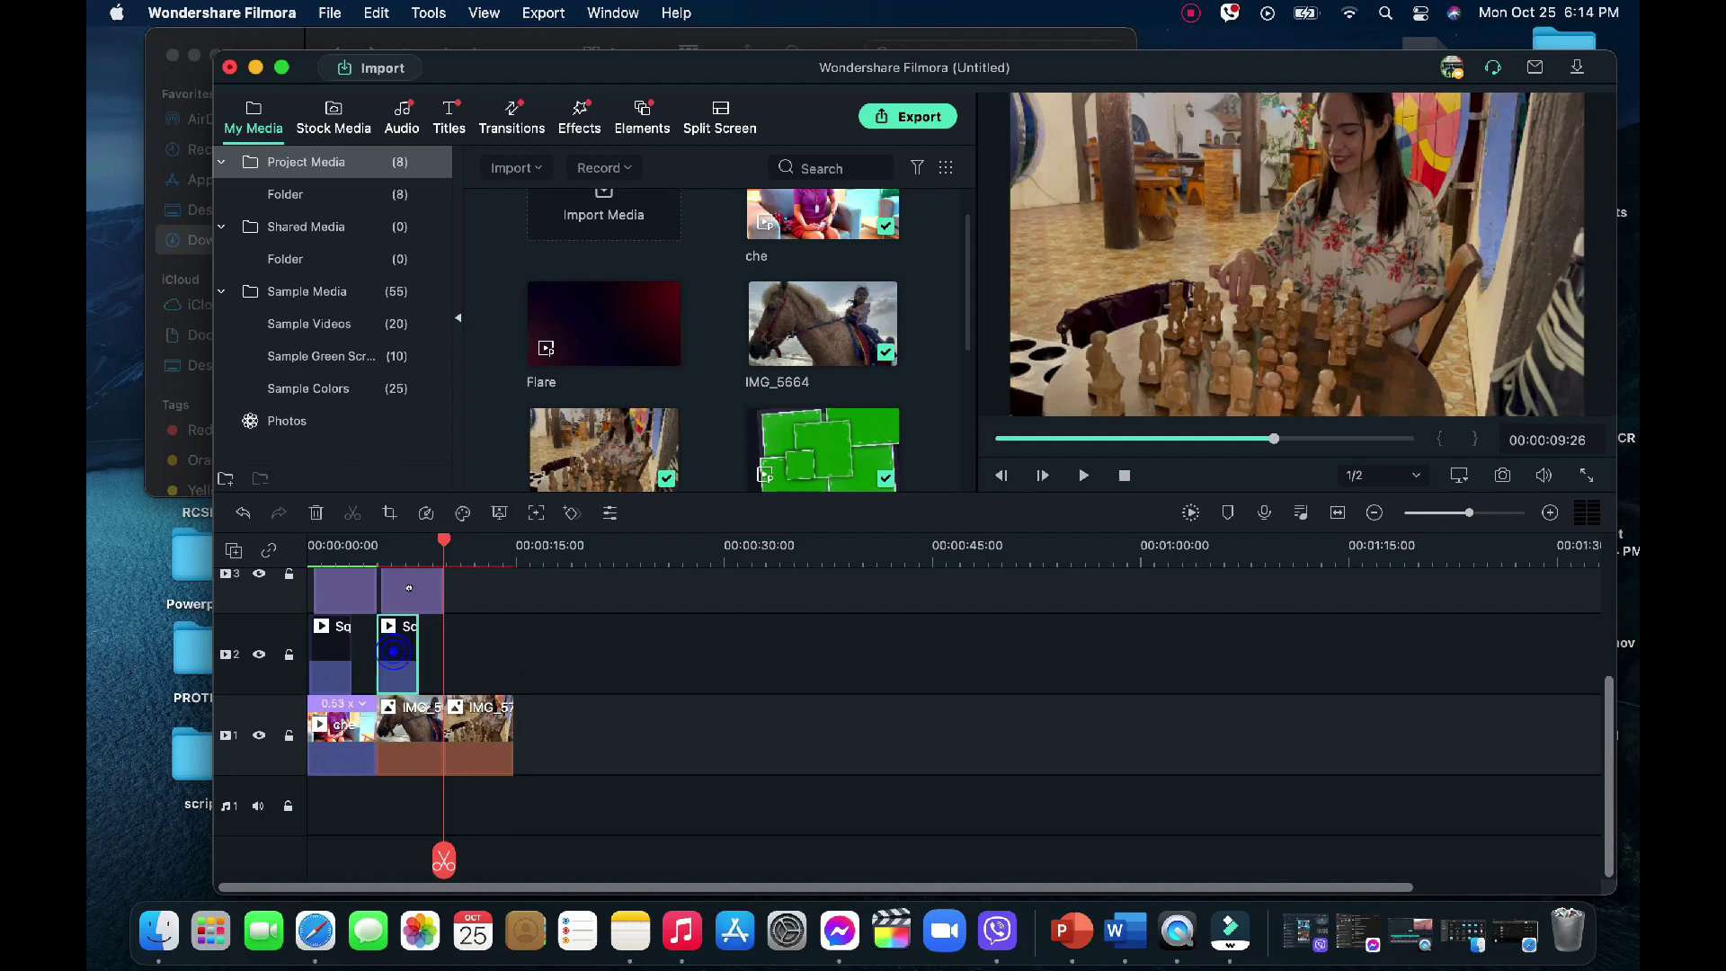
{"action": "left_click", "coordinate": [411, 591], "text": "super"}
{"action": "key", "text": "super+c"}
{"action": "key", "text": "super+v"}
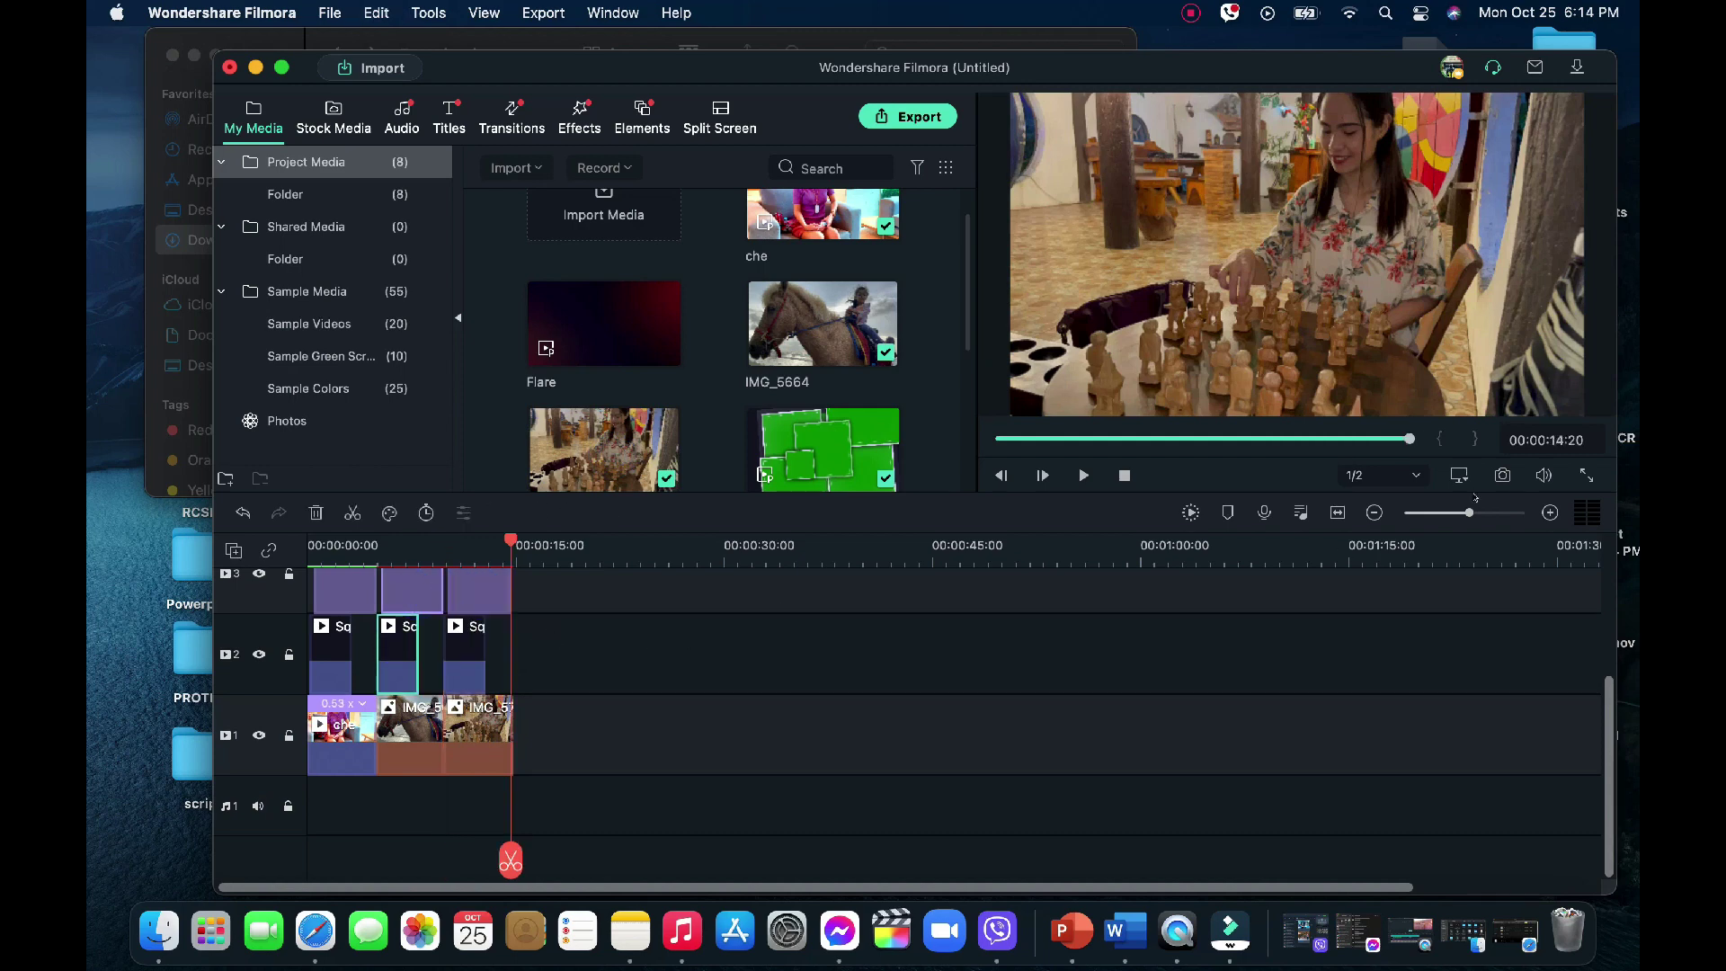
Preview the third title over the chess clip, then select IMG_5778
{"action": "left_click", "coordinate": [1478, 512]}
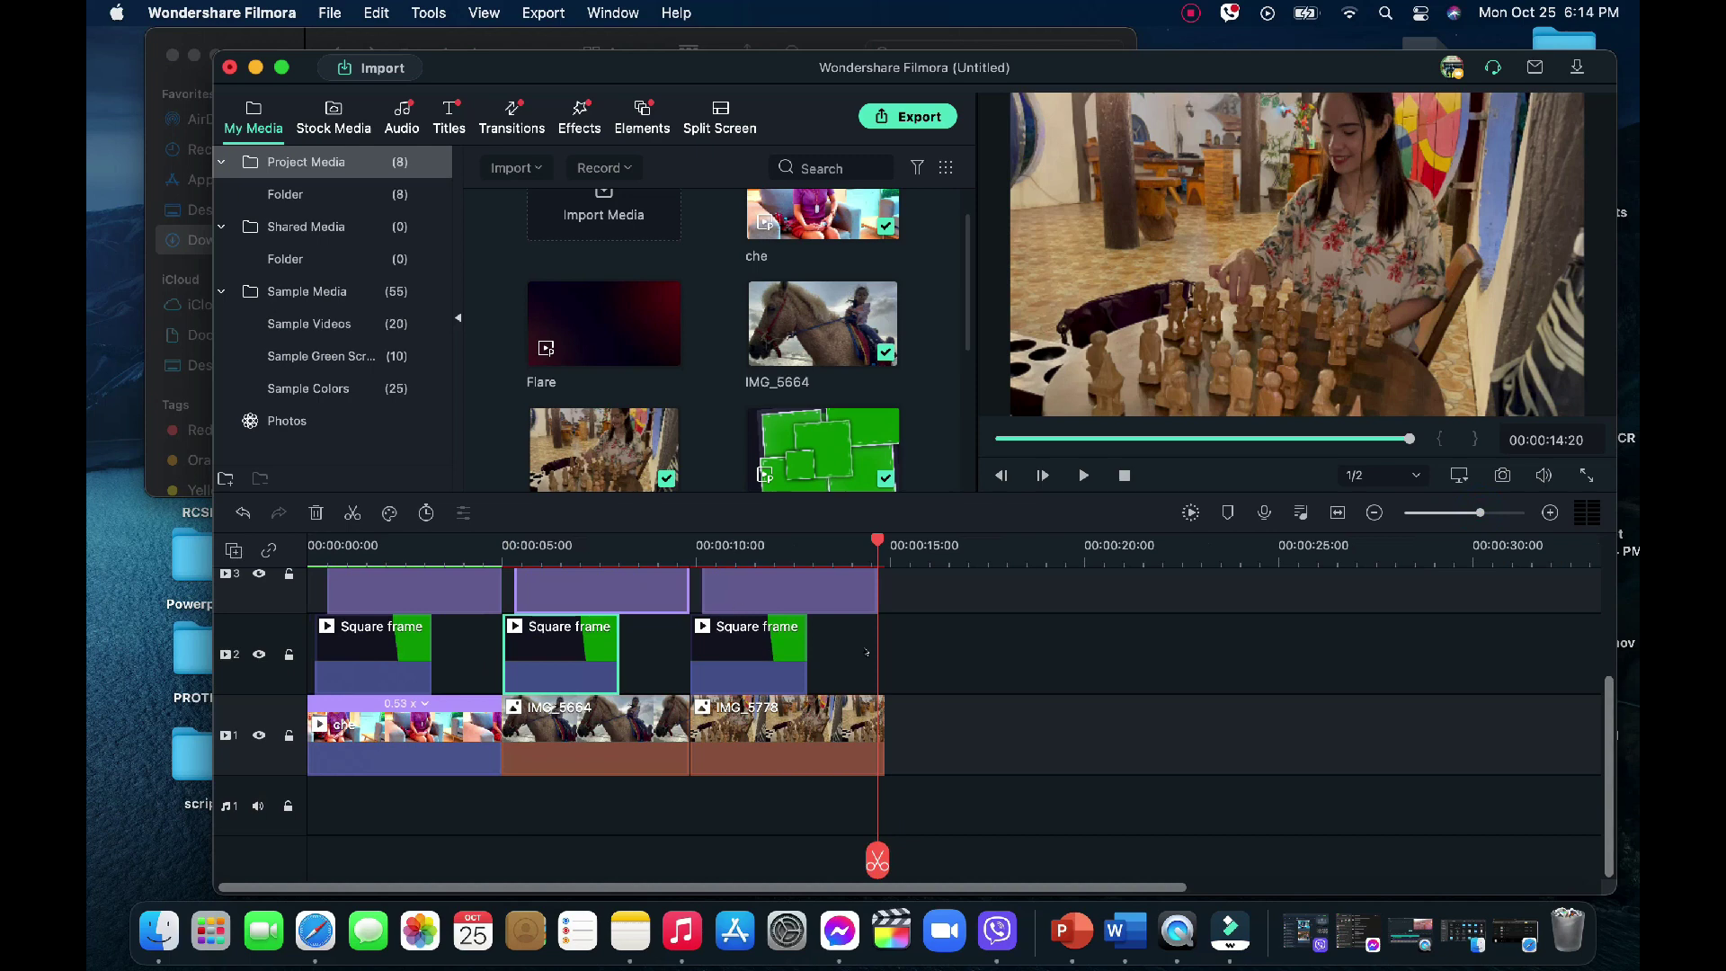
{"action": "left_click", "coordinate": [814, 586]}
{"action": "left_click_drag", "start_coordinate": [878, 542], "coordinate": [783, 544]}
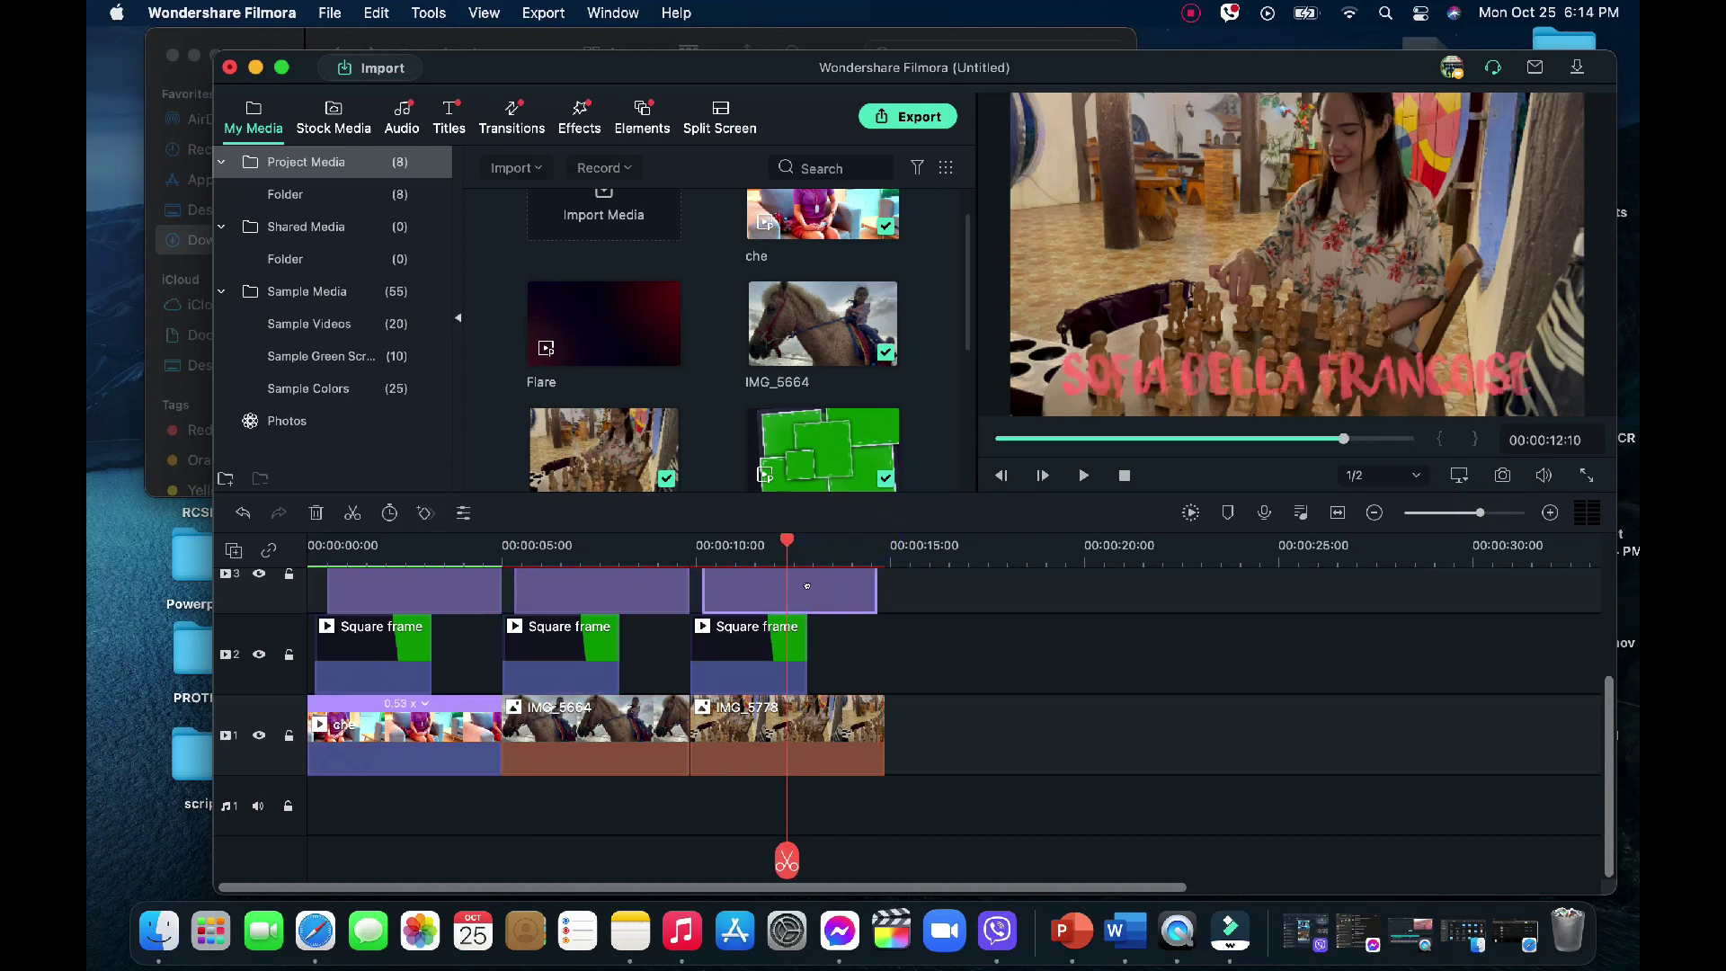
{"action": "left_click", "coordinate": [814, 712]}
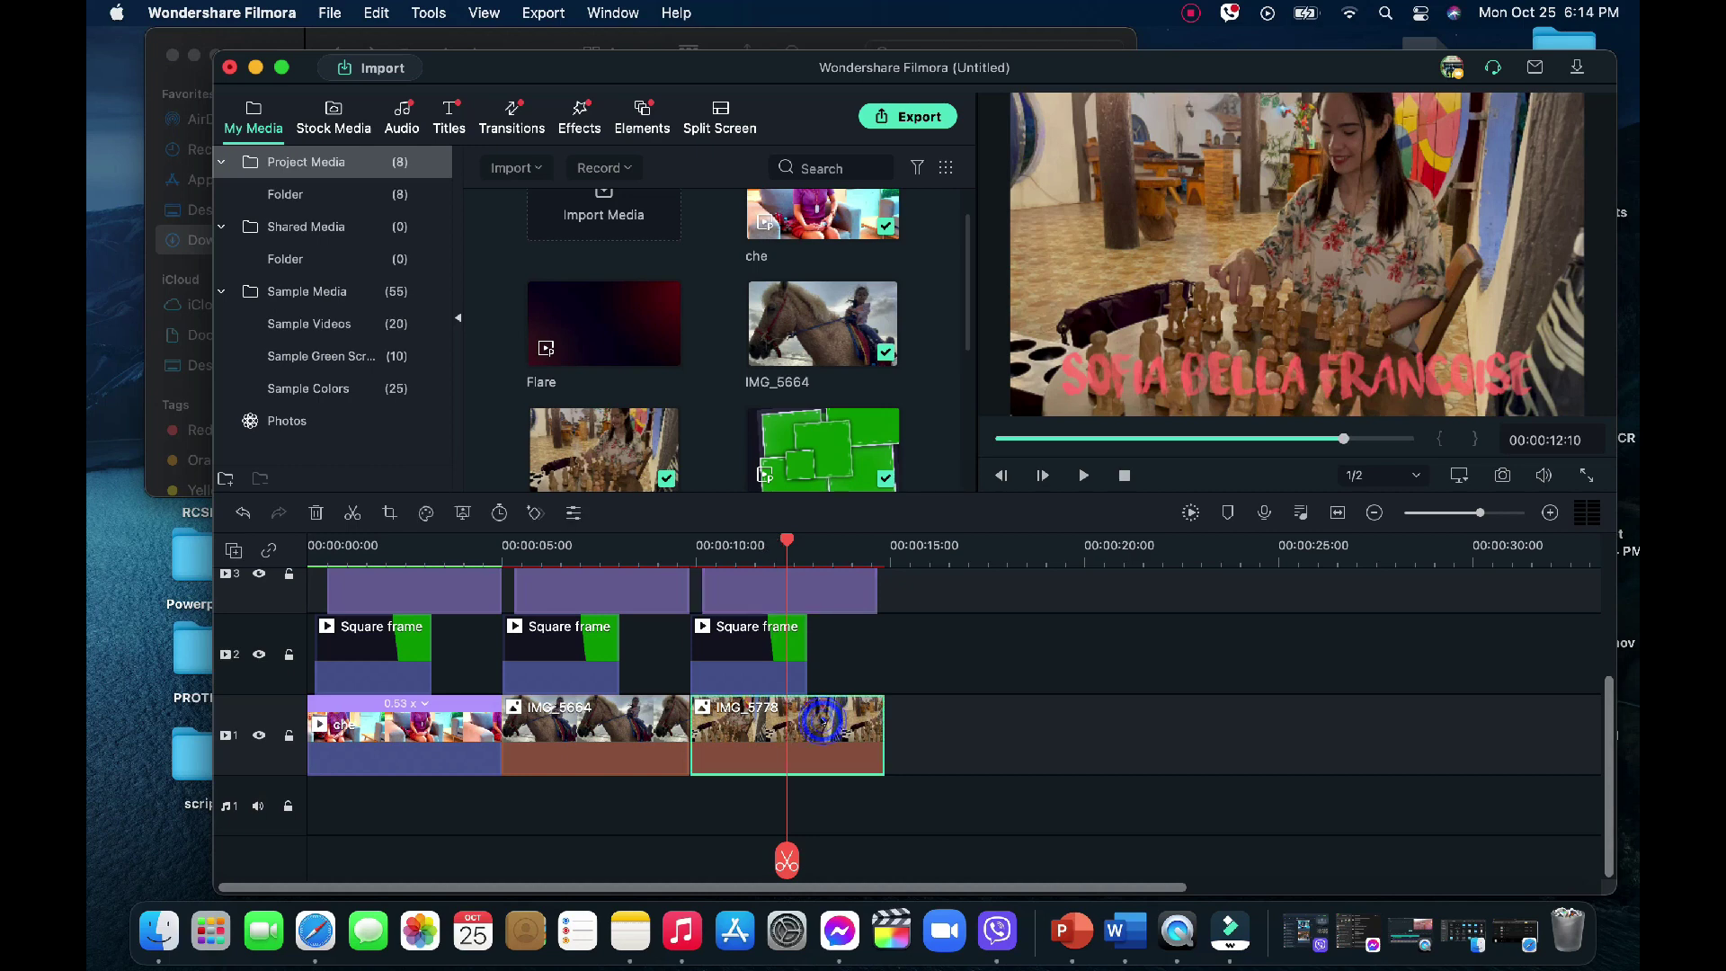
Crop the IMG_5778 chess clip to a smaller 3276 x 1643 region
{"action": "right_click", "coordinate": [825, 724]}
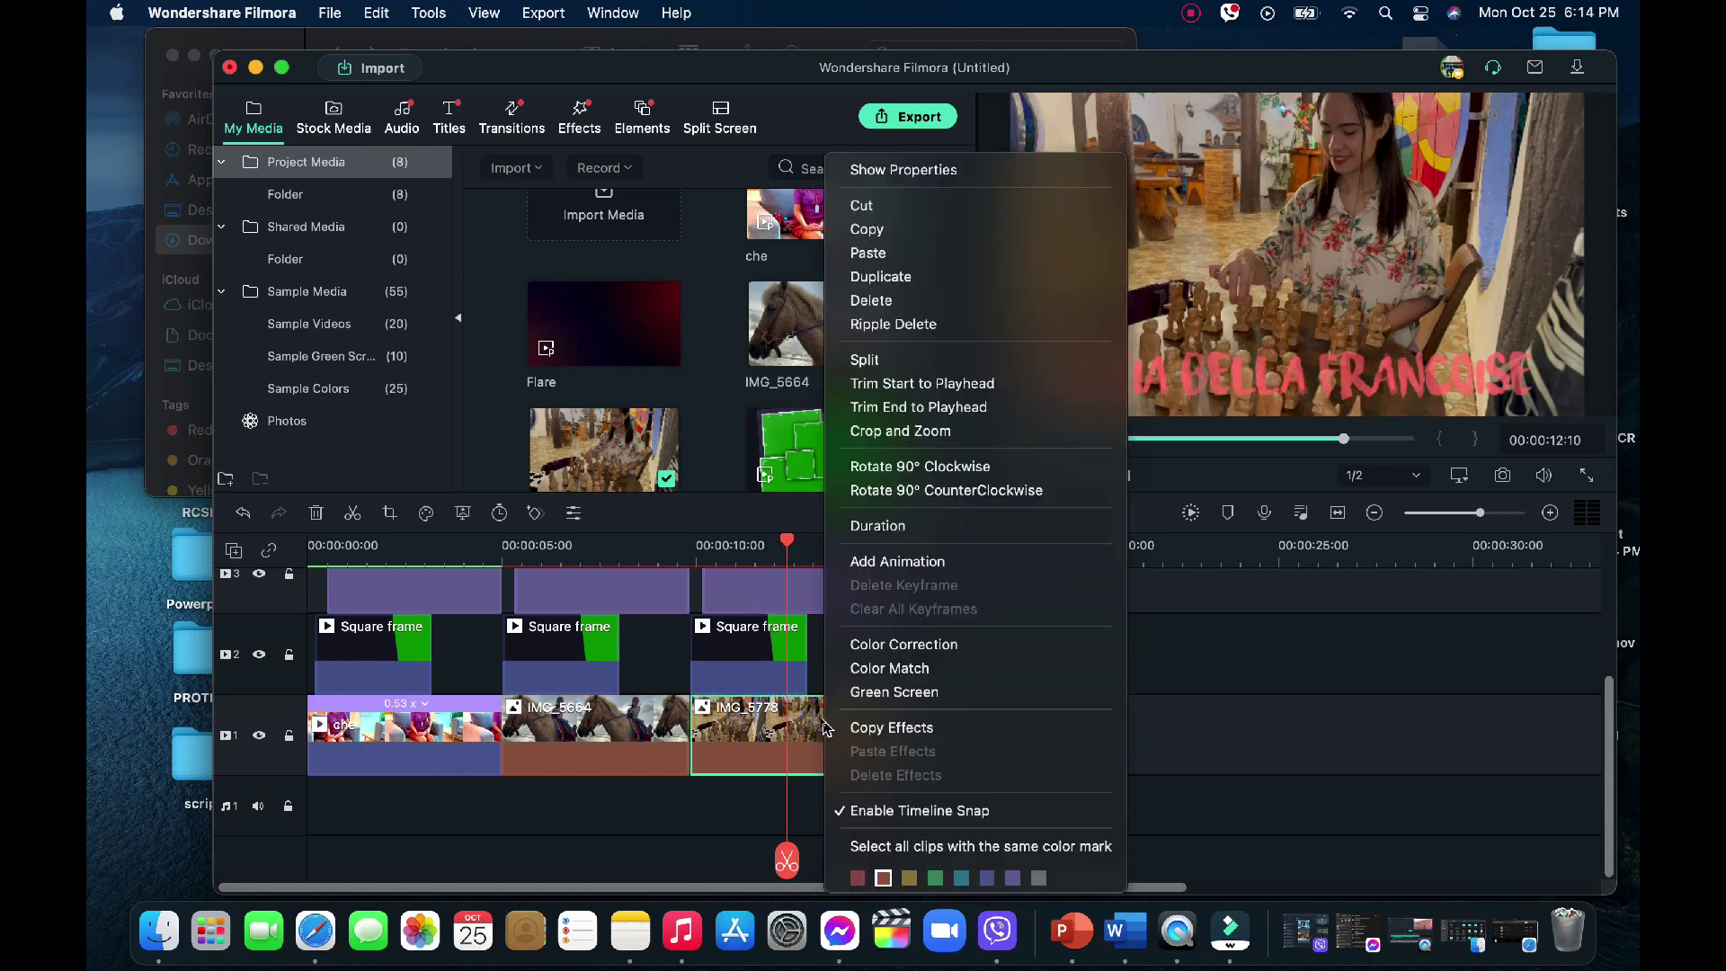
{"action": "left_click", "coordinate": [904, 433]}
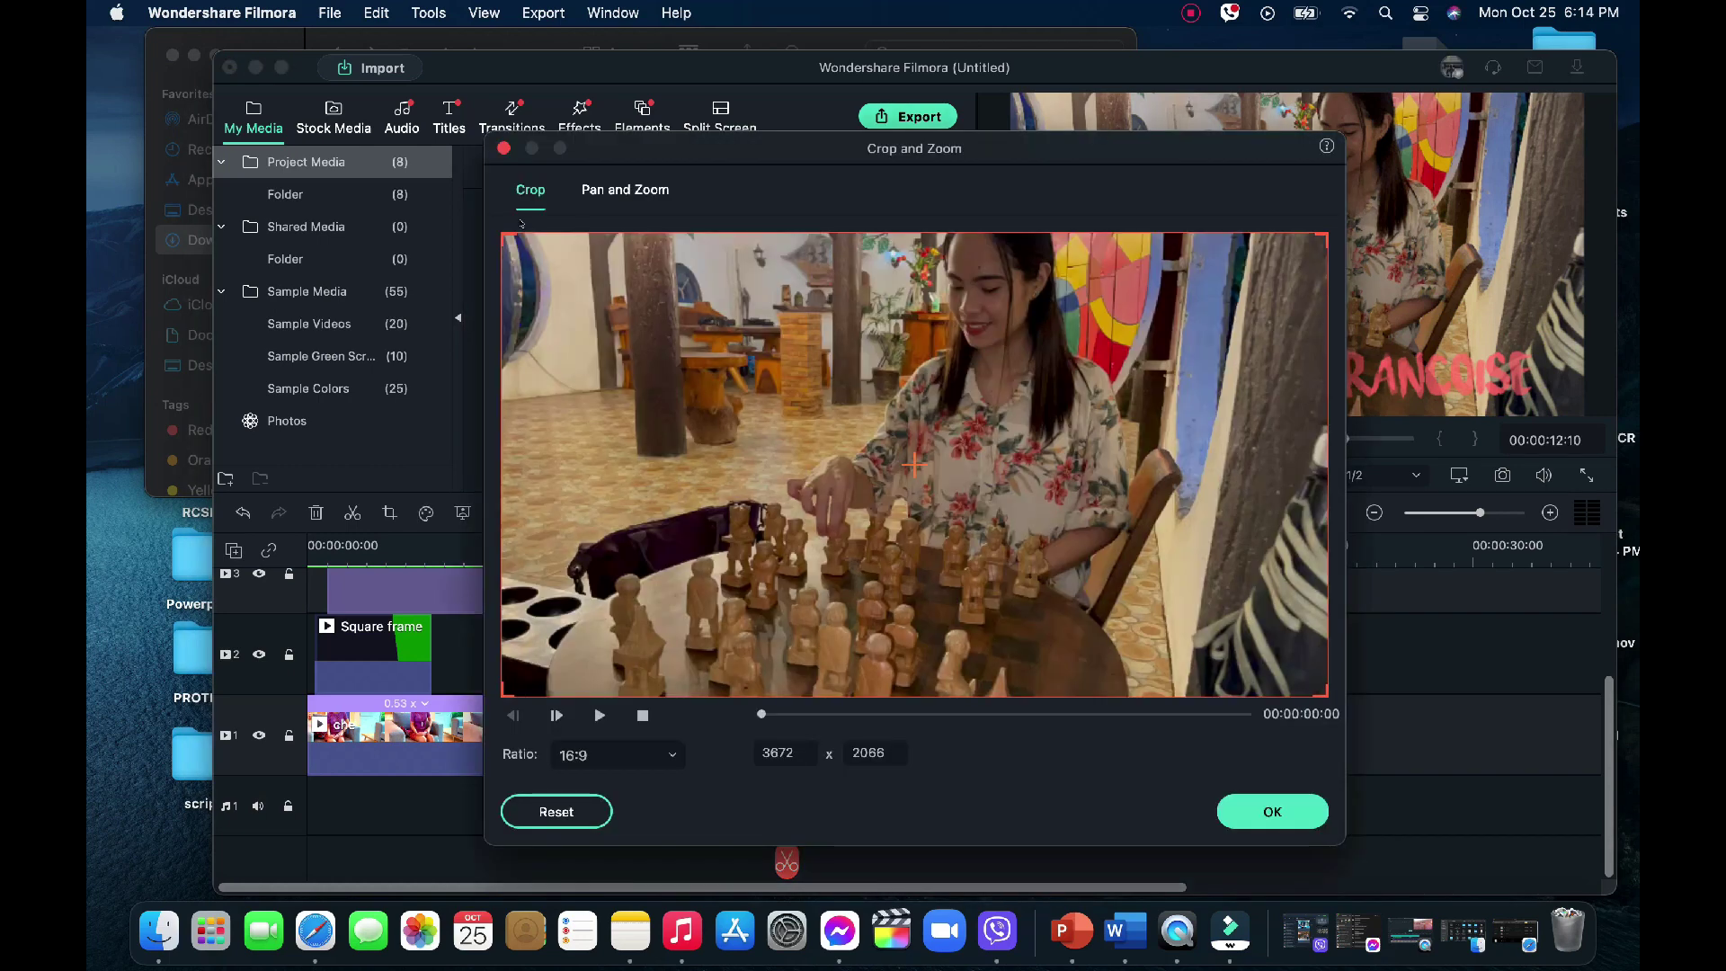
{"action": "left_click_drag", "start_coordinate": [501, 226], "coordinate": [569, 267]}
{"action": "left_click_drag", "start_coordinate": [734, 406], "coordinate": [677, 371]}
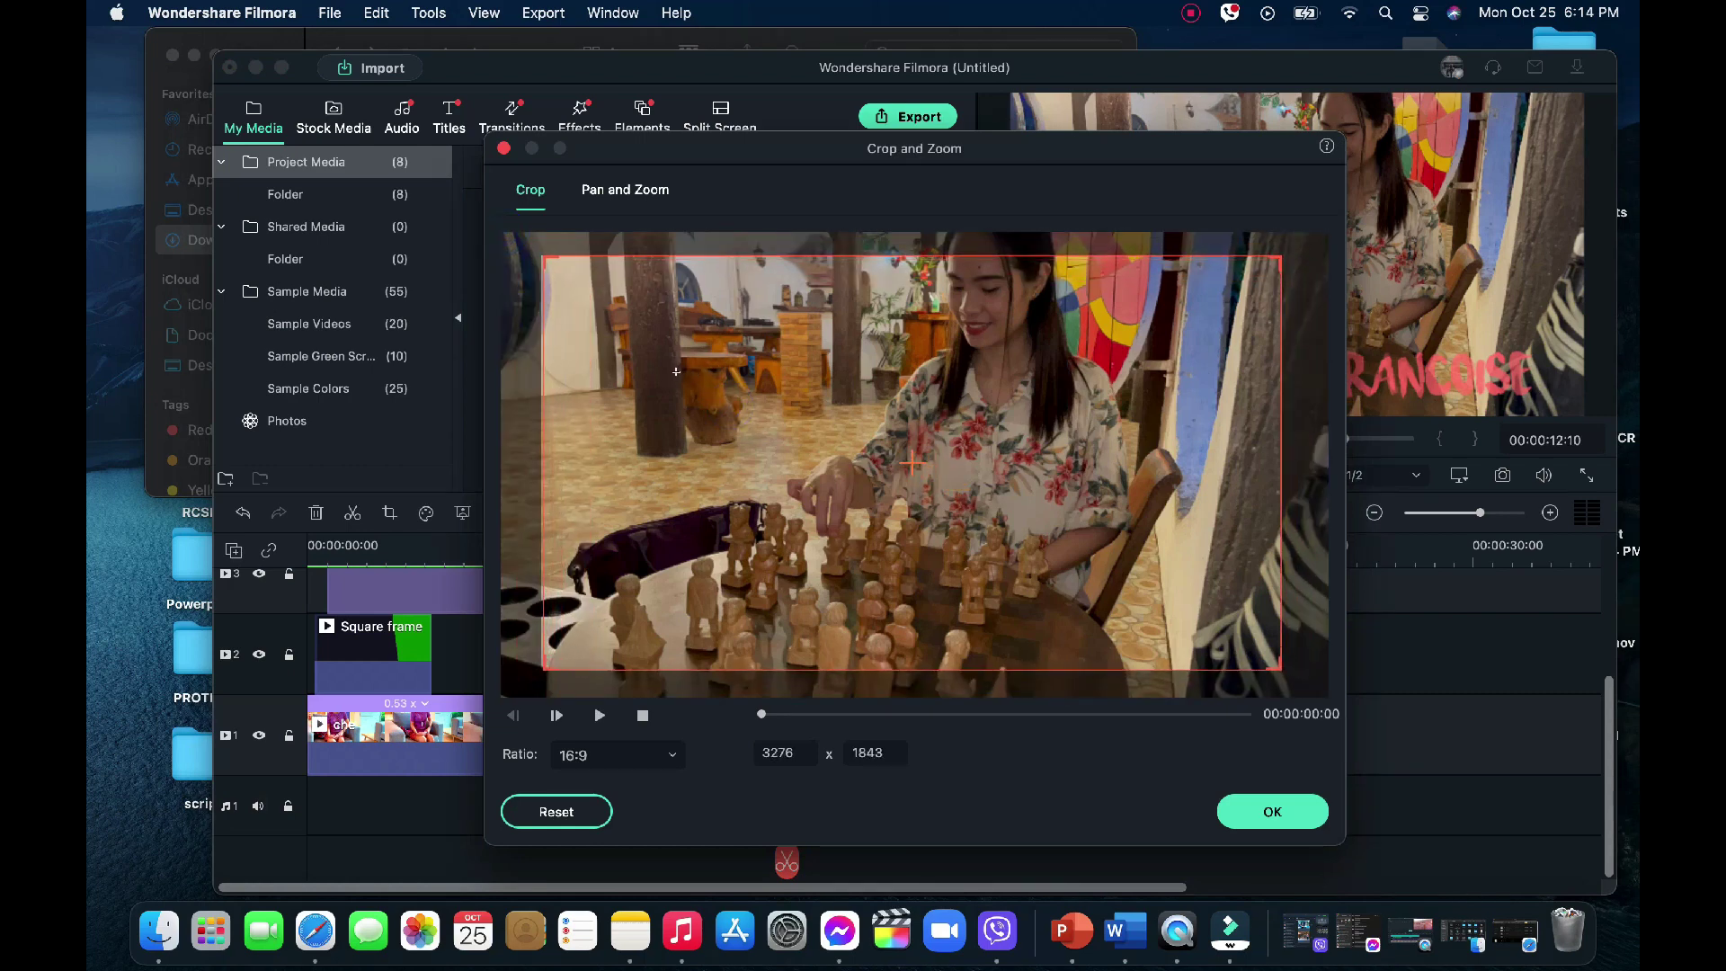
Add a 16:9 pan-and-zoom widening to the full frame, then preview from about 10:10
{"action": "left_click", "coordinate": [617, 199]}
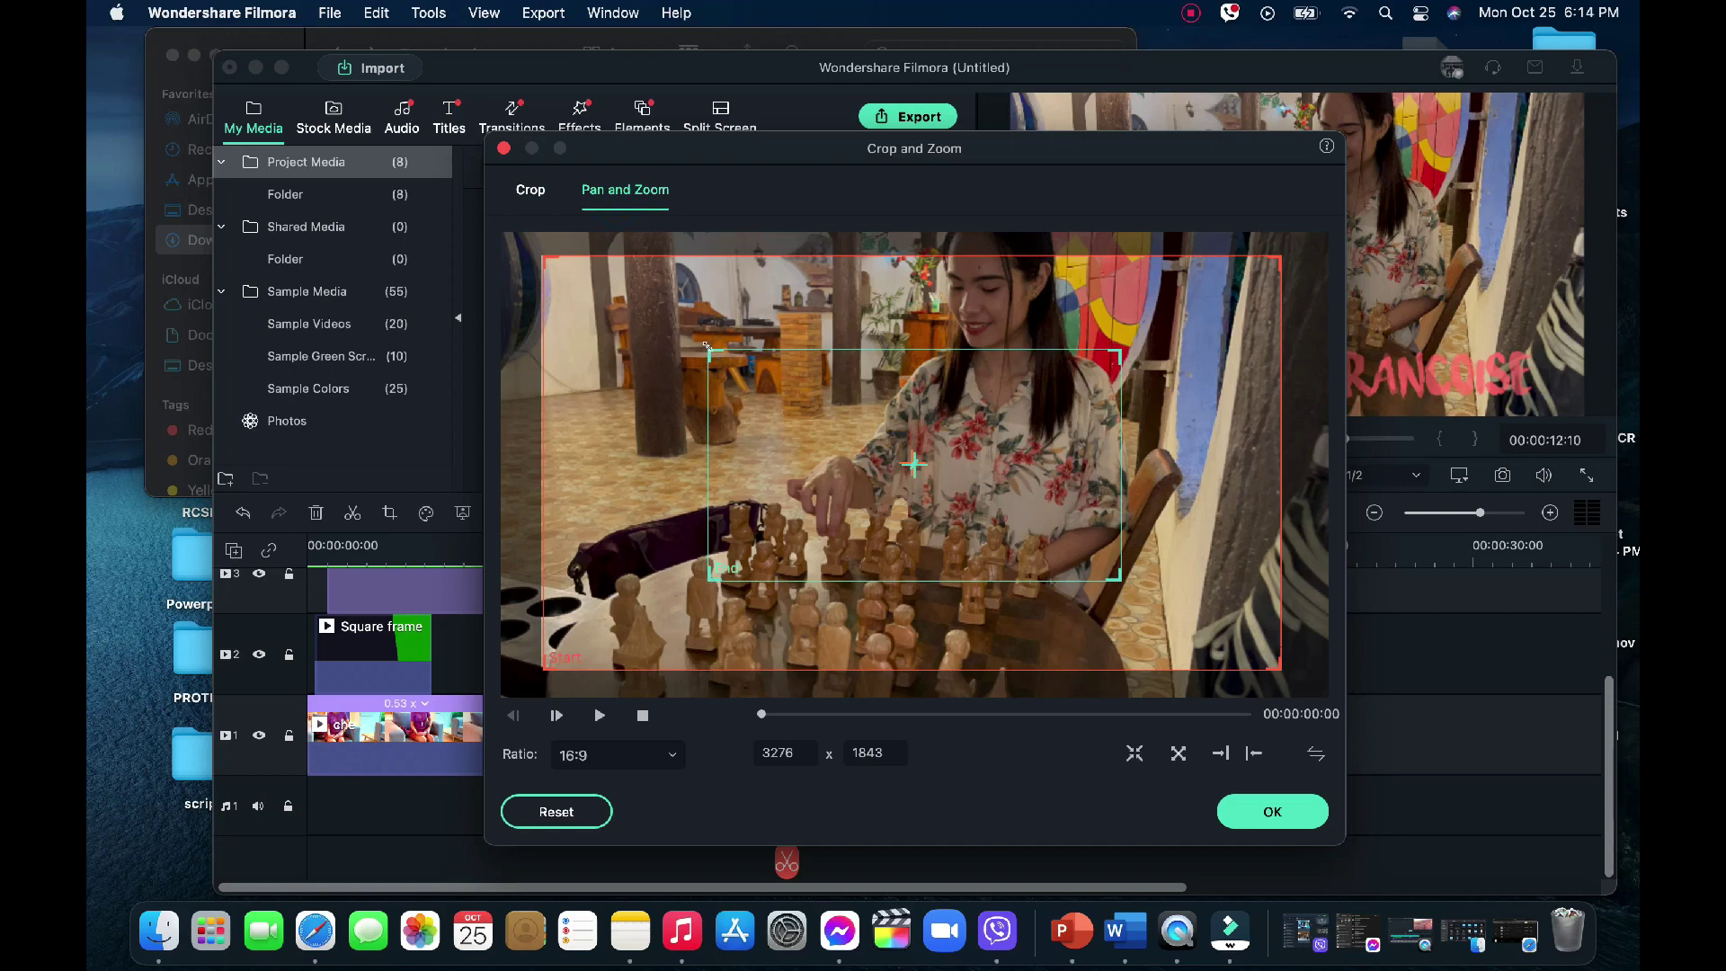
{"action": "left_click_drag", "start_coordinate": [708, 350], "coordinate": [501, 232]}
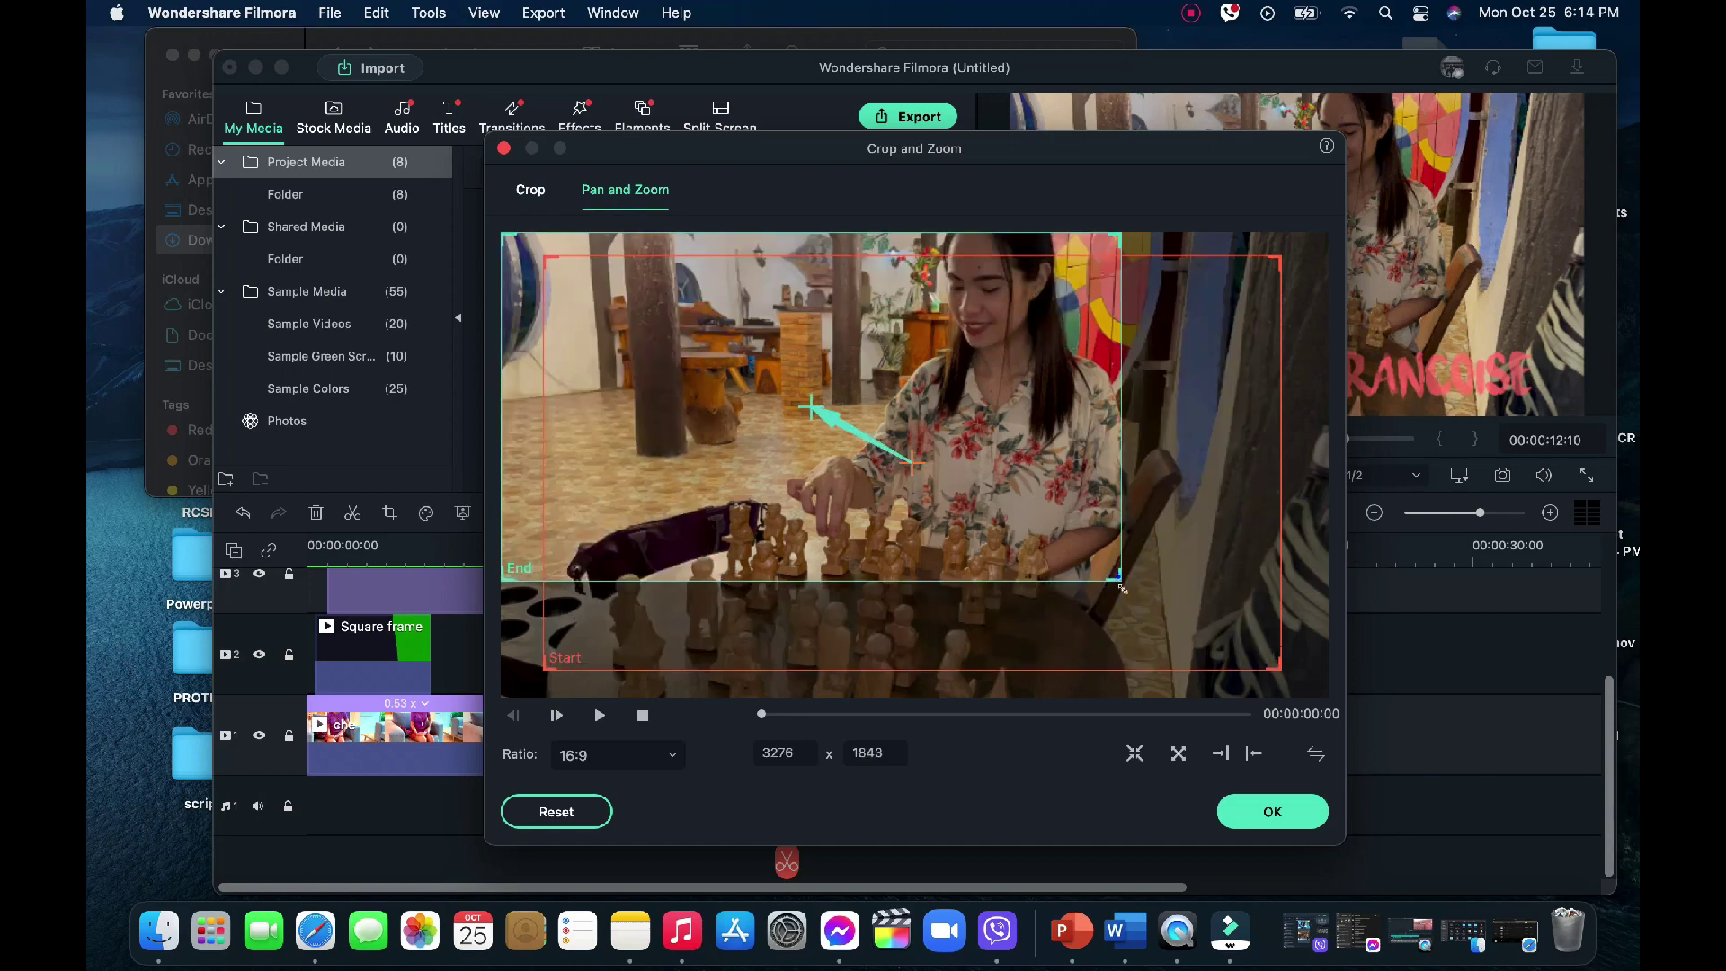
{"action": "left_click", "coordinate": [1271, 811]}
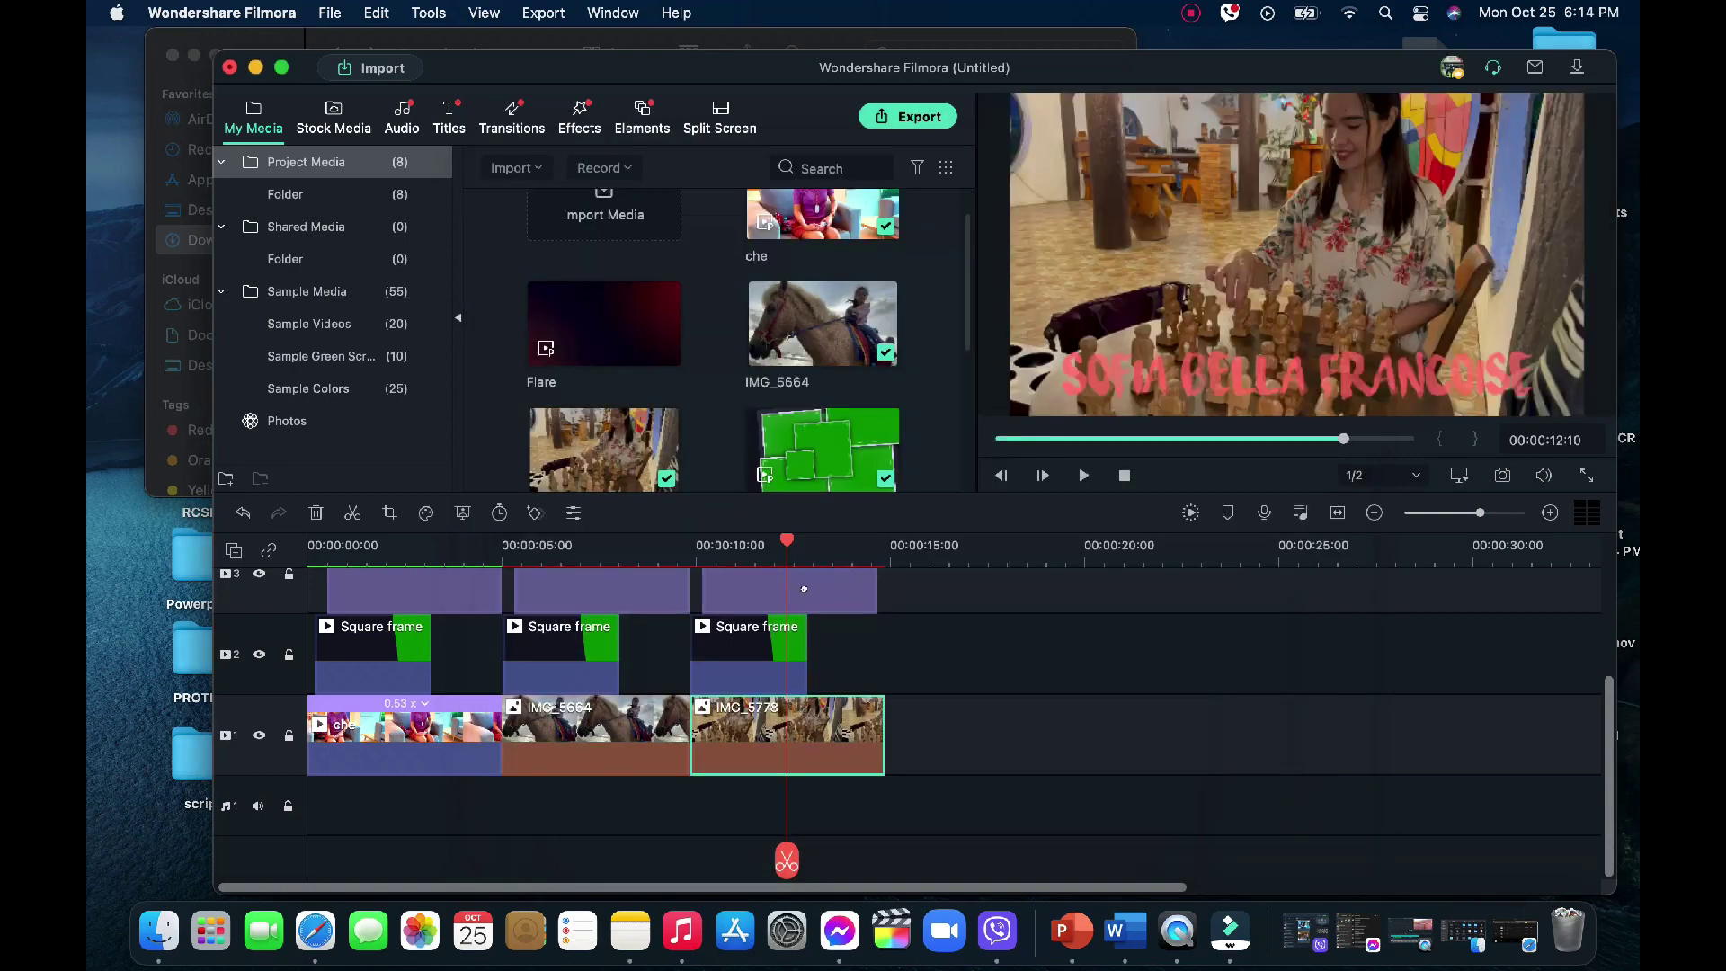
{"action": "left_click_drag", "start_coordinate": [783, 536], "coordinate": [706, 548]}
{"action": "key", "text": "space"}
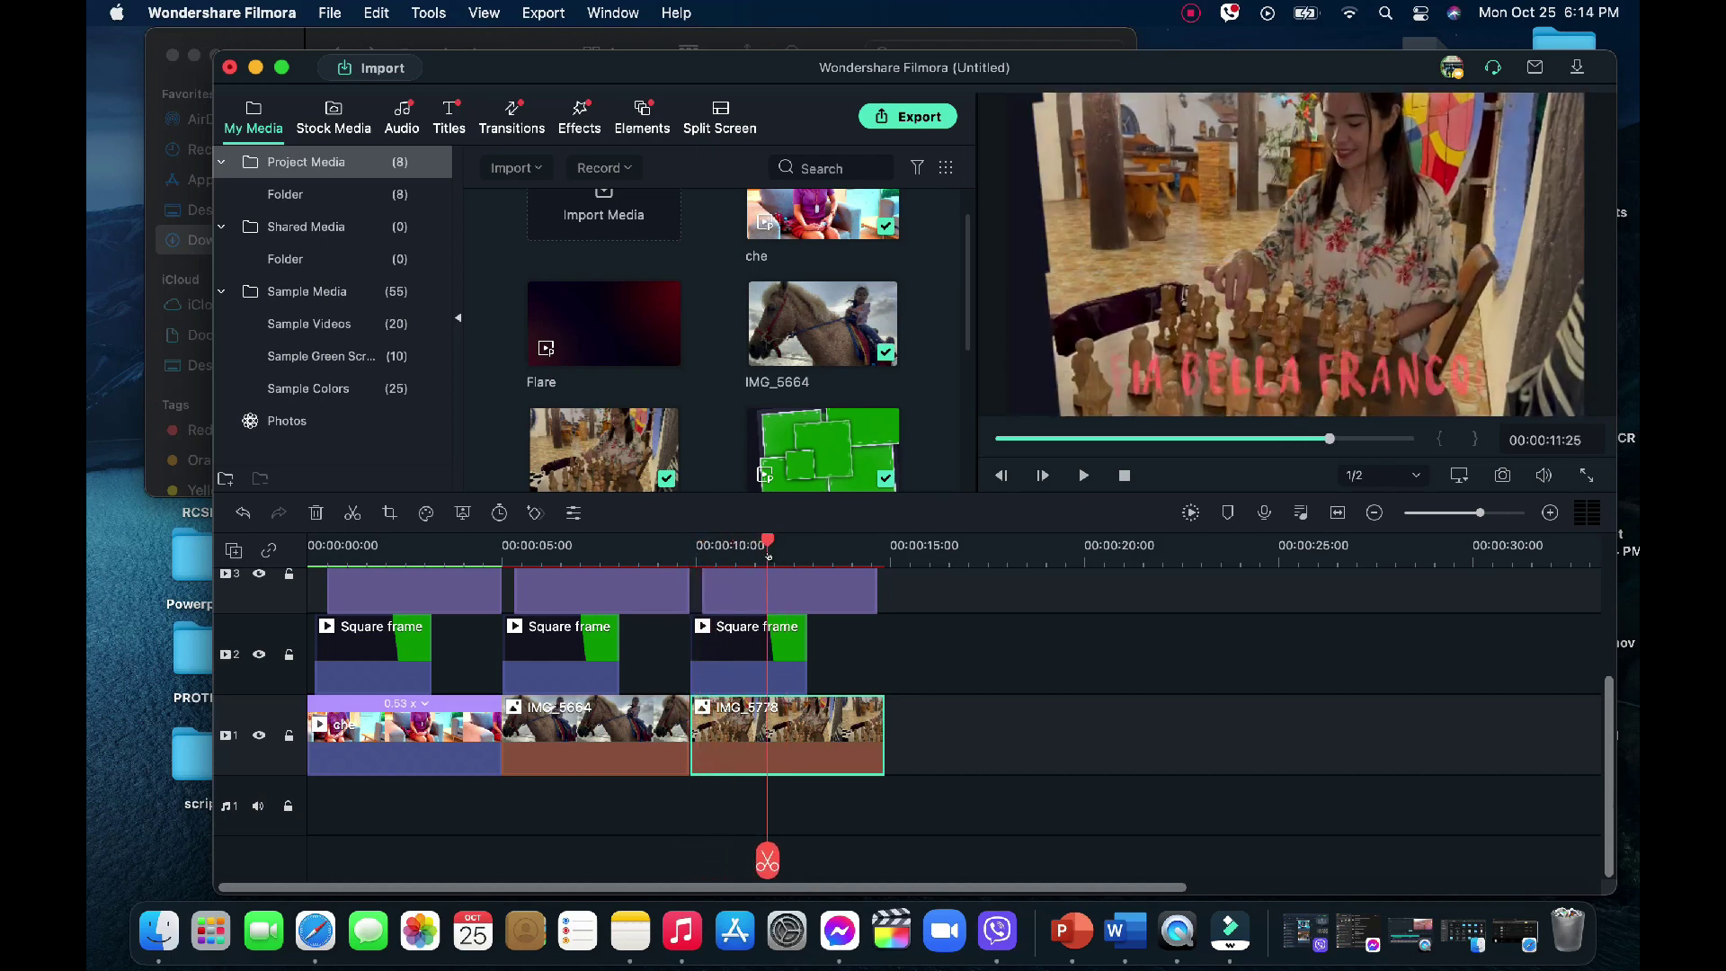
Retype the last title to read 'thank you for watching guys'
{"action": "double_click", "coordinate": [759, 573]}
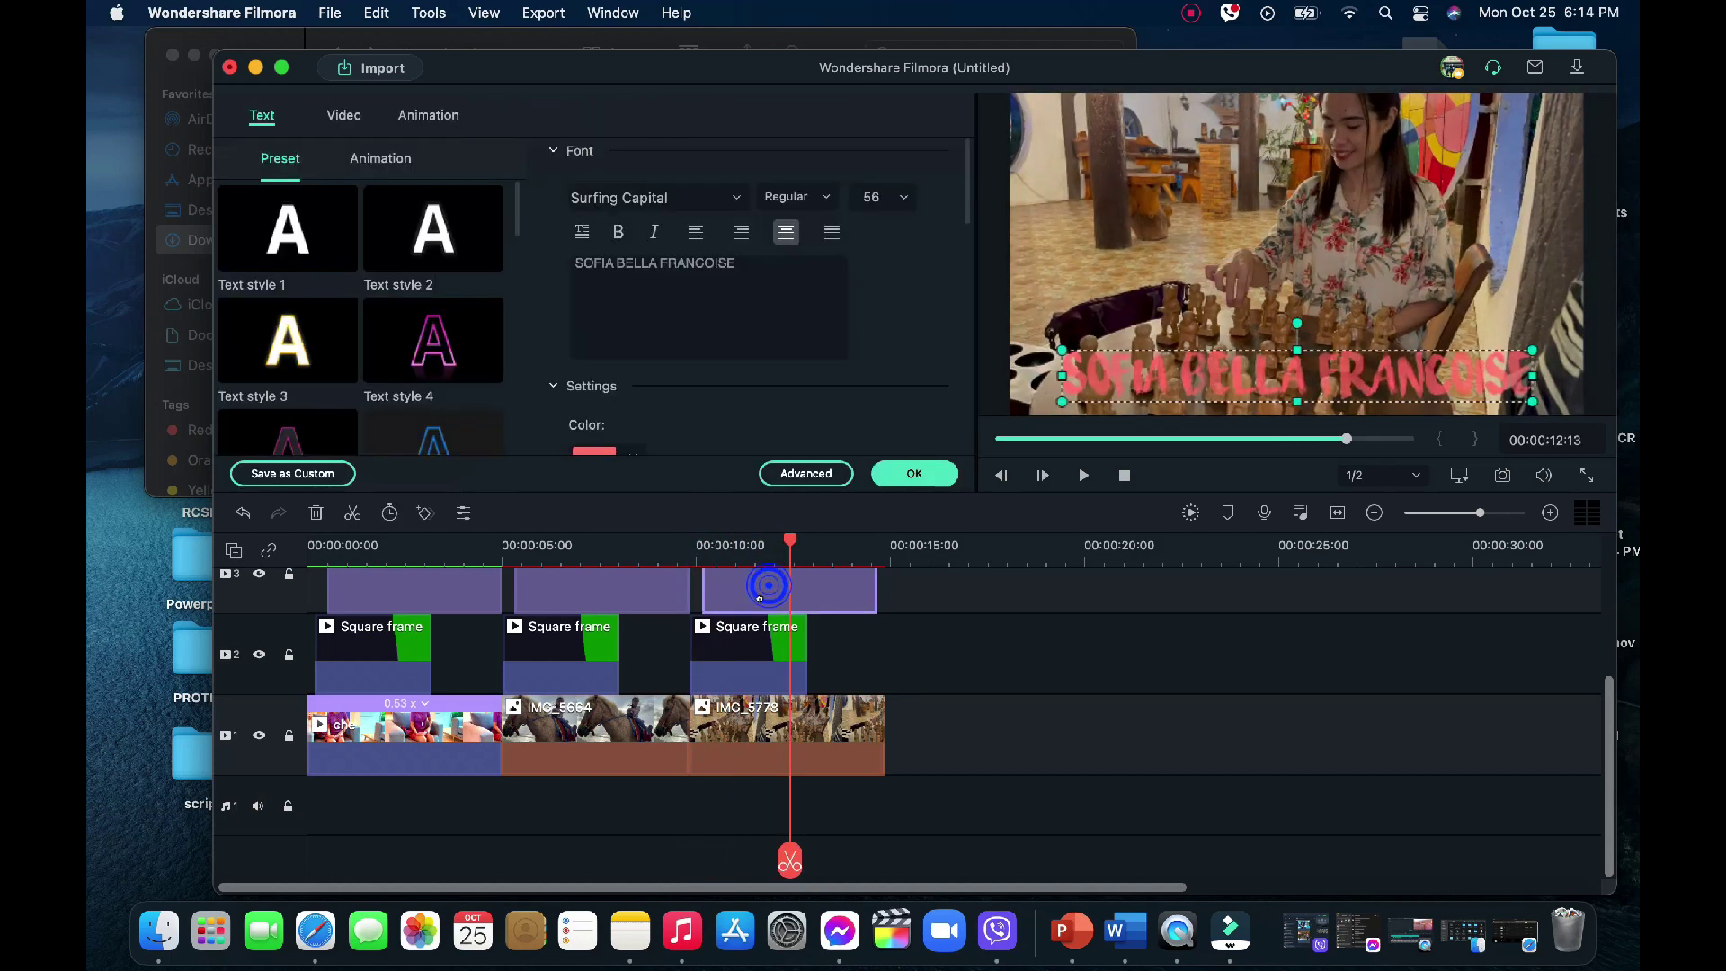
{"action": "triple_click", "coordinate": [763, 270]}
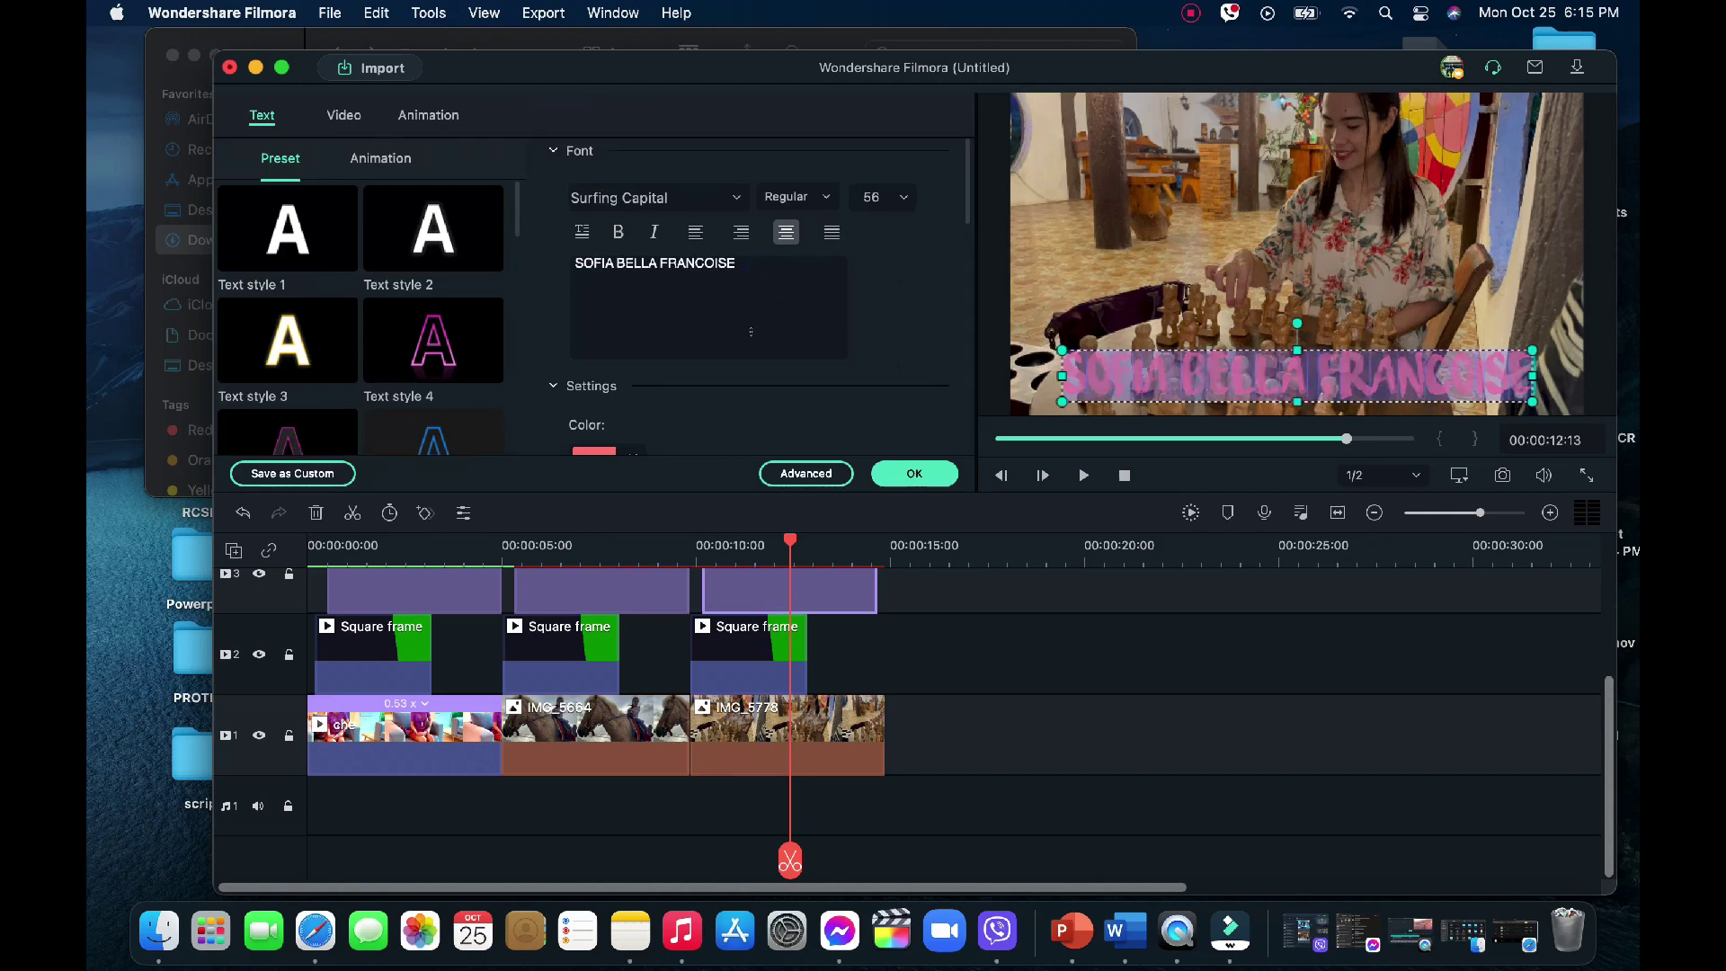
{"action": "type", "text": "T"}
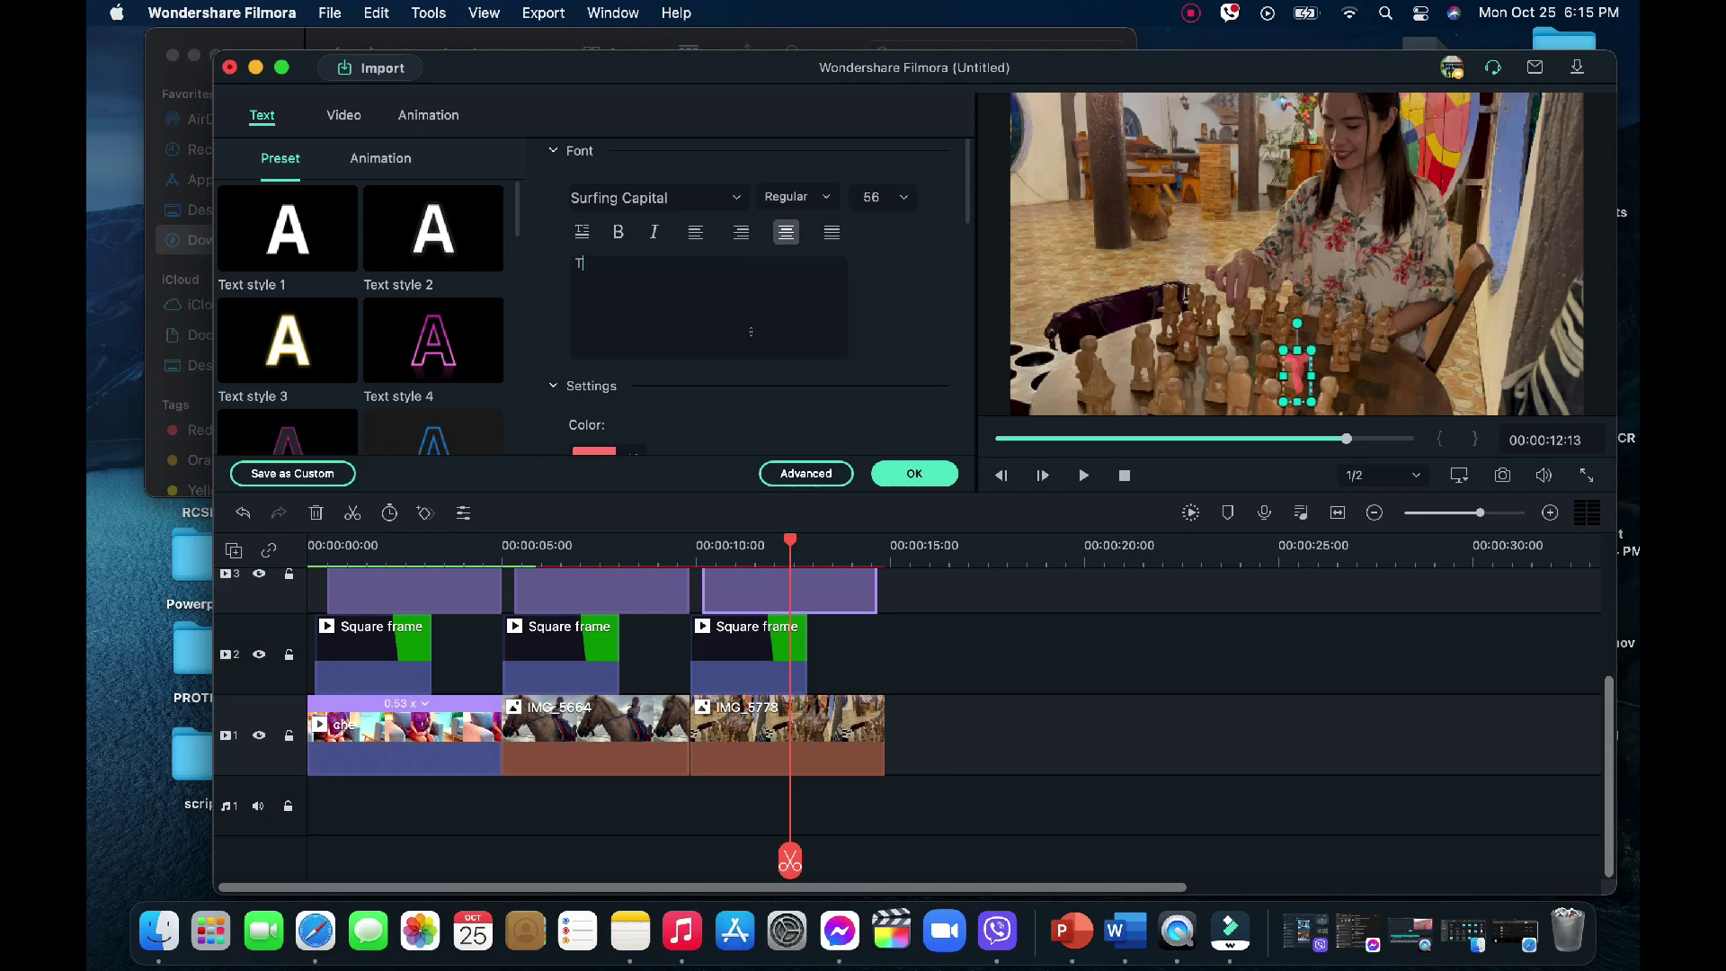
{"action": "key", "text": "BackSpace"}
{"action": "type", "text": "thank"}
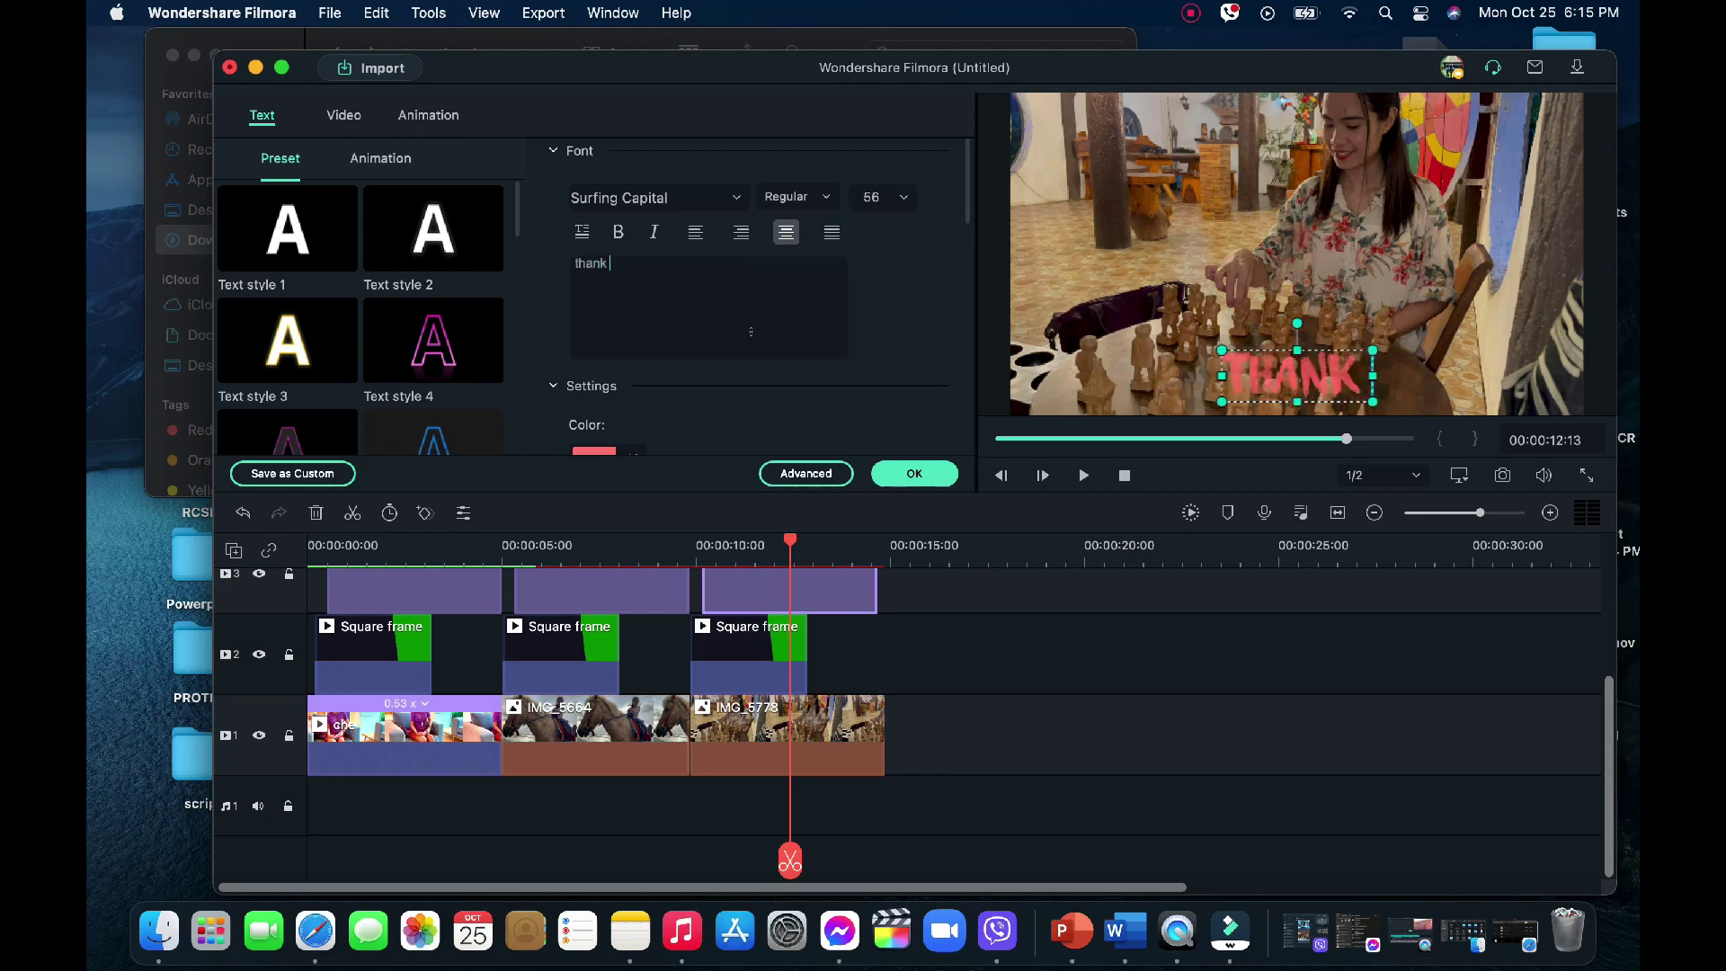
{"action": "type", "text": " you for a"}
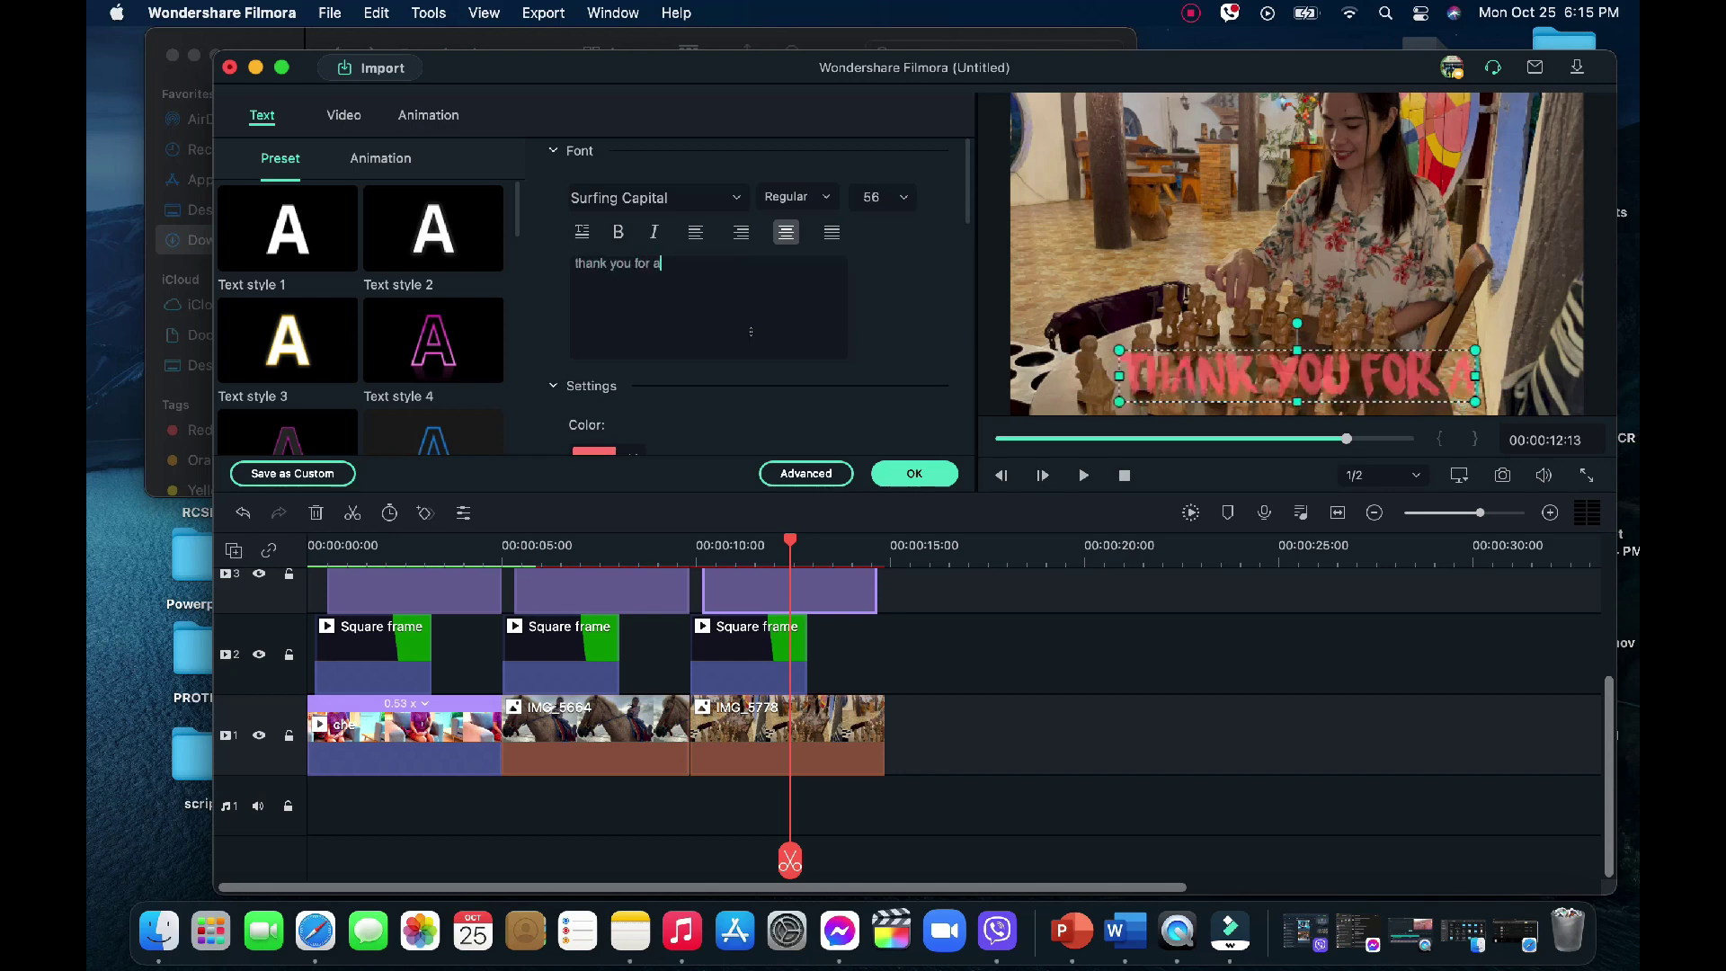
{"action": "key", "text": "BackSpace"}
{"action": "type", "text": "watching g"}
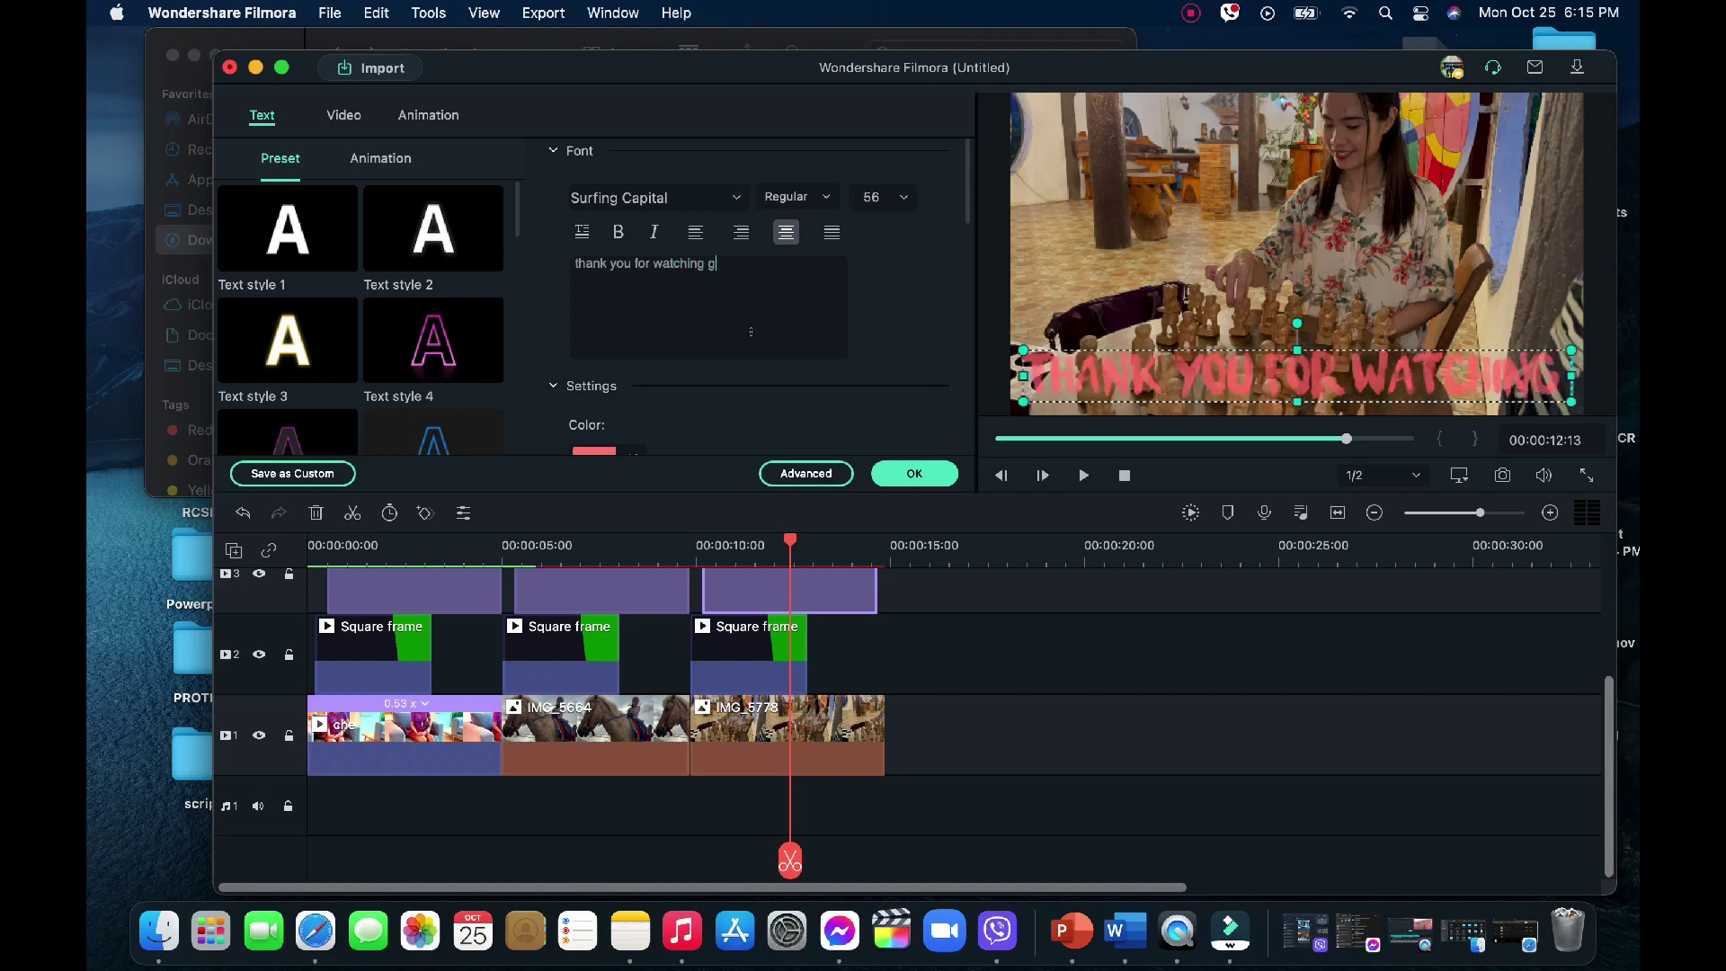
{"action": "type", "text": "uys"}
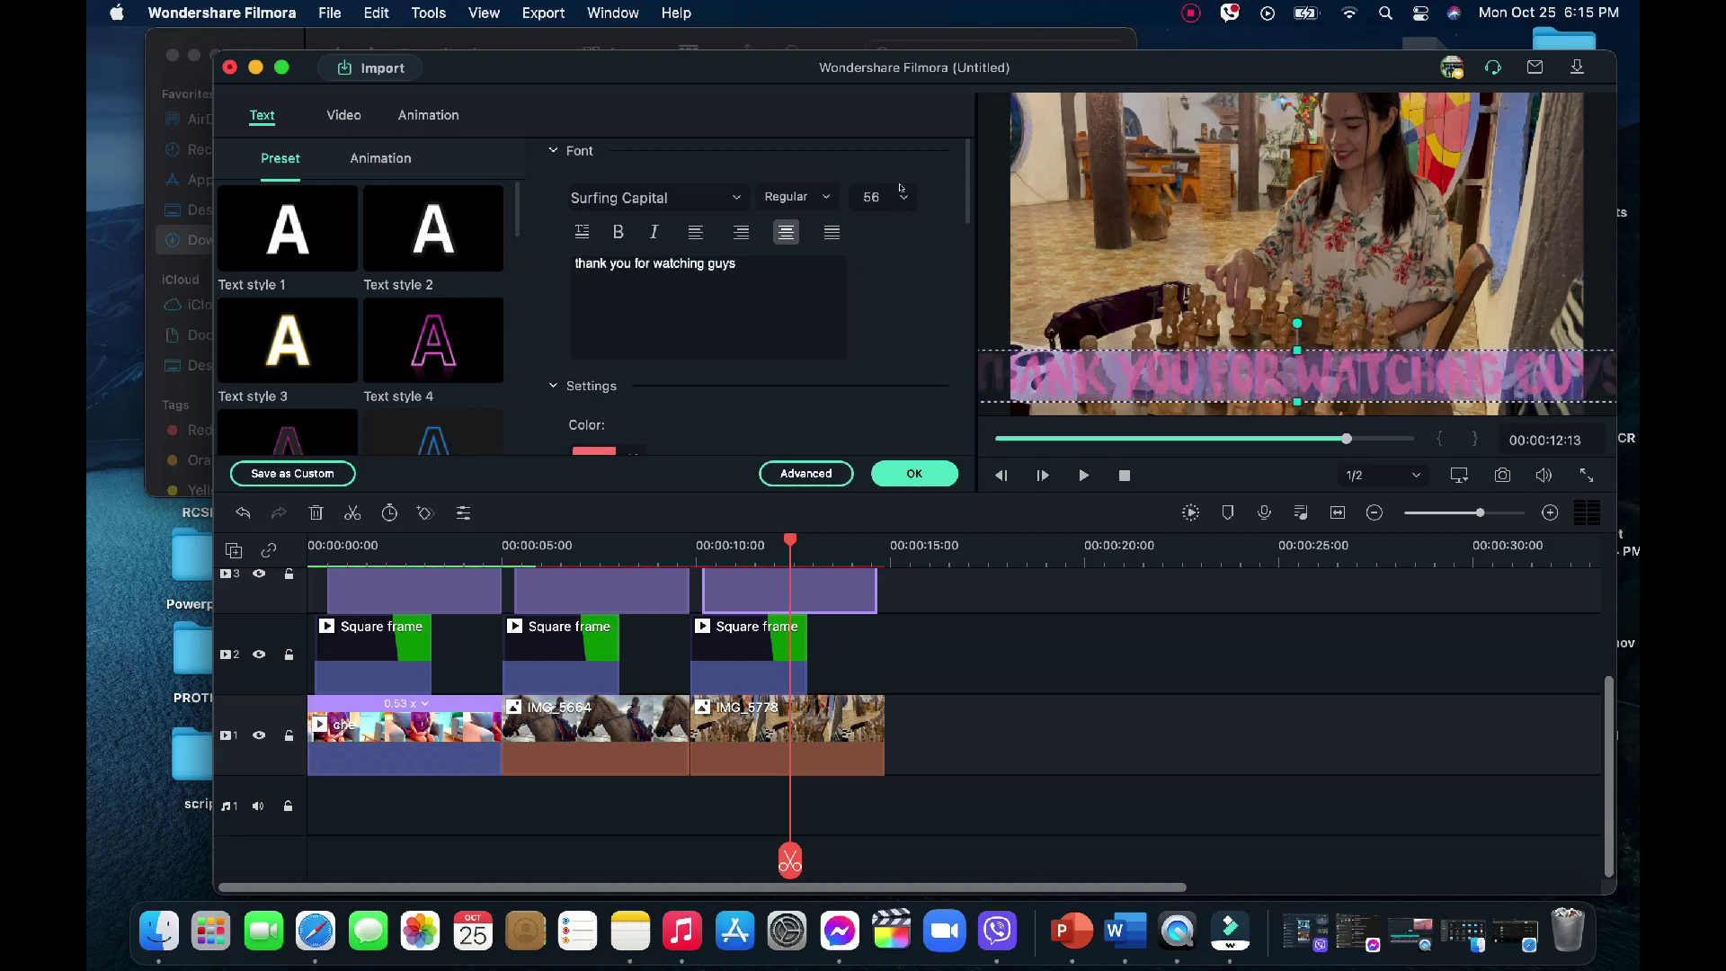
Set the title's font size to 42 and apply the changes
{"action": "left_click", "coordinate": [901, 190]}
{"action": "left_click", "coordinate": [881, 487]}
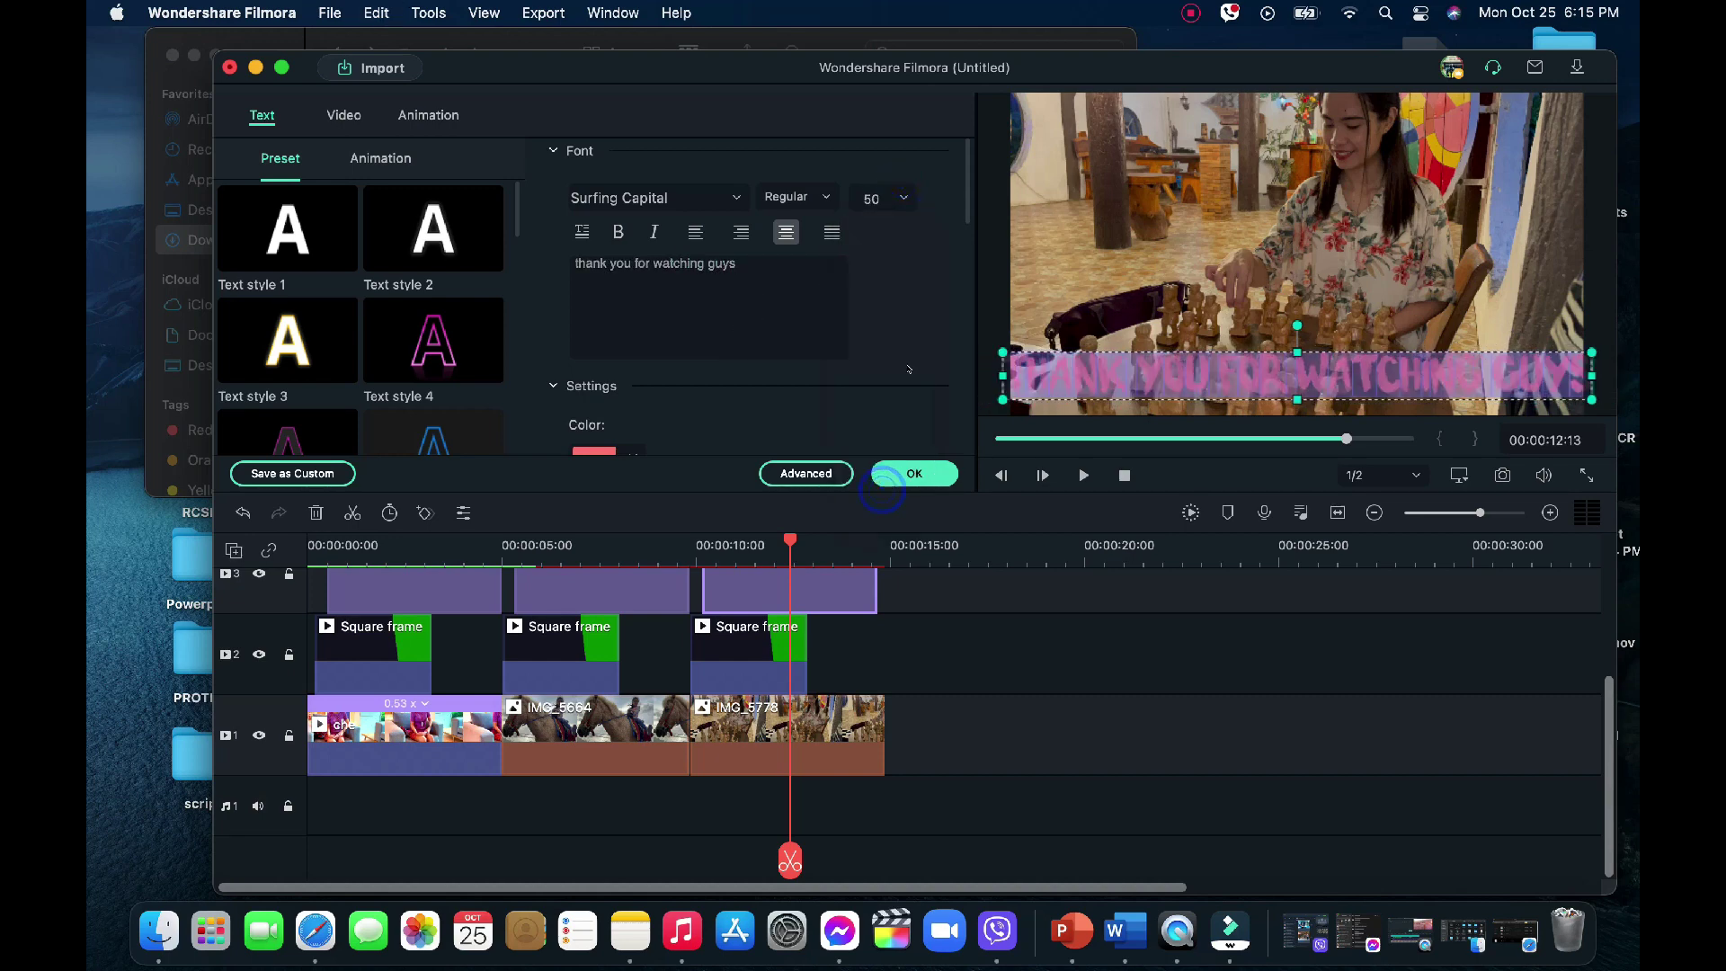
{"action": "left_click", "coordinate": [904, 199]}
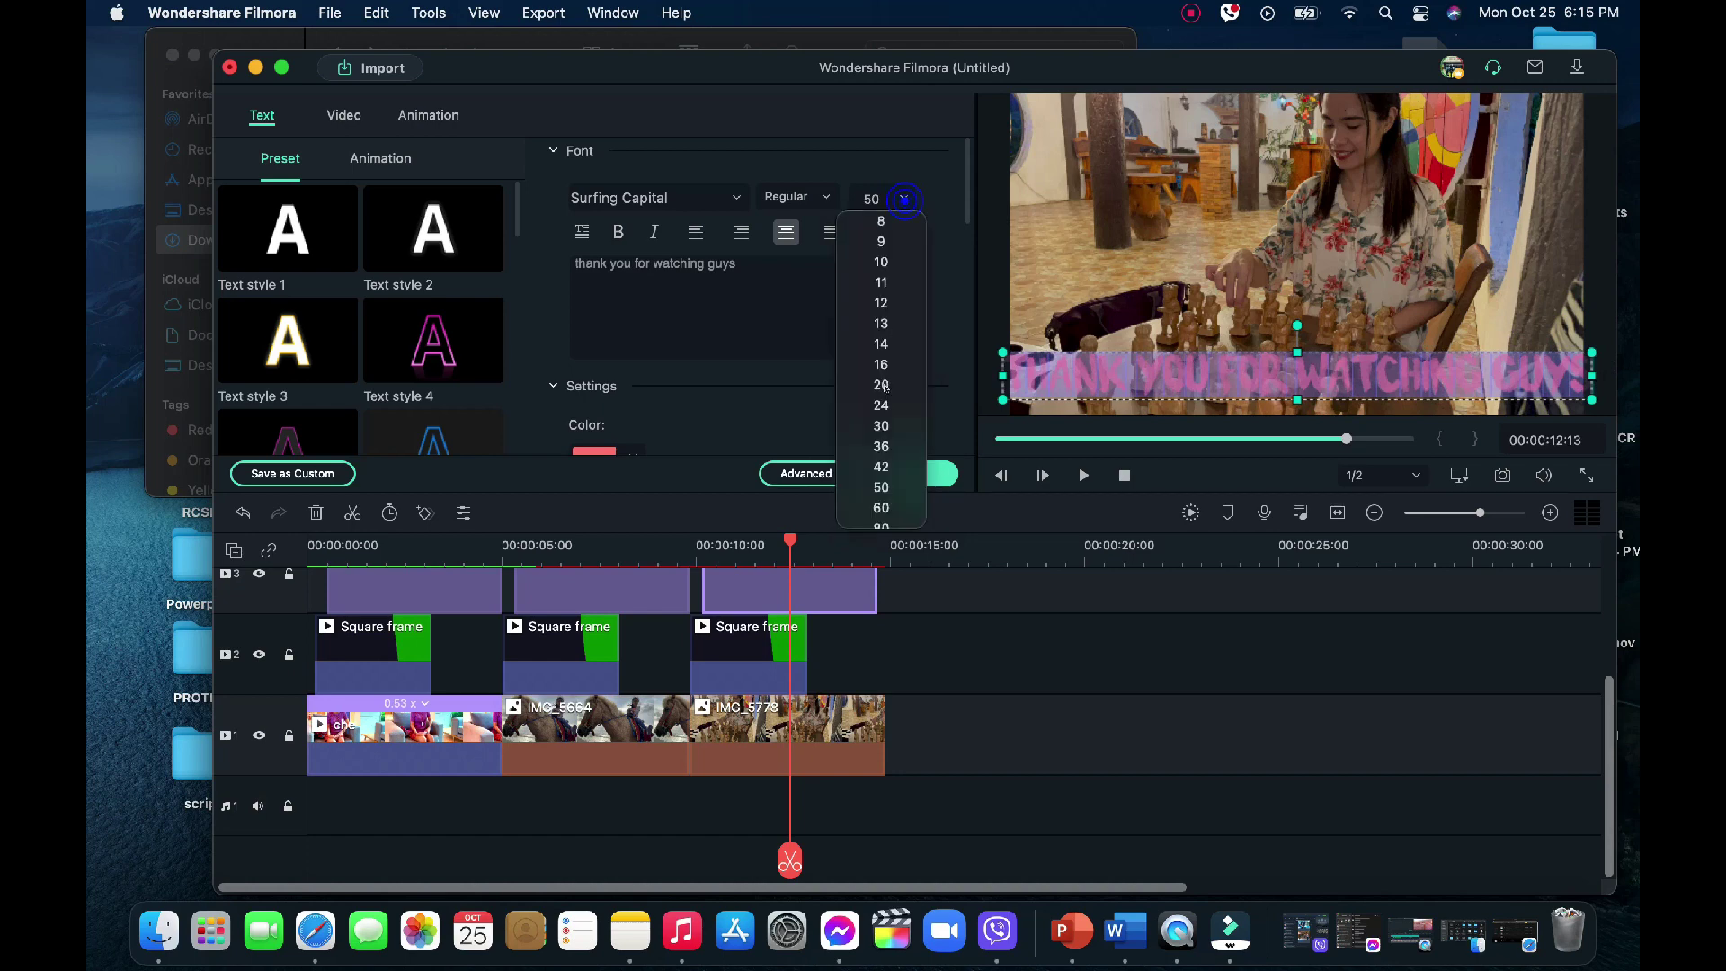
{"action": "left_click", "coordinate": [881, 465]}
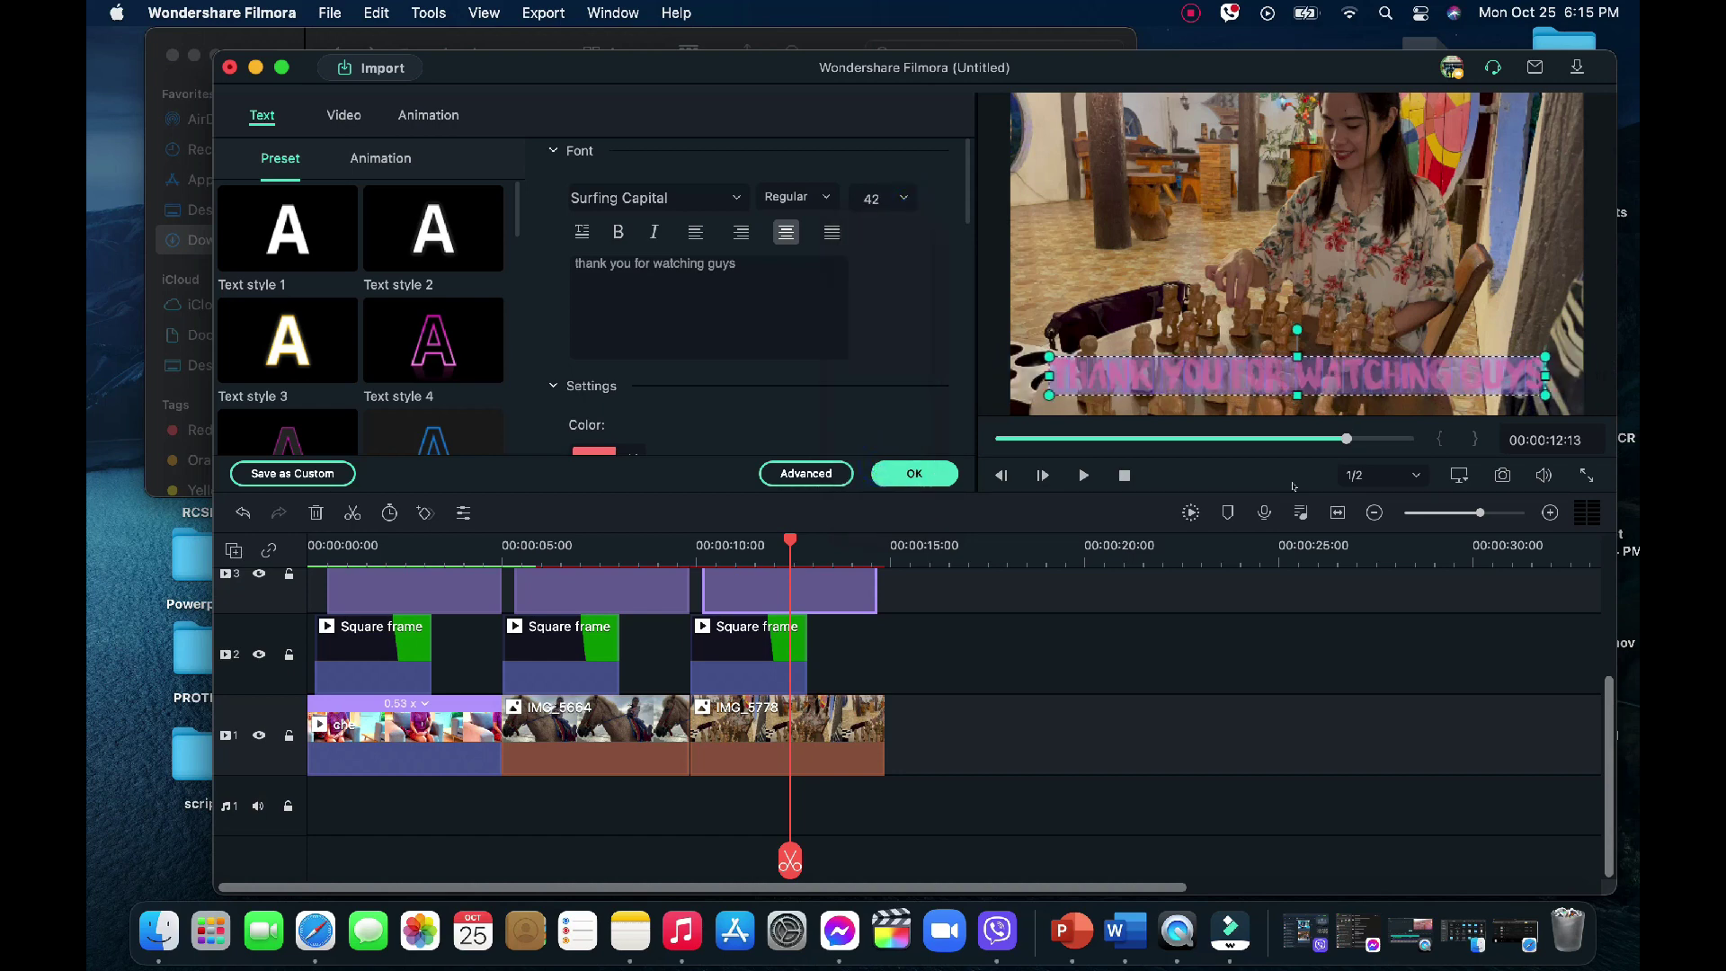
{"action": "left_click", "coordinate": [1180, 636]}
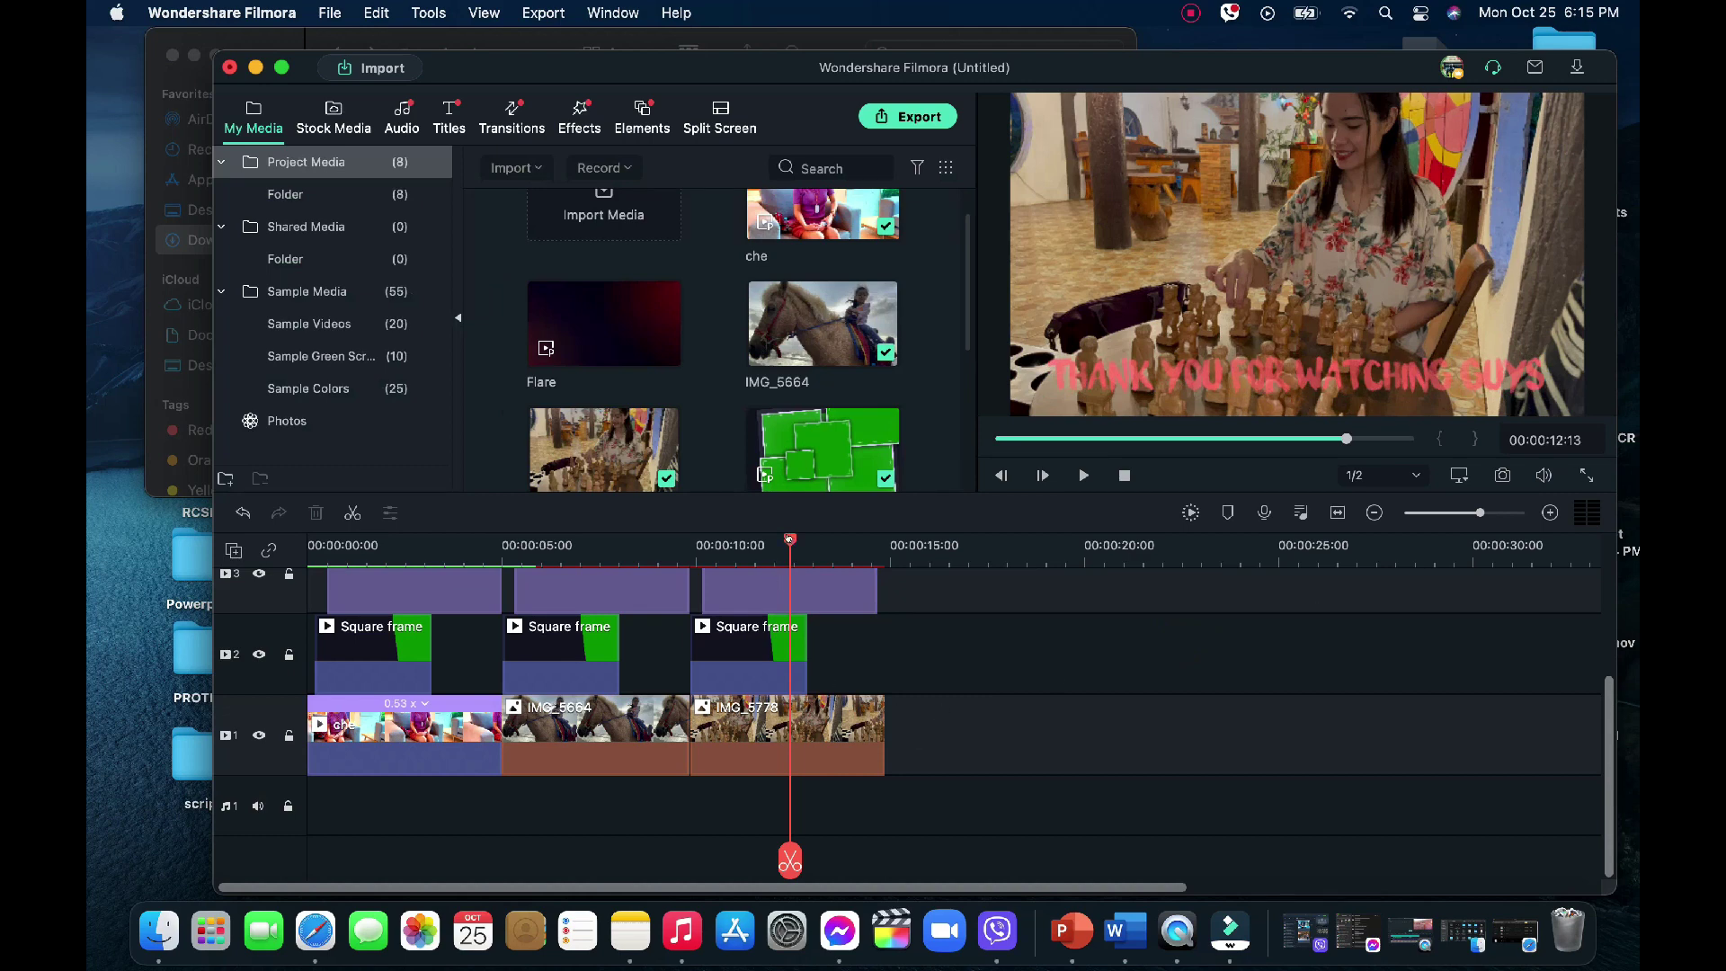
Place the time-traveling music at the start of the audio track and play it back
{"action": "left_click_drag", "start_coordinate": [790, 539], "coordinate": [250, 537]}
{"action": "scroll", "coordinate": [712, 422], "scroll_direction": "down", "scroll_amount": 5}
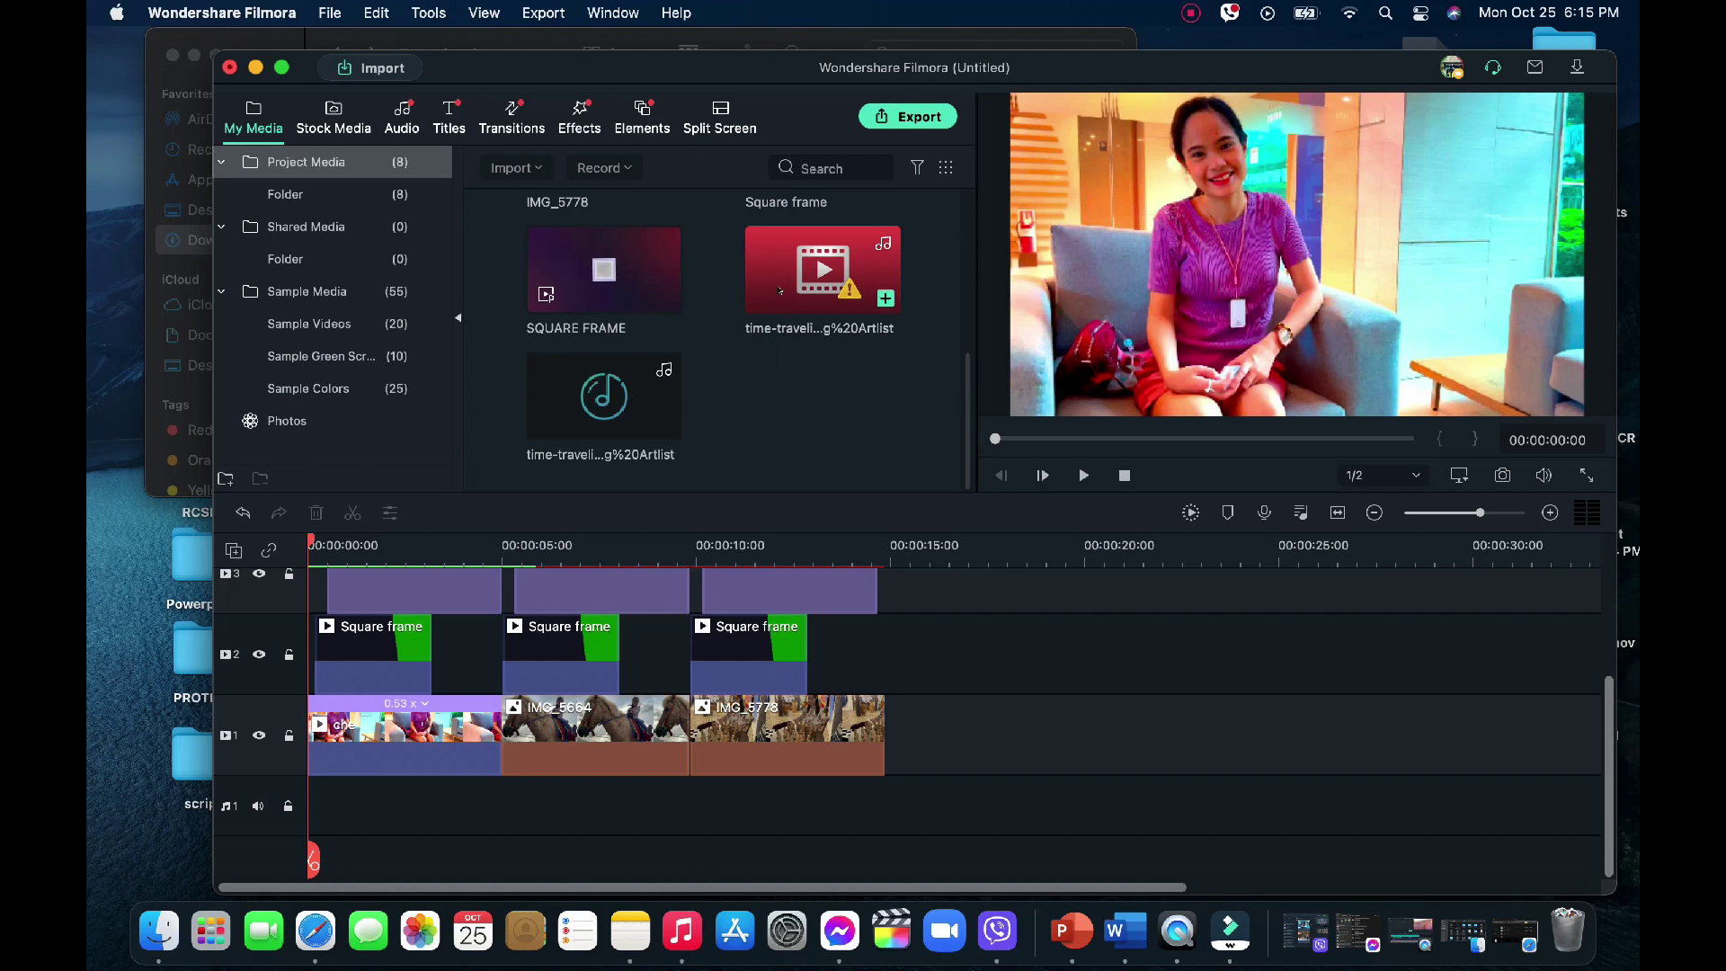
{"action": "left_click", "coordinate": [594, 396]}
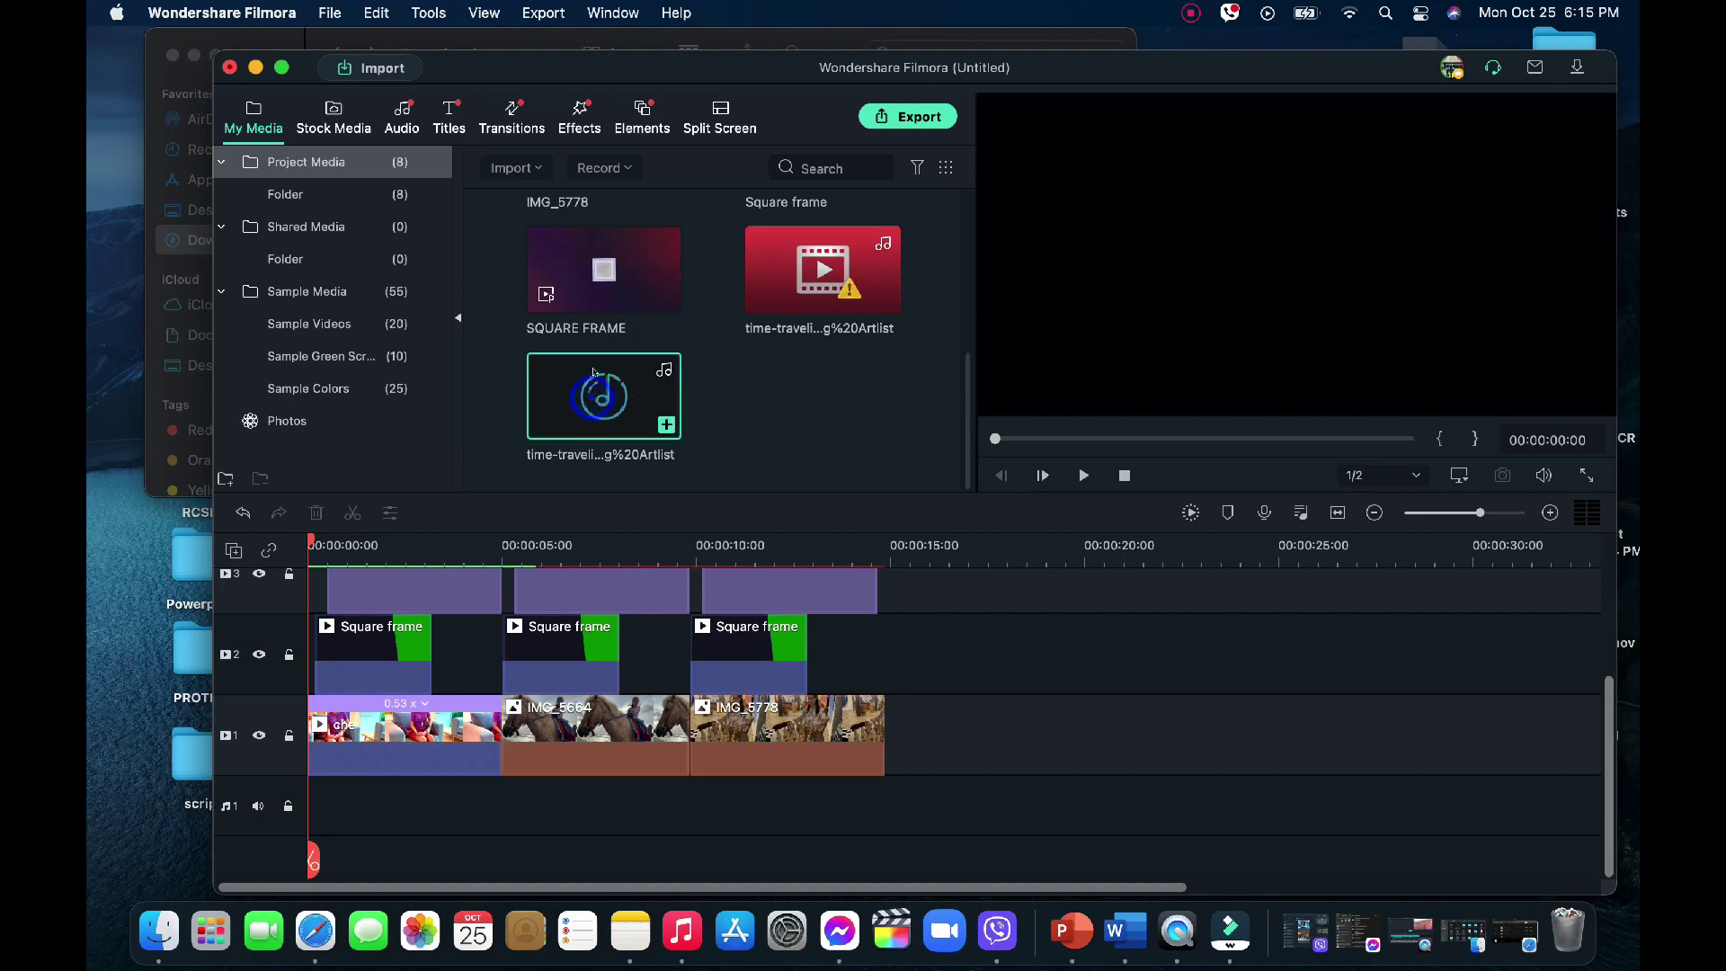
{"action": "left_click_drag", "start_coordinate": [593, 418], "coordinate": [316, 786]}
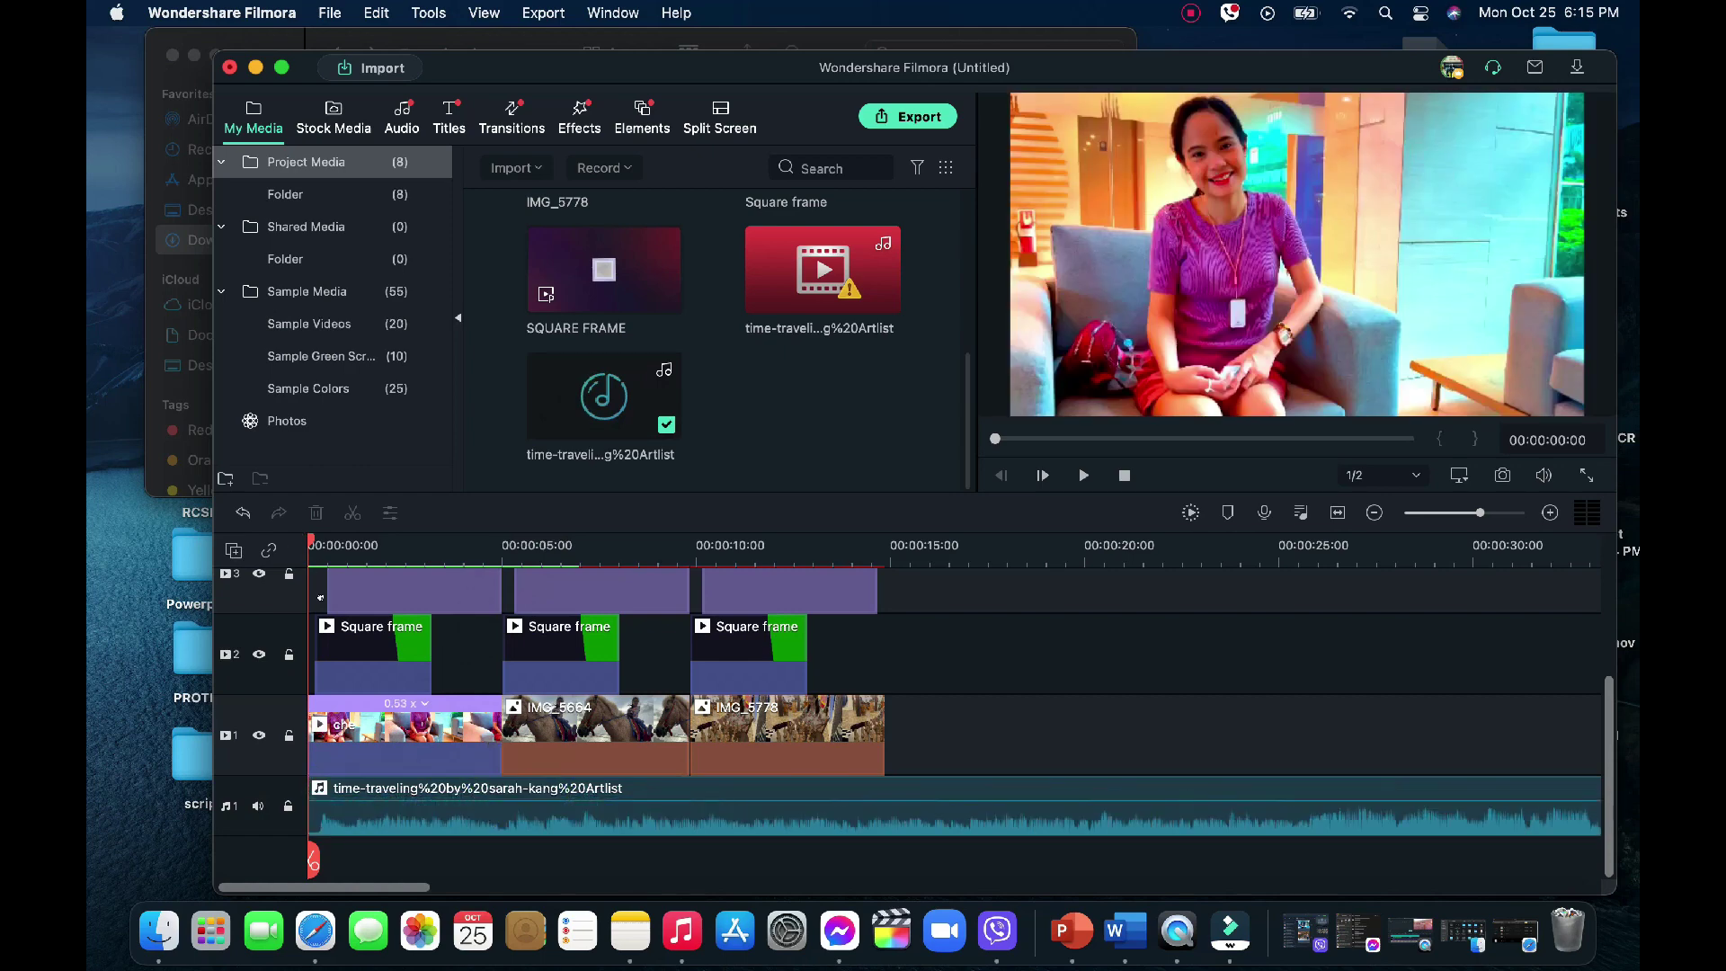
{"action": "key", "text": "space"}
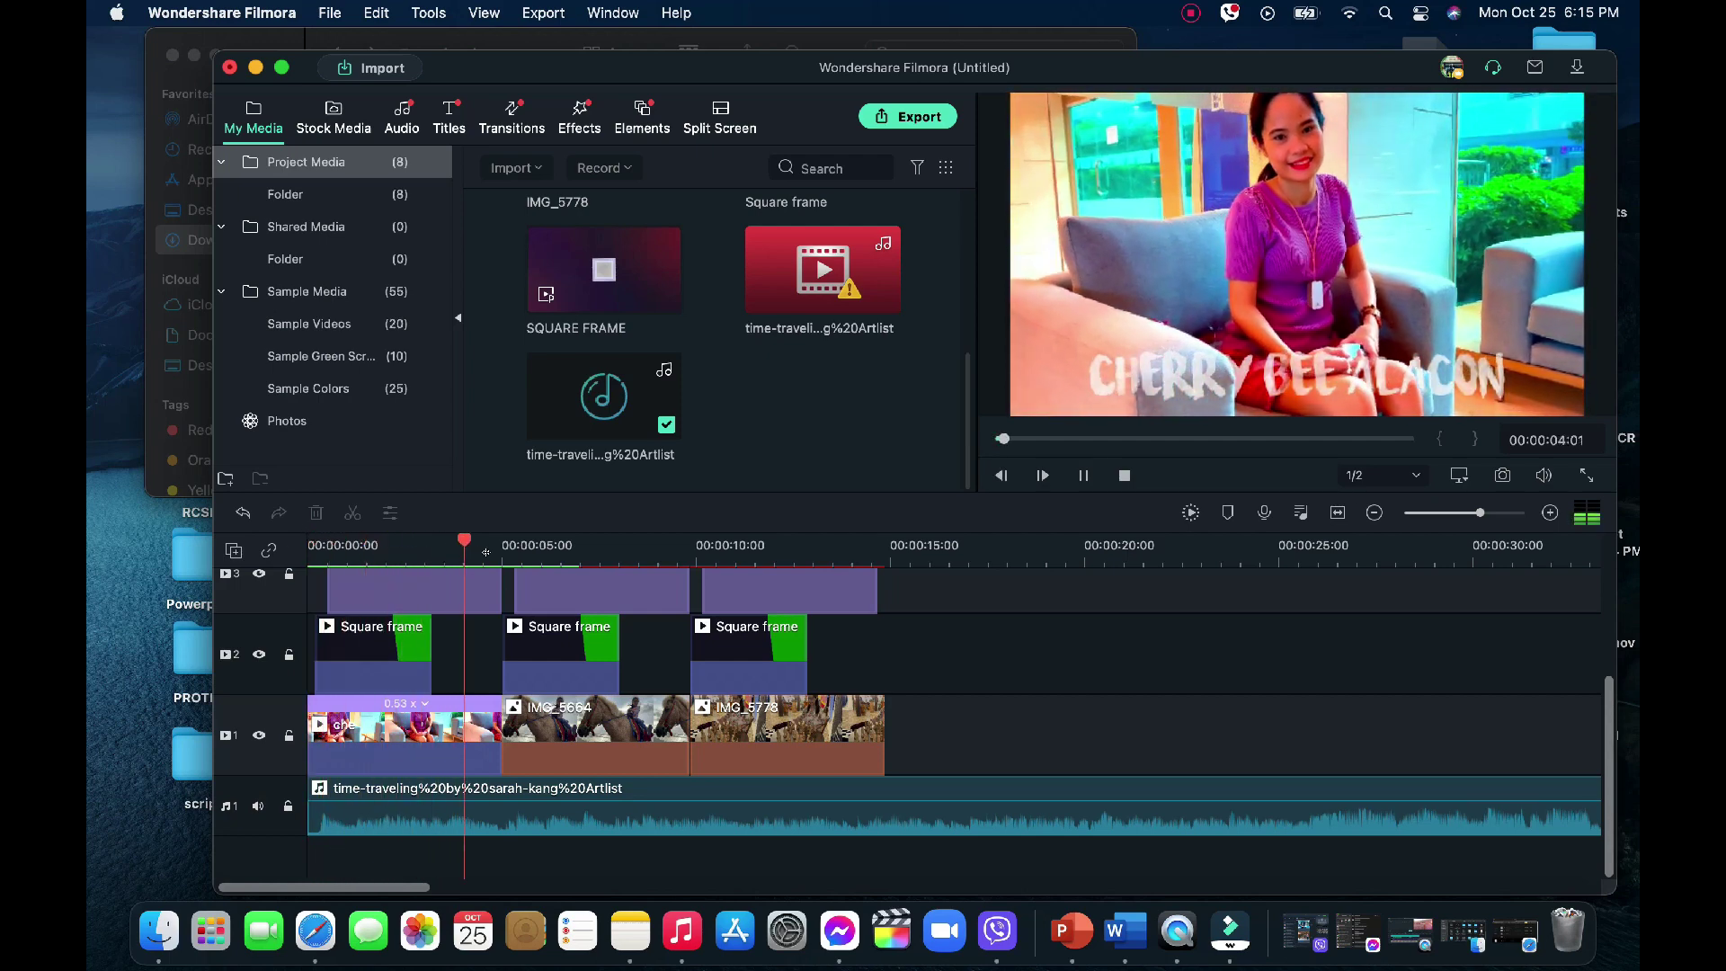
{"action": "key", "text": "space"}
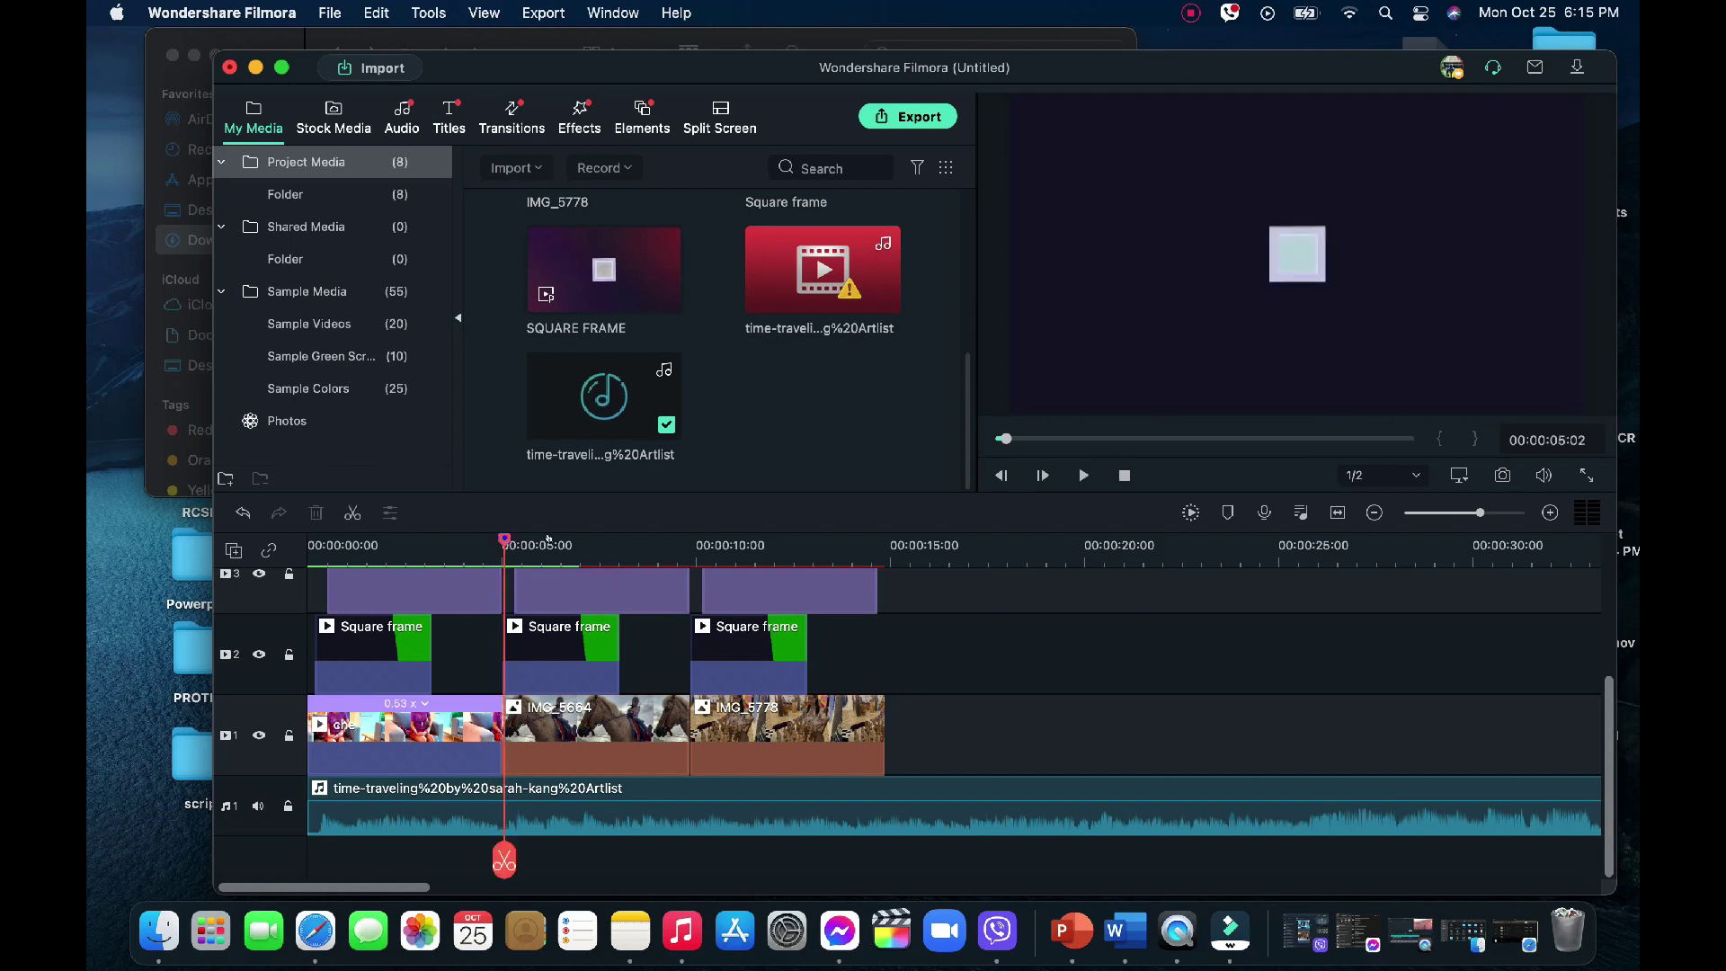
Close the gaps between the three main-track clips
{"action": "left_click_drag", "start_coordinate": [548, 537], "coordinate": [952, 632]}
{"action": "left_click_drag", "start_coordinate": [910, 719], "coordinate": [504, 724]}
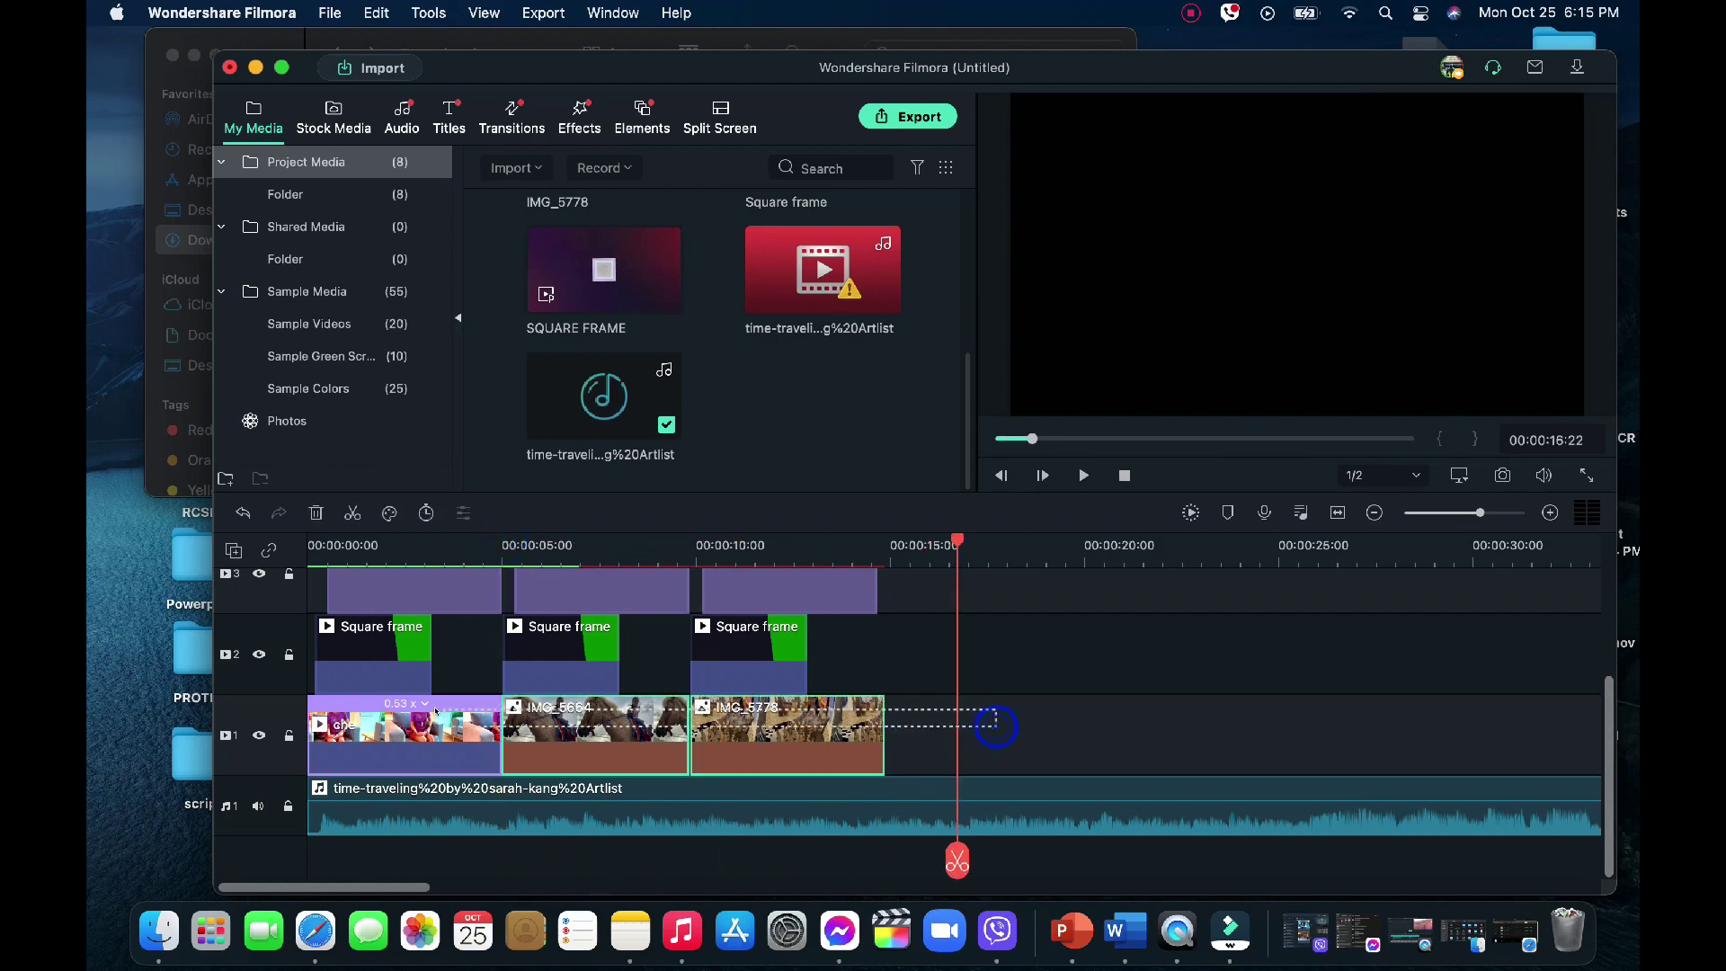
{"action": "right_click", "coordinate": [440, 728]}
{"action": "left_click", "coordinate": [515, 536]}
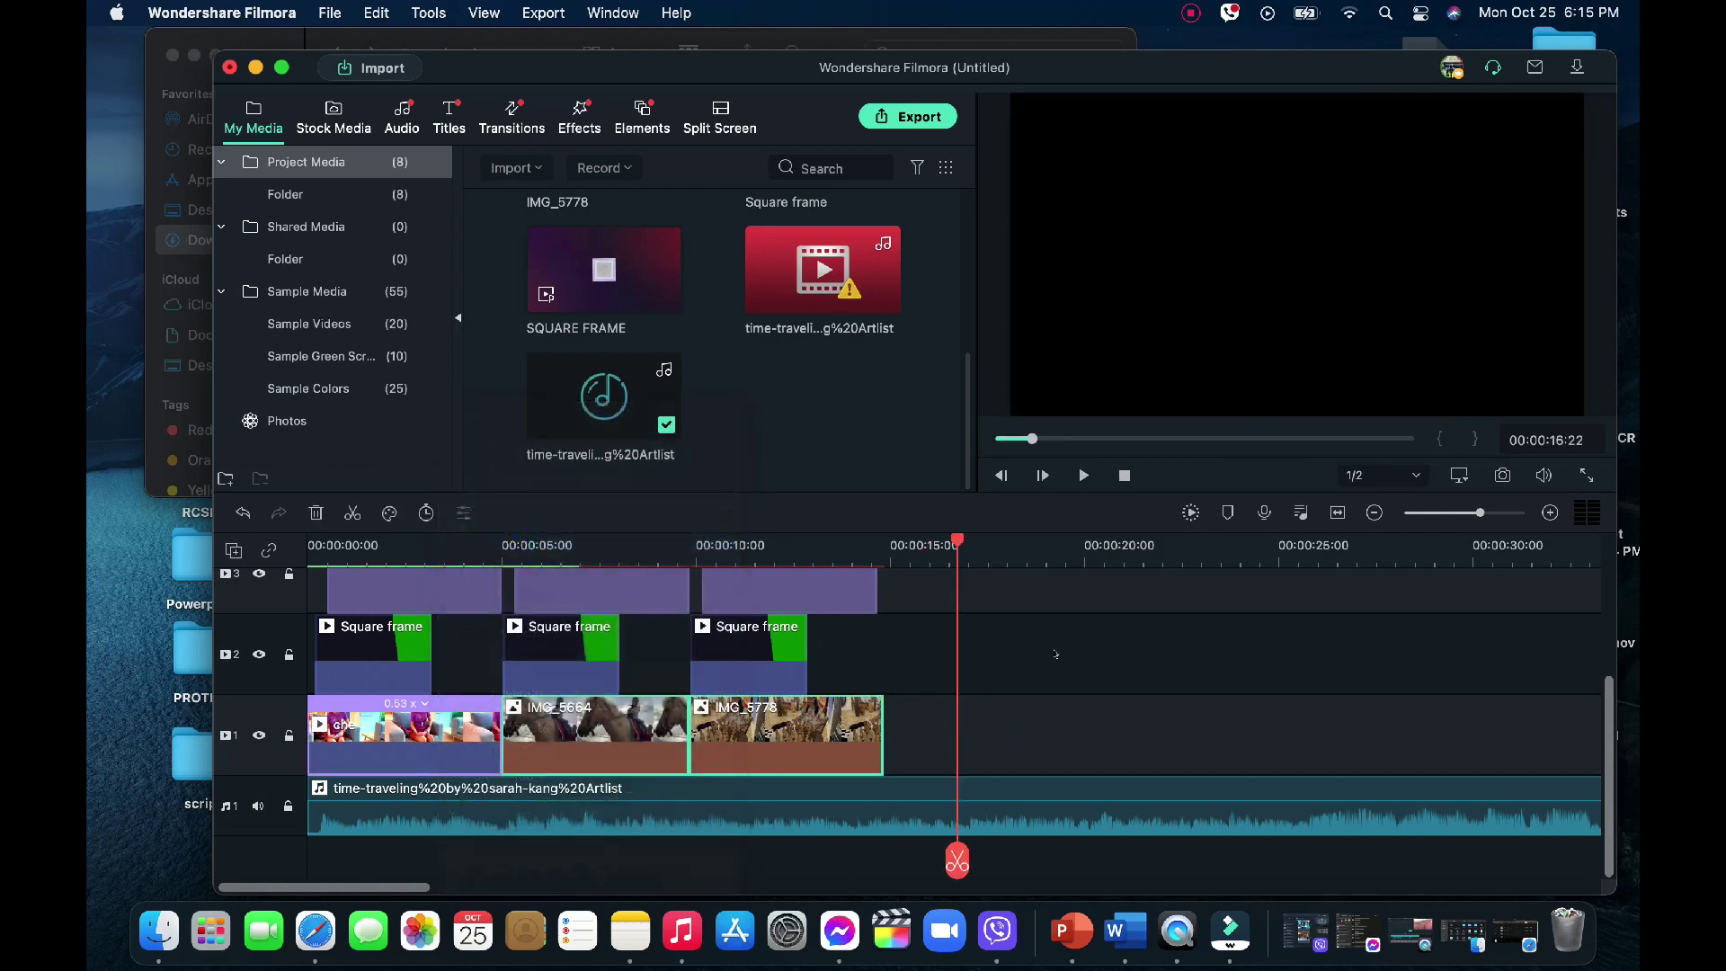
{"action": "left_click", "coordinate": [1053, 652]}
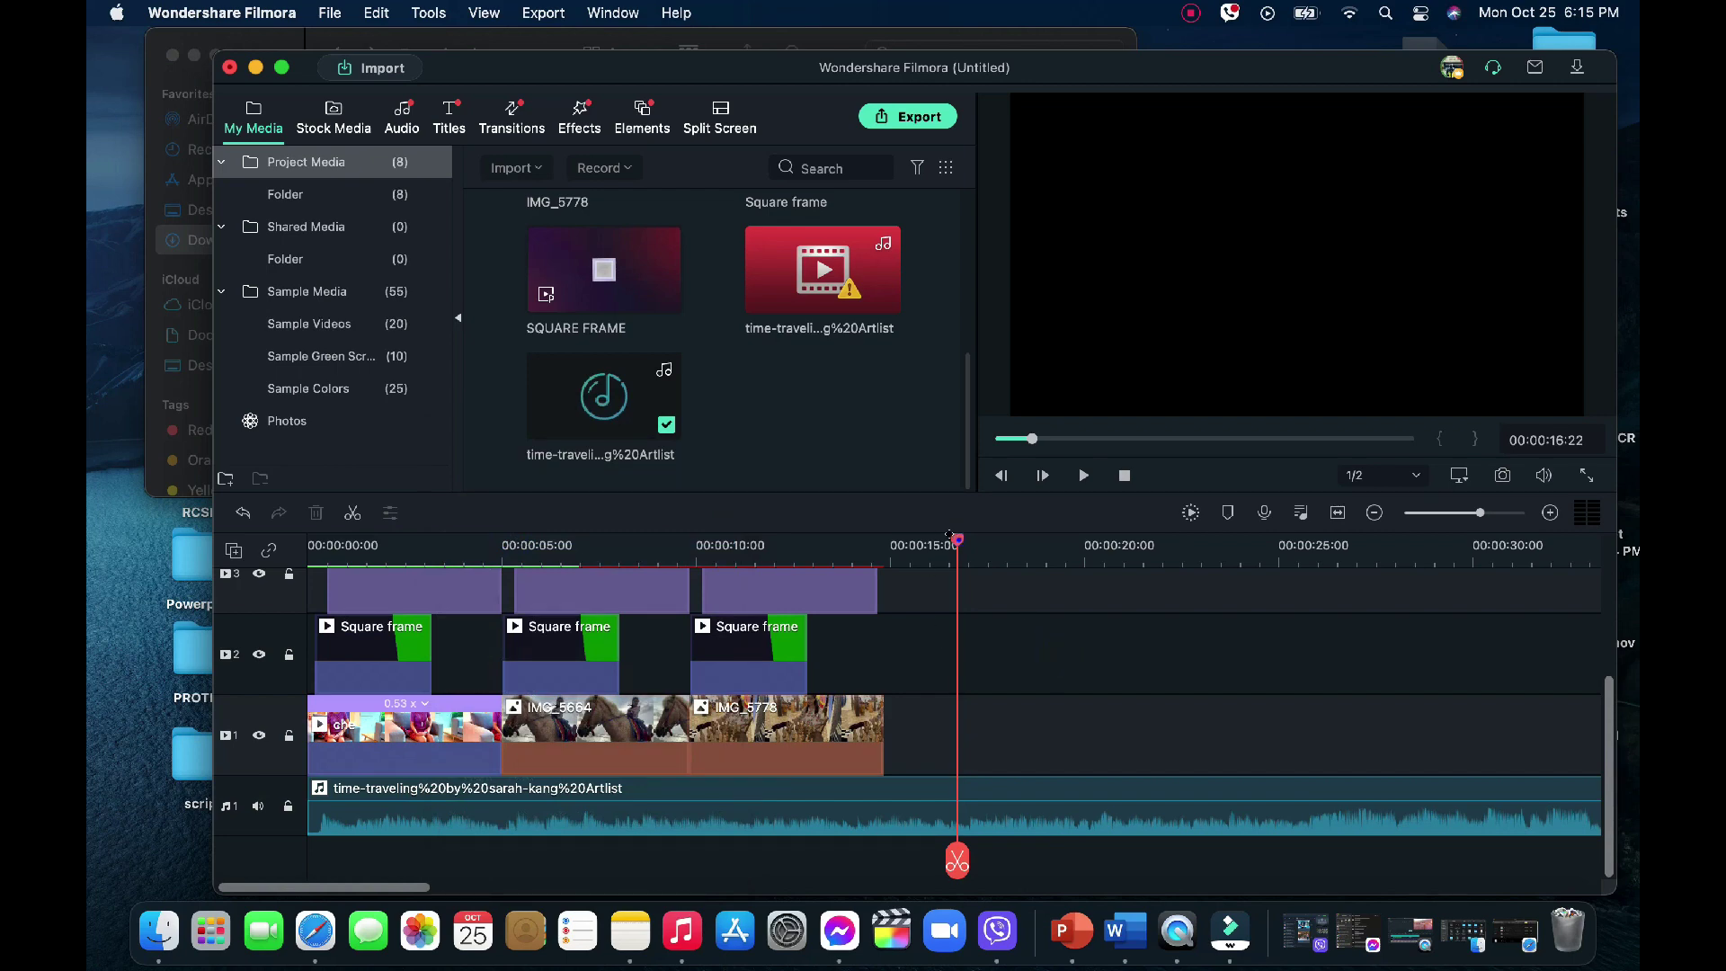
Split the music at the clips' end near 14:25 and delete the remainder
{"action": "left_click_drag", "start_coordinate": [949, 536], "coordinate": [879, 546]}
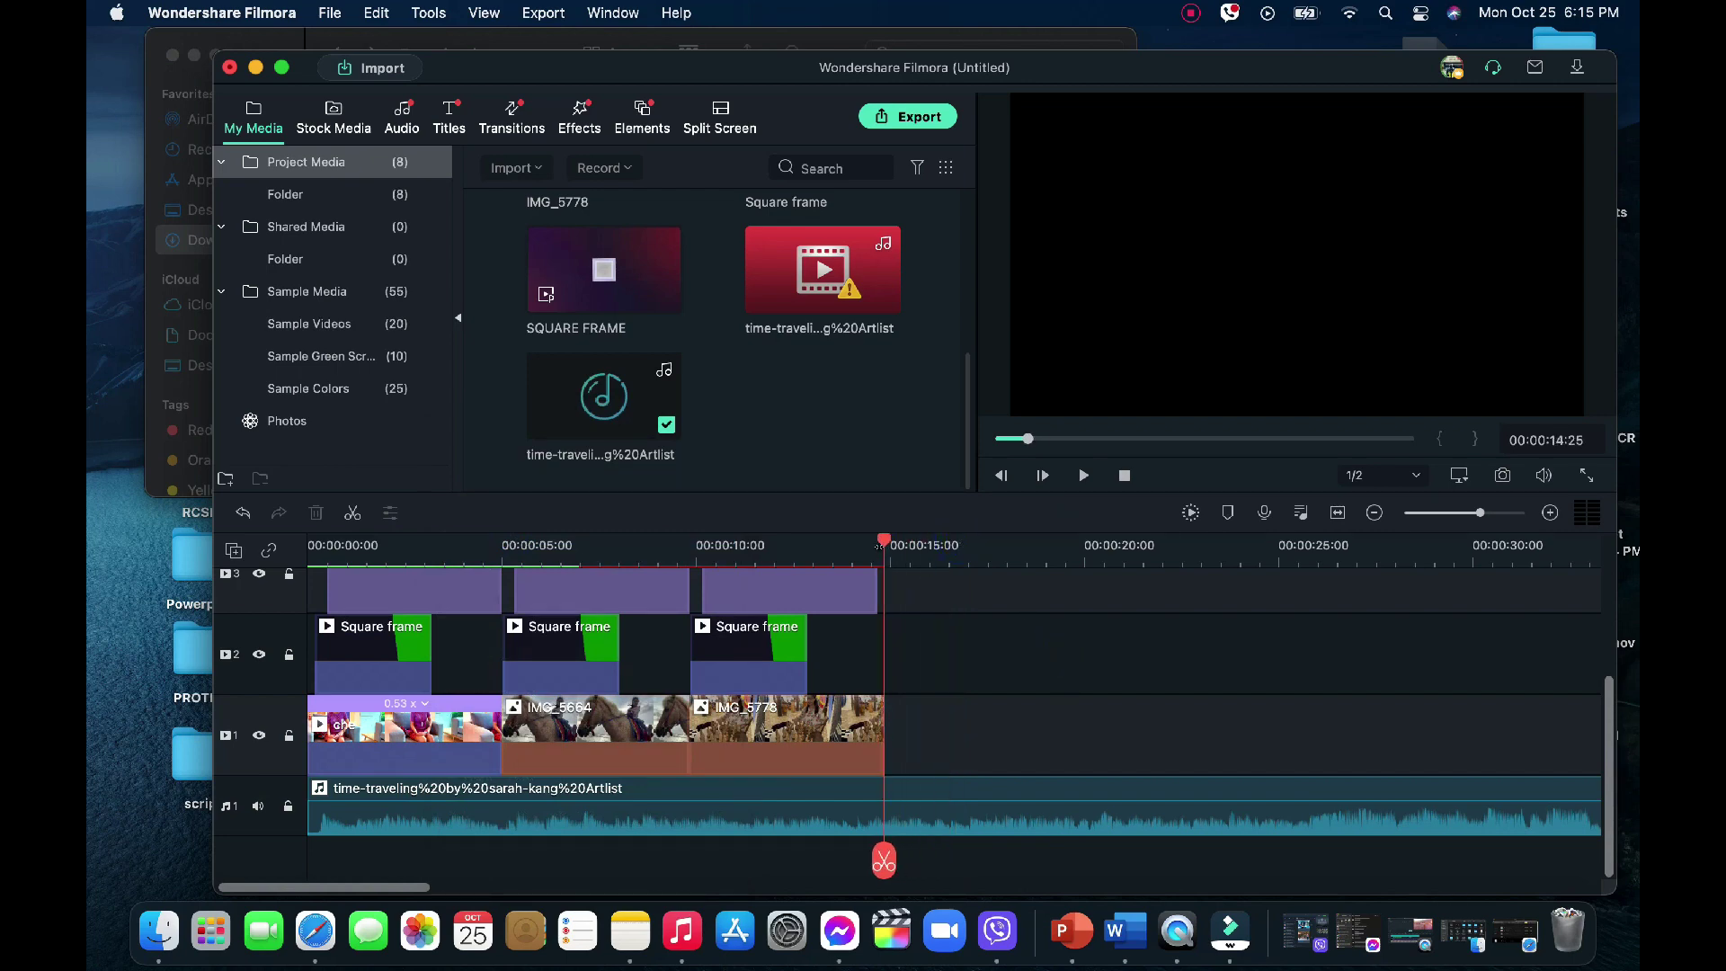
{"action": "left_click", "coordinate": [908, 806]}
{"action": "left_click", "coordinate": [884, 860]}
{"action": "left_click", "coordinate": [949, 825]}
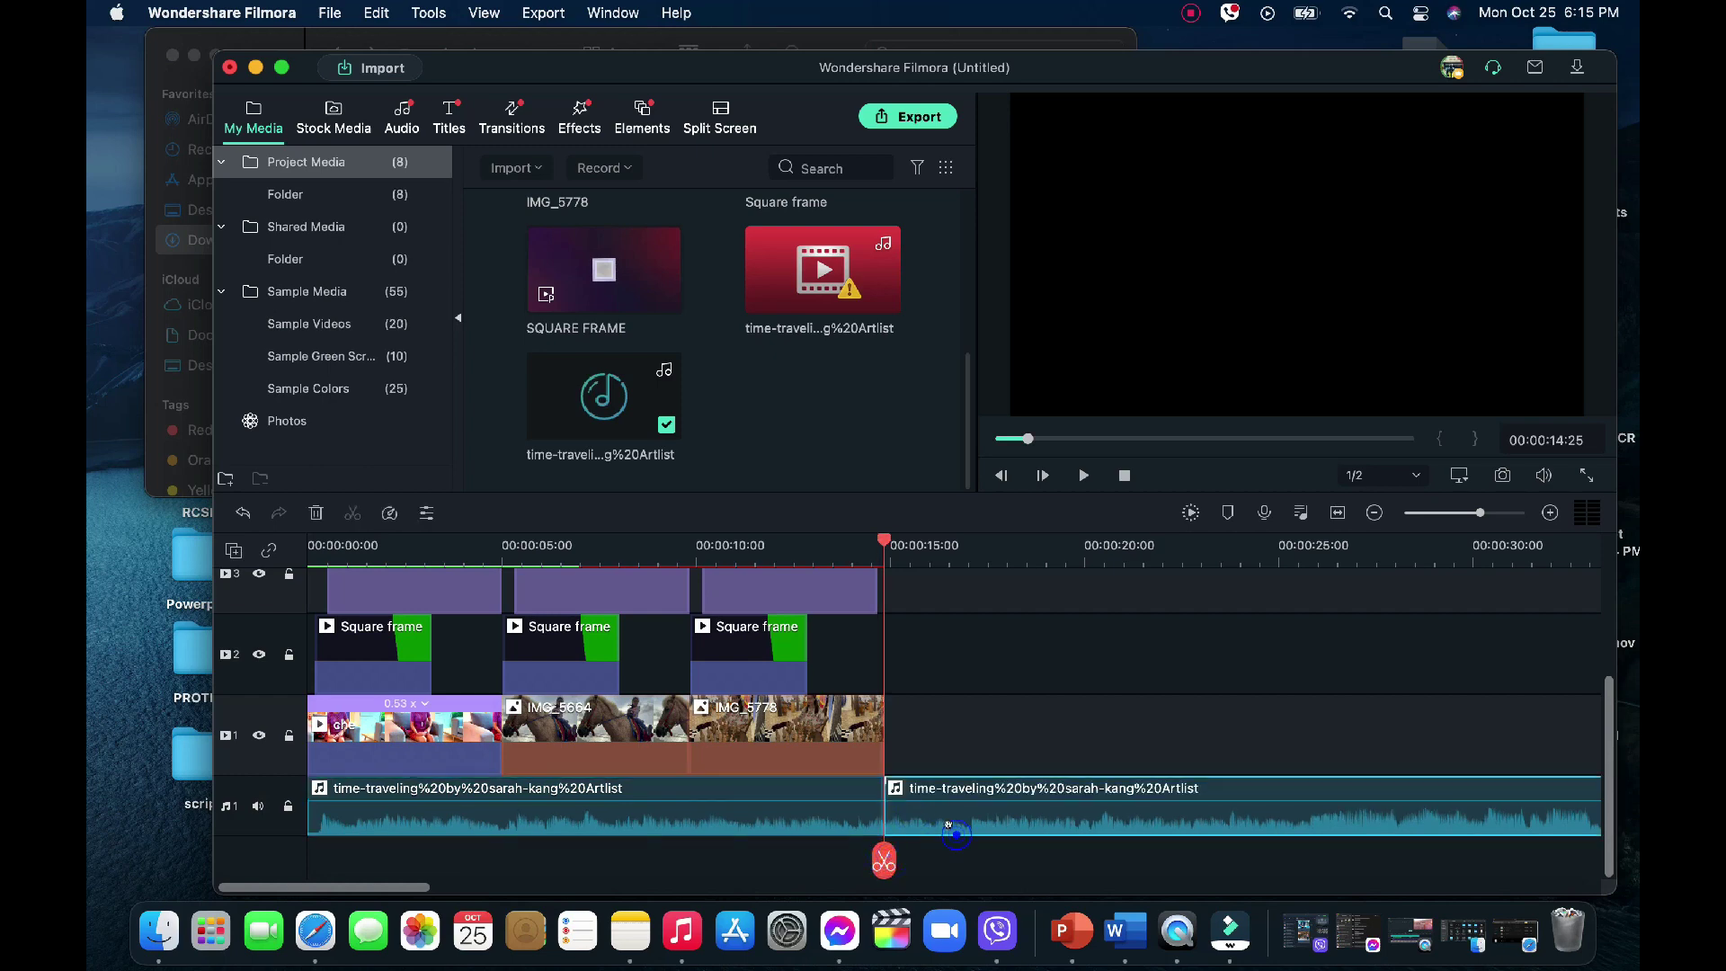
{"action": "key", "text": "Delete"}
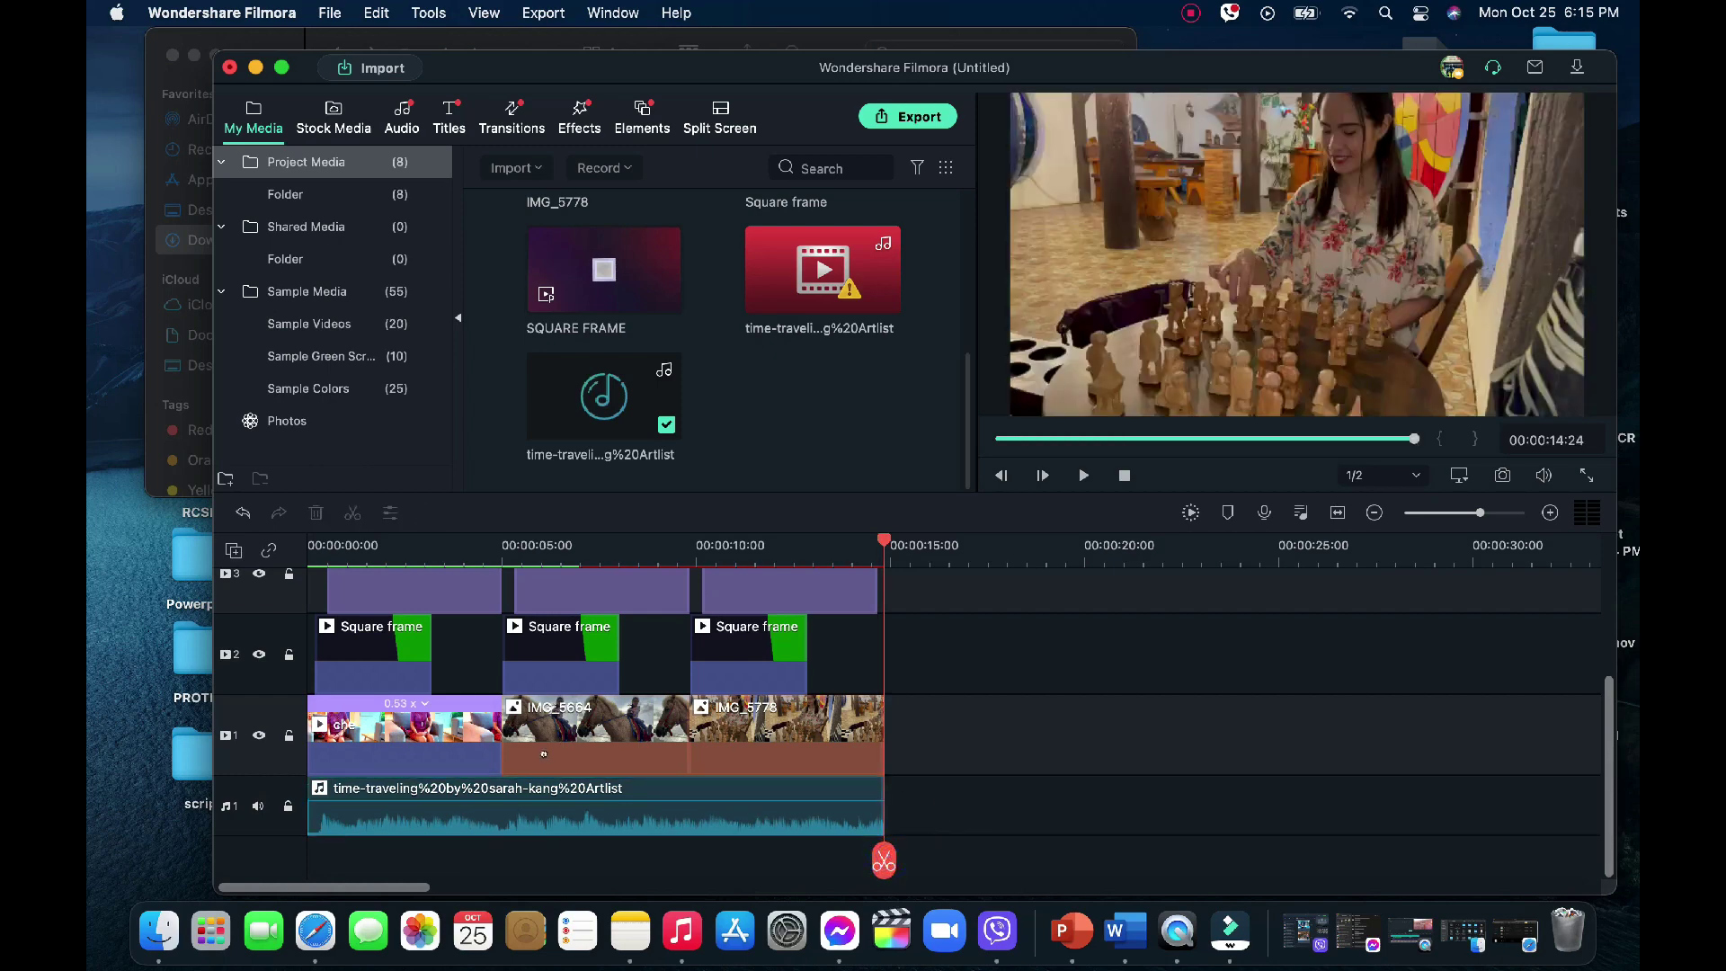
Paste a second copy of the Flare clip onto track 4
{"action": "scroll", "coordinate": [543, 753], "scroll_direction": "up", "scroll_amount": 3}
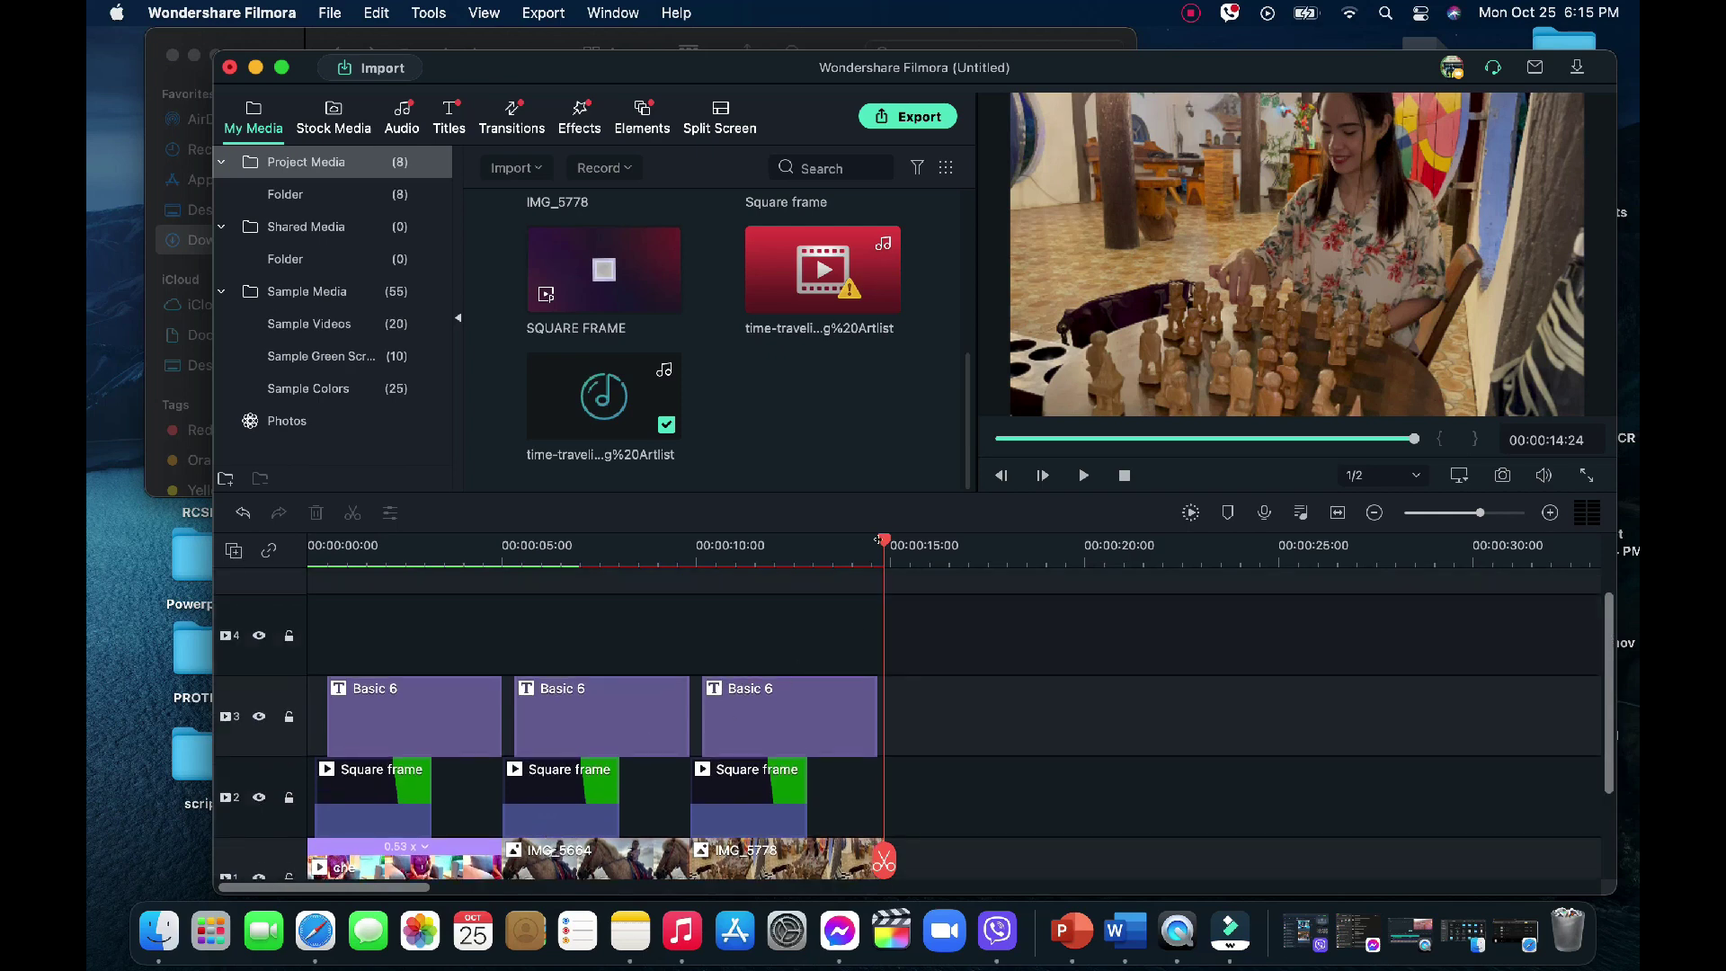
{"action": "key", "text": "Home"}
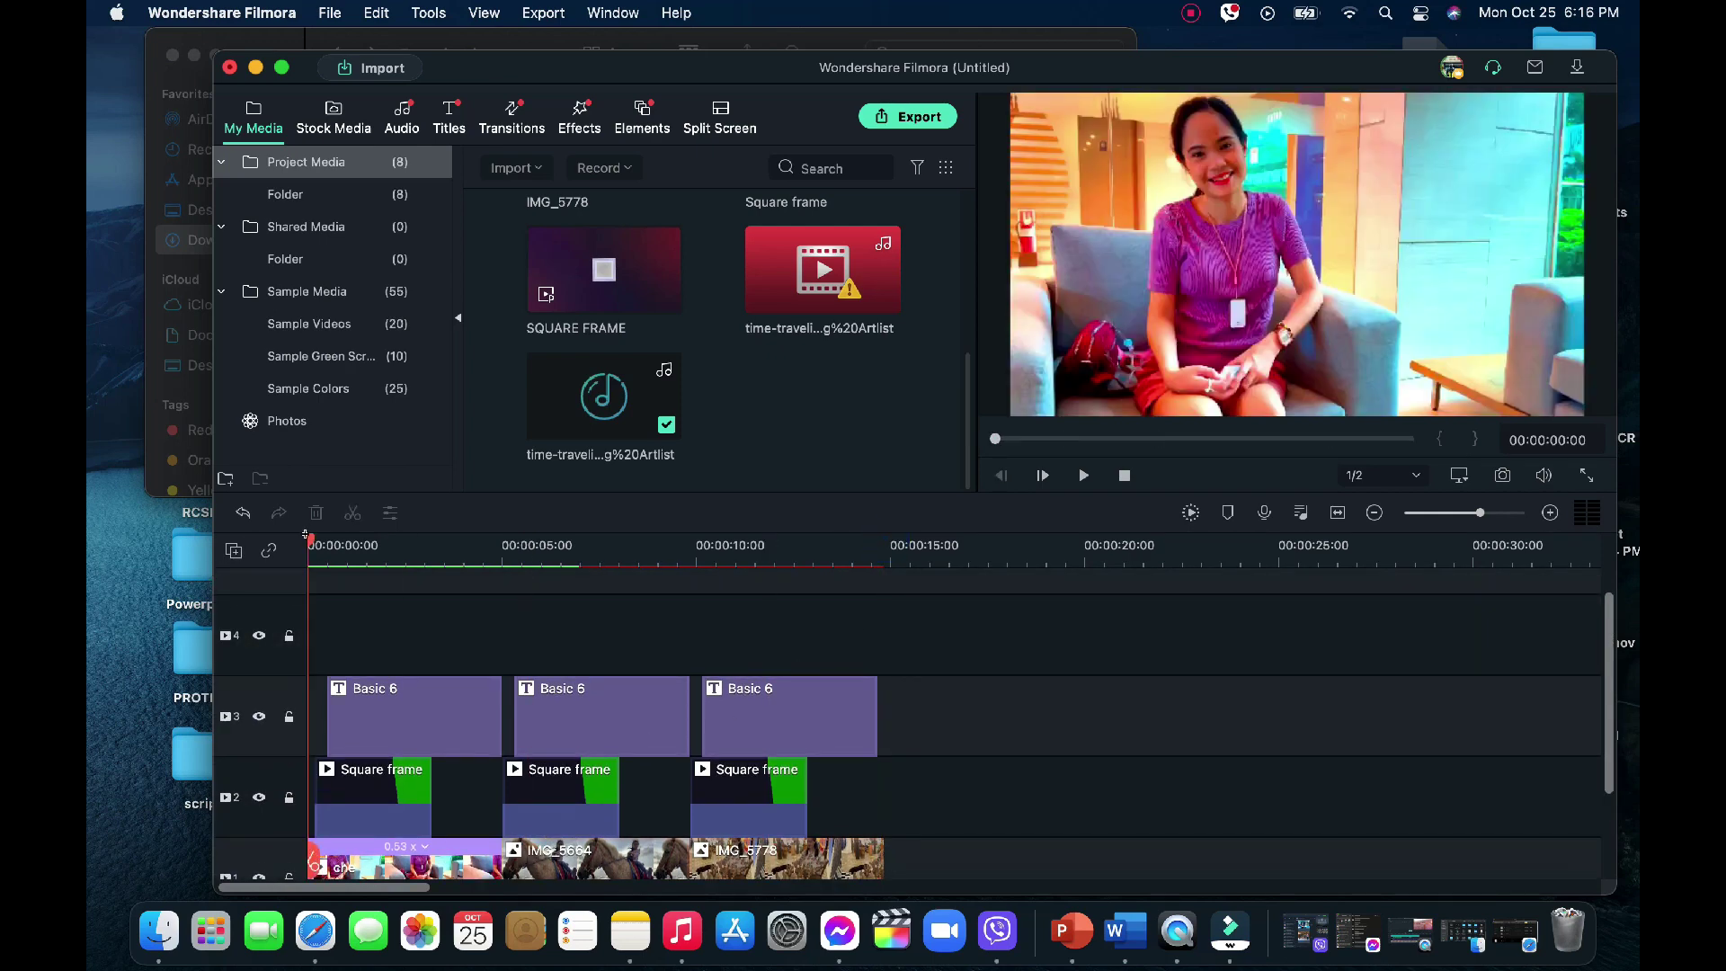
{"action": "left_click_drag", "start_coordinate": [309, 537], "coordinate": [324, 543]}
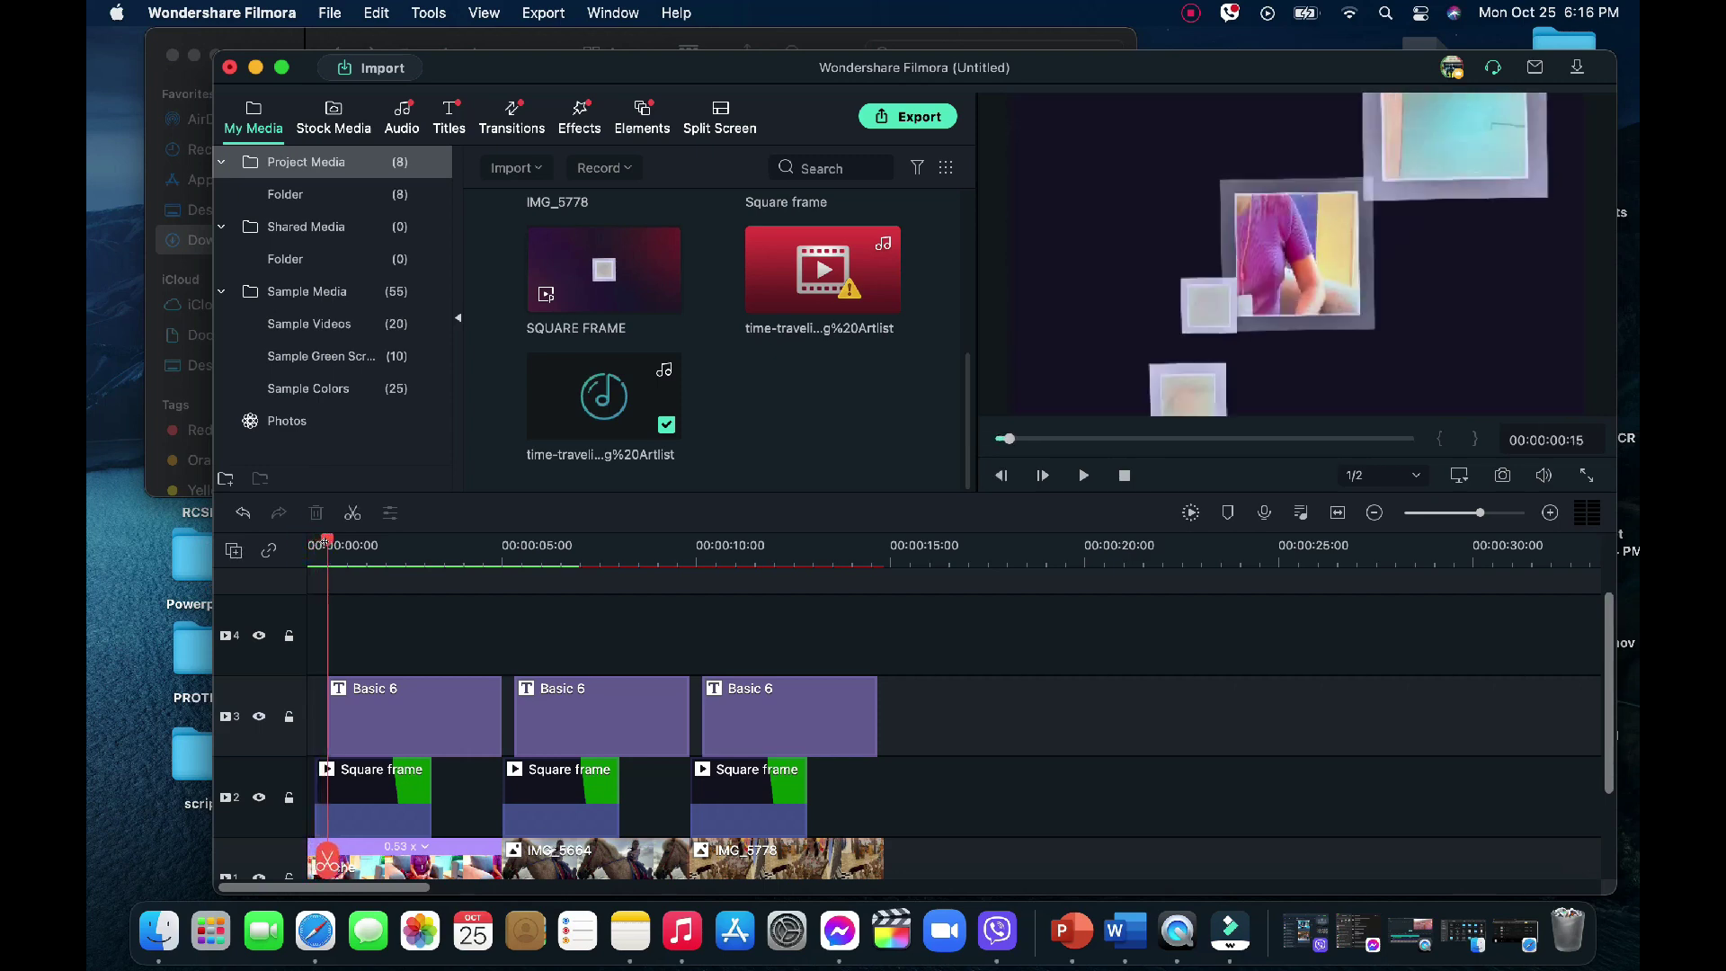
{"action": "scroll", "coordinate": [629, 280], "scroll_direction": "up", "scroll_amount": 5}
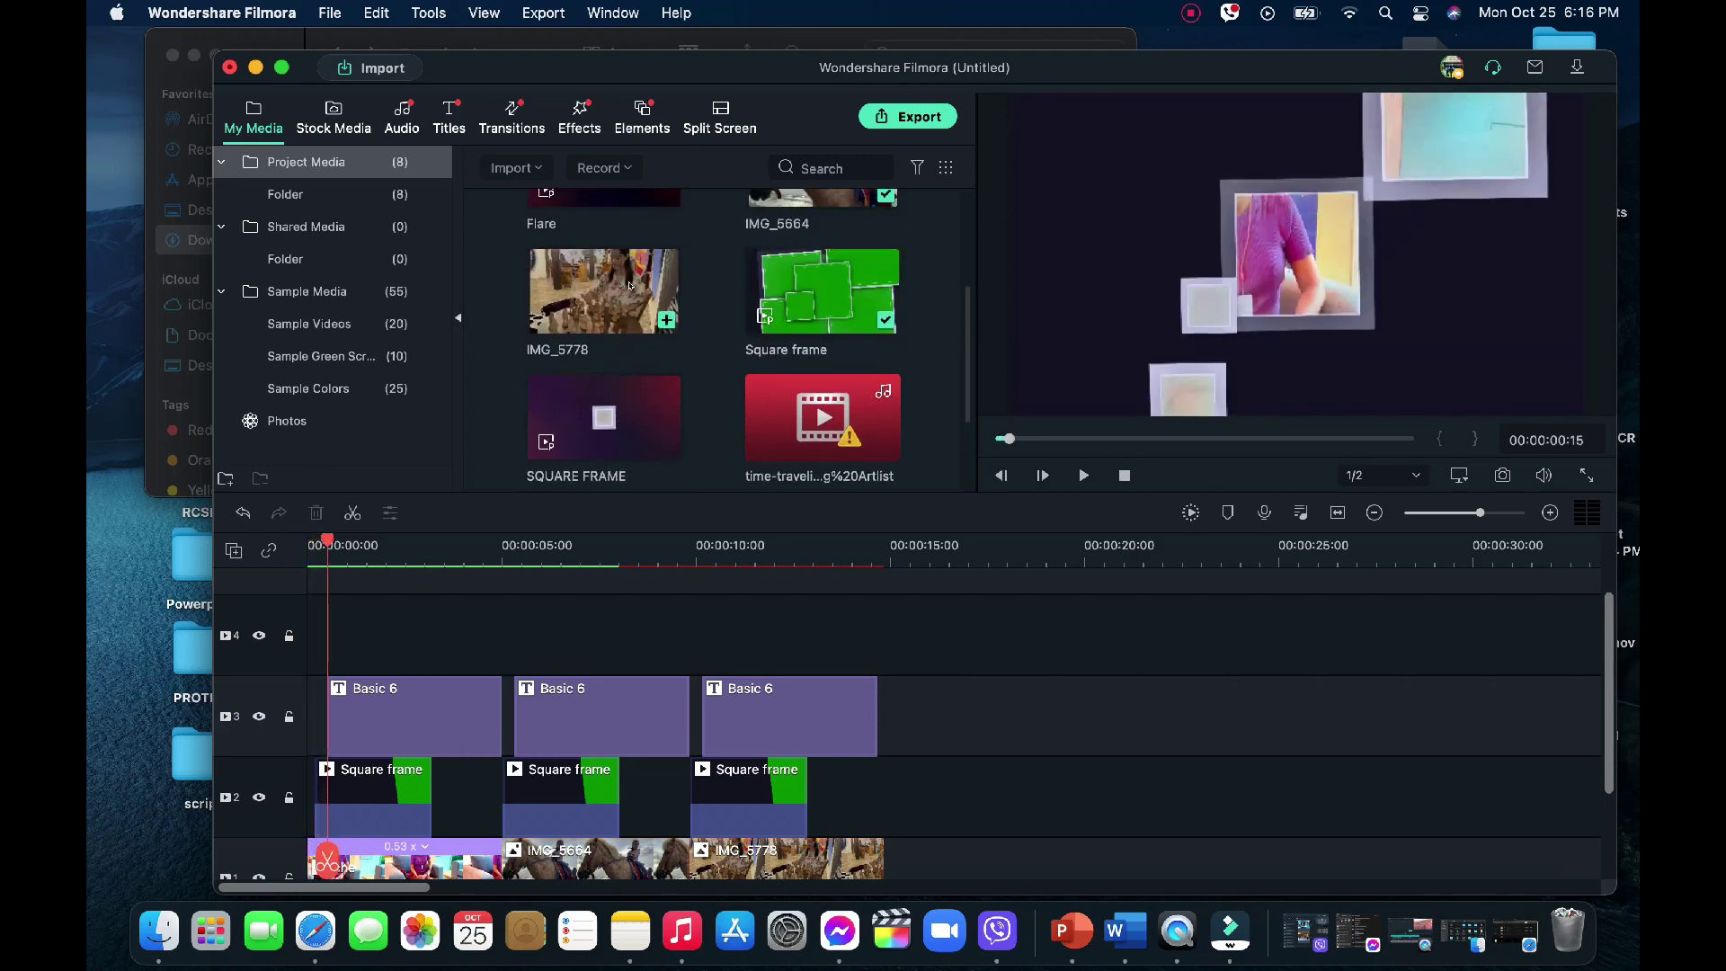
{"action": "left_click_drag", "start_coordinate": [630, 279], "coordinate": [333, 620]}
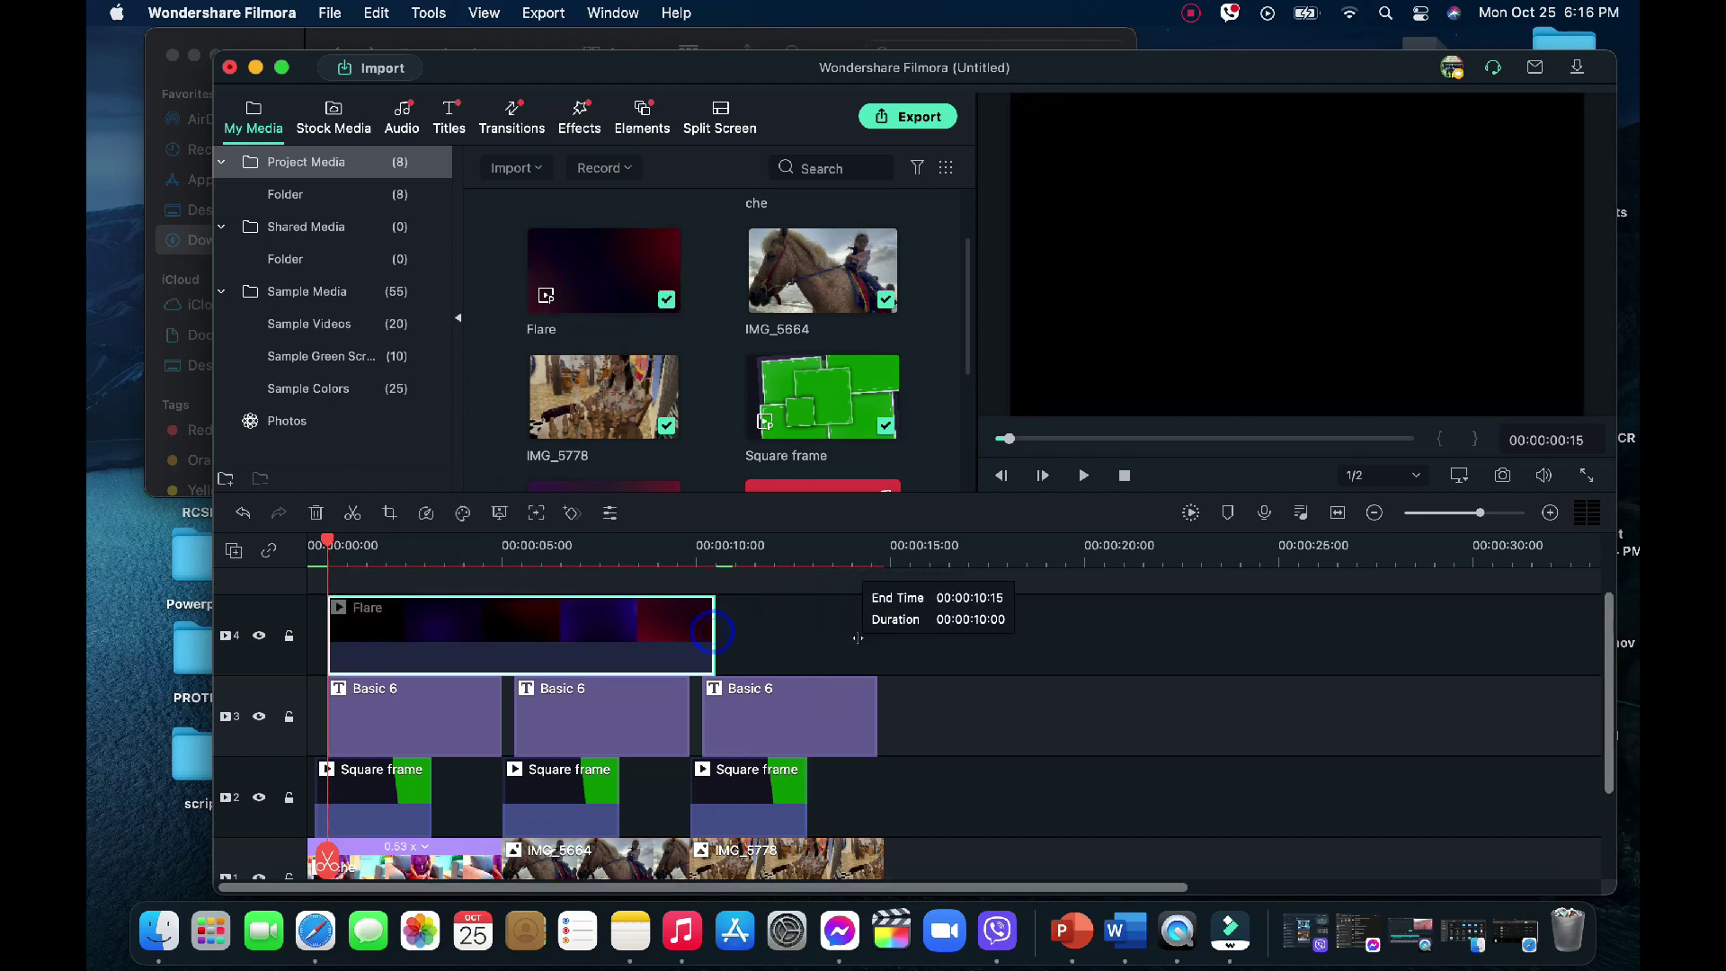
{"action": "left_click", "coordinate": [656, 608]}
{"action": "key", "text": "super+c"}
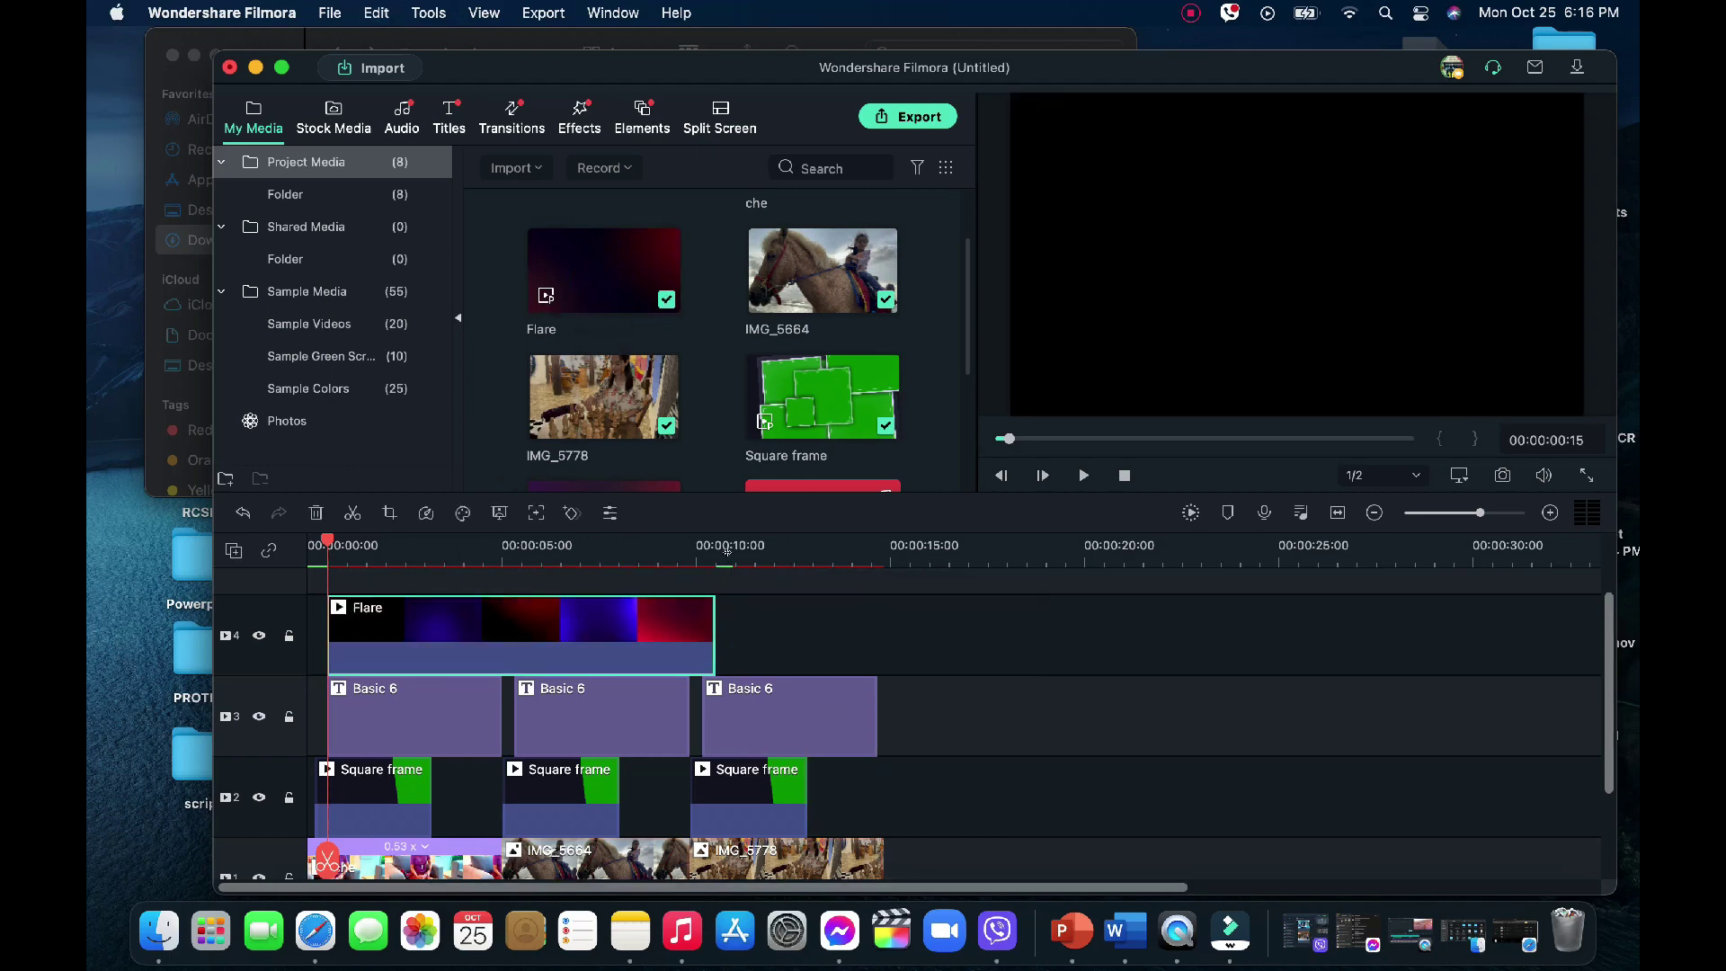
{"action": "left_click", "coordinate": [728, 550]}
{"action": "key", "text": "super+v"}
Close the gap so the two Flare clips sit back to back
{"action": "left_click", "coordinate": [1039, 624], "text": "super"}
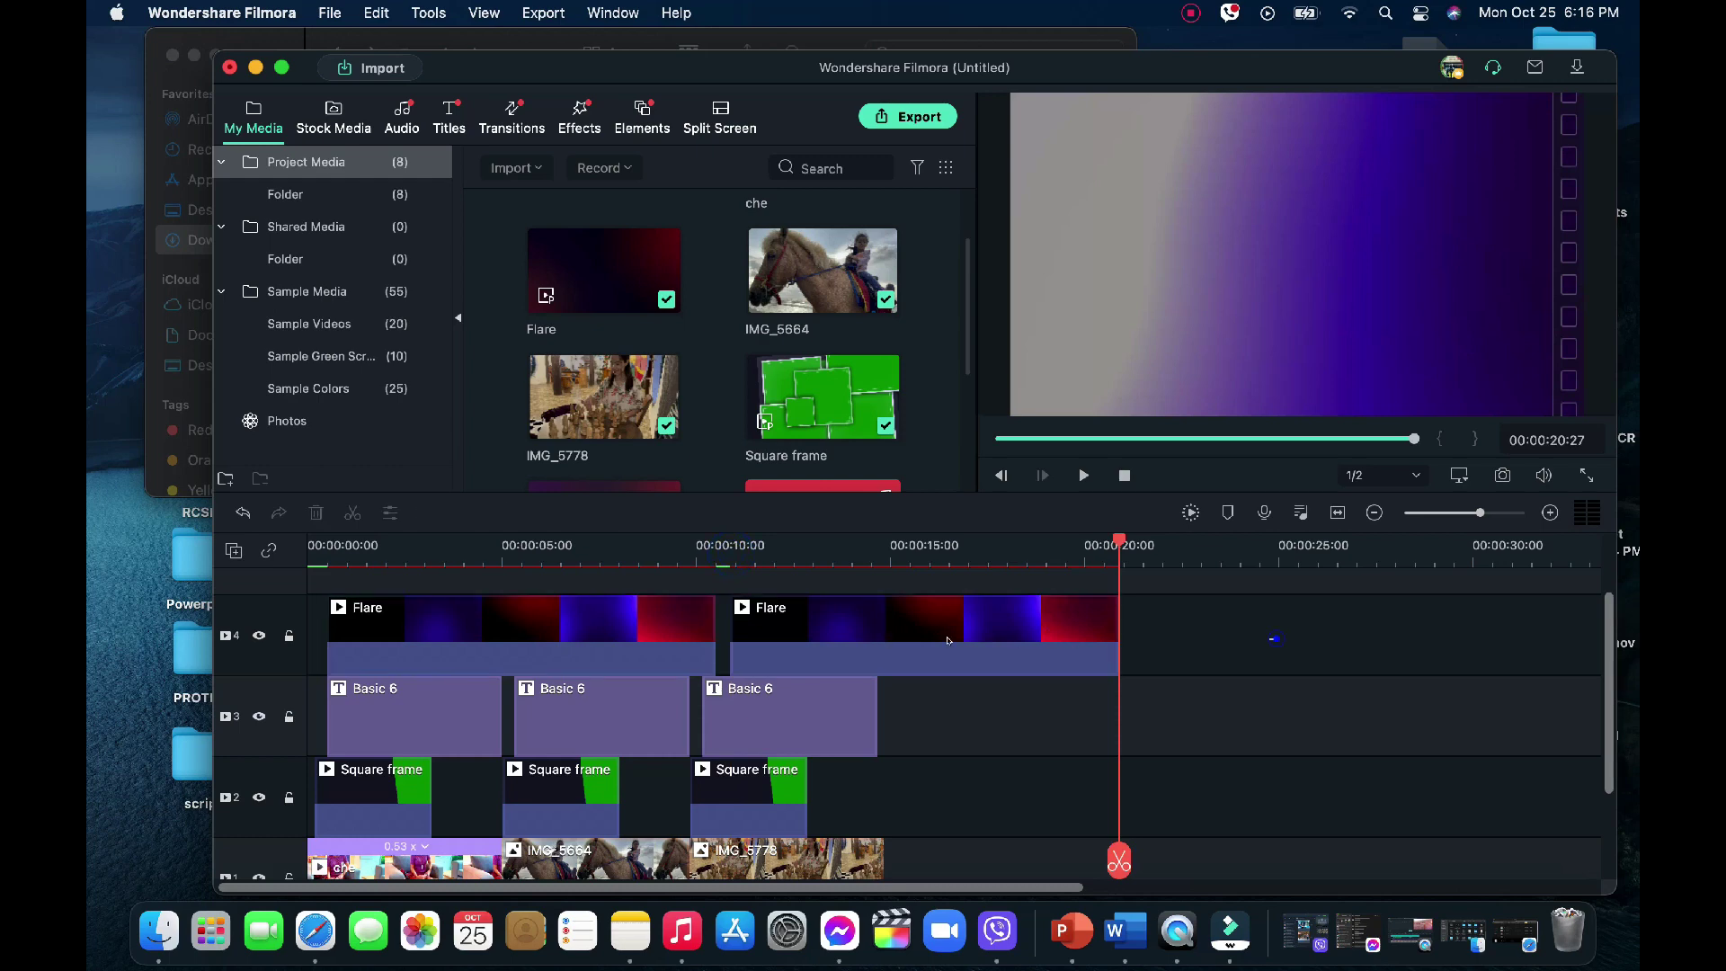
{"action": "right_click", "coordinate": [683, 629]}
{"action": "left_click", "coordinate": [719, 515]}
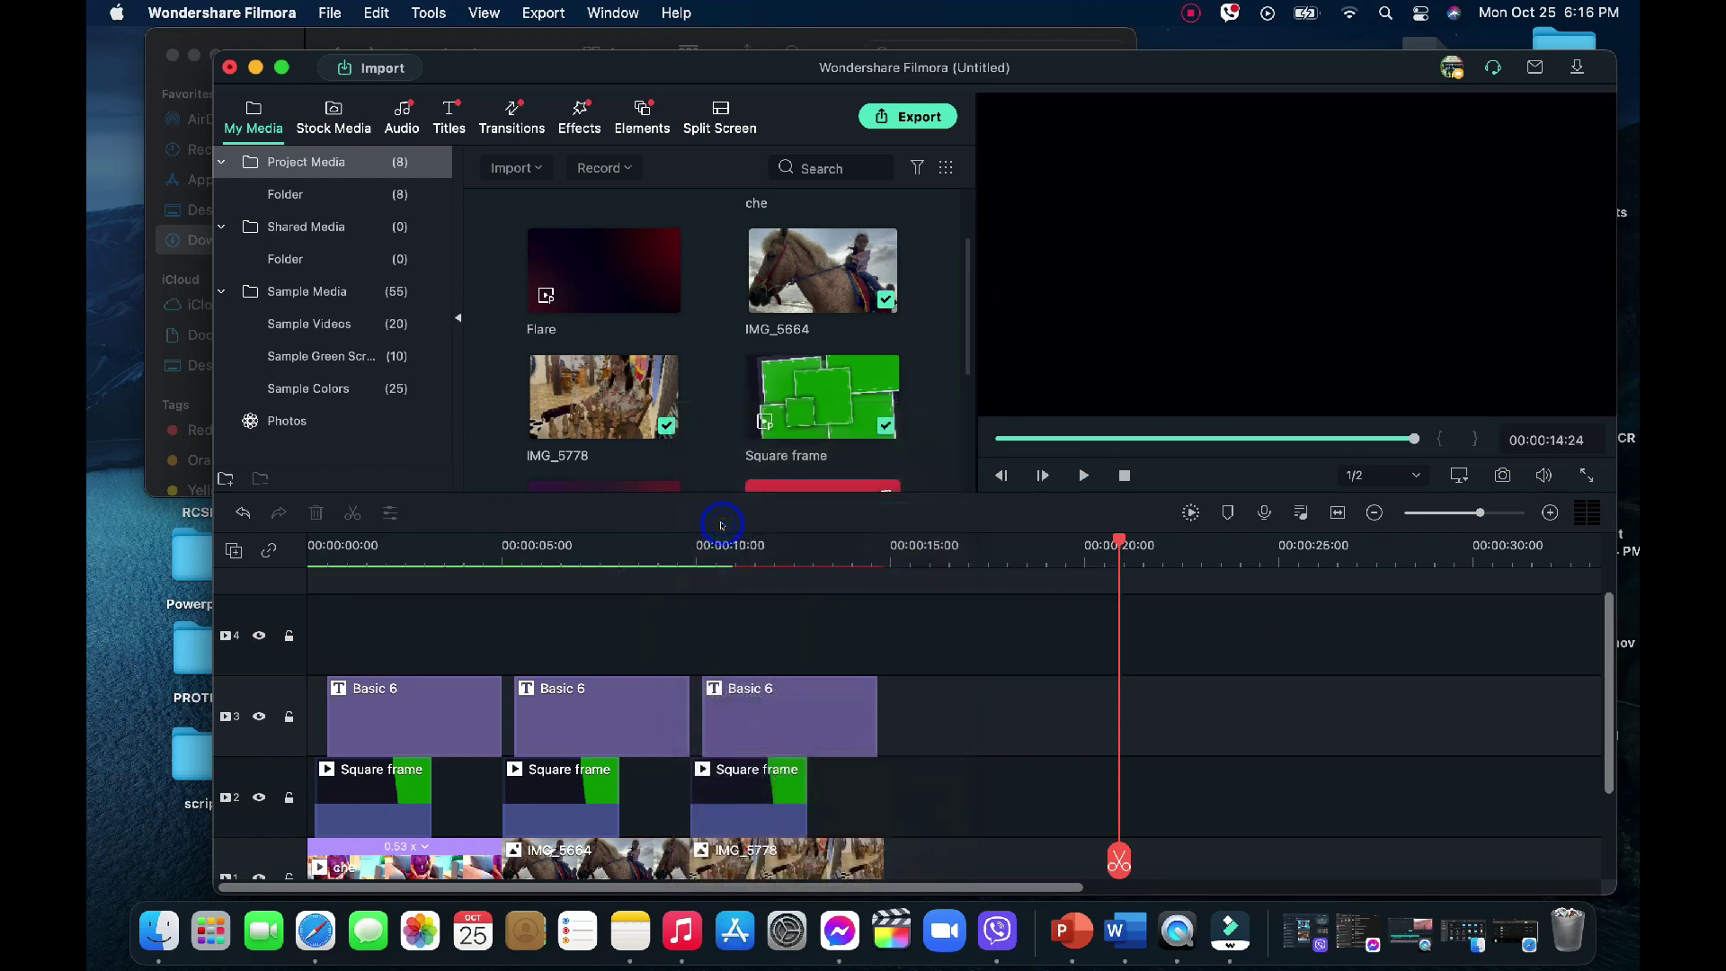
{"action": "key", "text": "super+z"}
{"action": "right_click", "coordinate": [895, 629]}
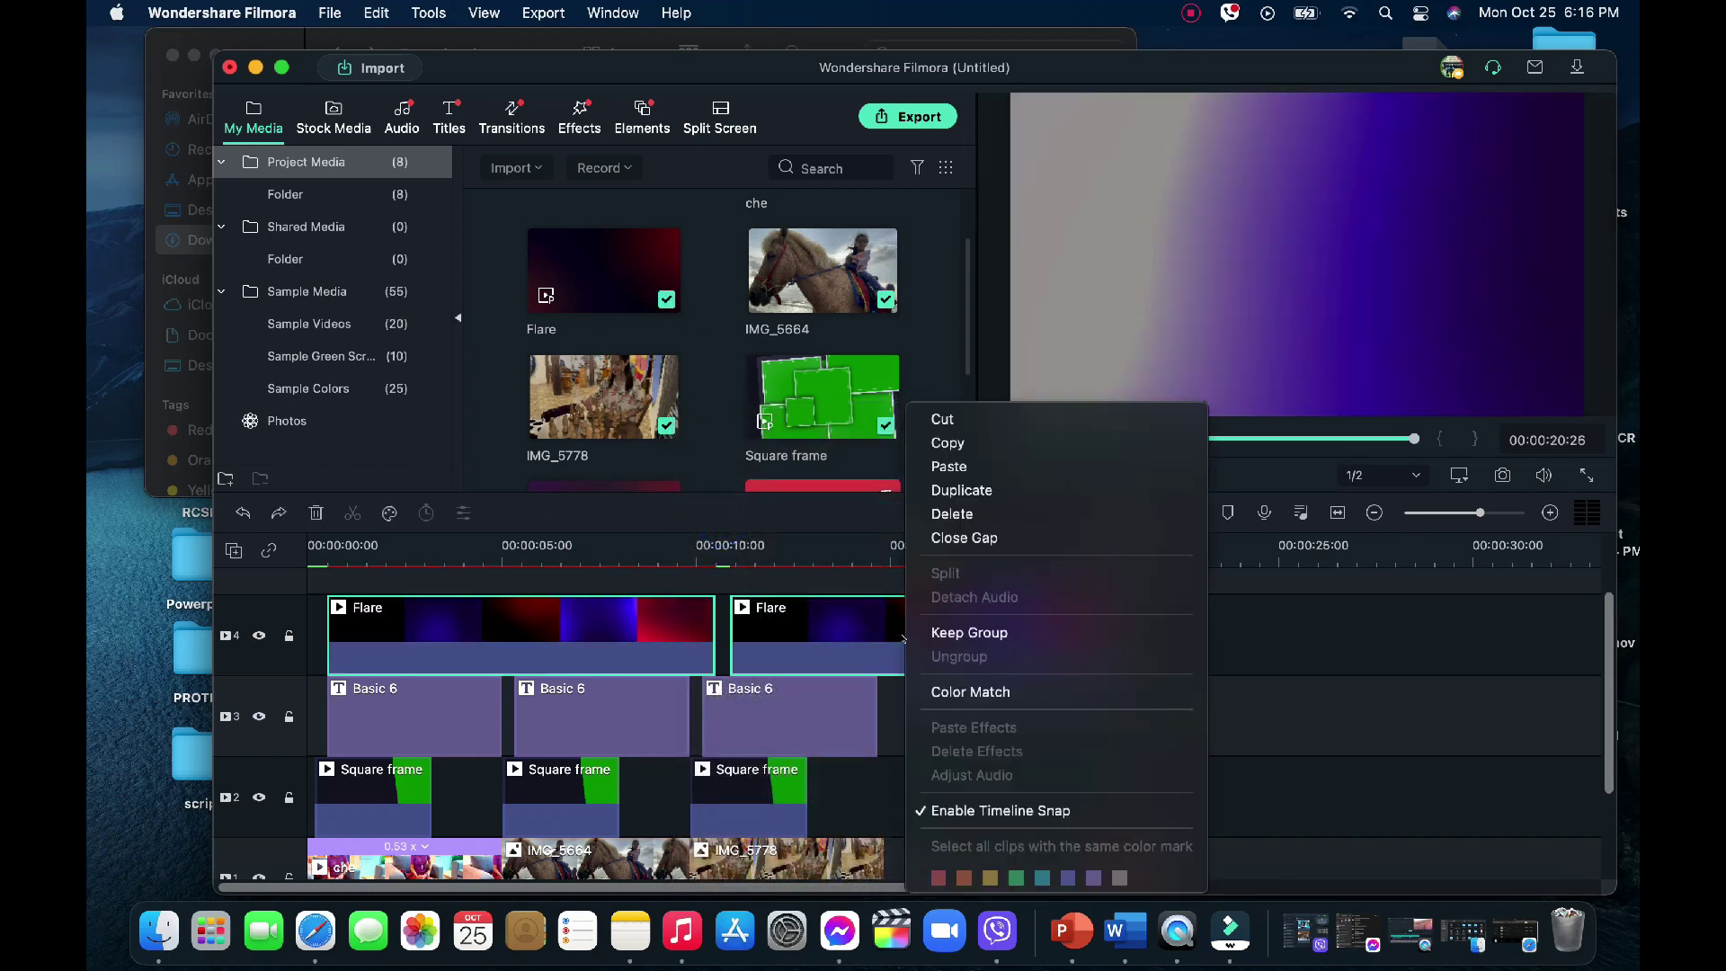
{"action": "left_click", "coordinate": [962, 537]}
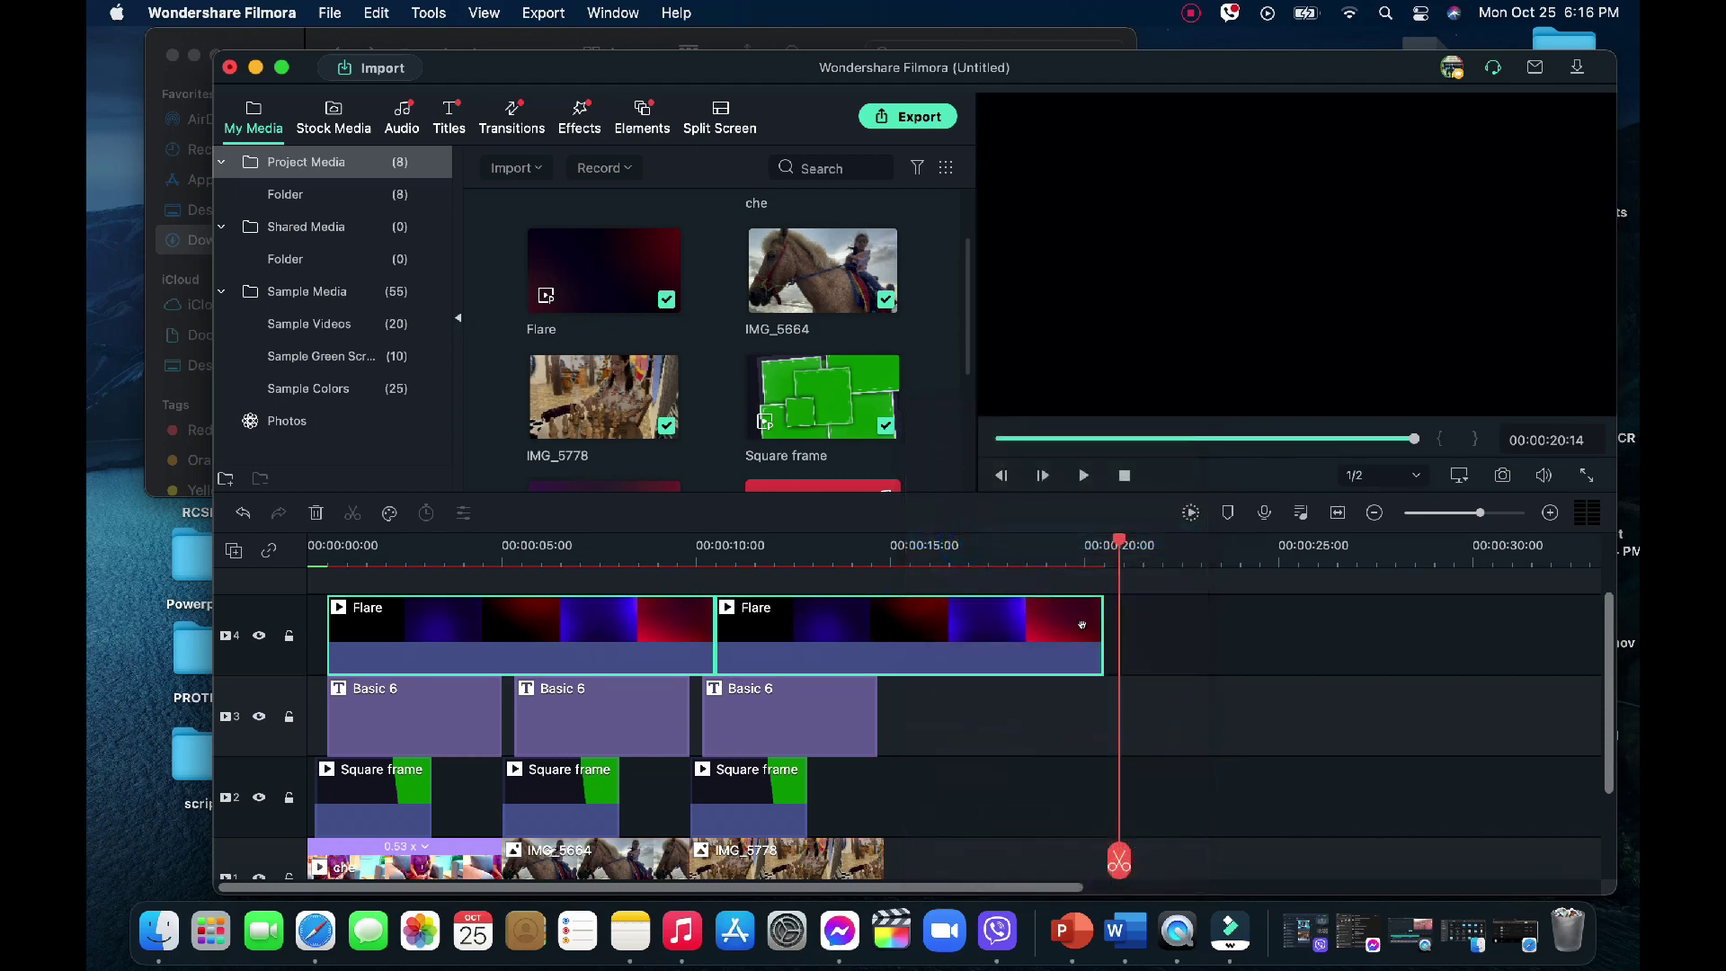
Cut the second Flare at 00:00:14:20 and delete the piece beyond it
{"action": "left_click", "coordinate": [877, 542]}
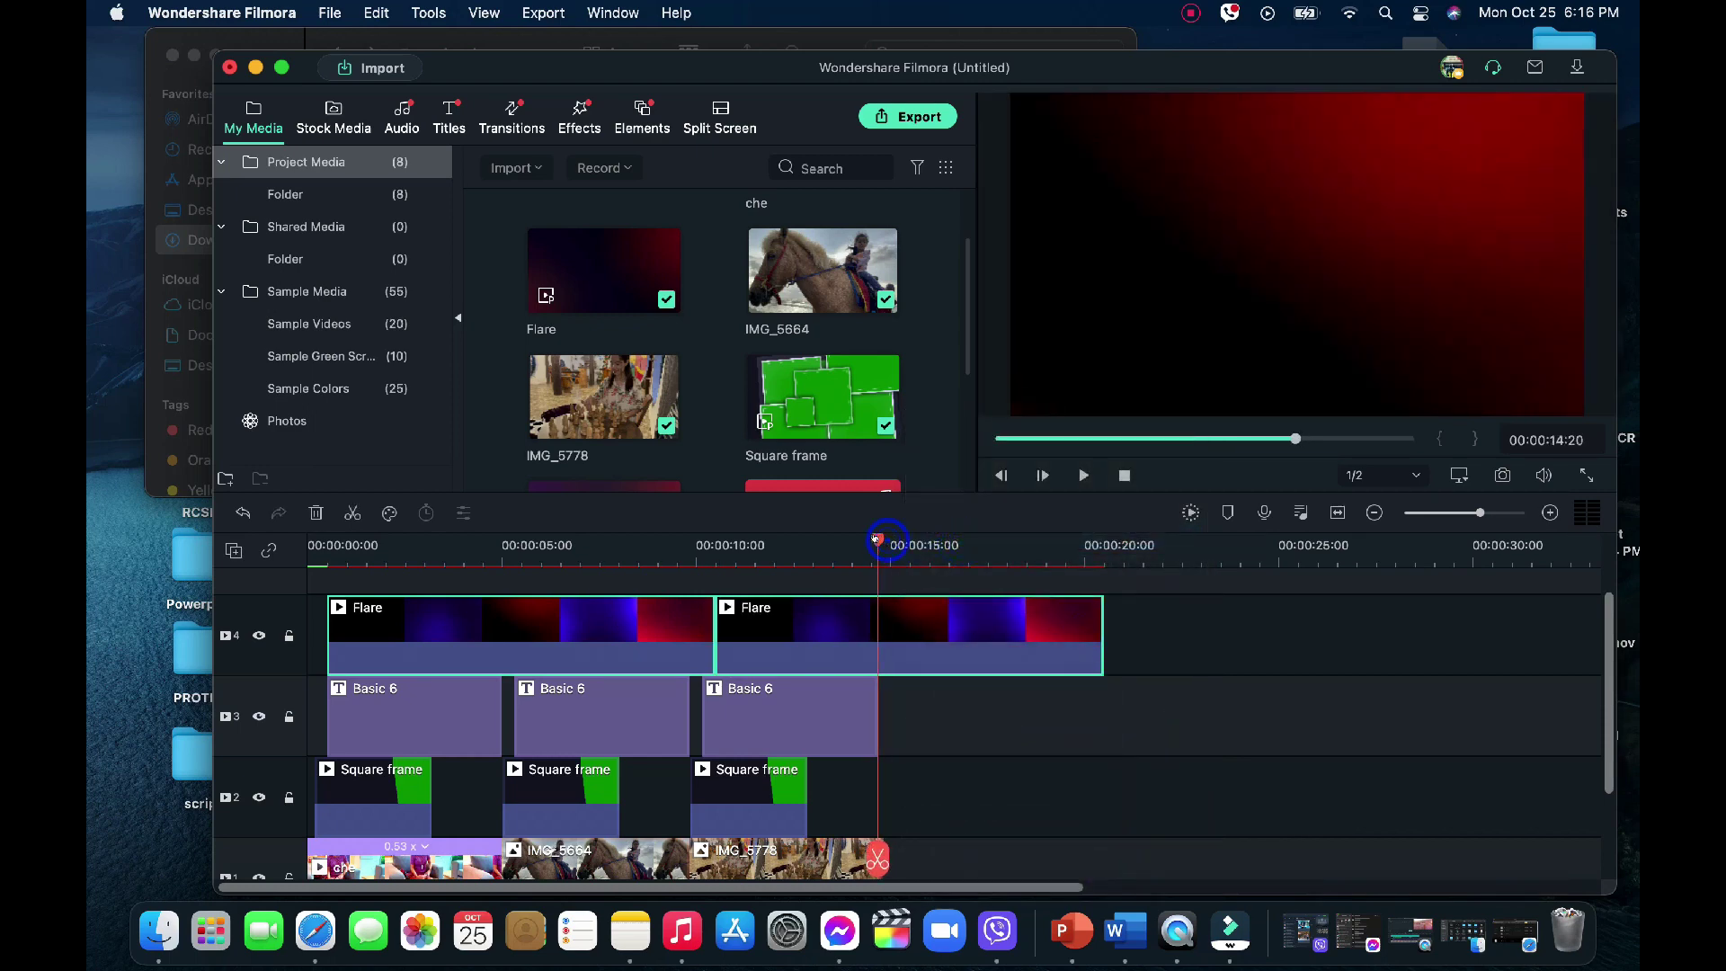
{"action": "left_click", "coordinate": [877, 858]}
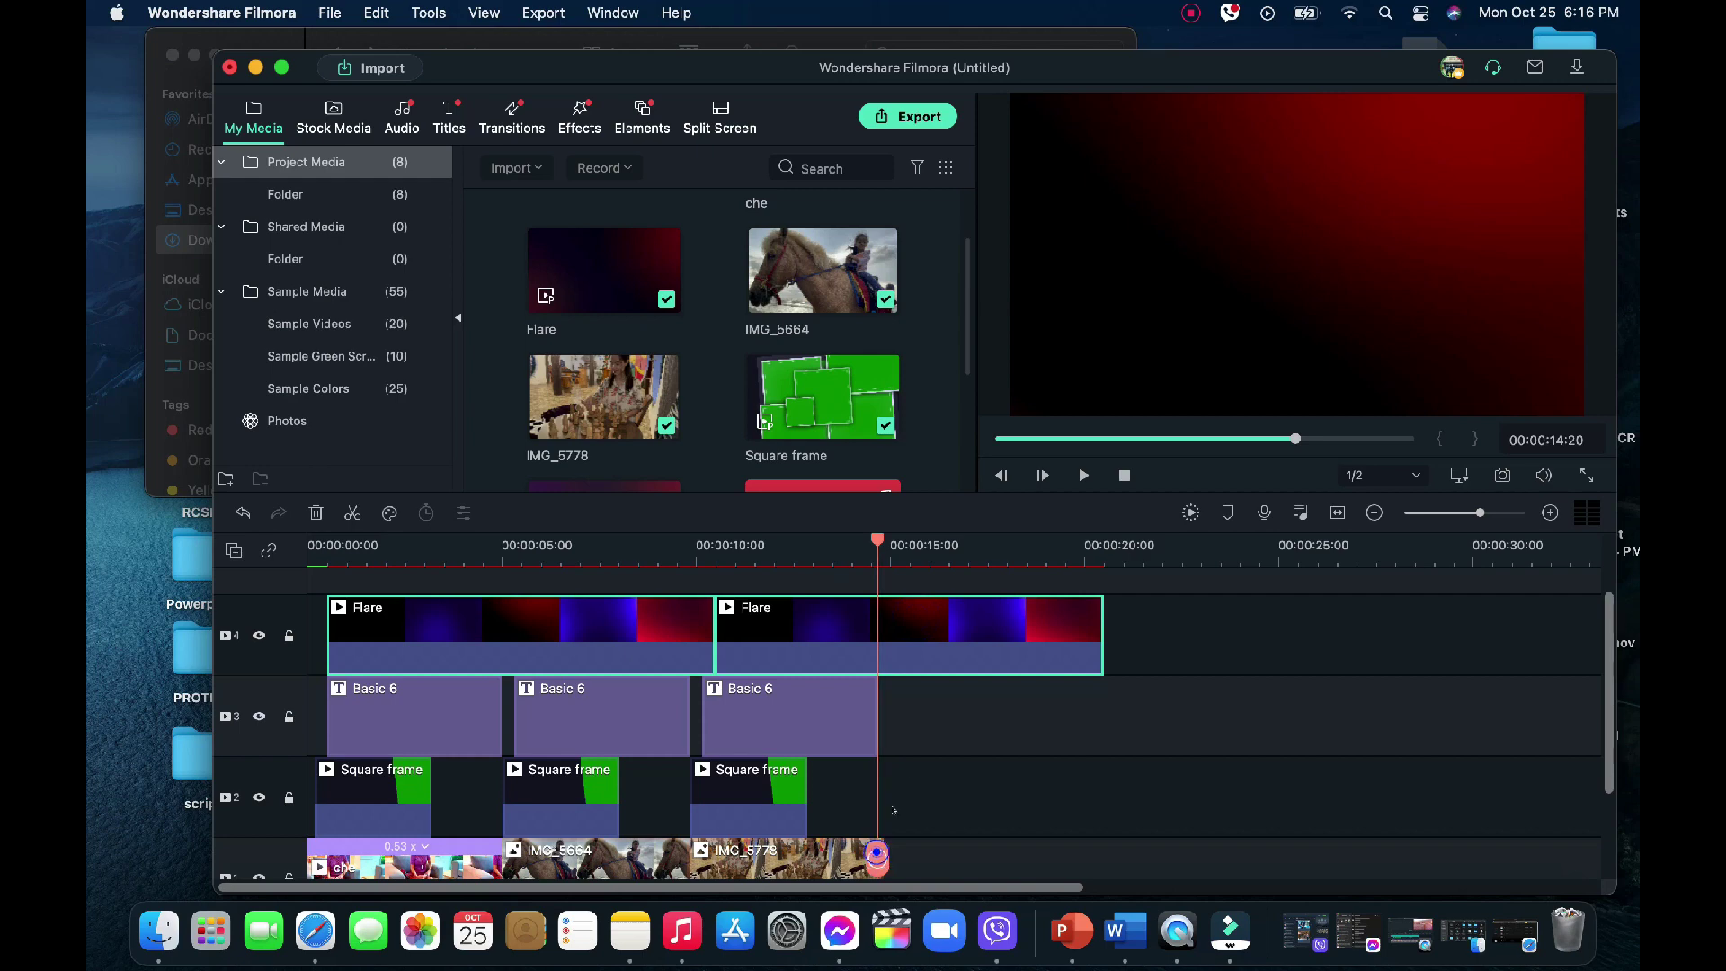
{"action": "left_click", "coordinate": [962, 627]}
{"action": "key", "text": "Delete"}
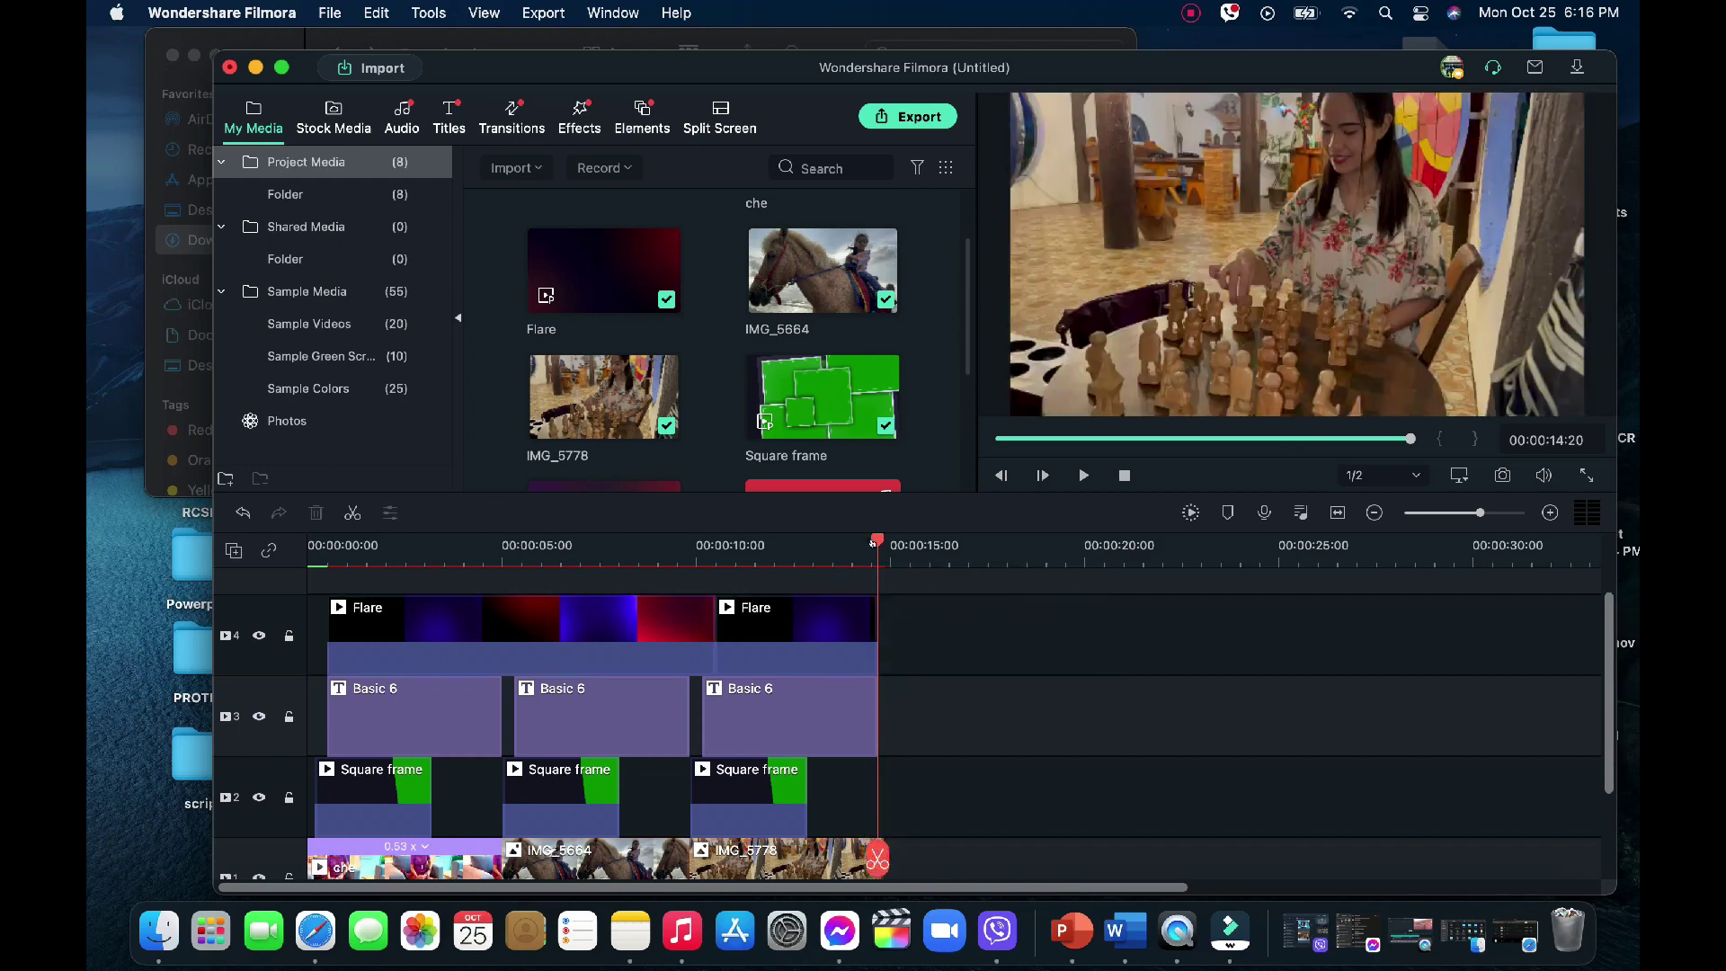
{"action": "left_click_drag", "start_coordinate": [871, 540], "coordinate": [574, 542]}
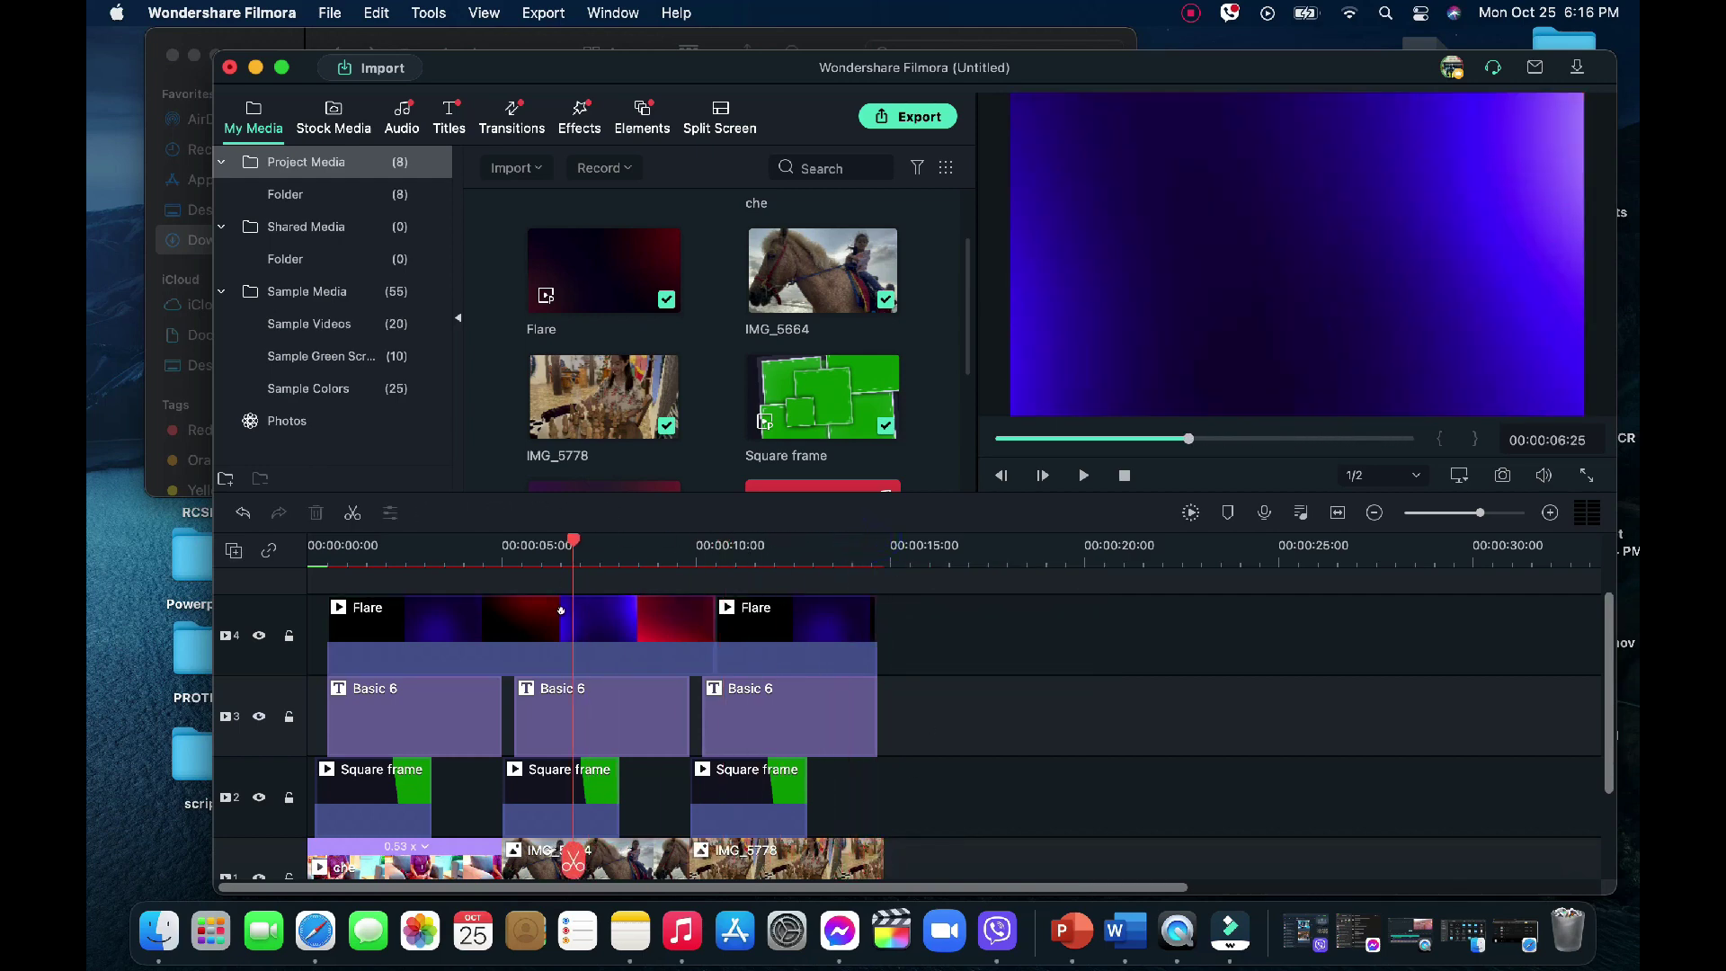
Set the first Flare clip's compositing blending mode to Screen
{"action": "left_click", "coordinate": [560, 610]}
{"action": "double_click", "coordinate": [565, 615]}
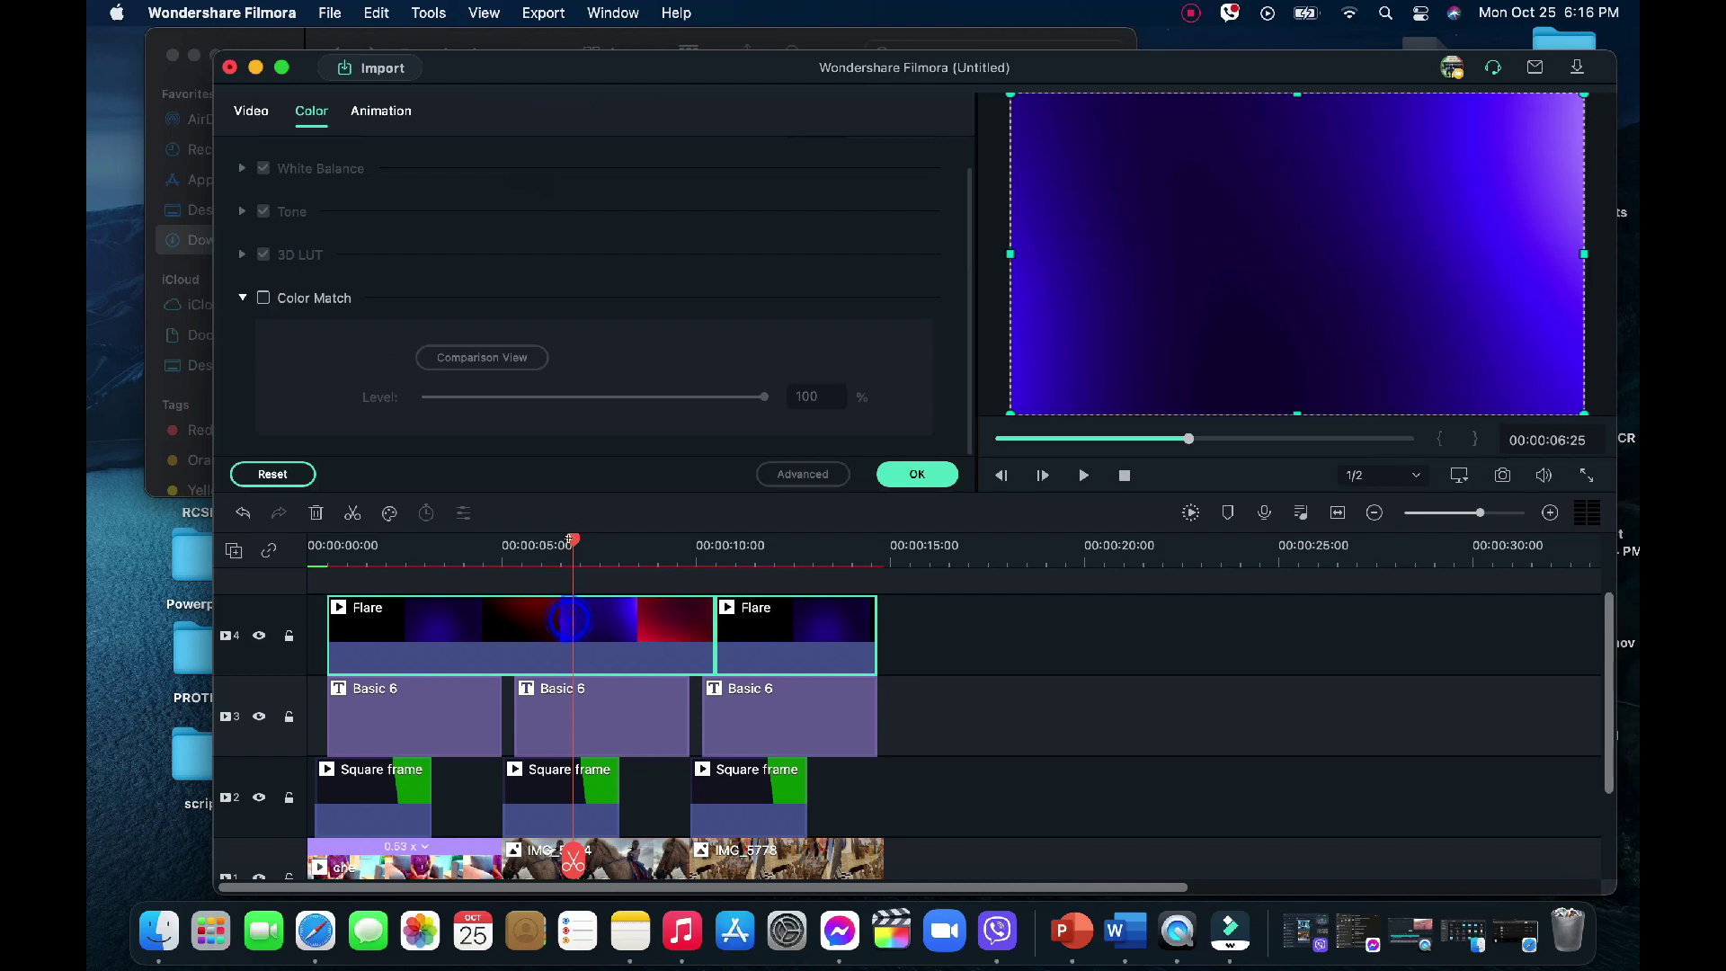
{"action": "left_click", "coordinate": [251, 114]}
{"action": "scroll", "coordinate": [429, 289], "scroll_direction": "up", "scroll_amount": 4}
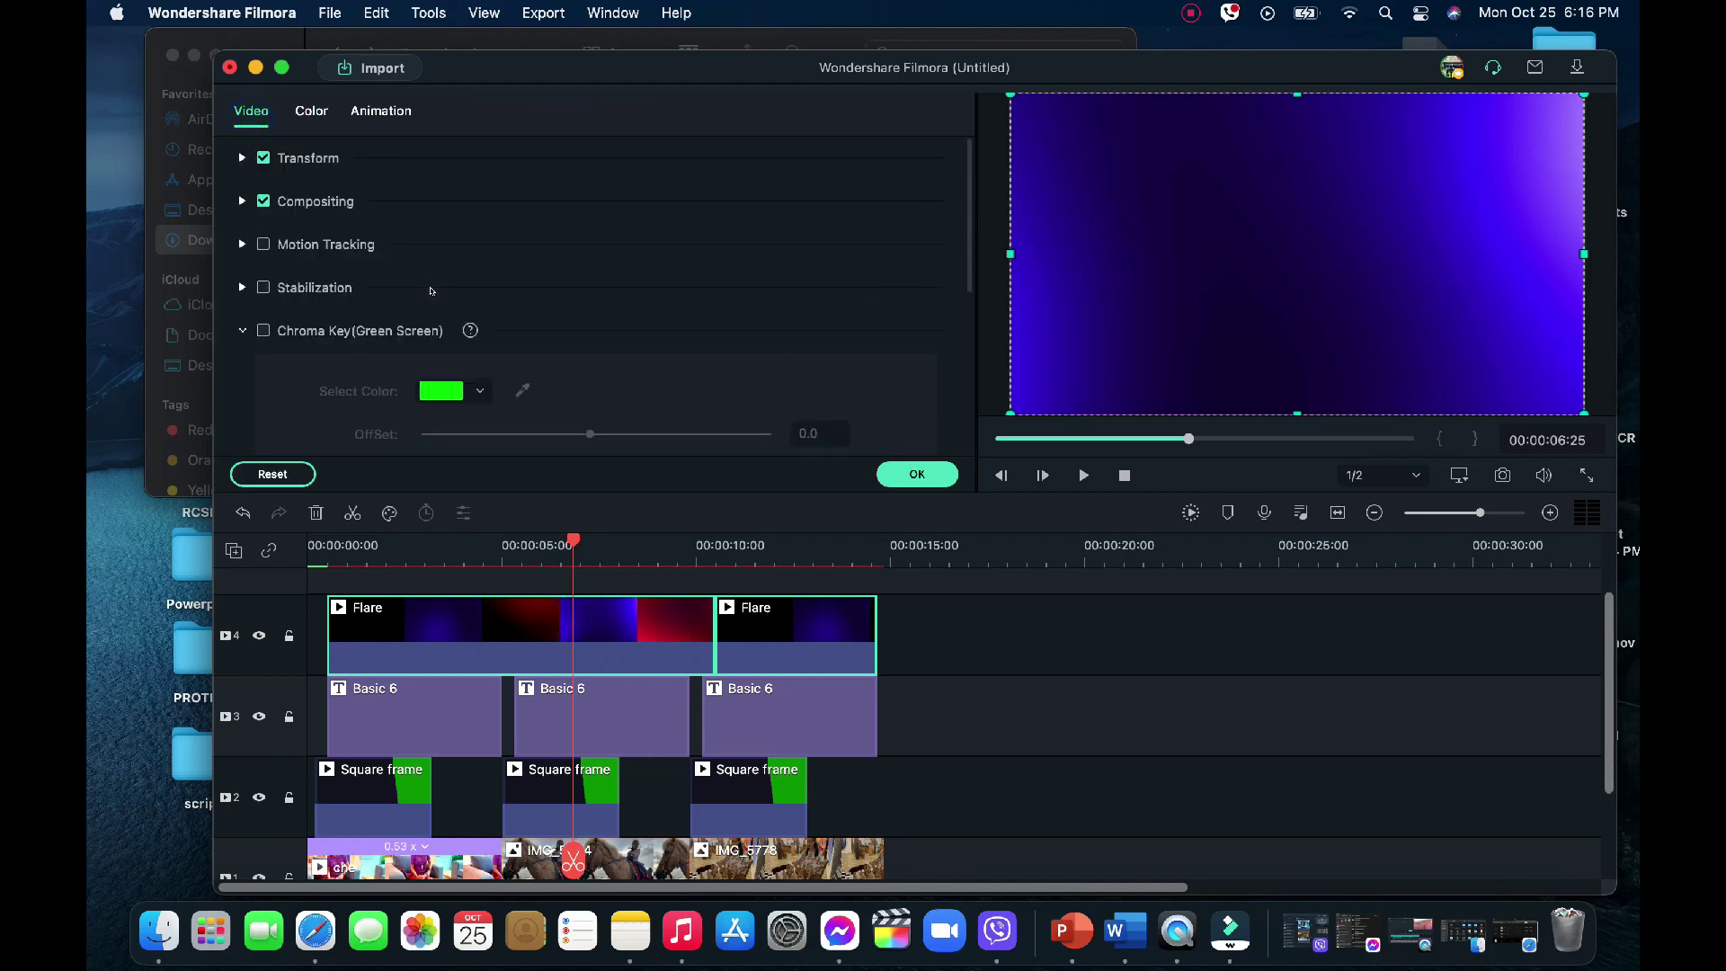
{"action": "left_click", "coordinate": [241, 201]}
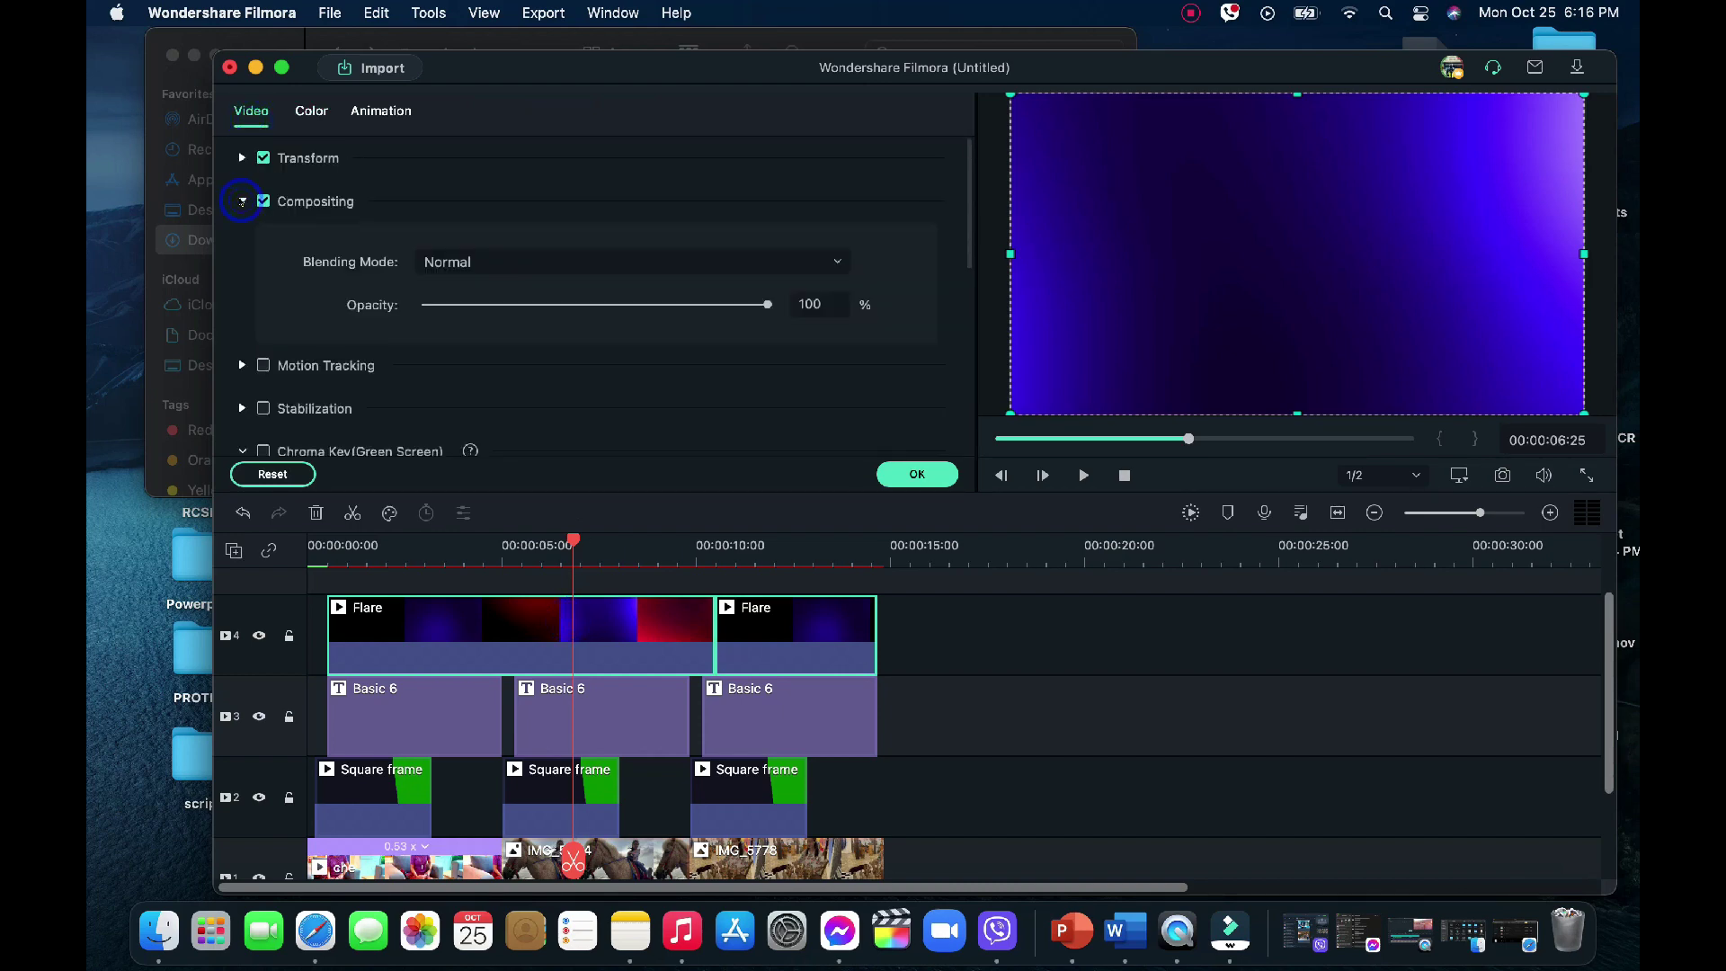
{"action": "left_click", "coordinate": [472, 263]}
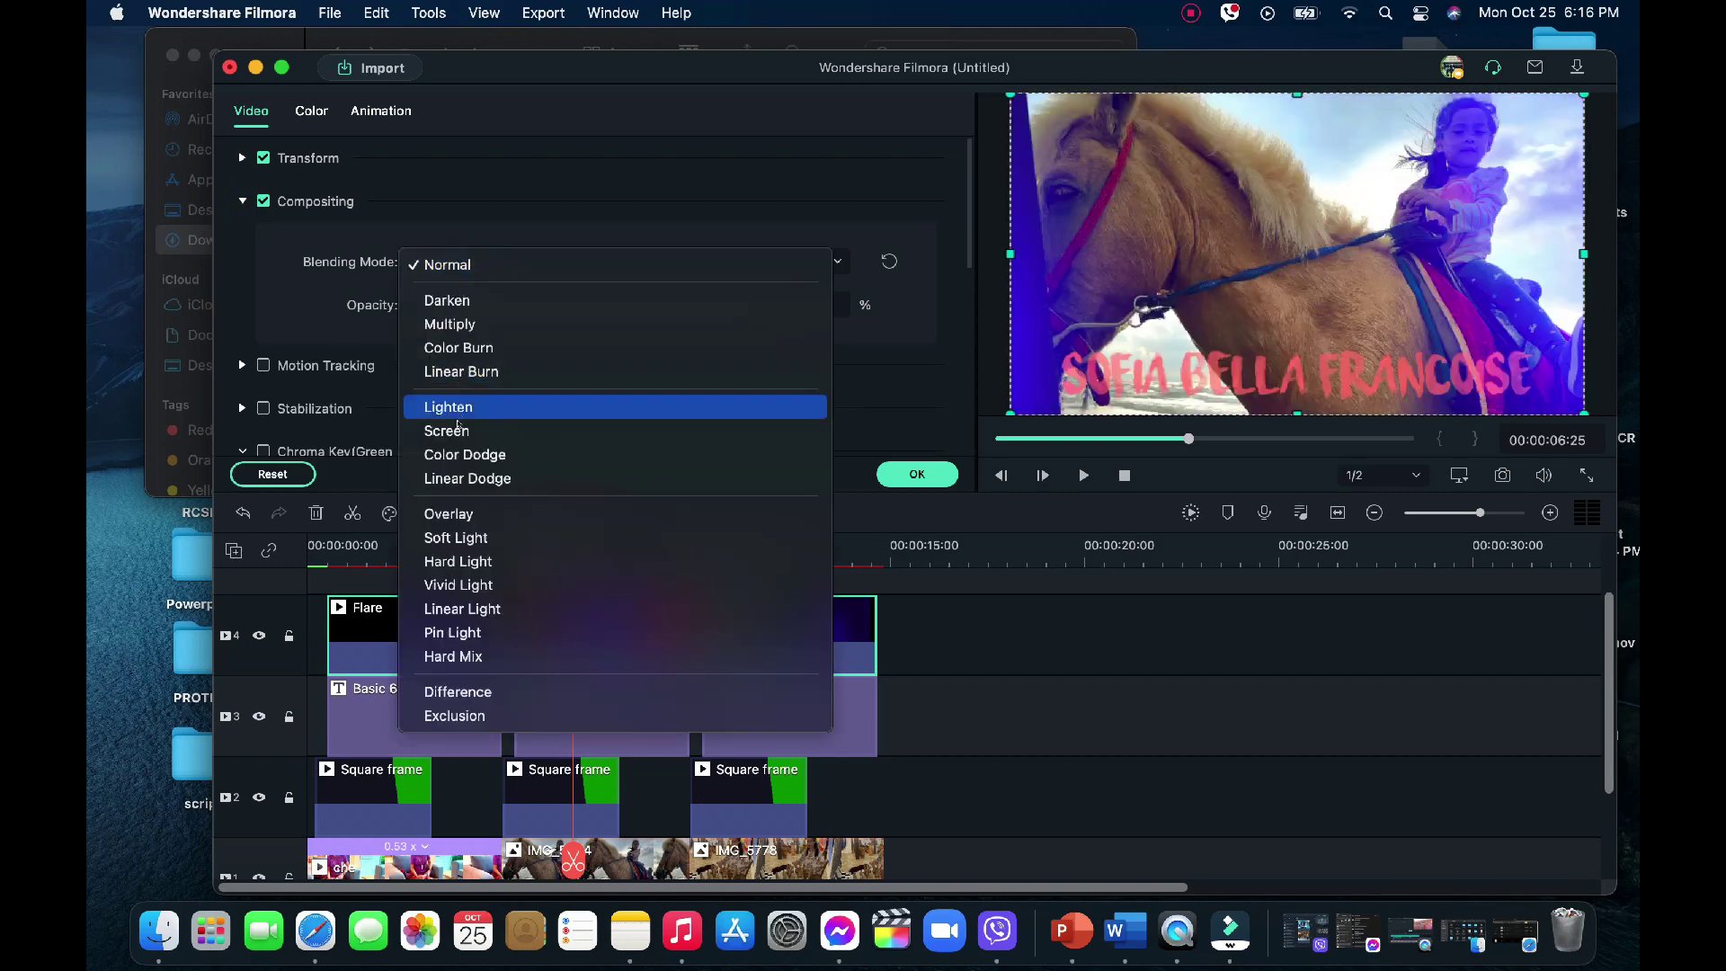
{"action": "left_click", "coordinate": [457, 429]}
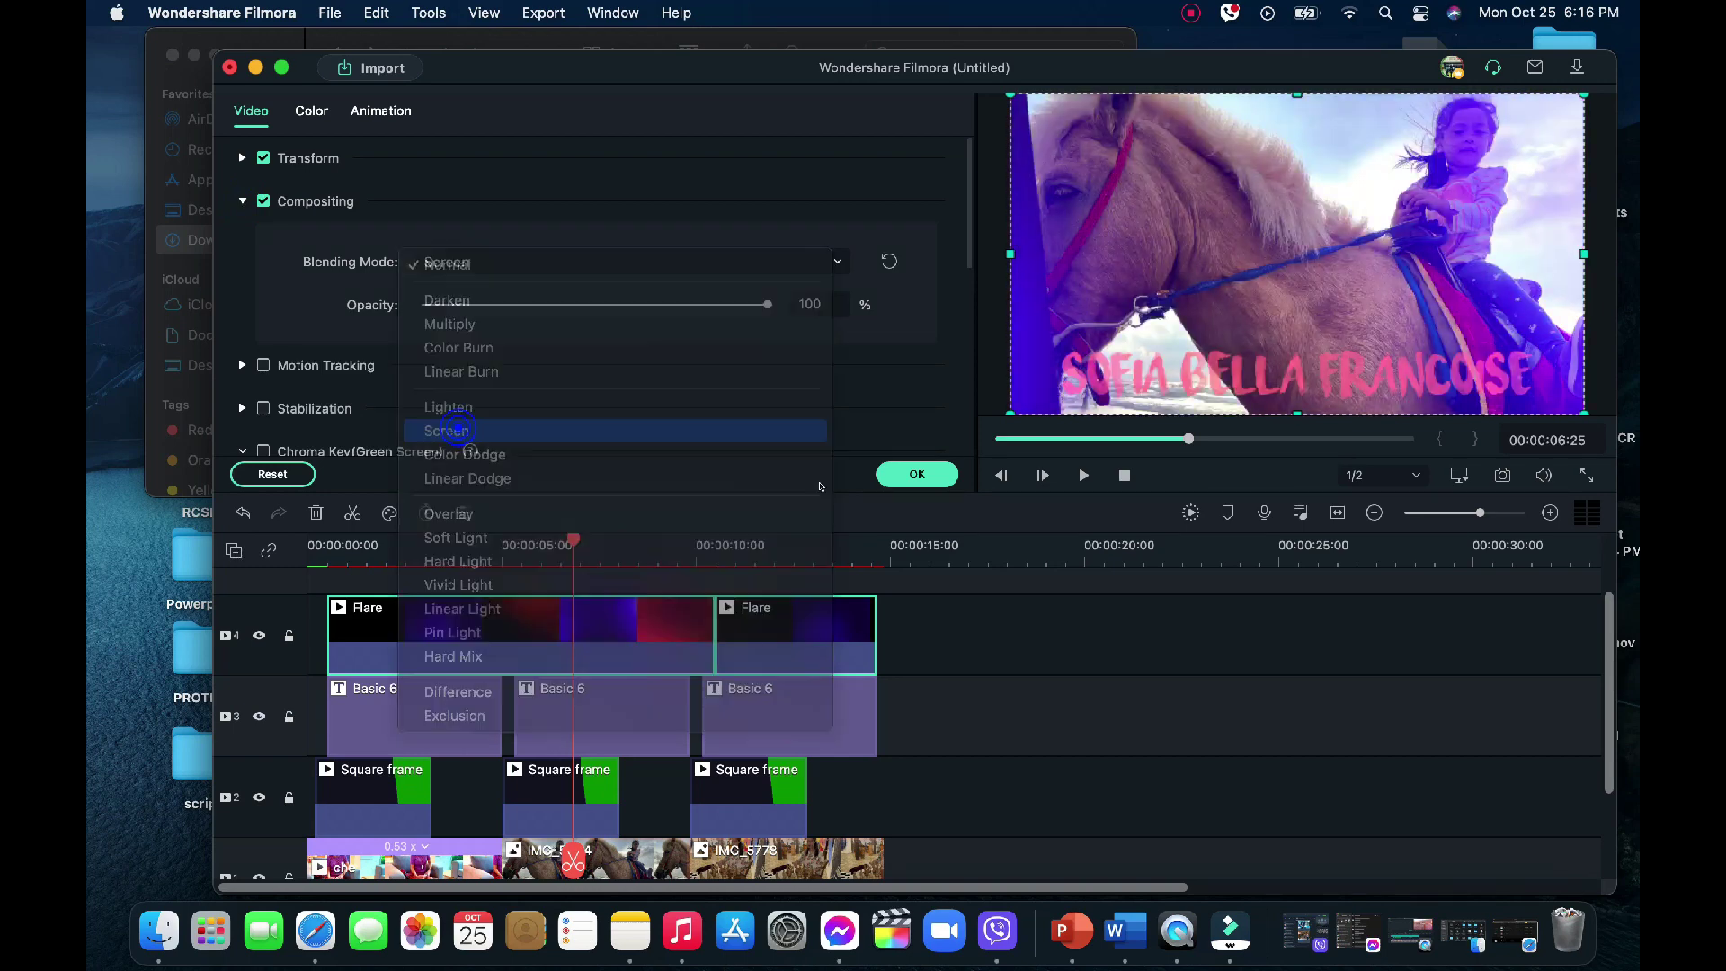
{"action": "left_click", "coordinate": [919, 475]}
Give the second Flare clip the Screen blending mode as well
{"action": "left_click", "coordinate": [797, 545]}
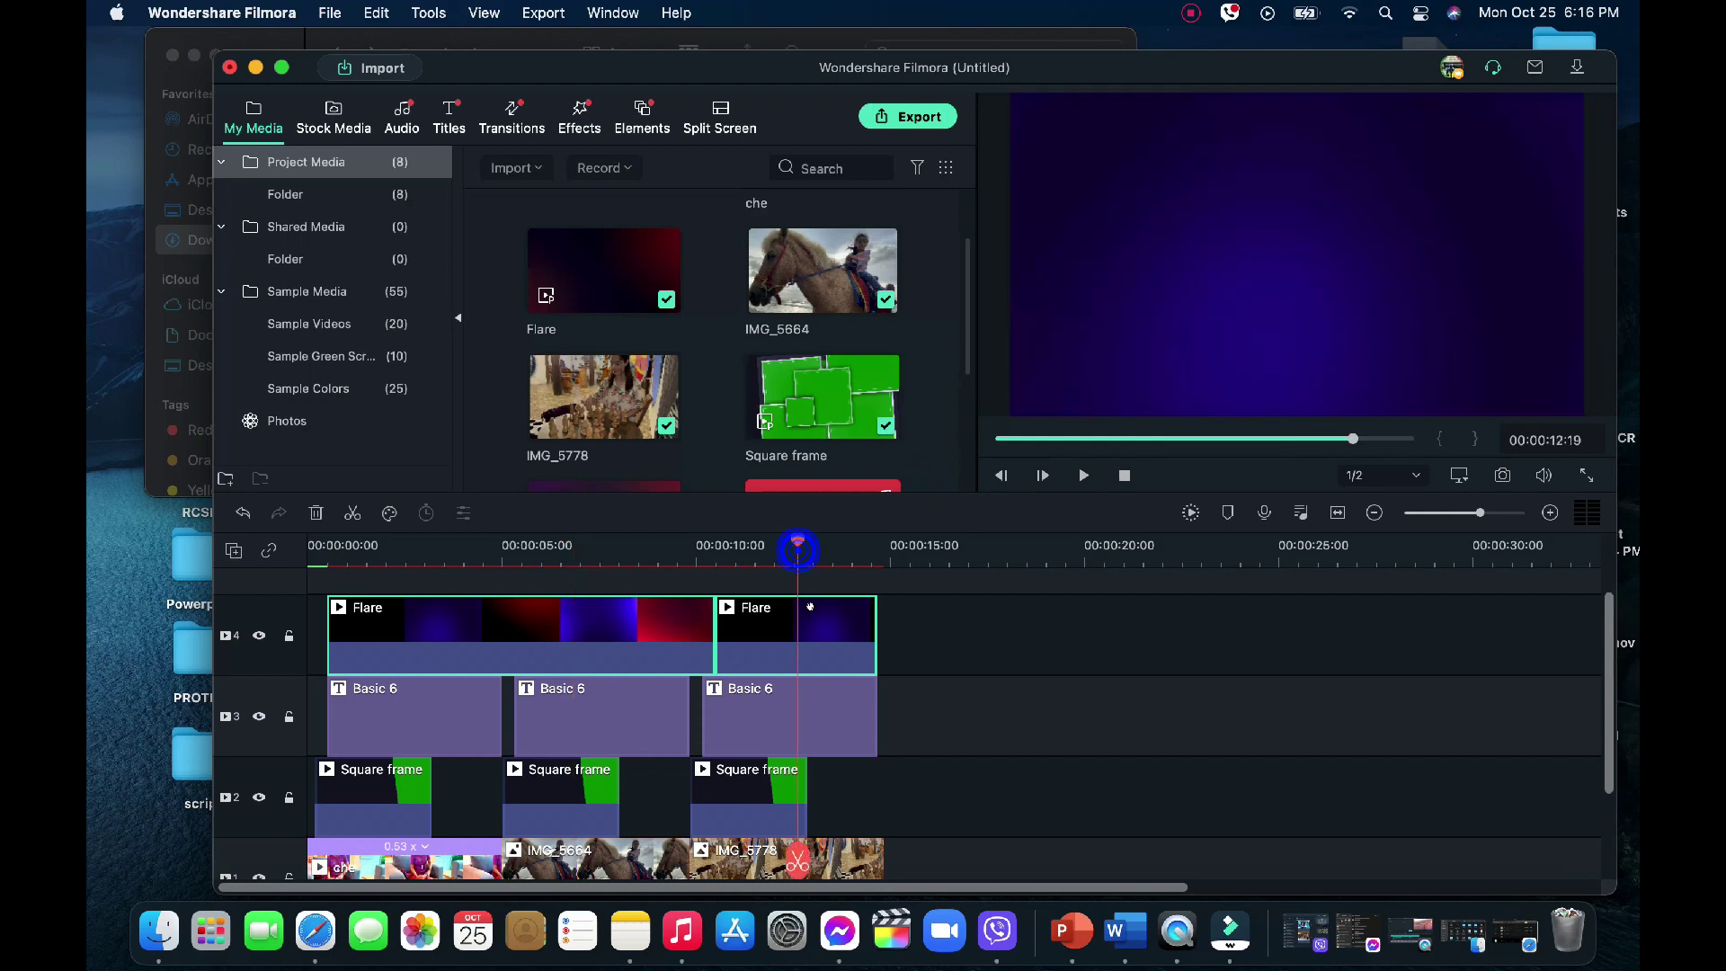
{"action": "right_click", "coordinate": [818, 615]}
{"action": "left_click", "coordinate": [755, 629]}
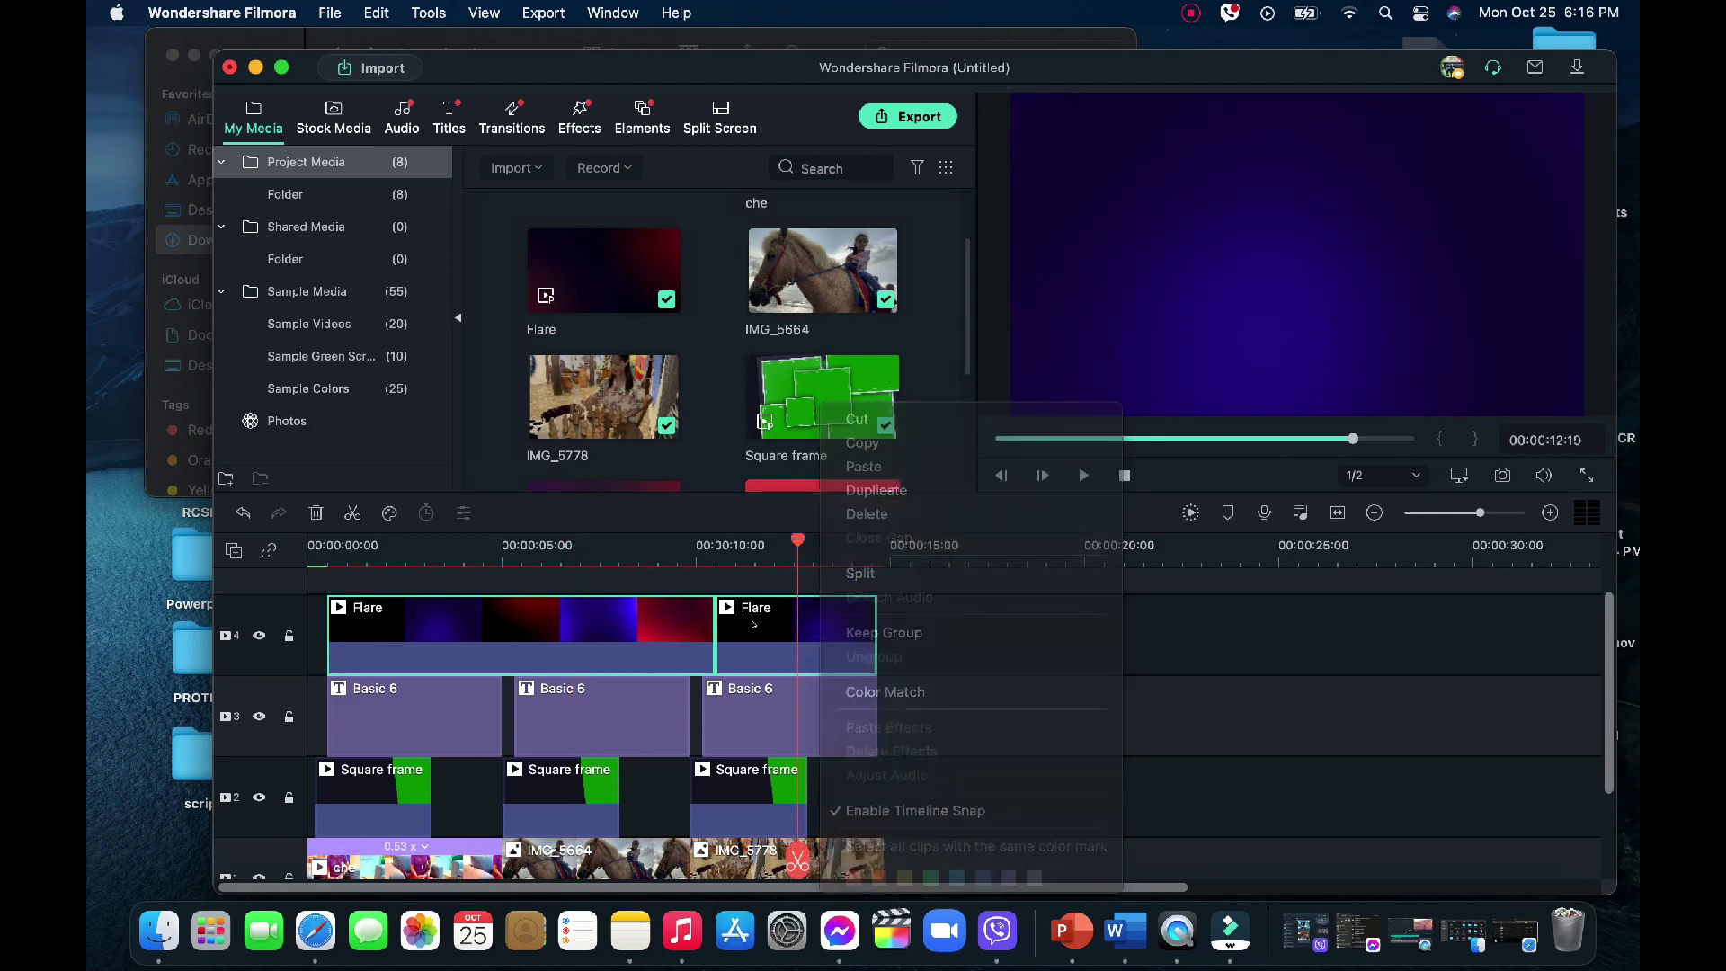
{"action": "double_click", "coordinate": [755, 630]}
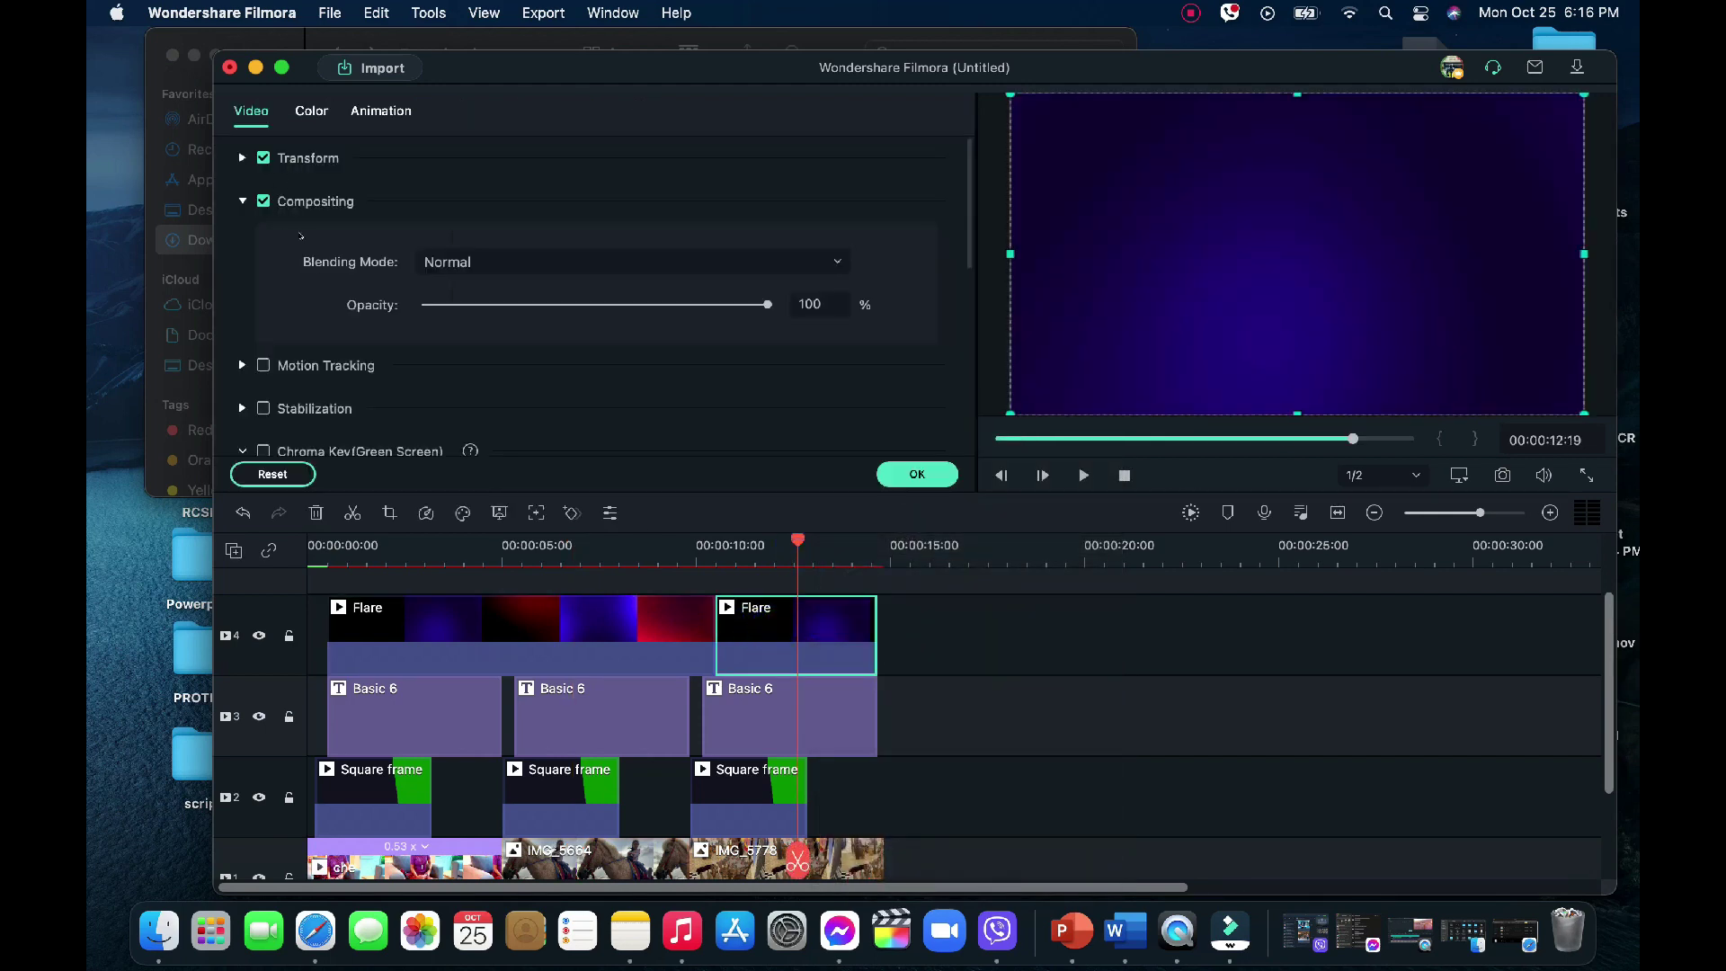
{"action": "left_click", "coordinate": [836, 261]}
{"action": "left_click", "coordinate": [469, 429]}
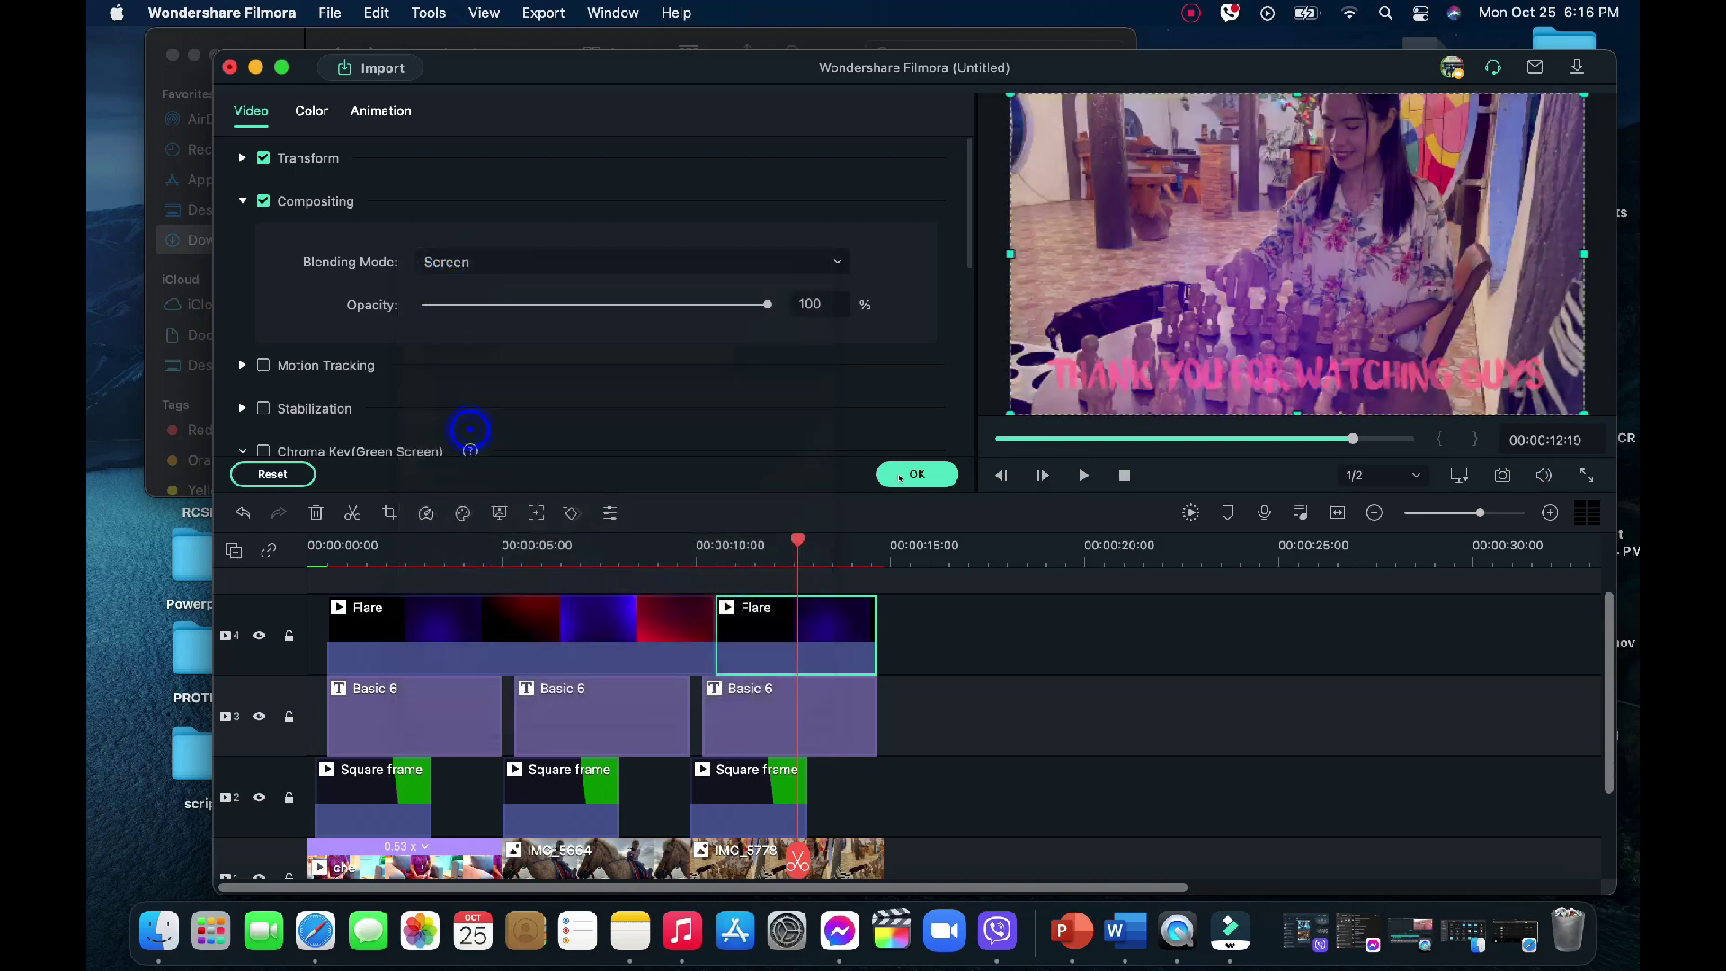
{"action": "left_click", "coordinate": [917, 474]}
{"action": "scroll", "coordinate": [804, 596], "scroll_direction": "up", "scroll_amount": 2}
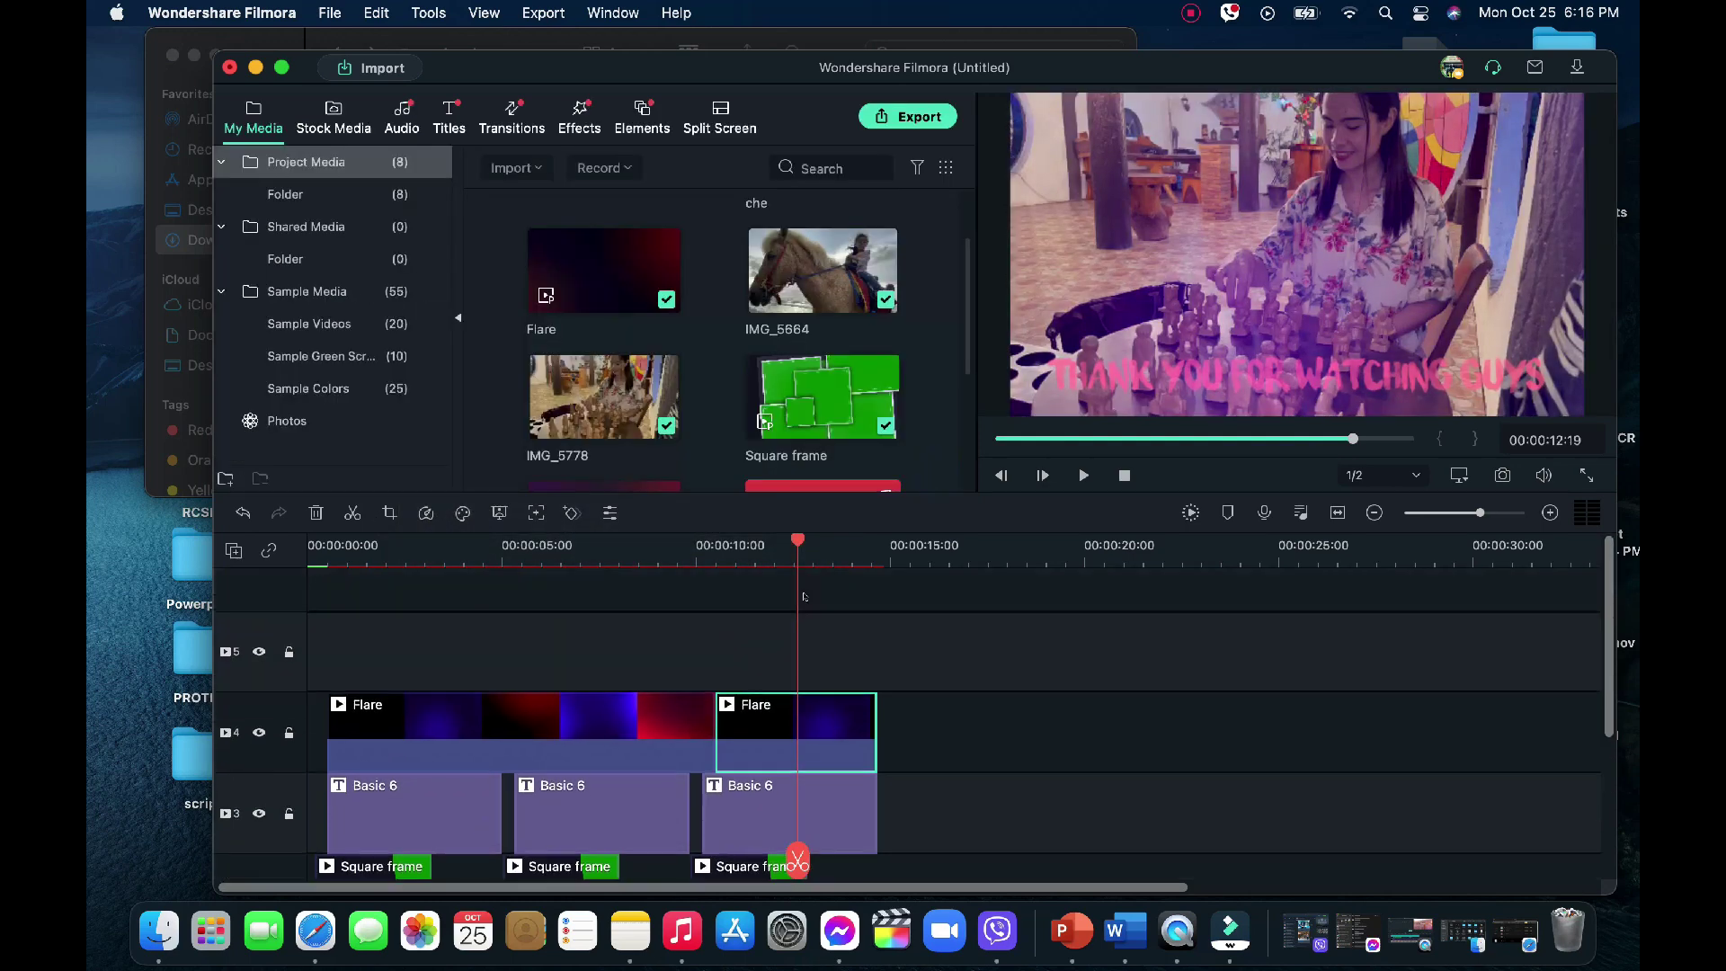
Put Travel Chic - Overlay 1 on track 5, stretched to end with the Flare clips
{"action": "left_click_drag", "start_coordinate": [793, 540], "coordinate": [321, 574]}
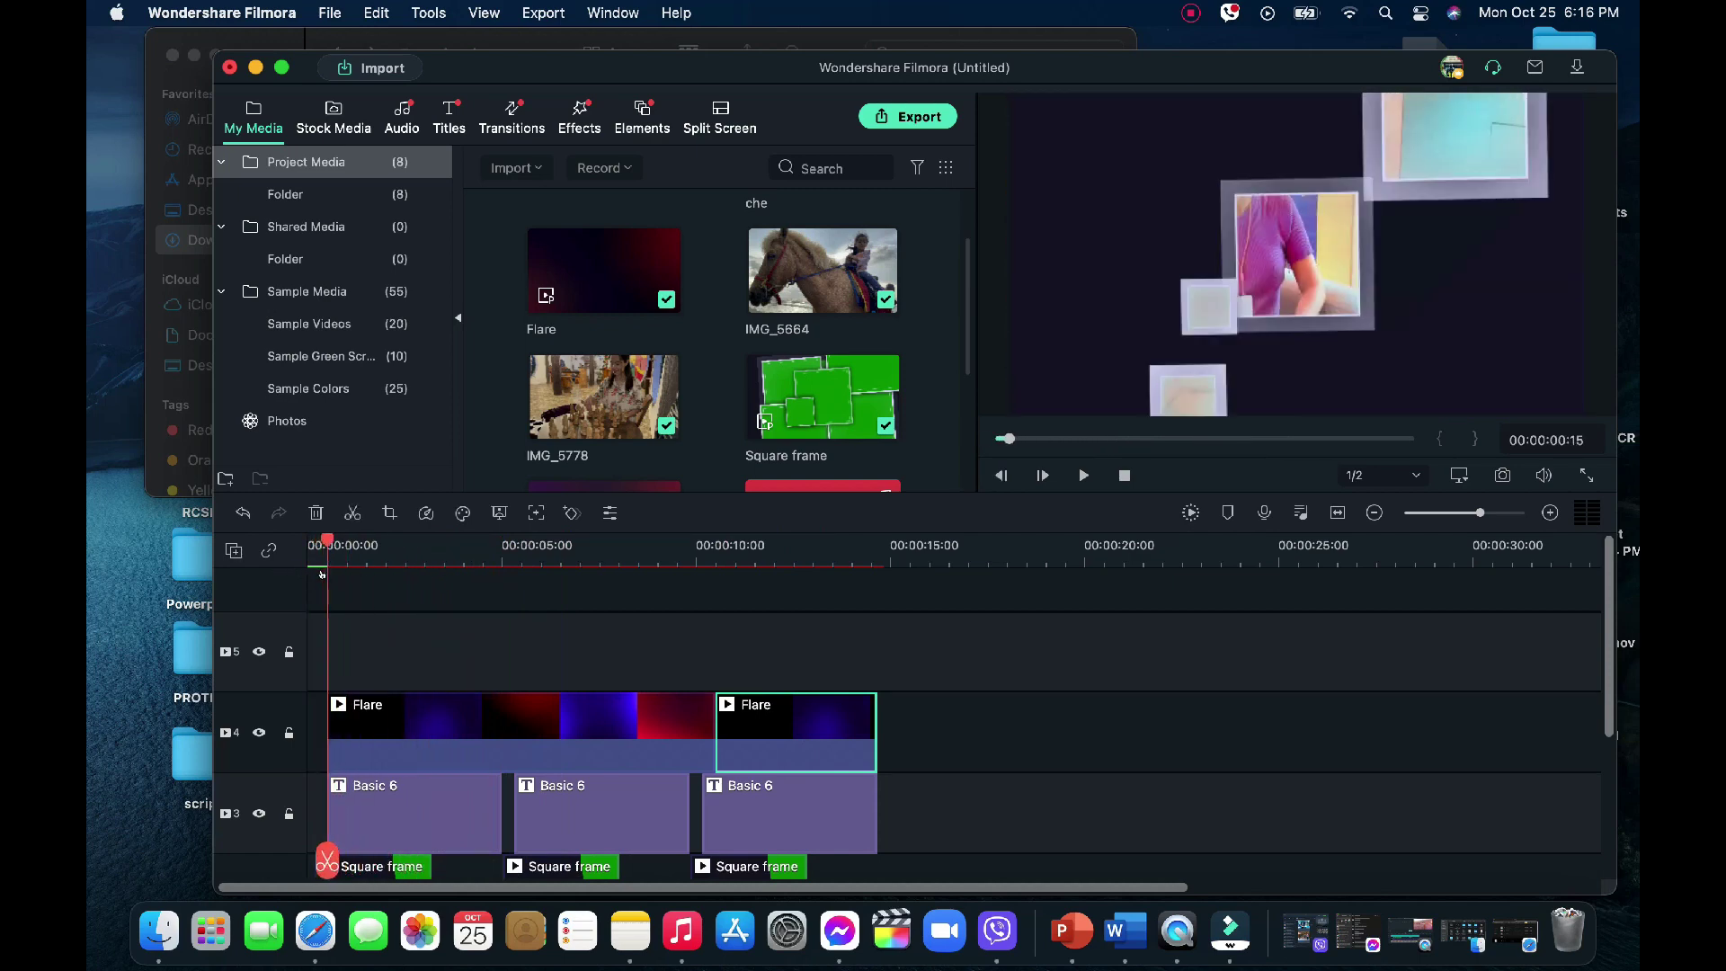
{"action": "left_click", "coordinate": [582, 117]}
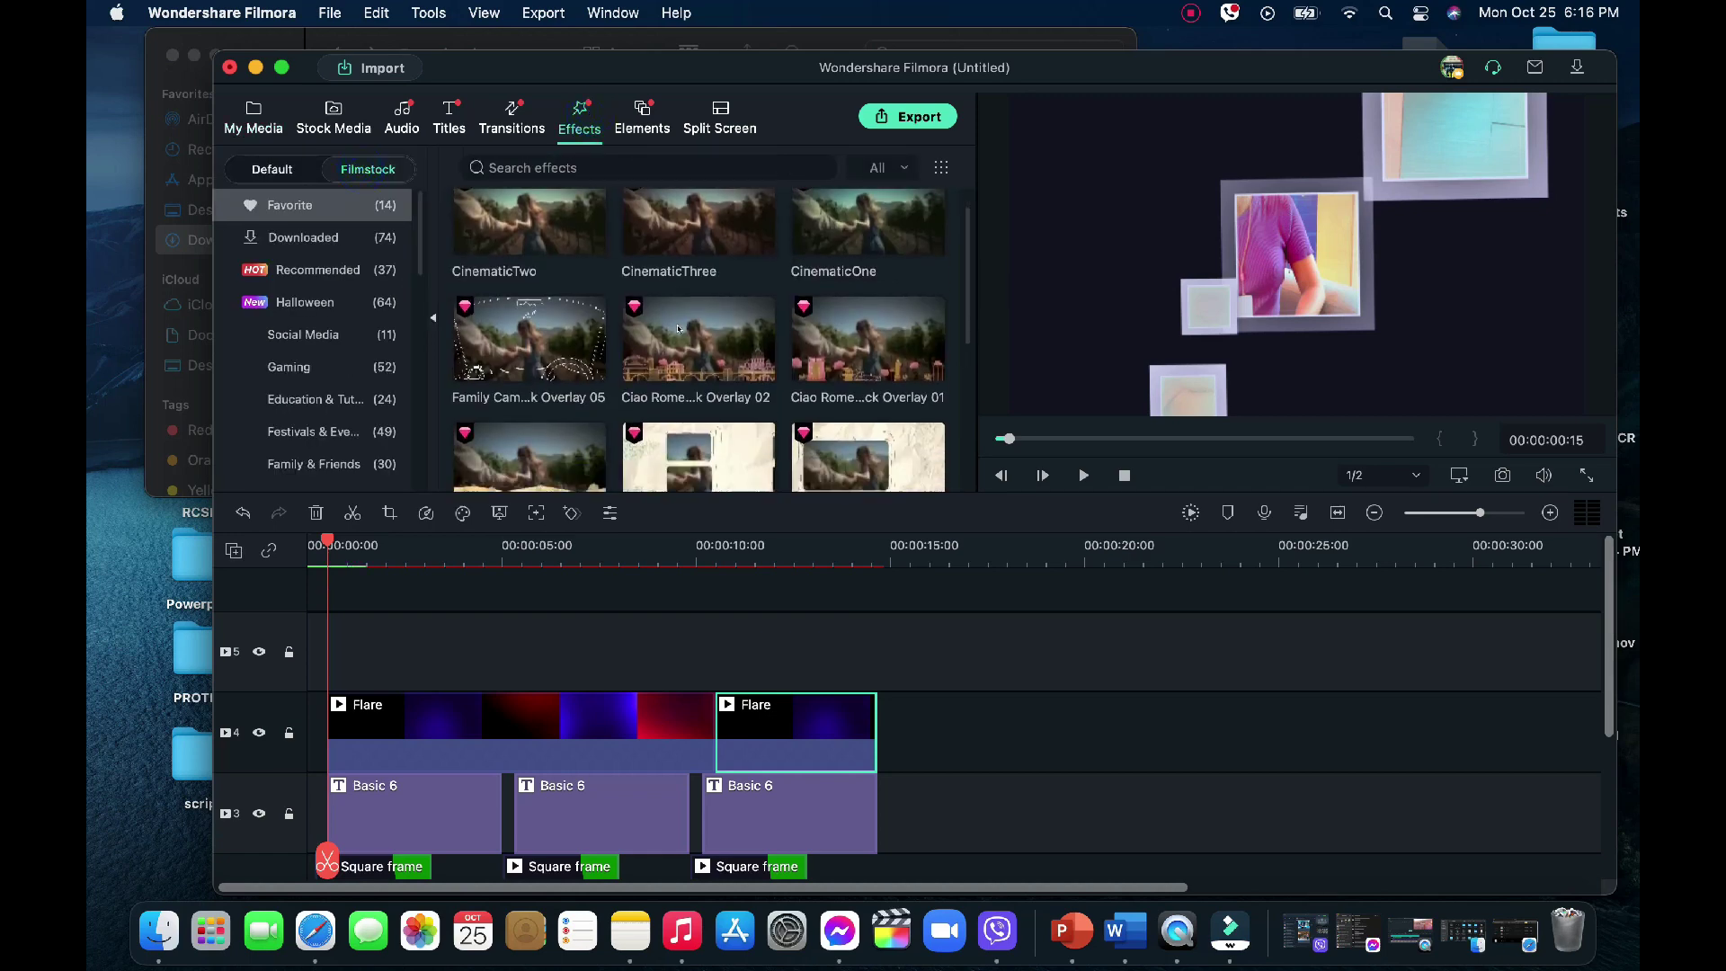
{"action": "scroll", "coordinate": [661, 324], "scroll_direction": "down", "scroll_amount": 10}
{"action": "scroll", "coordinate": [670, 330], "scroll_direction": "up", "scroll_amount": 2}
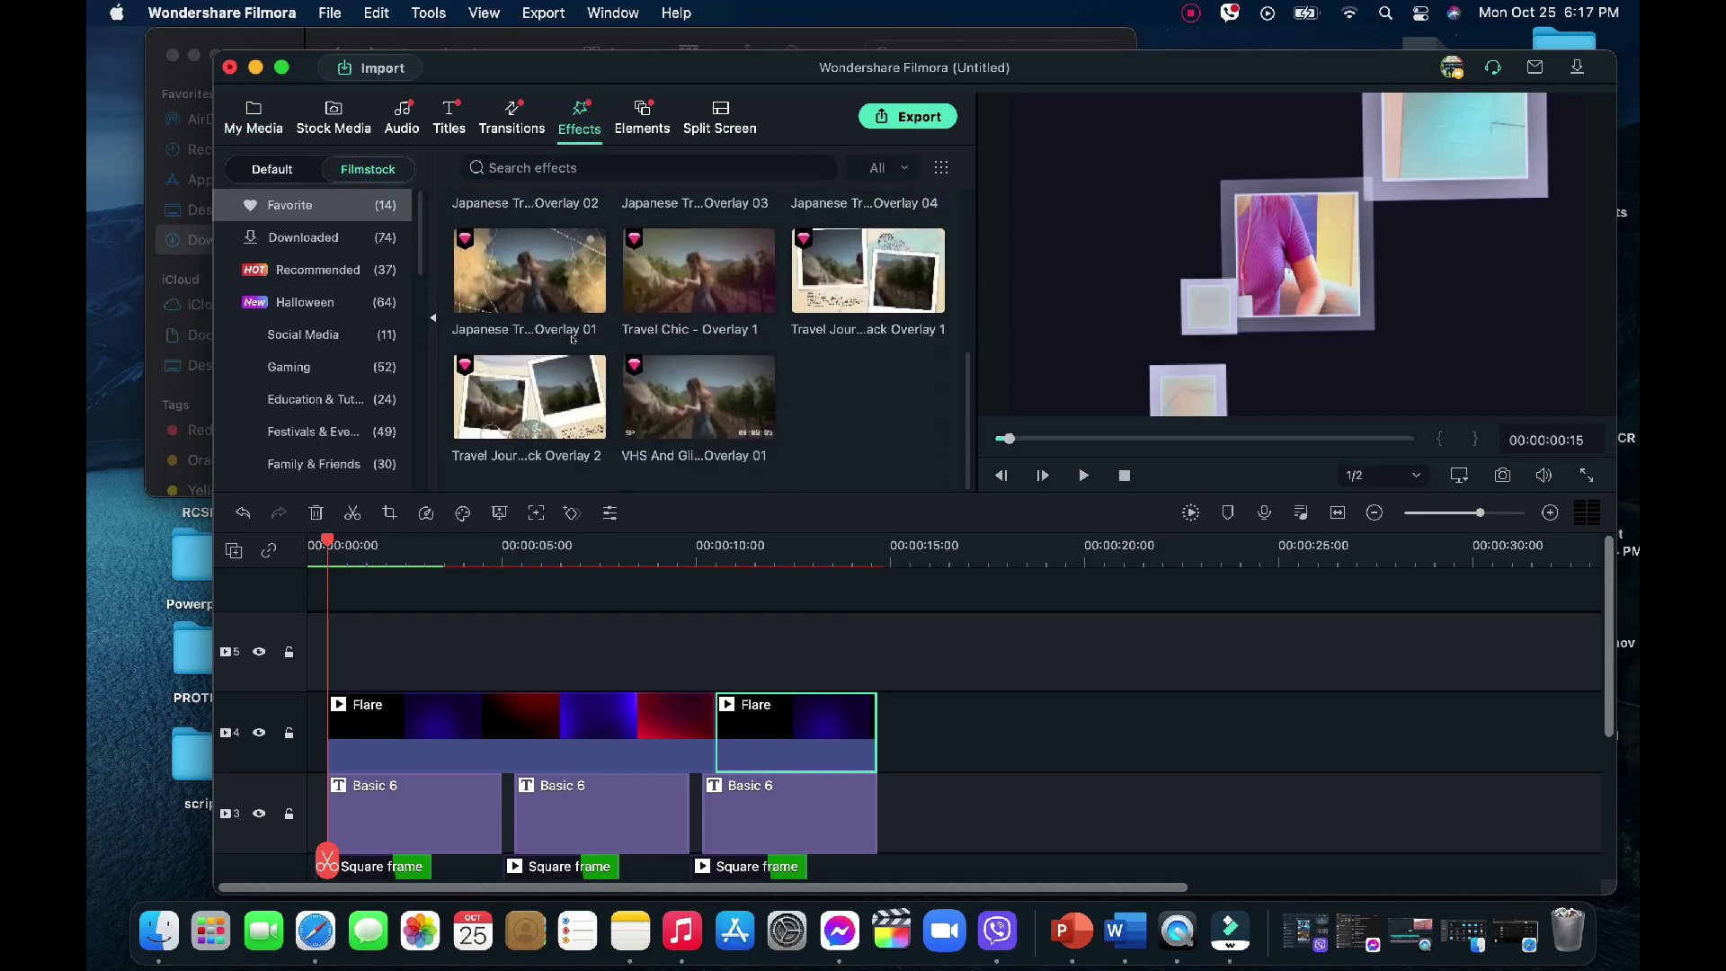
{"action": "left_click_drag", "start_coordinate": [683, 359], "coordinate": [336, 645]}
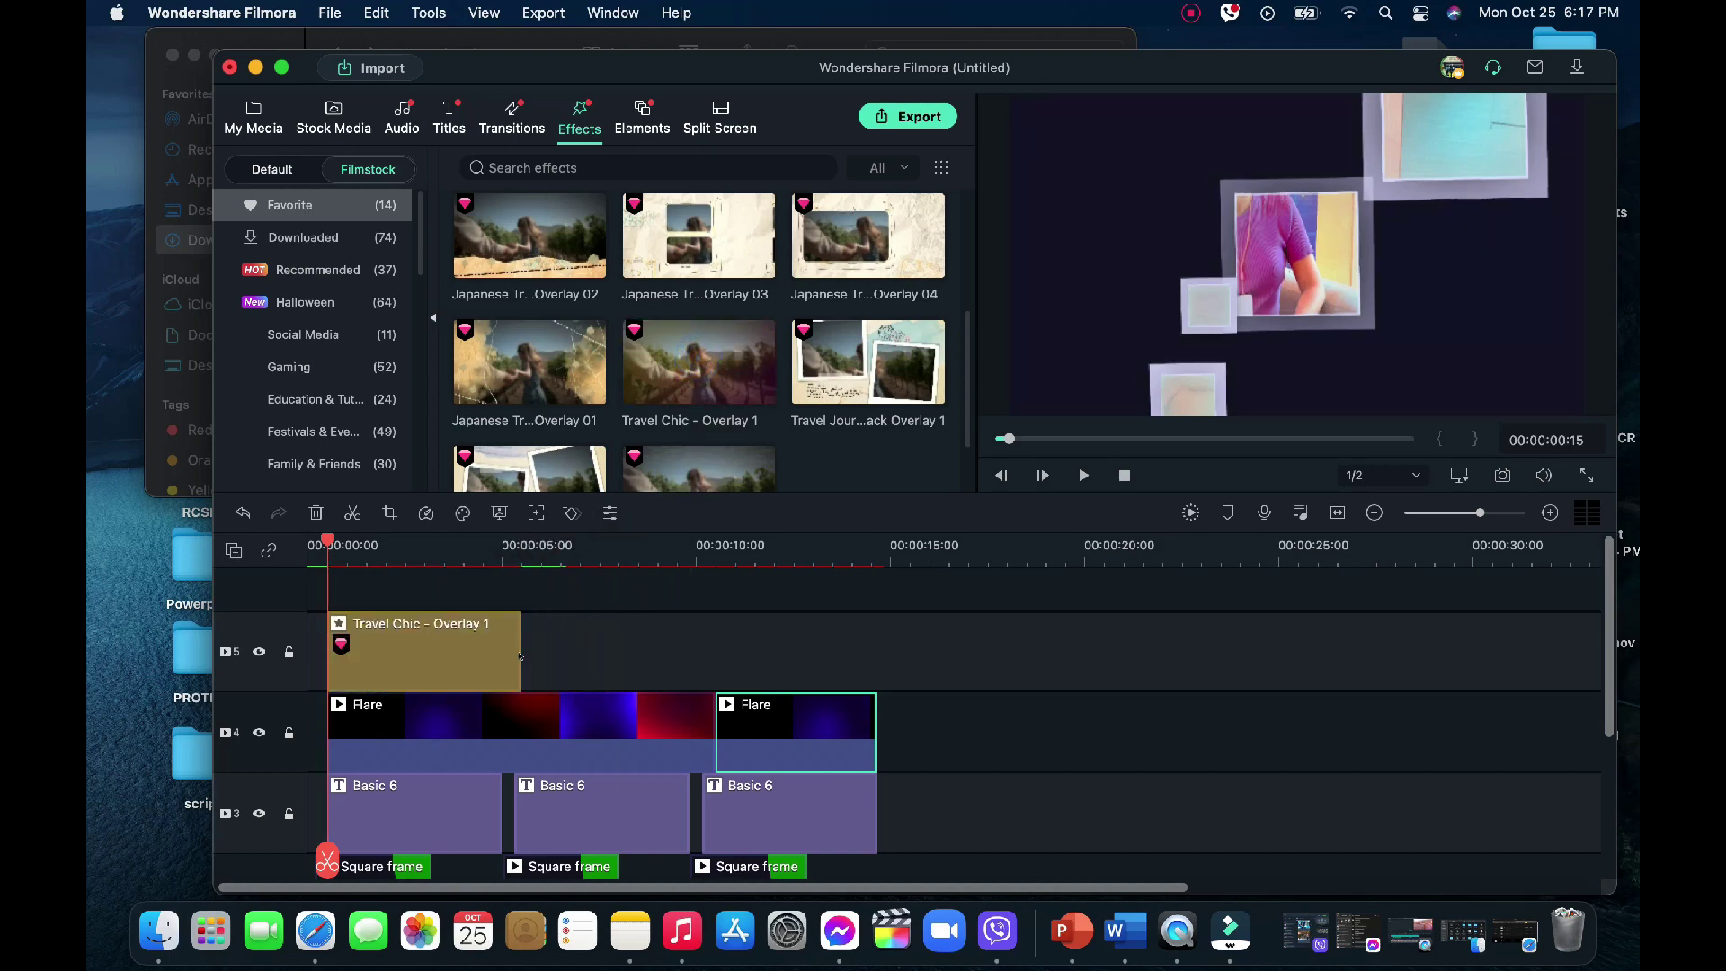
{"action": "left_click_drag", "start_coordinate": [520, 655], "coordinate": [877, 653]}
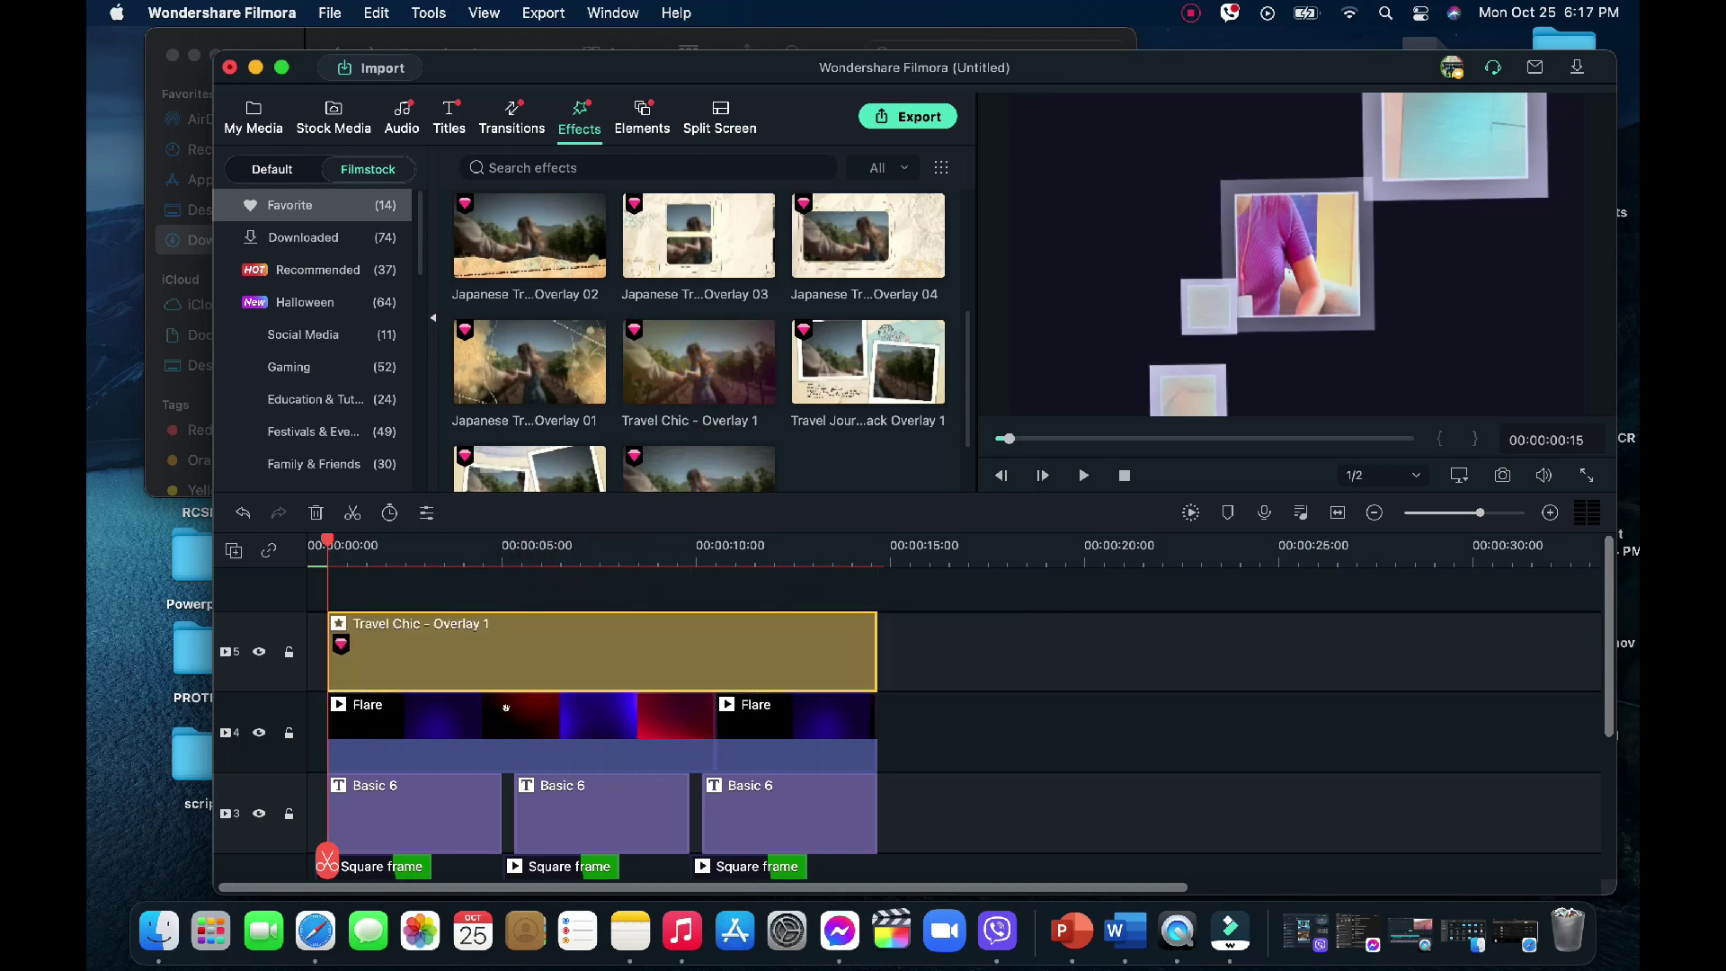
Rewind to the beginning and play the preview in full screen
{"action": "scroll", "coordinate": [506, 707], "scroll_direction": "down", "scroll_amount": 5}
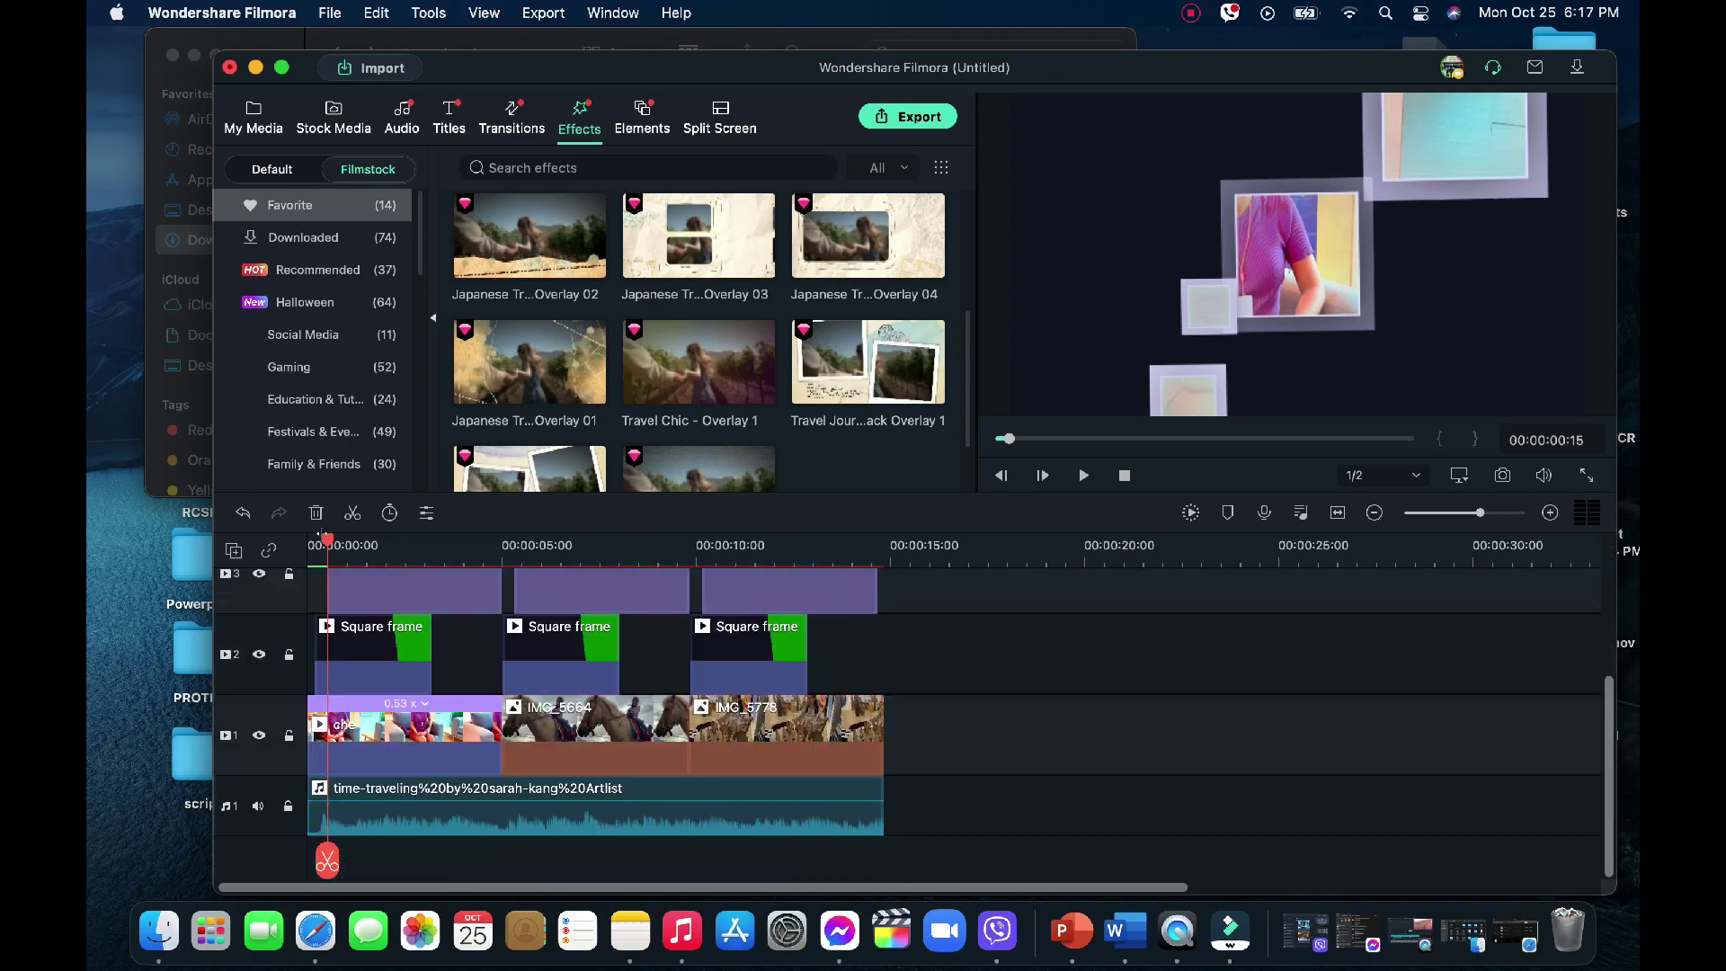
{"action": "left_click_drag", "start_coordinate": [324, 540], "coordinate": [289, 537]}
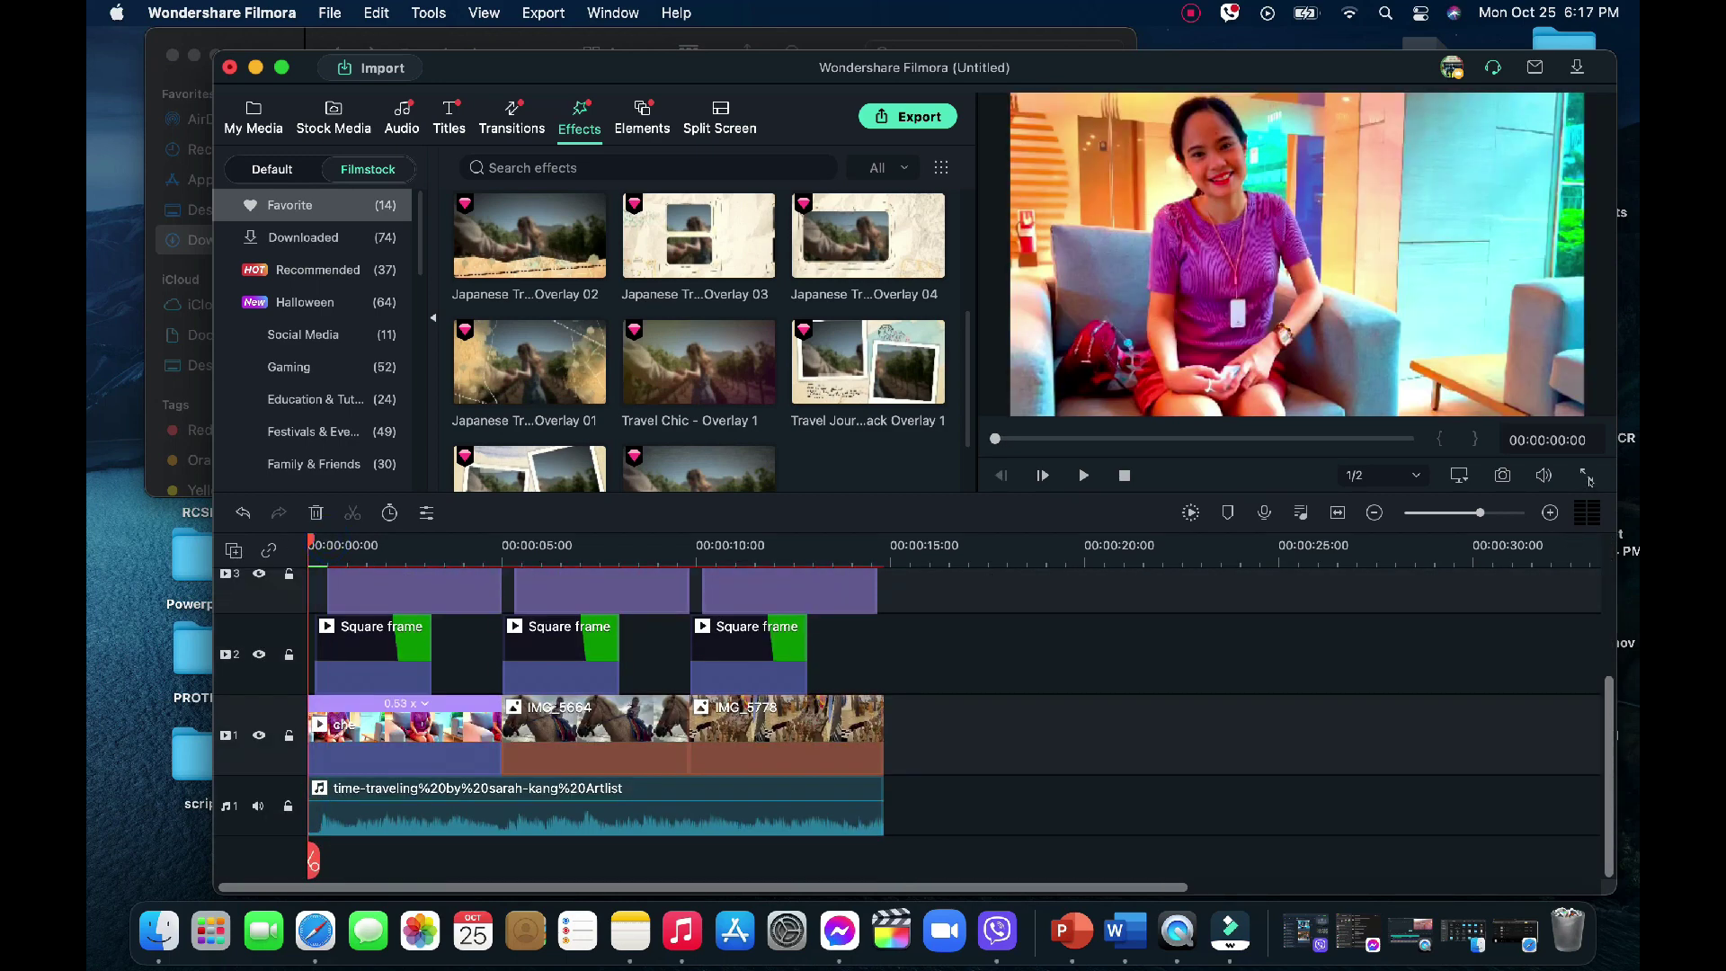
{"action": "left_click", "coordinate": [1587, 476]}
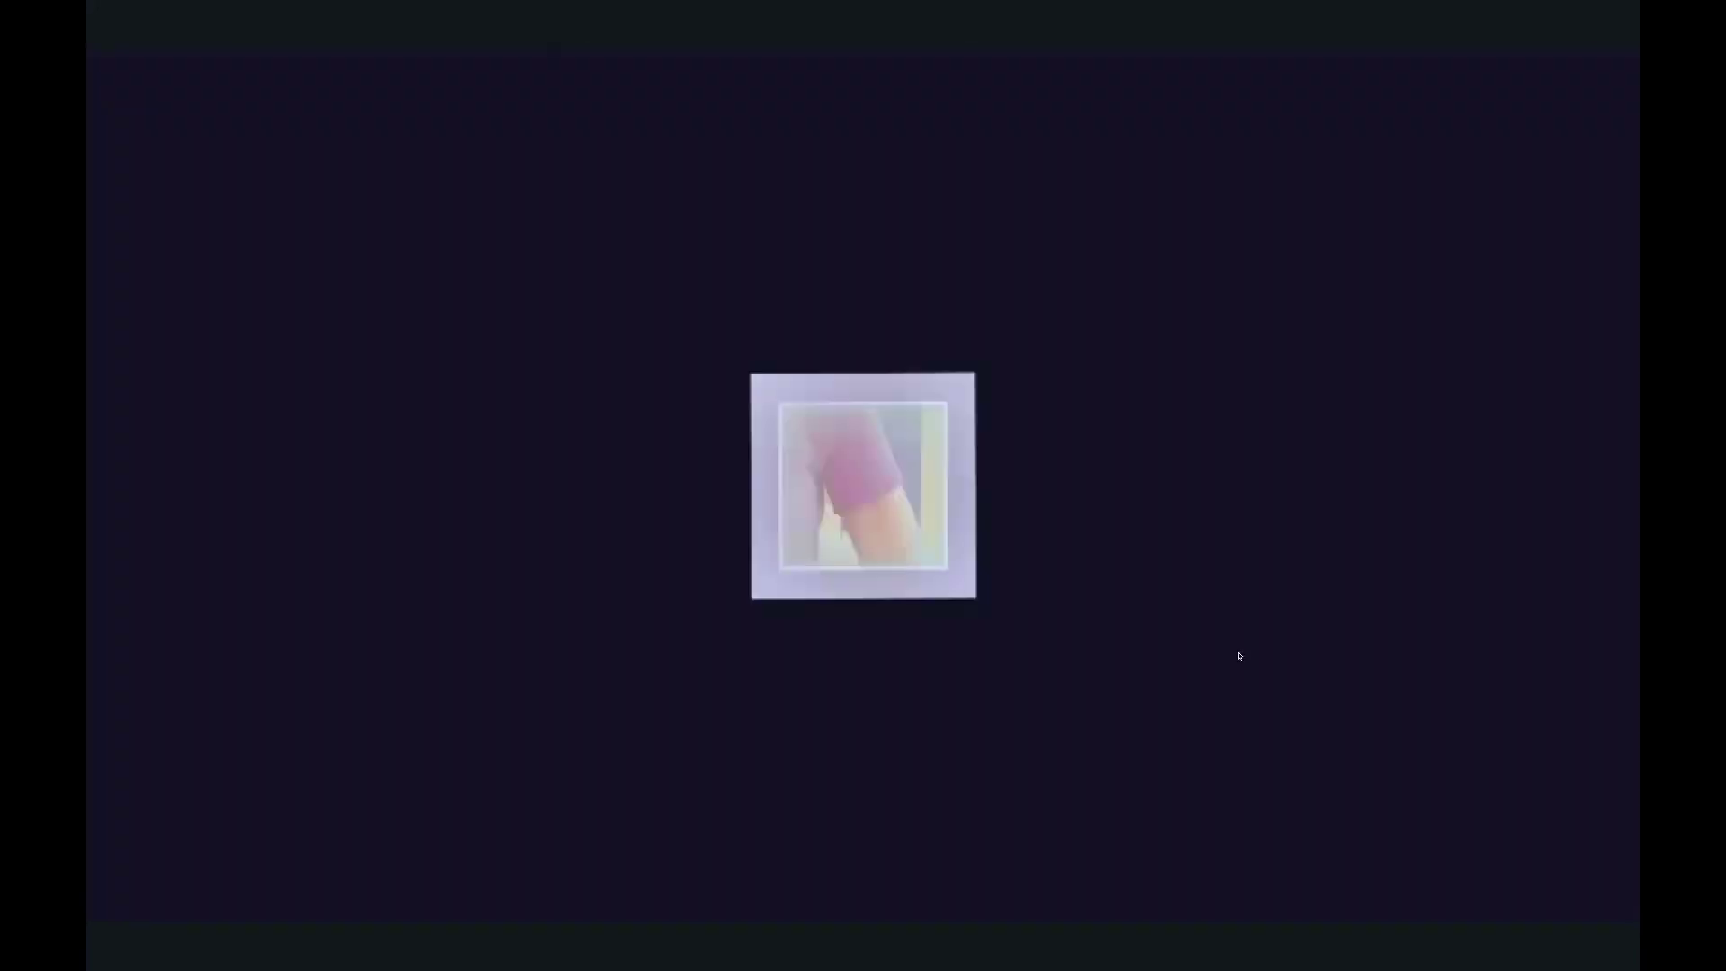